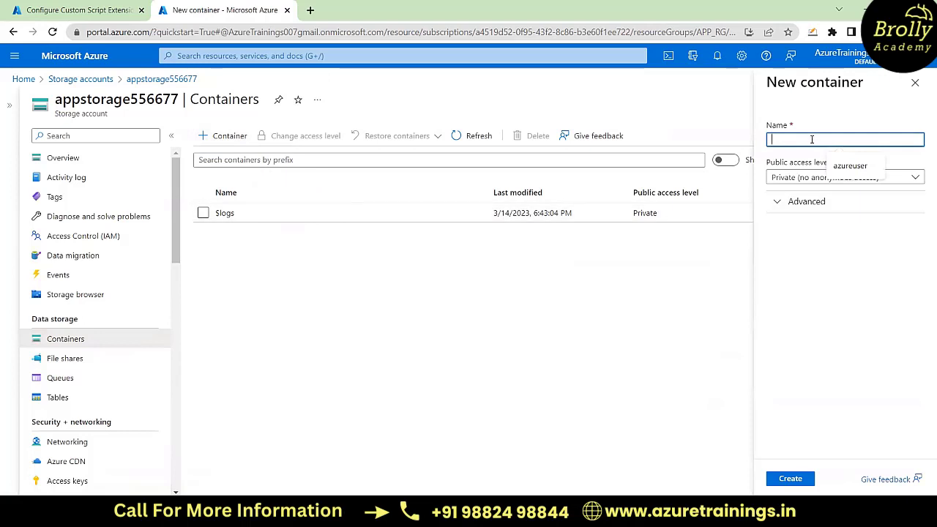
Step: Create a storage container named script with the Private (no anonymous access) level, and dismiss the notification
type("script")
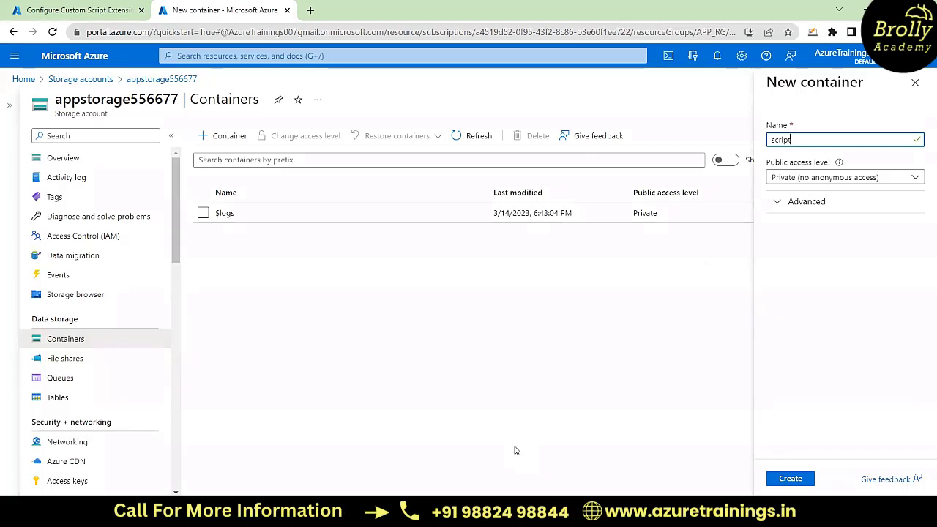
left_click(837, 511)
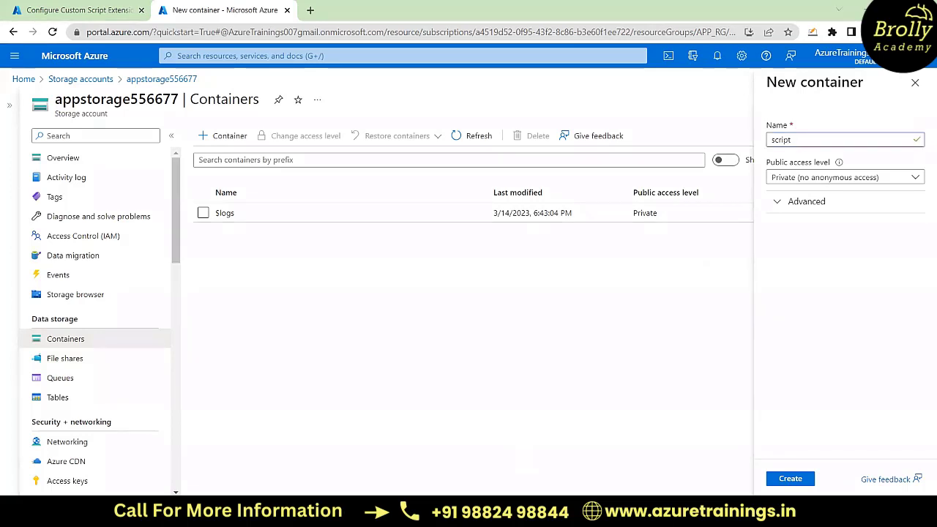
left_click(903, 178)
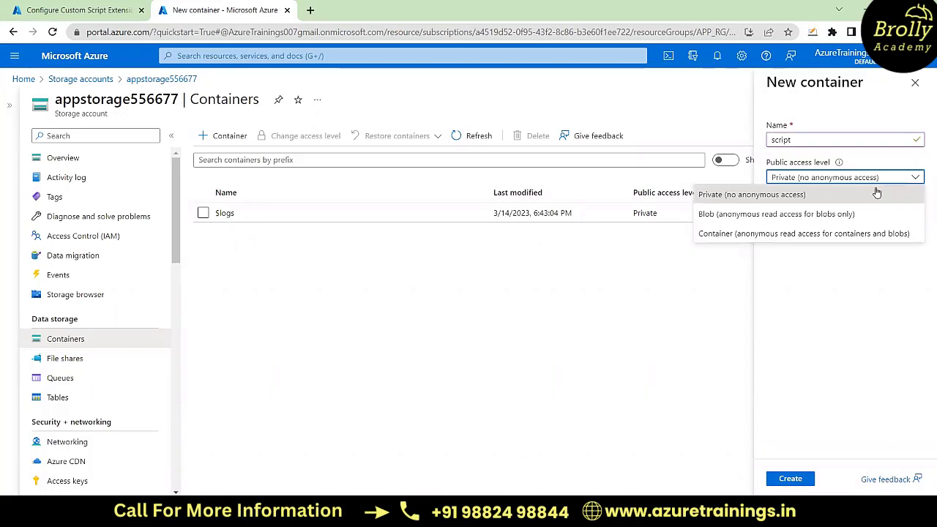
left_click(683, 336)
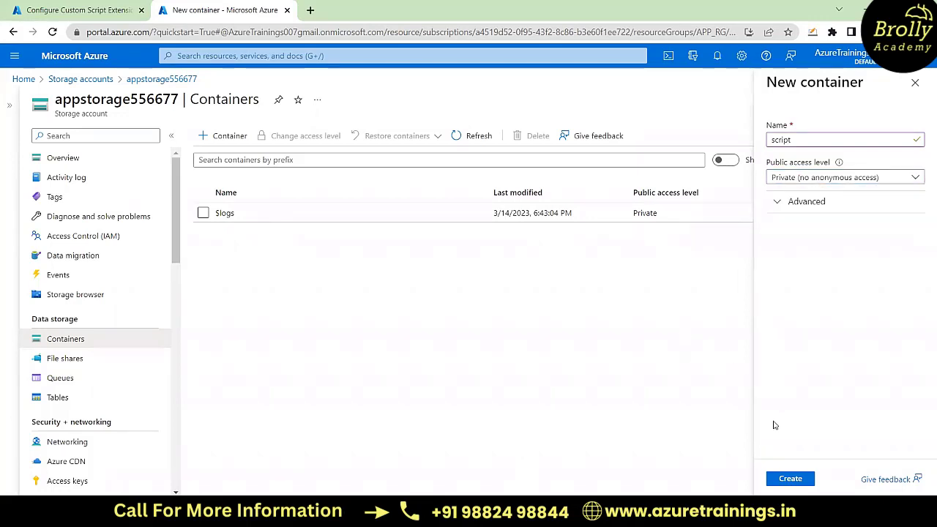
left_click(791, 480)
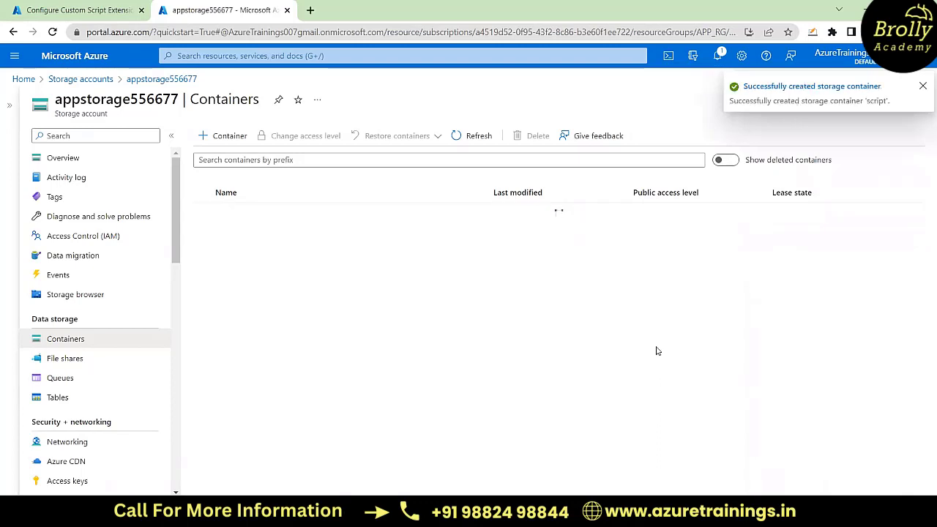
left_click(923, 87)
Step: Upload the IIS.ps1 script from the C:\test folder into the script container
left_click(226, 234)
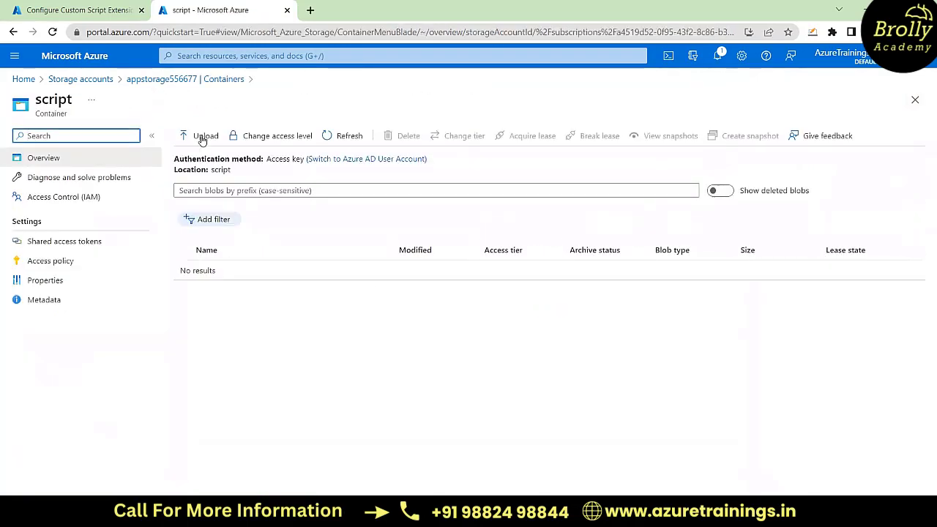
left_click(200, 139)
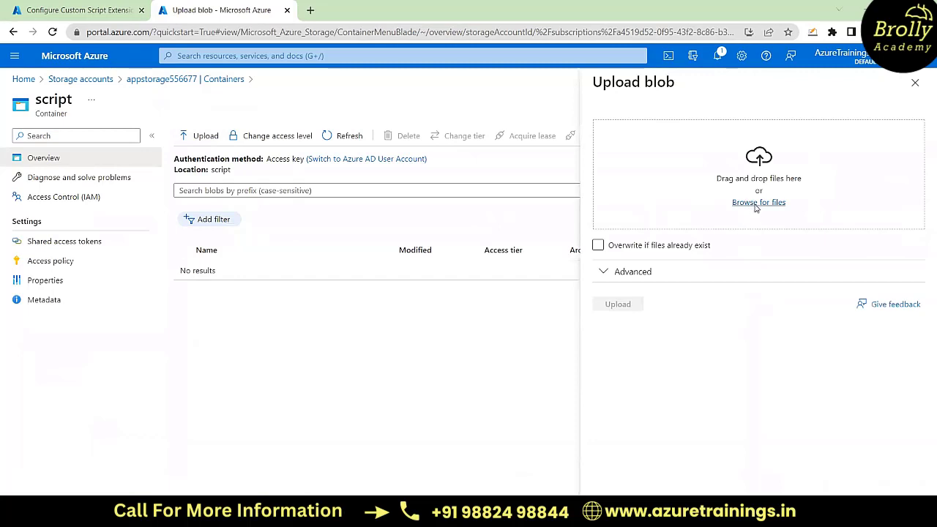
left_click(756, 209)
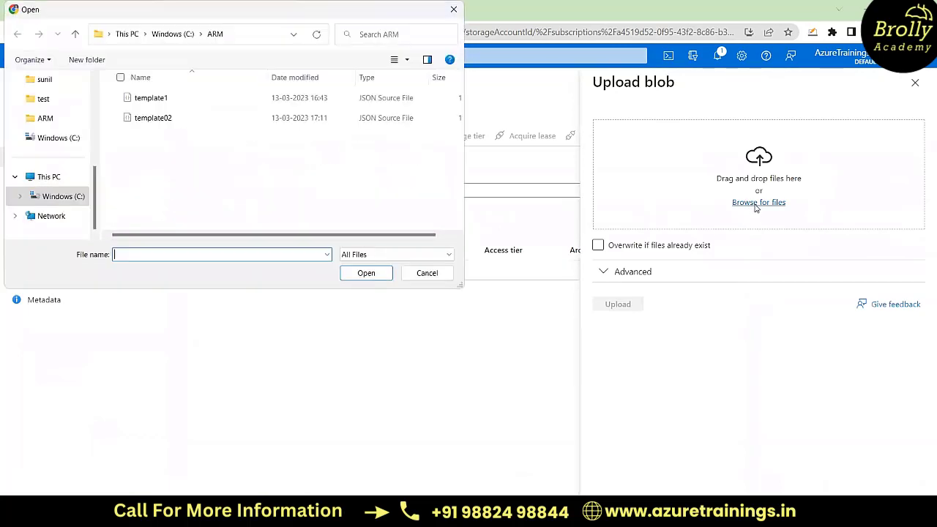
left_click(172, 33)
scroll(171, 189, "down", 2)
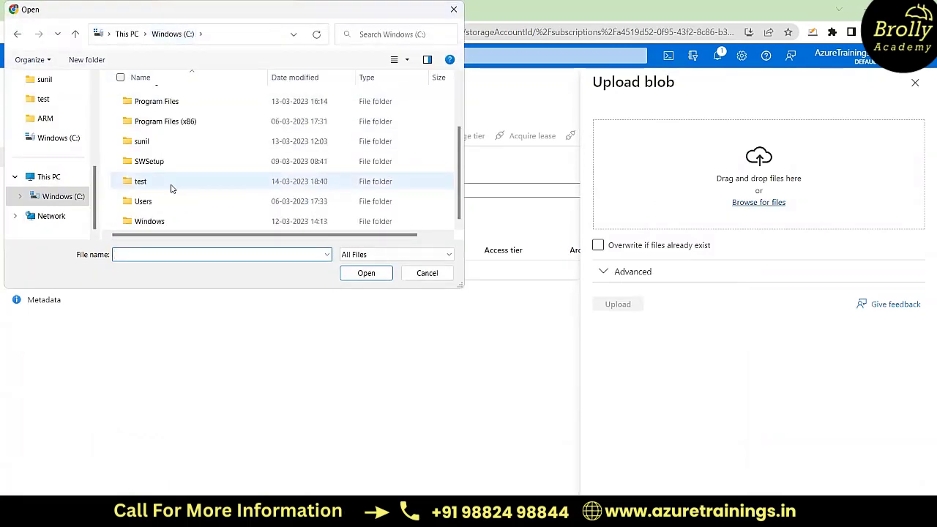
left_click(150, 185)
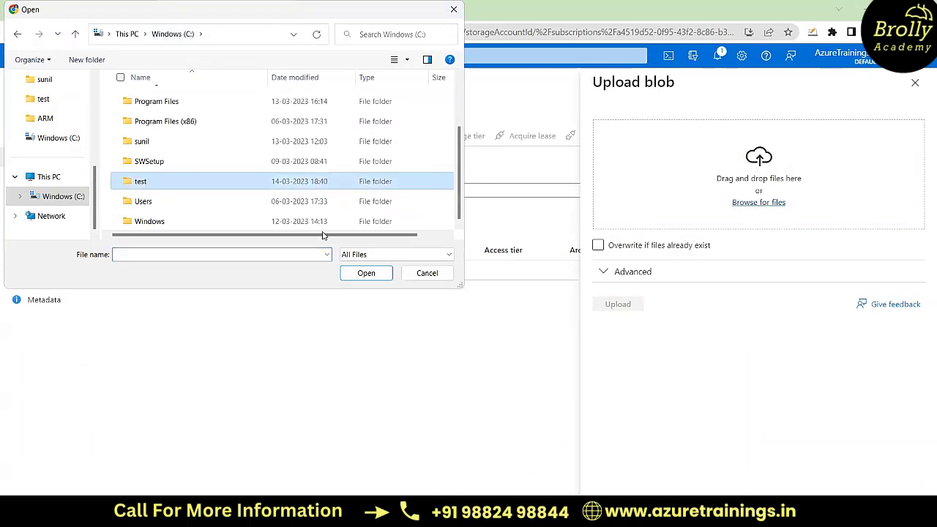
left_click(366, 273)
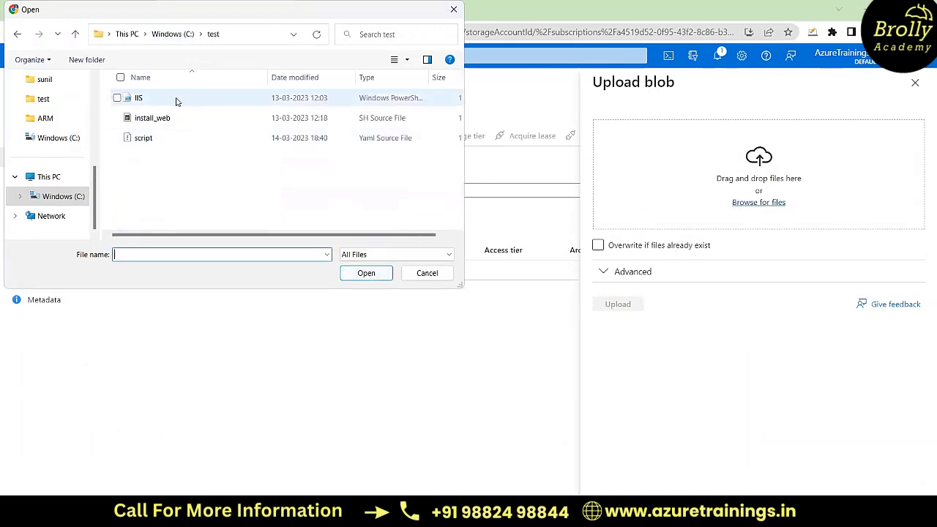
left_click(175, 101)
left_click(374, 274)
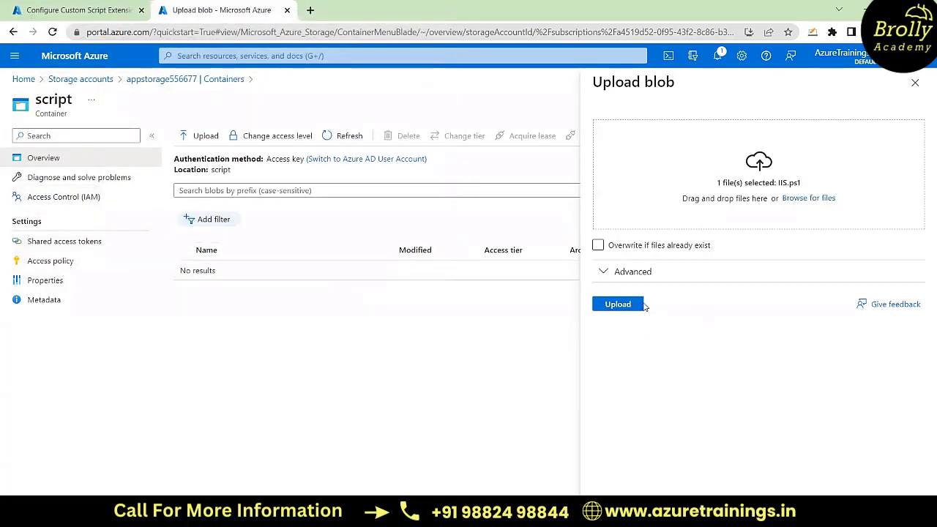
left_click(618, 304)
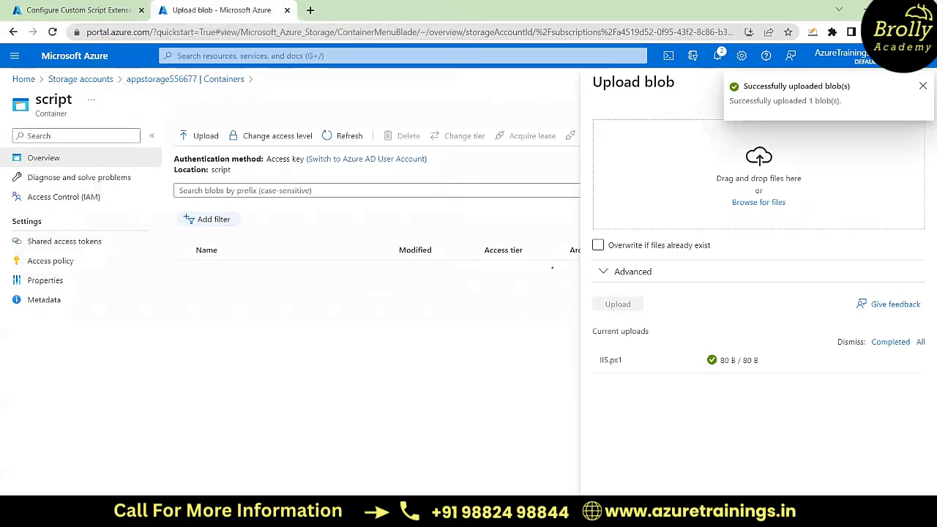
Step: Switch to File Explorer and open the IIS PowerShell script from the C:\test folder in Notepad
left_click(293, 513)
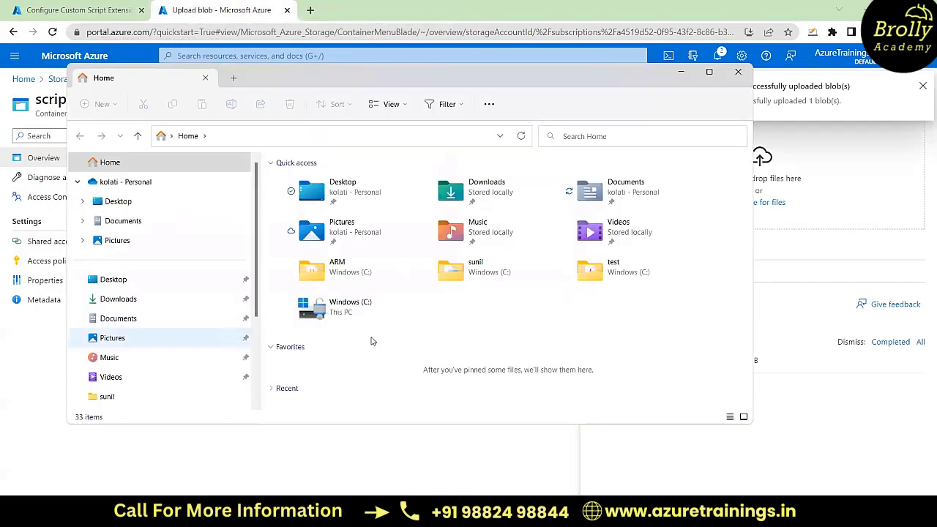
double_click(599, 273)
double_click(297, 182)
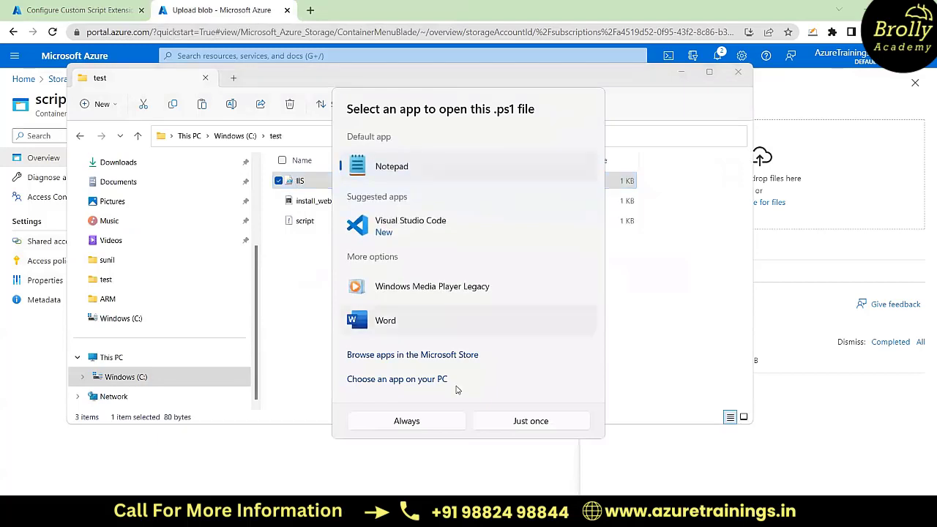
left_click(523, 425)
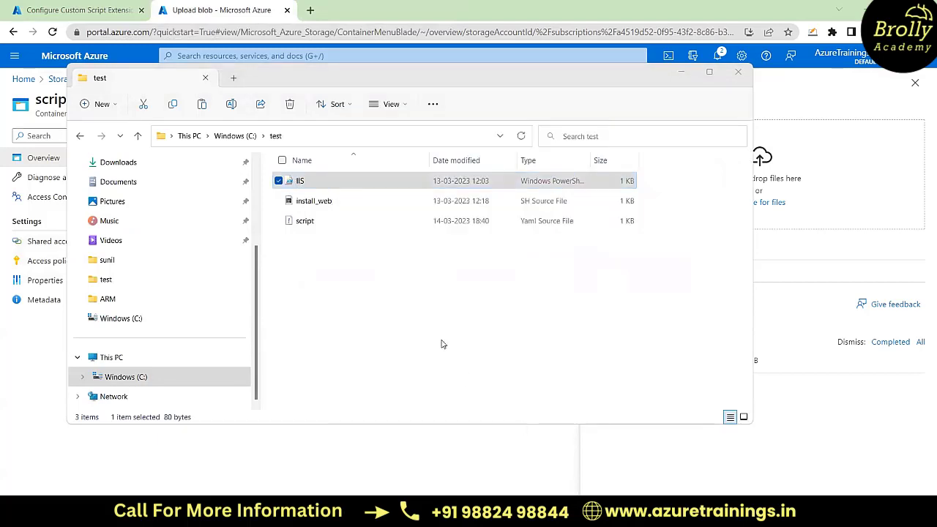
left_click(506, 270)
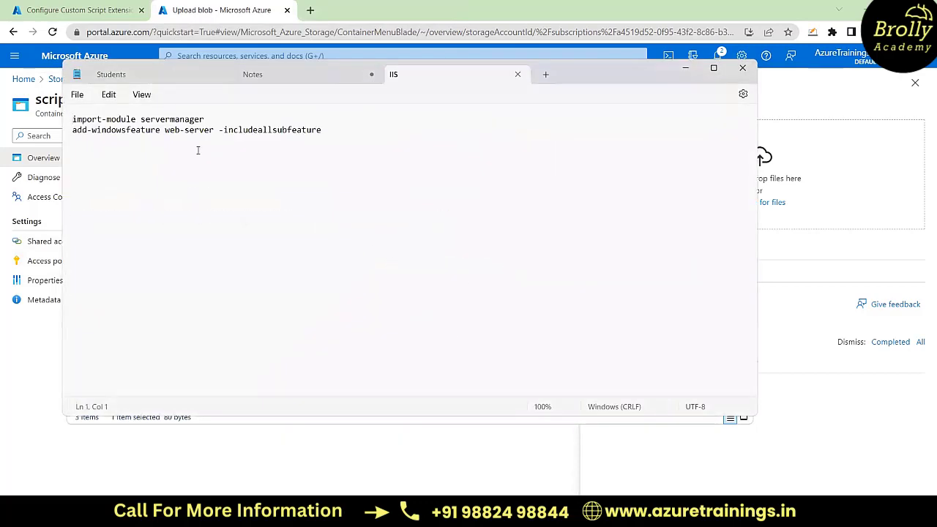
Step: Examine the script's import-module and add-windowsfeature commands, then close it without saving or discarding Notes and minimise Notepad and File Explorer
left_click_drag(164, 130, 213, 131)
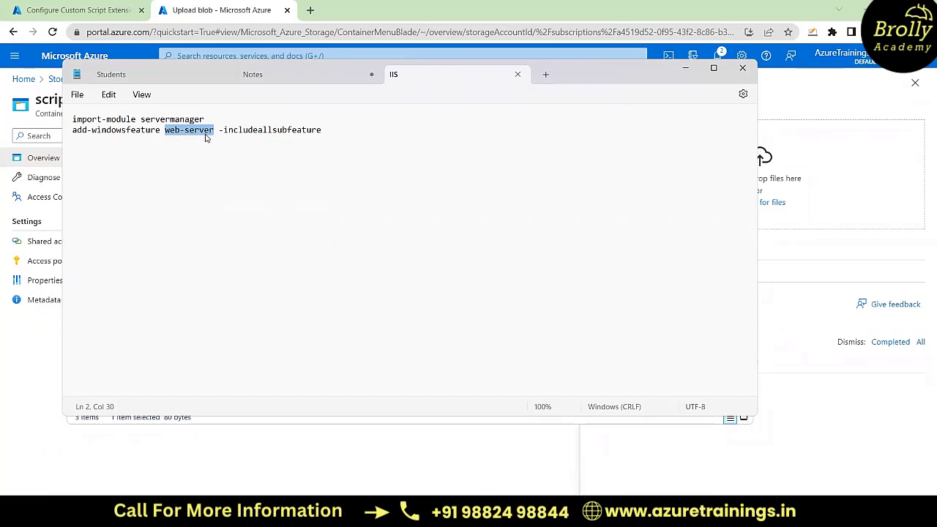
left_click_drag(72, 119, 342, 131)
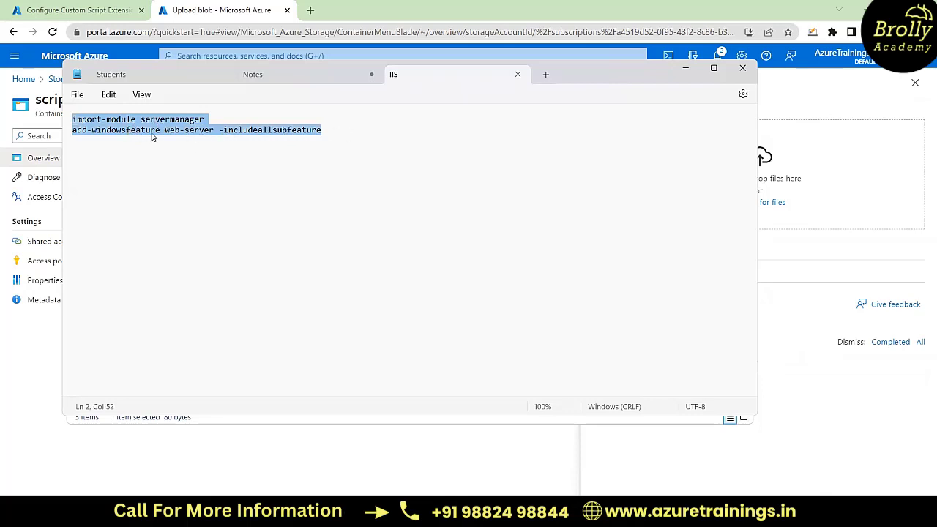
left_click(108, 119)
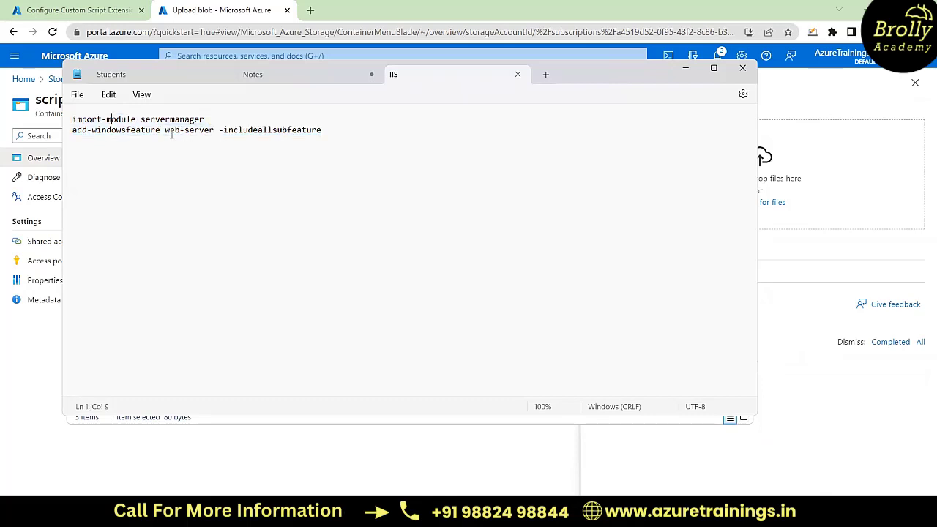
left_click(743, 68)
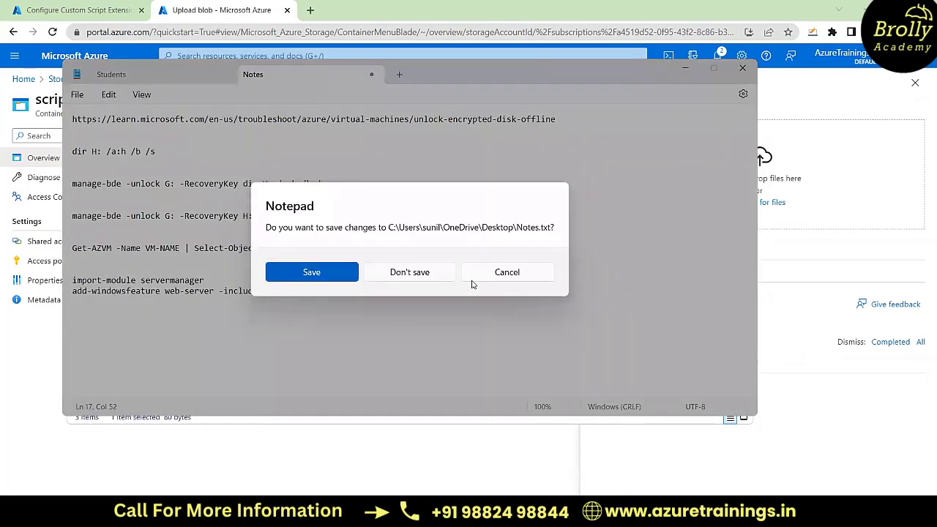
left_click(503, 276)
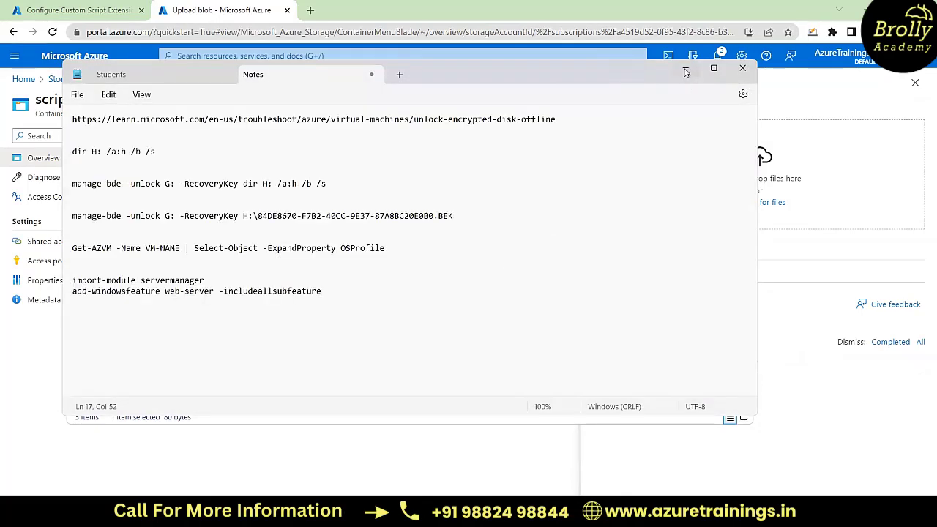
left_click(687, 69)
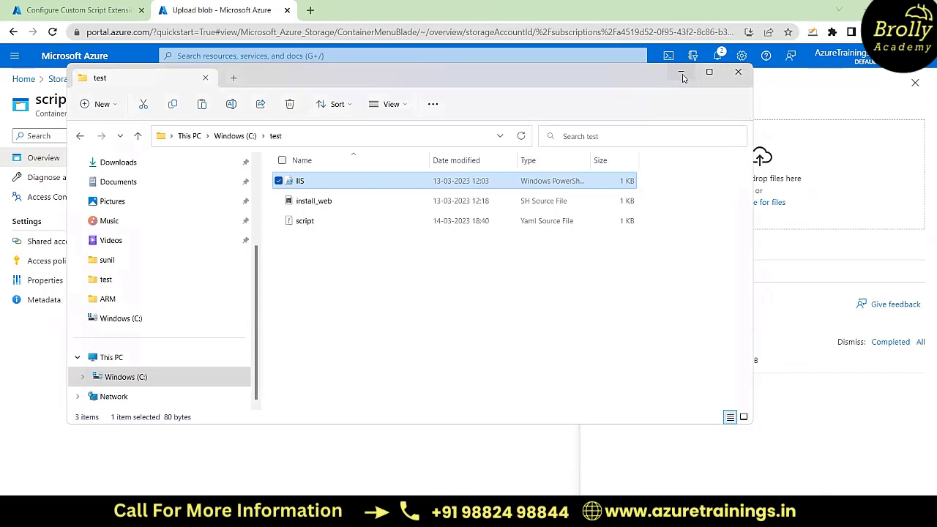
left_click(682, 73)
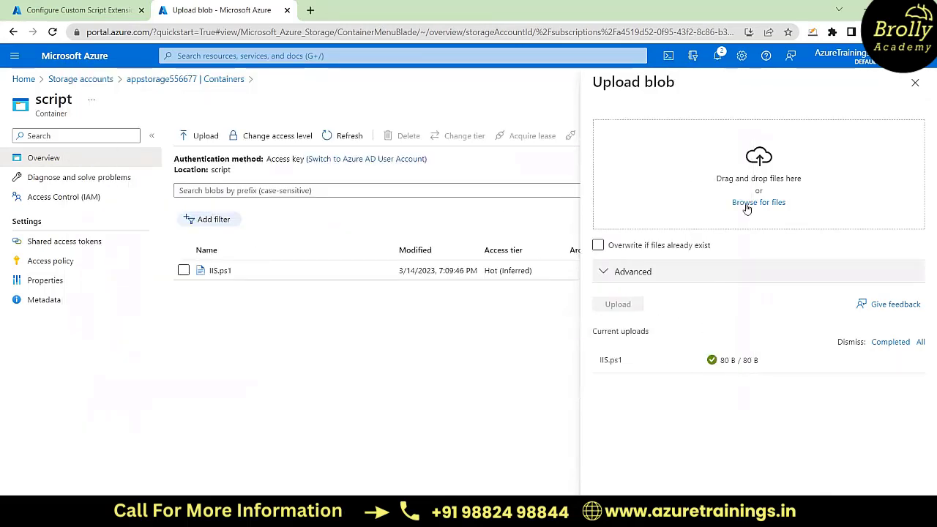
Step: Try to select IIS.ps1 from C:\test for upload again, and close the blob upload form
left_click(758, 202)
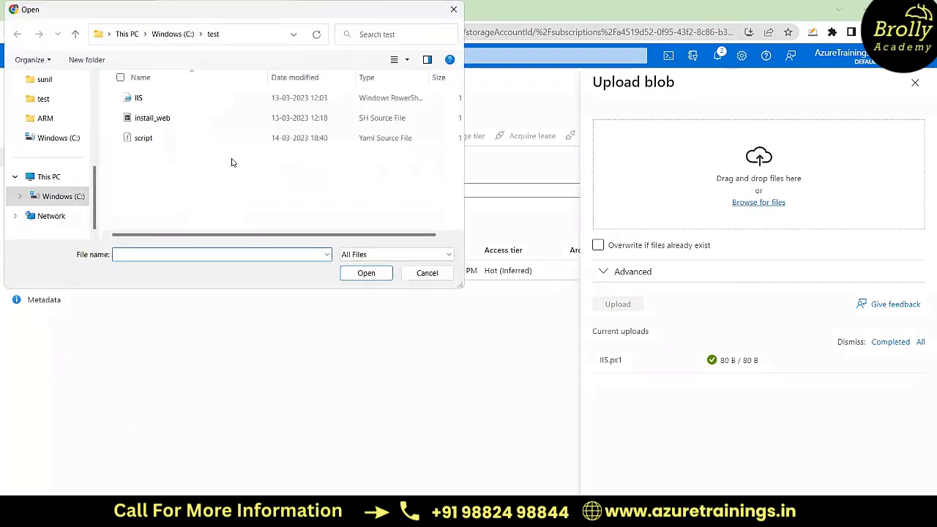
left_click(146, 102)
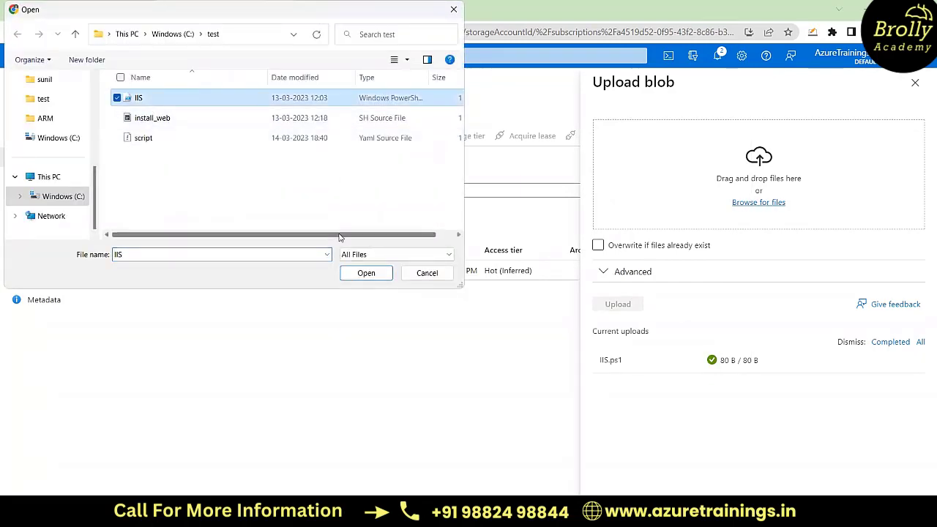
left_click(366, 273)
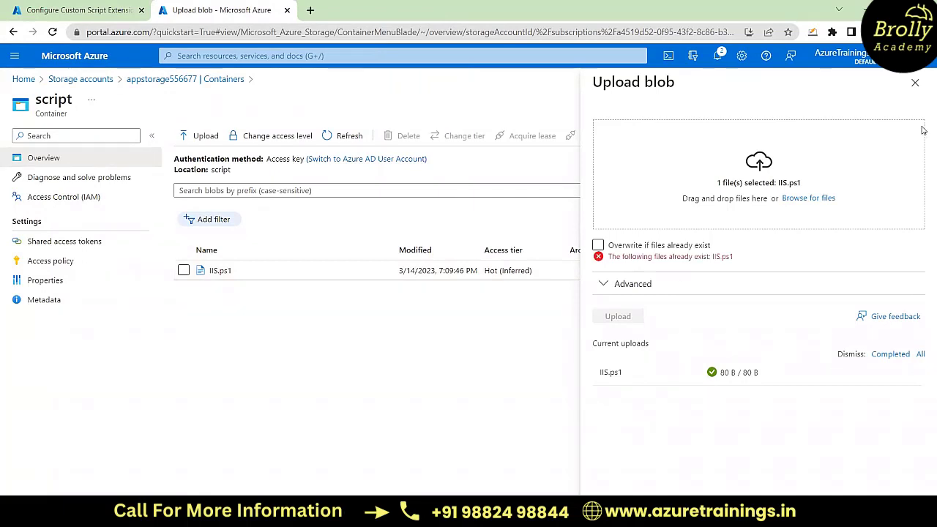
left_click(916, 83)
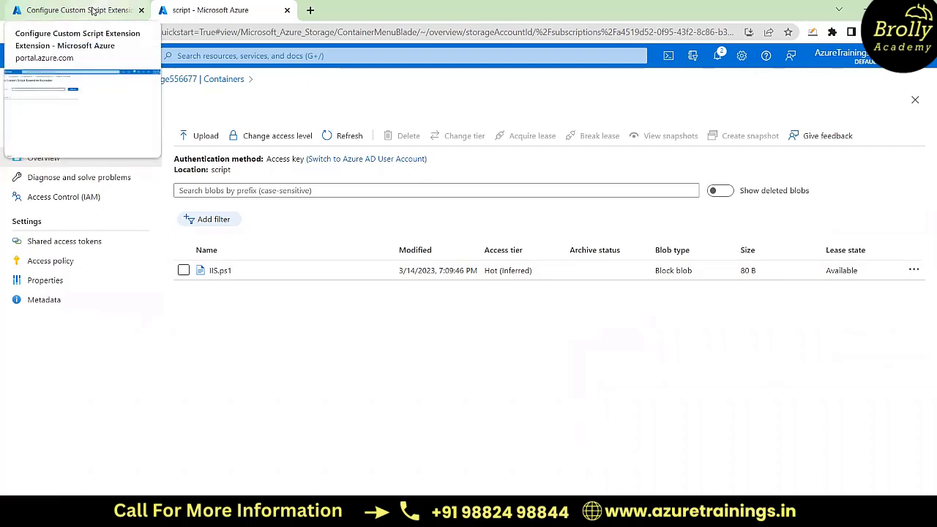
Step: Choose IIS.ps1 from the script container of appstorage556677 as the Custom Script Extension's script file and create the extension configuration
left_click(93, 10)
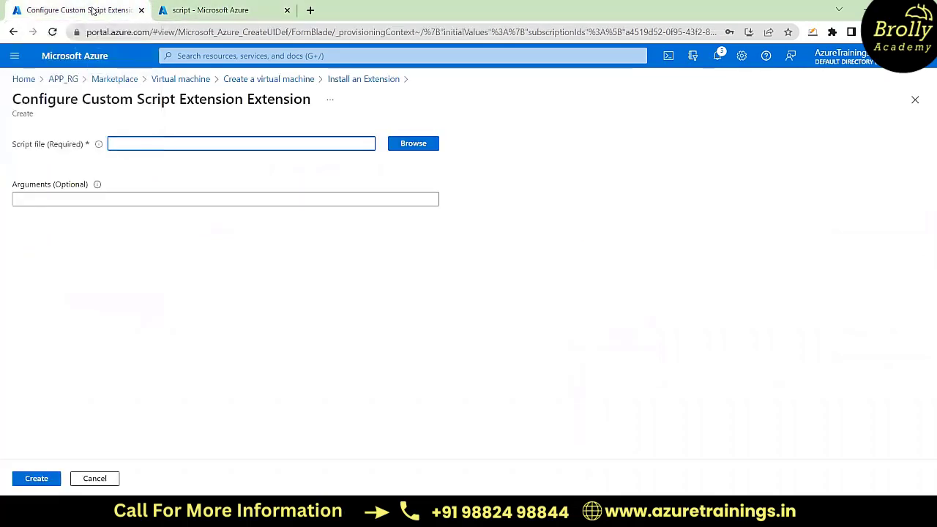
left_click(414, 144)
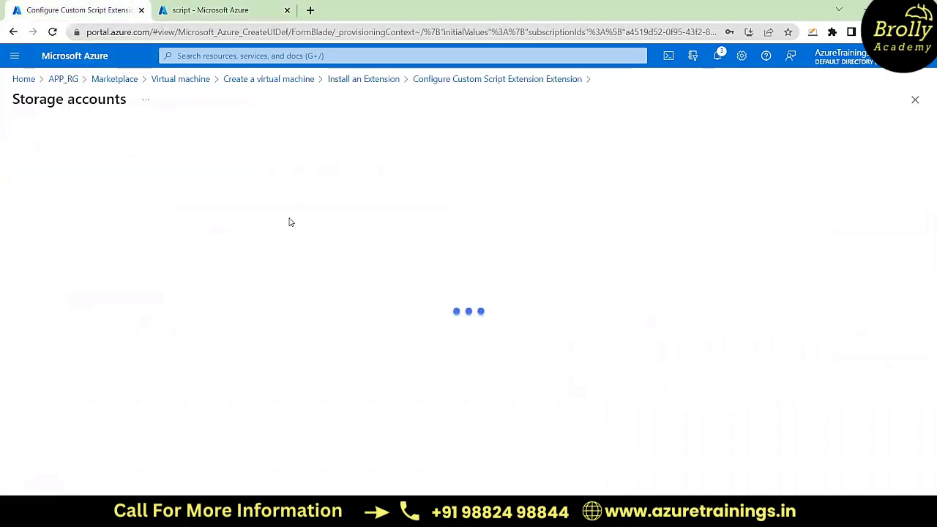
left_click(106, 208)
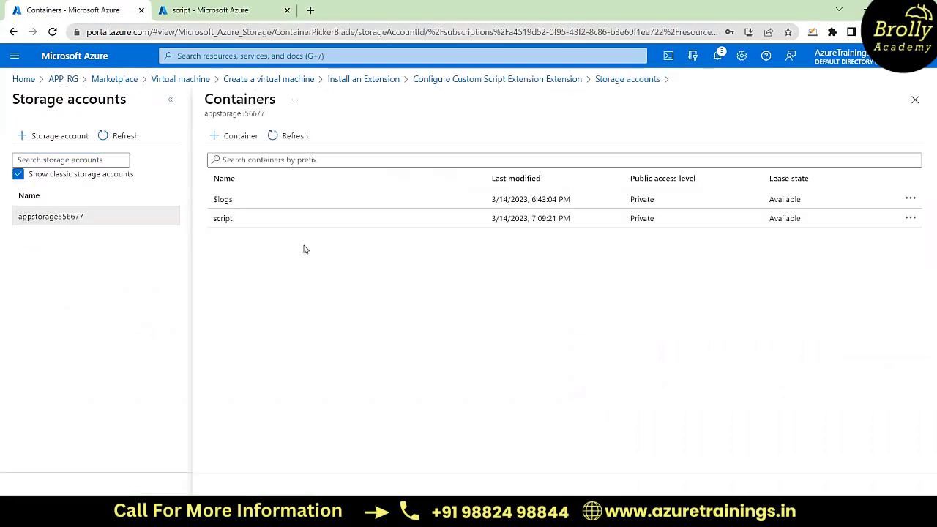
left_click(235, 224)
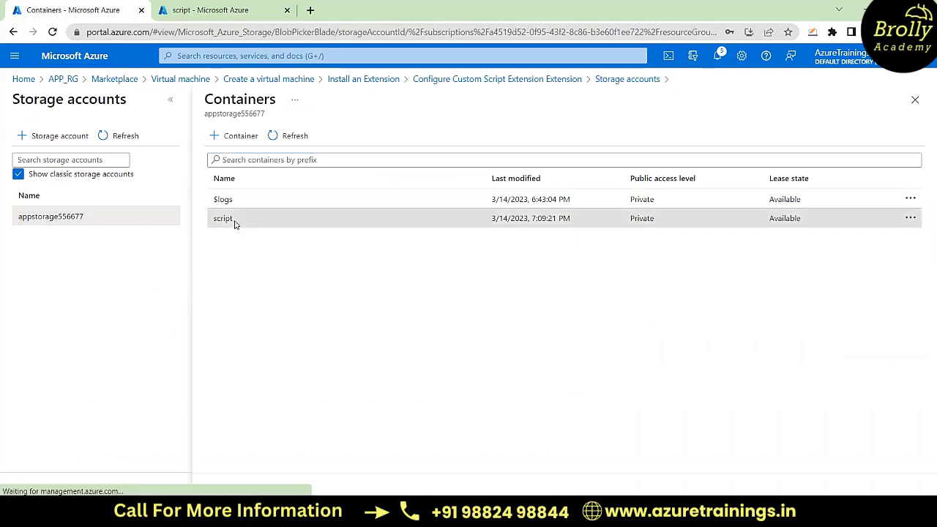
left_click(82, 278)
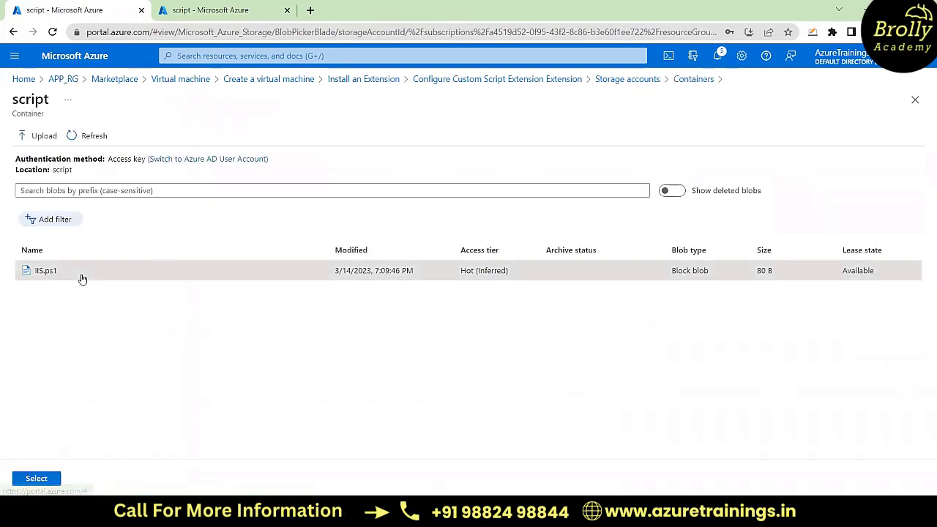
left_click(38, 480)
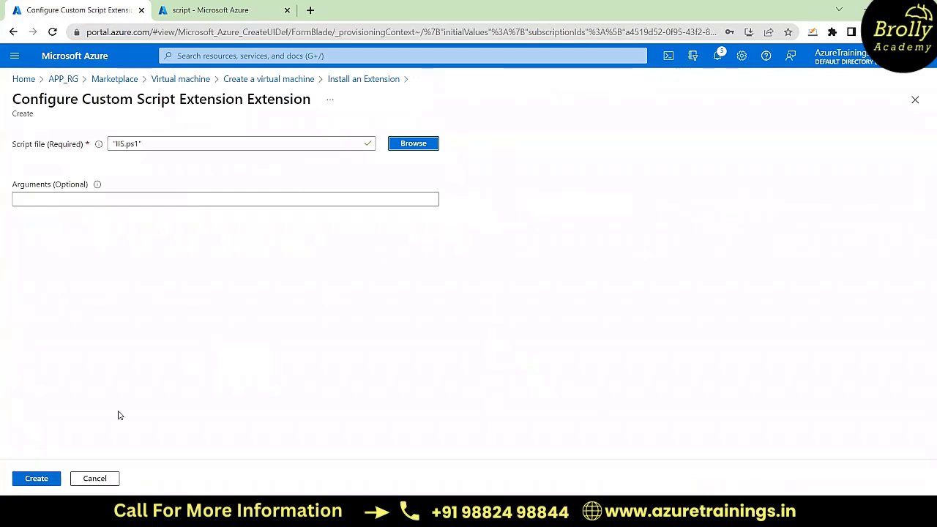
left_click(37, 479)
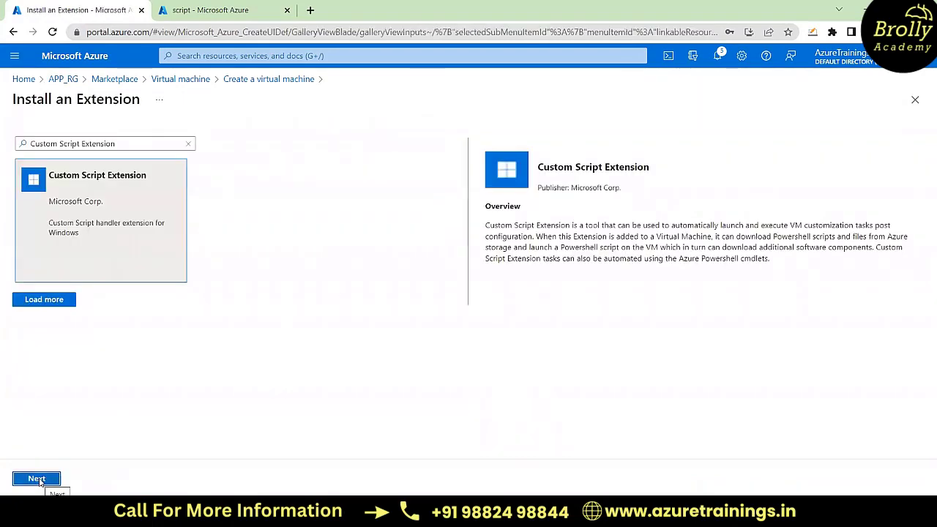
Step: Finish attaching the Custom Script Extension, run the final review of the virtual machine configuration and create the virtual machine
left_click(37, 478)
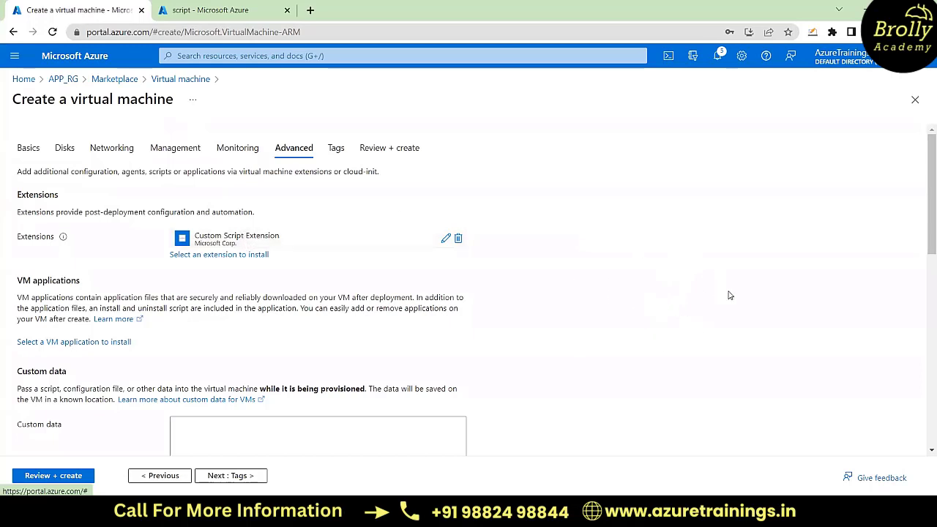
left_click(57, 478)
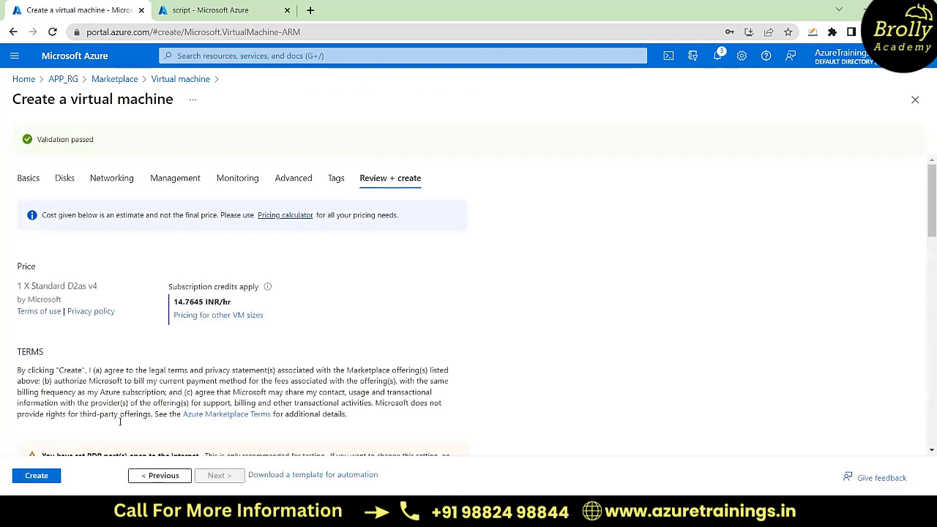
left_click(37, 476)
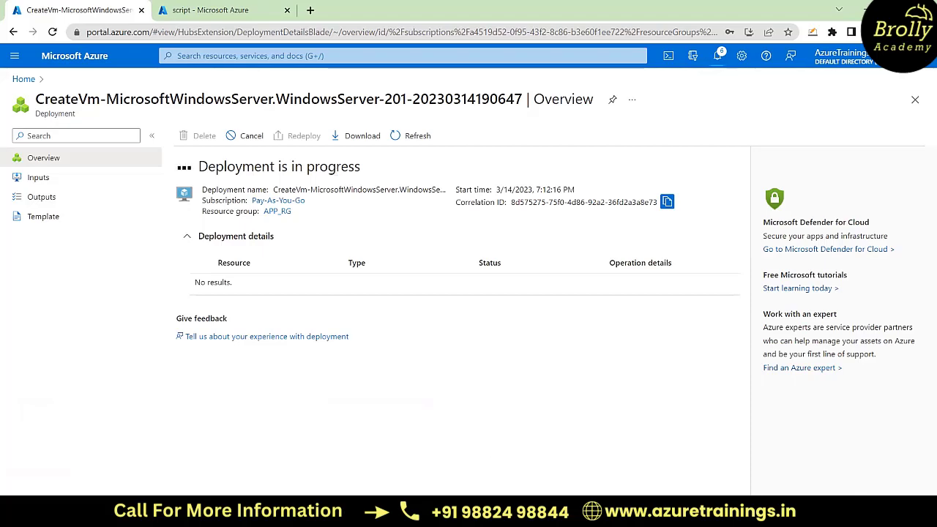
Step: Switch to the VirtualMachines presentation in PowerPoint and review the Custom Script Extension slide's point about installing an application at first launch
mouse_move(558, 512)
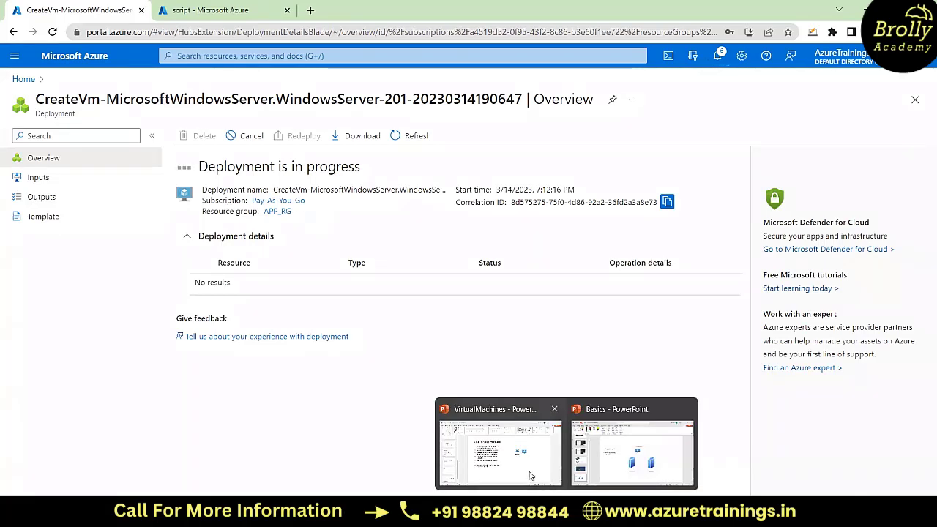
left_click(536, 447)
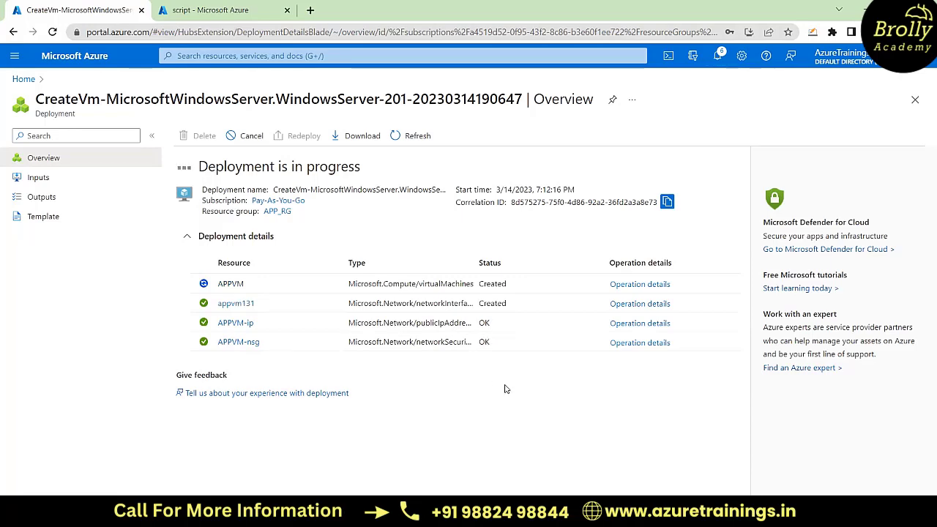
key("alt+Tab")
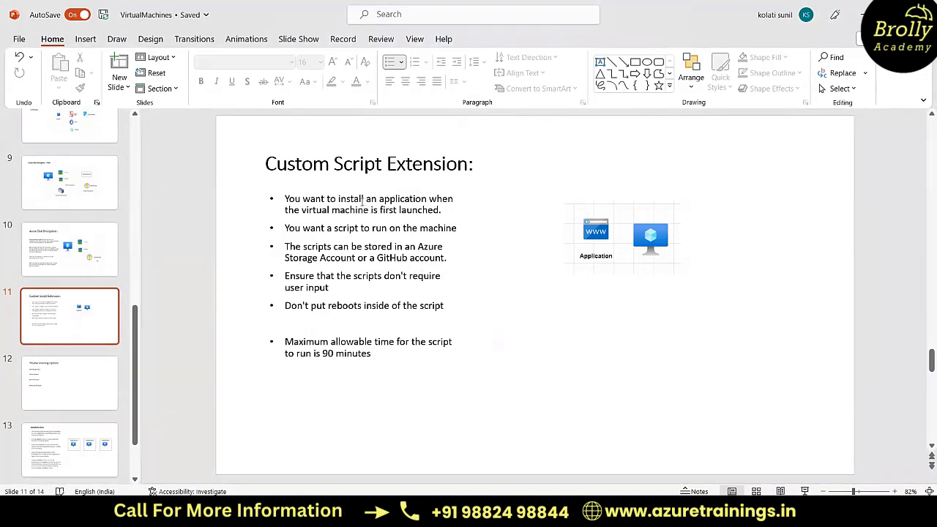
left_click_drag(337, 199, 363, 200)
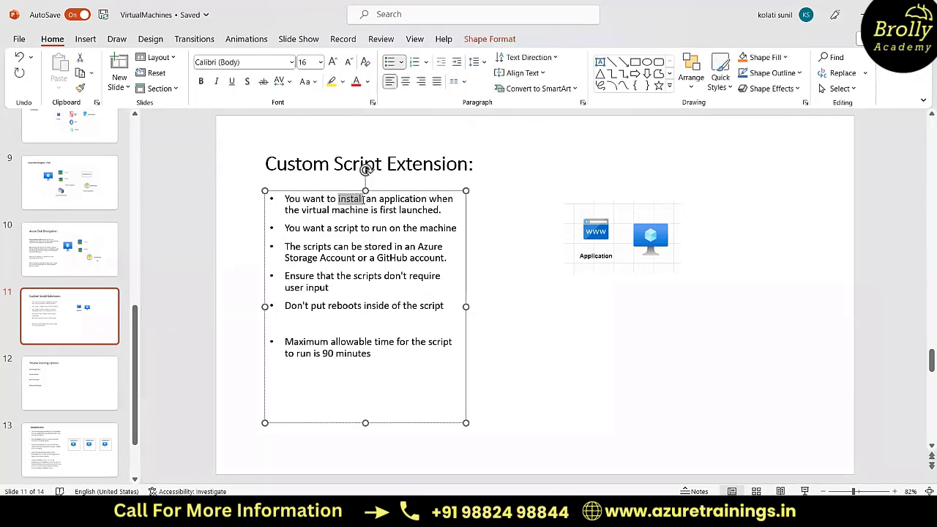
left_click(634, 344)
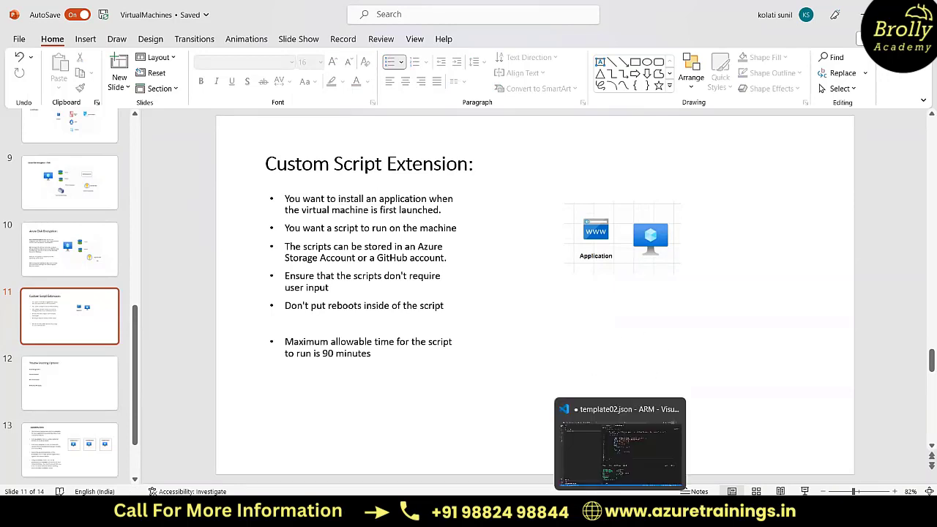
Step: Switch to Notepad, review the import-module and add-windowsfeature commands in Notes, and minimise Notepad
mouse_move(647, 509)
mouse_move(597, 509)
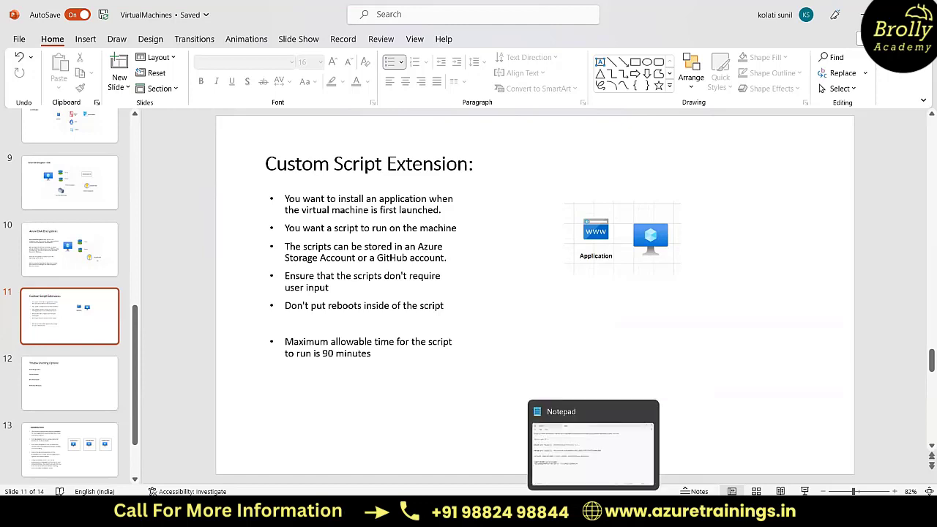
left_click(639, 460)
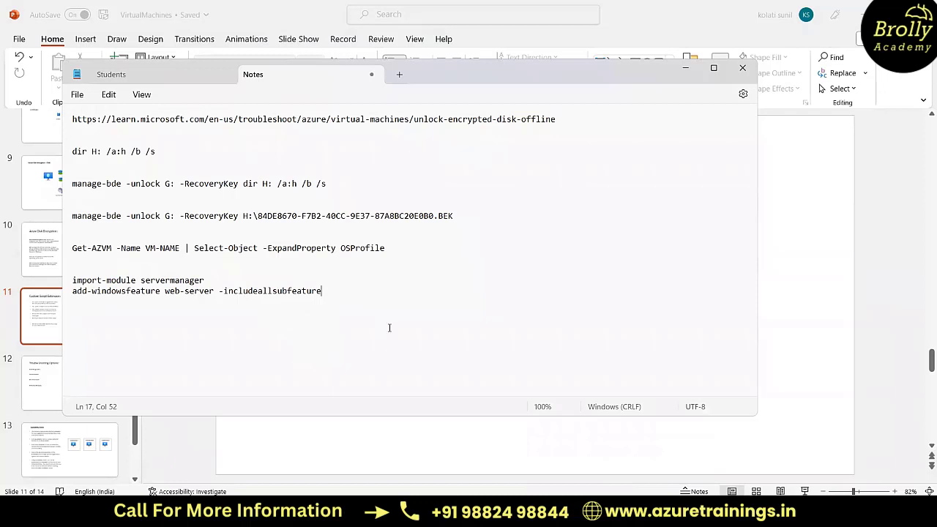
left_click(685, 68)
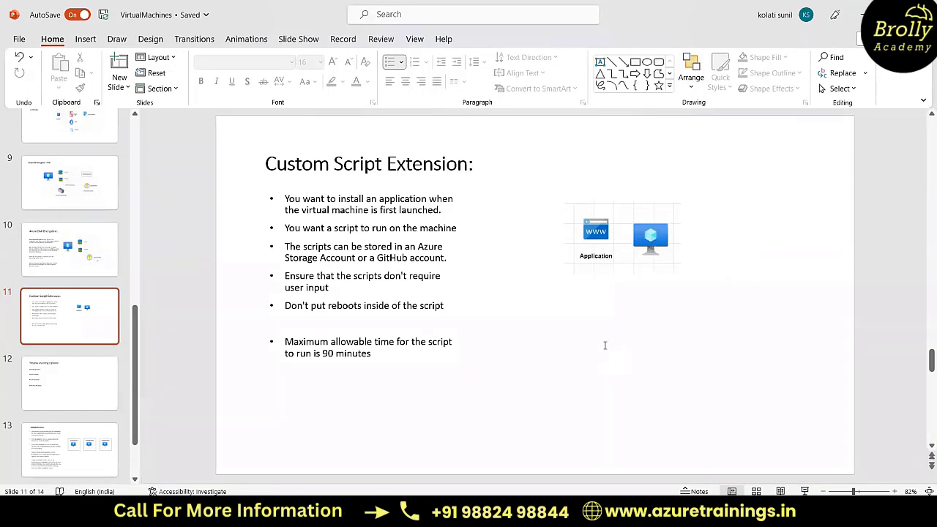
Step: Compare the slide's rule about scripts not requiring user input with the commands in Notes, and minimise PowerPoint and Notepad
key("alt+Tab")
key("alt+Tab")
left_click_drag(286, 276, 330, 290)
left_click(600, 360)
key("alt+Tab")
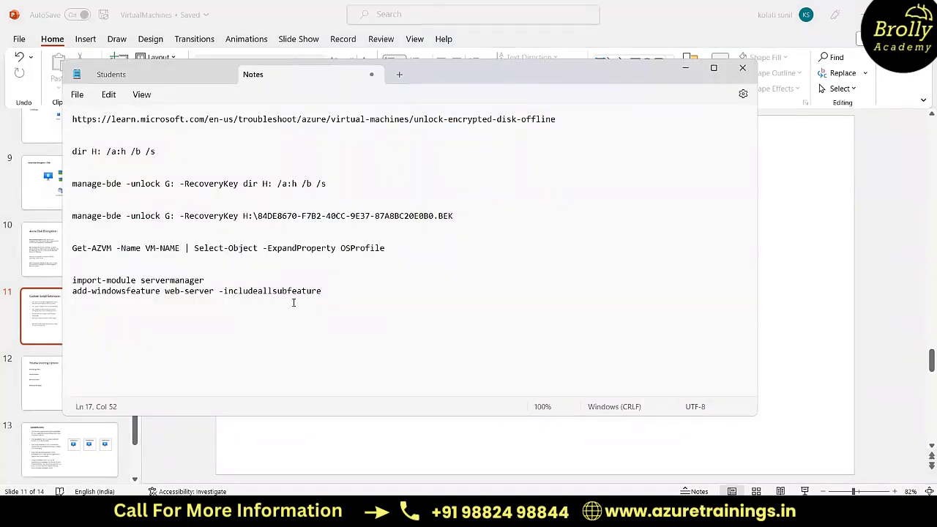
key("alt+Tab")
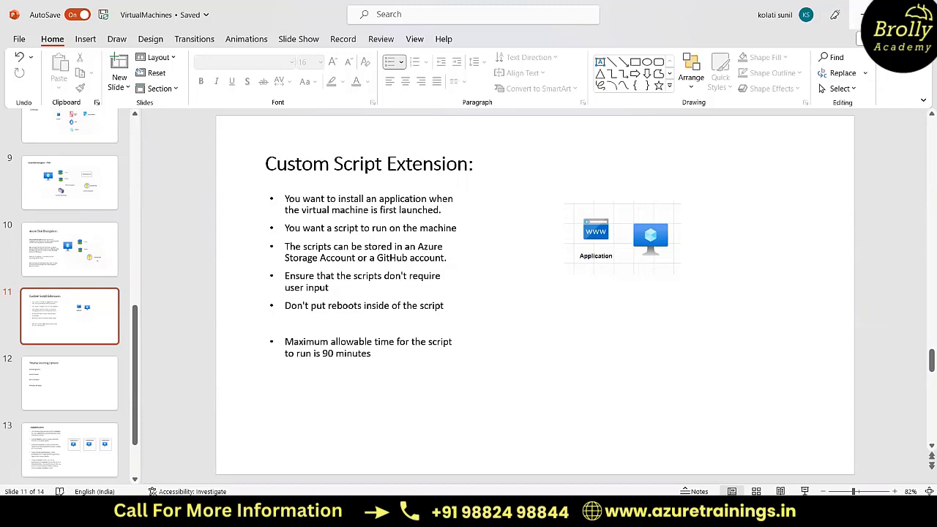
left_click(864, 14)
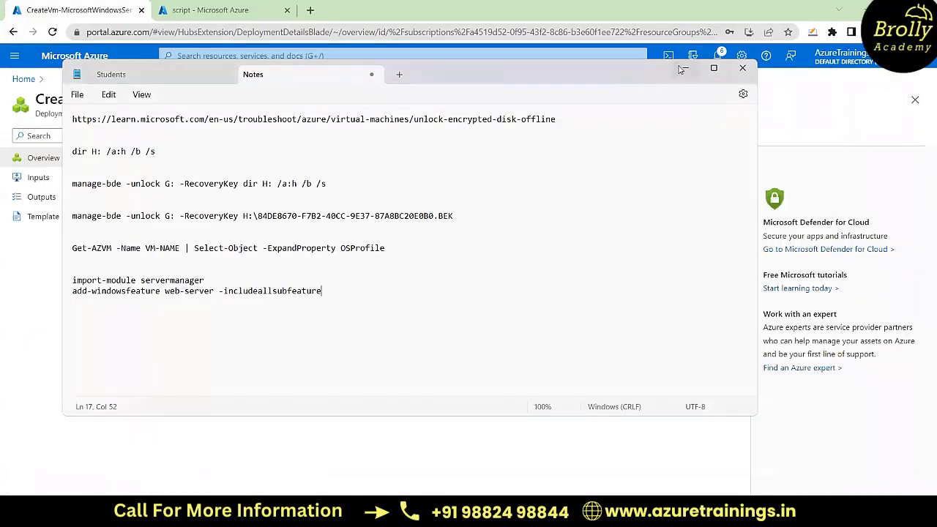
left_click(682, 70)
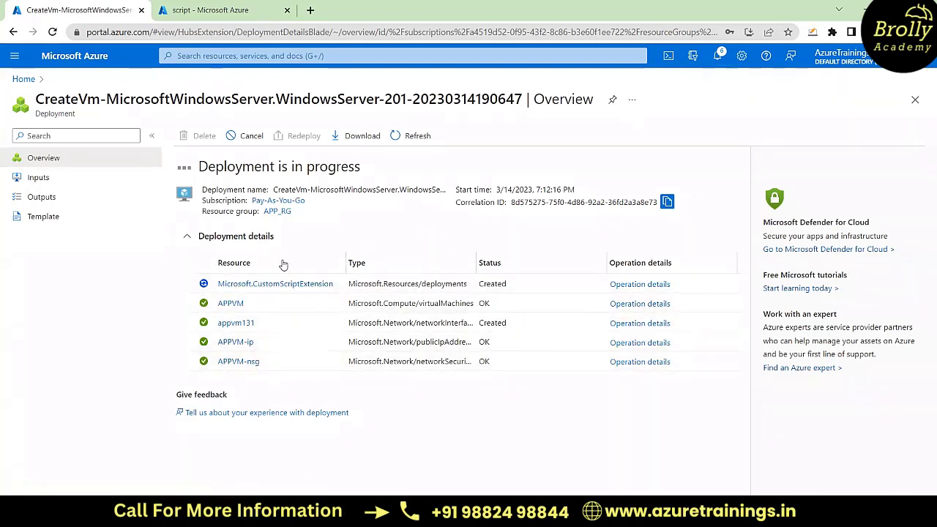
Step: Check the IIS.ps1 blob in the script container alongside the virtual machine deployment's resource list
left_click(231, 9)
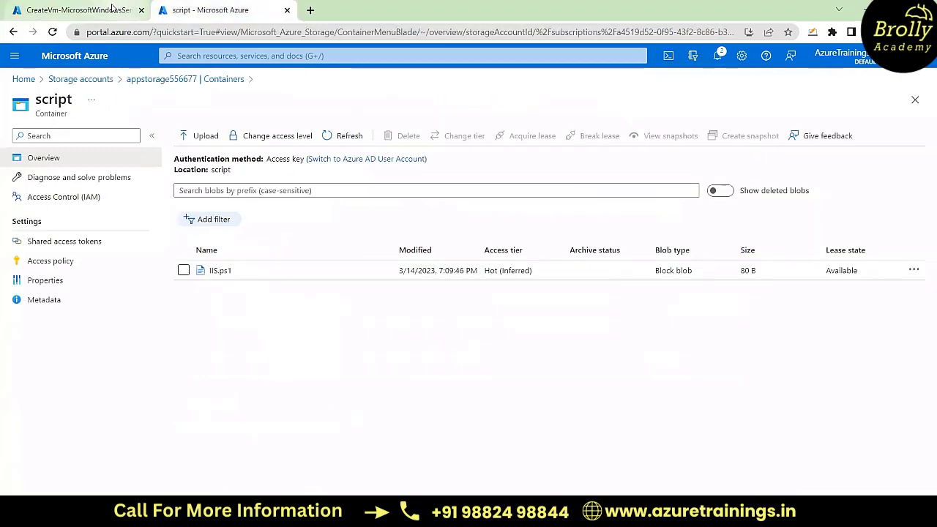
left_click(112, 9)
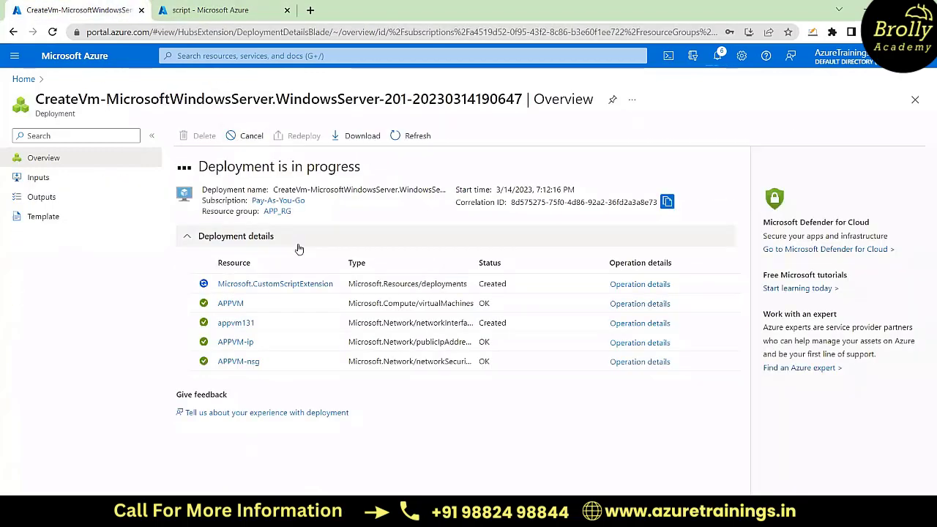
left_click(229, 6)
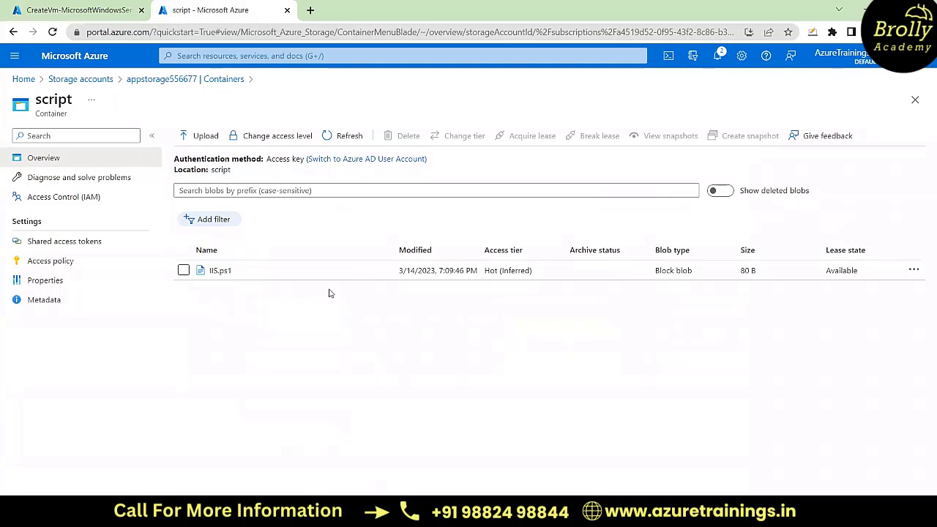
Step: Open the IIS script from C:\test in Notepad to review its commands, close it without saving or discarding Notes, and minimise Notepad
key("alt+Tab")
double_click(305, 181)
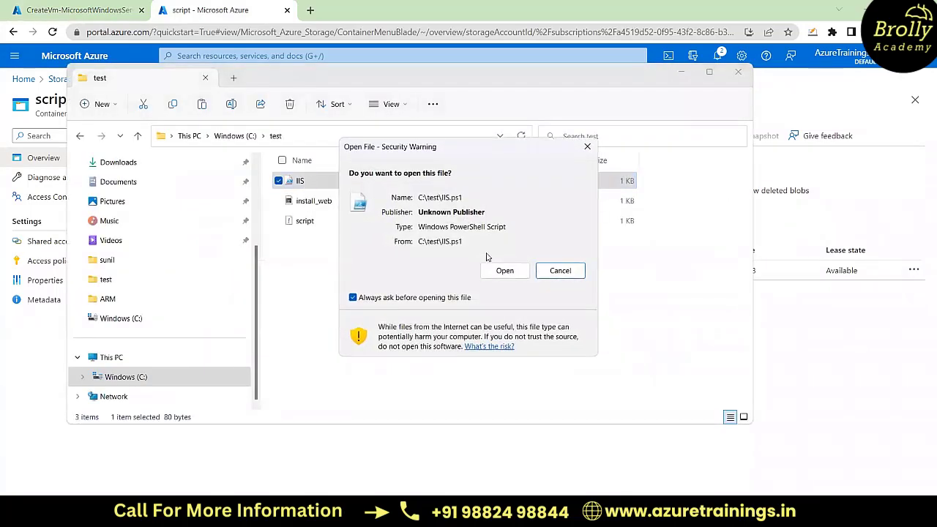
left_click(505, 271)
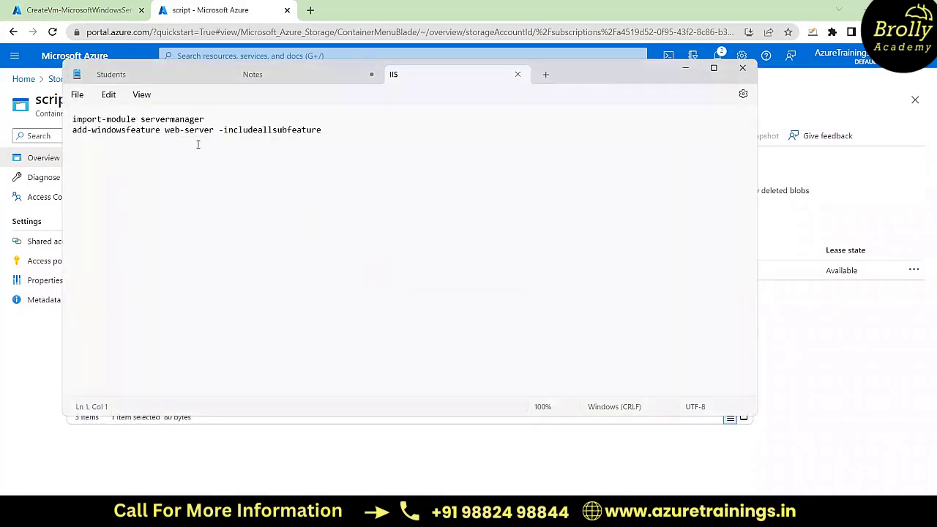
left_click(743, 67)
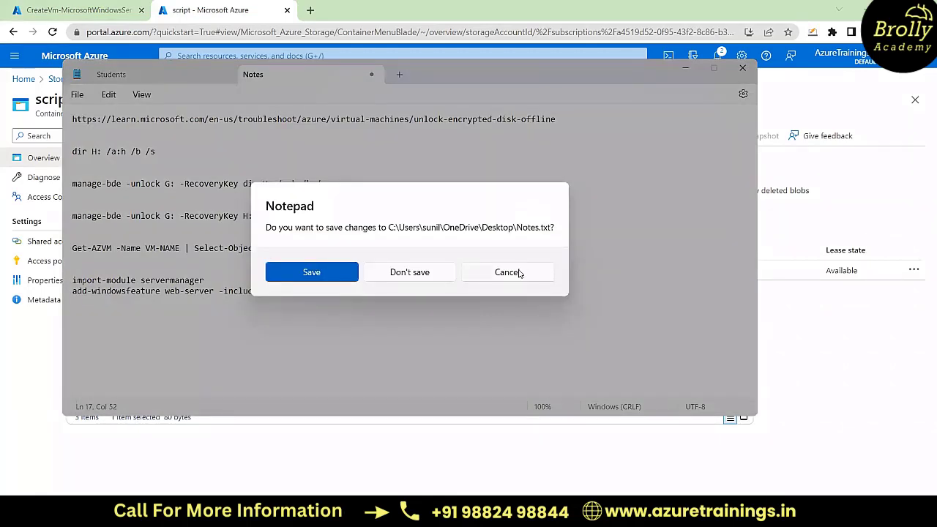
left_click(520, 273)
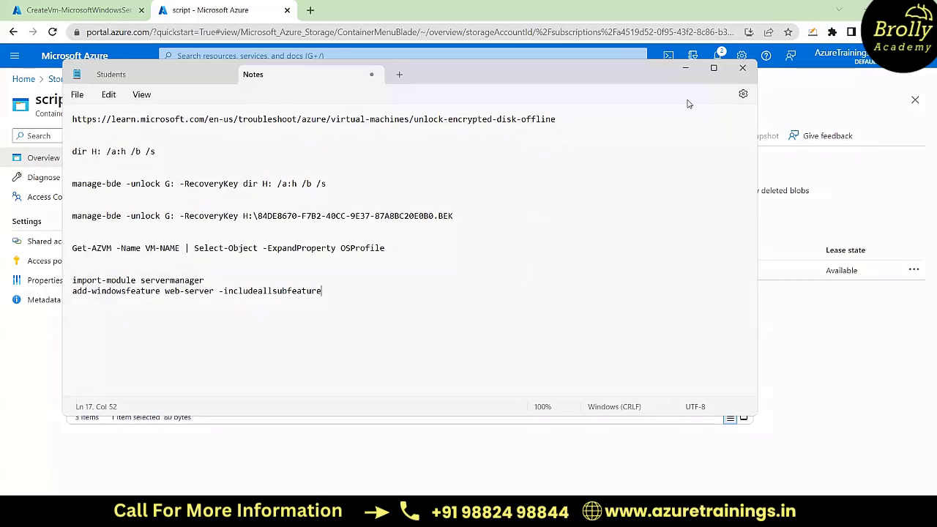
left_click(687, 71)
Step: Open install_web from C:\test in Visual Studio Code and examine its apt-get update and upgrade commands
double_click(328, 203)
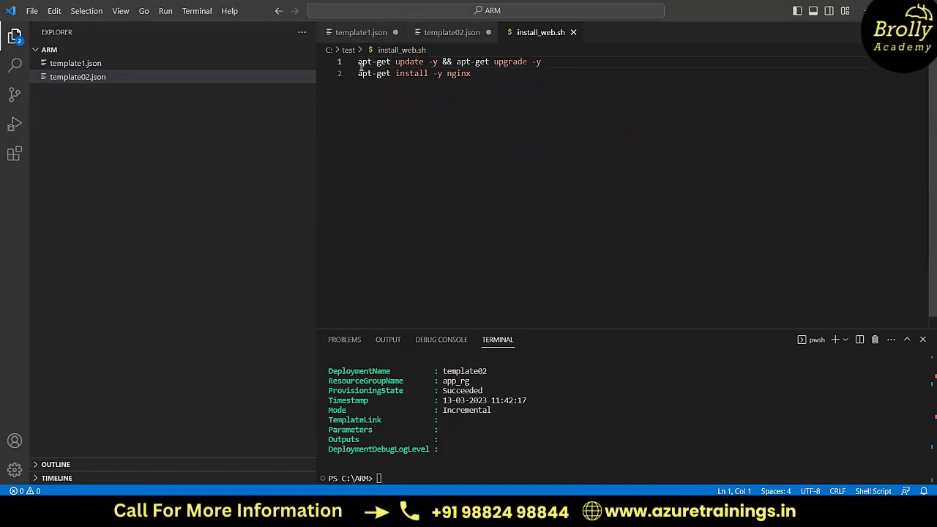
left_click_drag(358, 63, 477, 75)
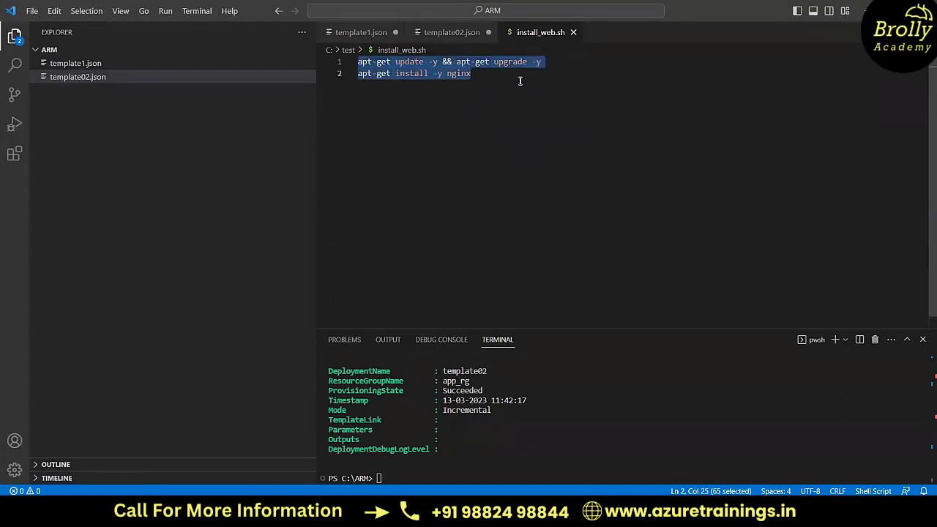
left_click(435, 63)
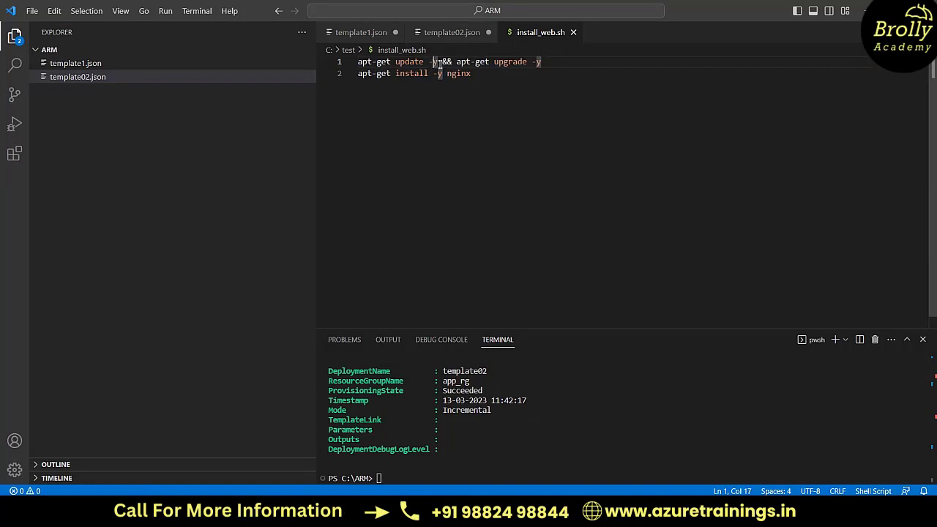
left_click(421, 80)
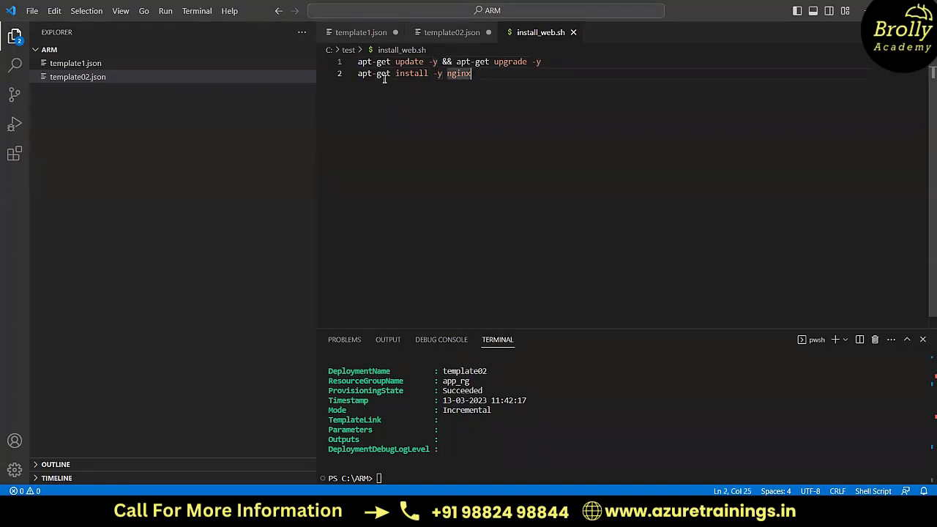
Step: Examine the apt-get install command for nginx and its -y option in install_web.sh
left_click_drag(357, 75, 478, 75)
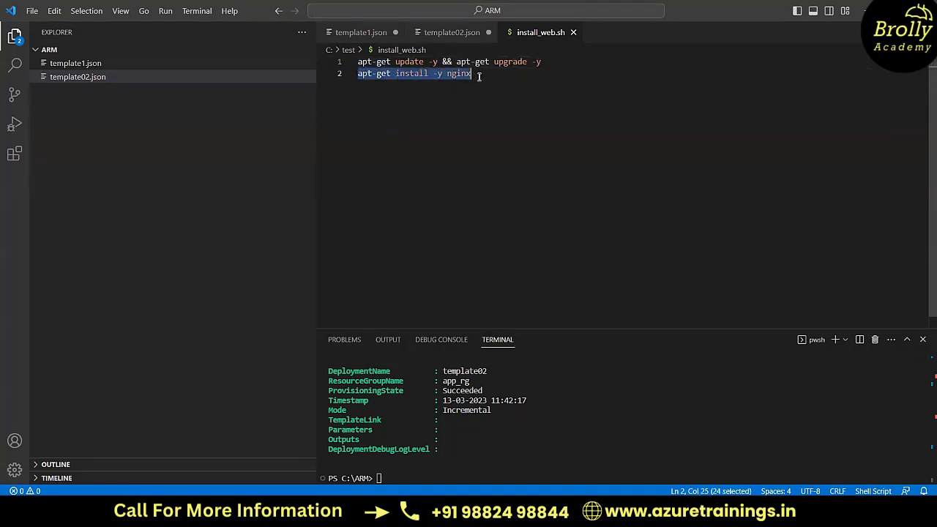
left_click(441, 74)
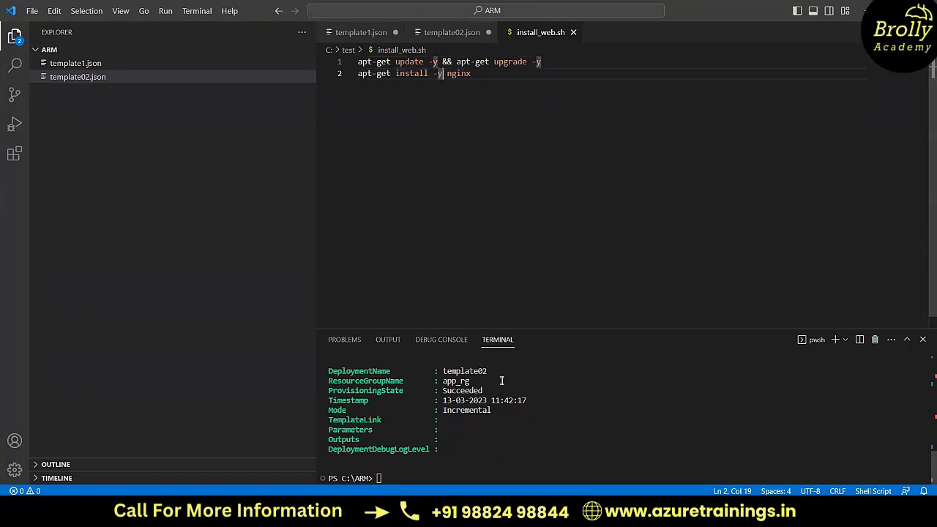
mouse_move(539, 519)
left_click(470, 74)
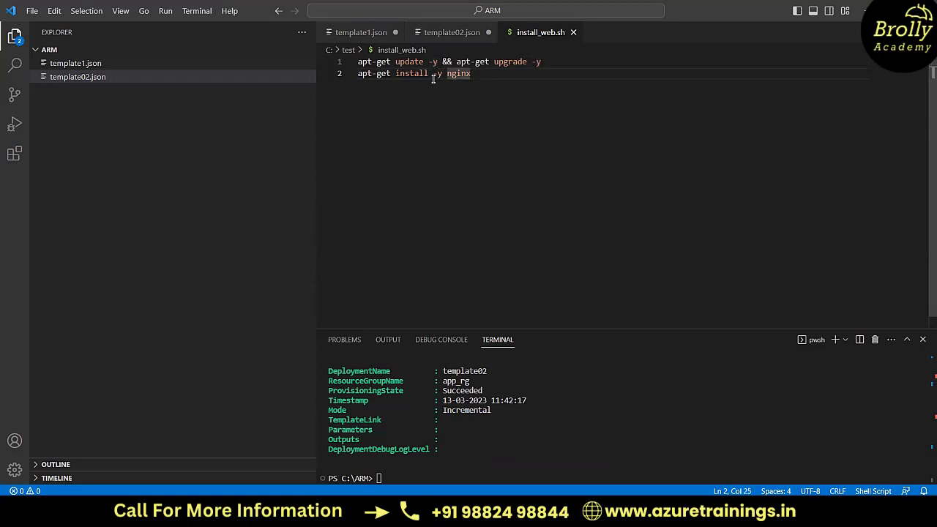
left_click_drag(433, 77, 442, 77)
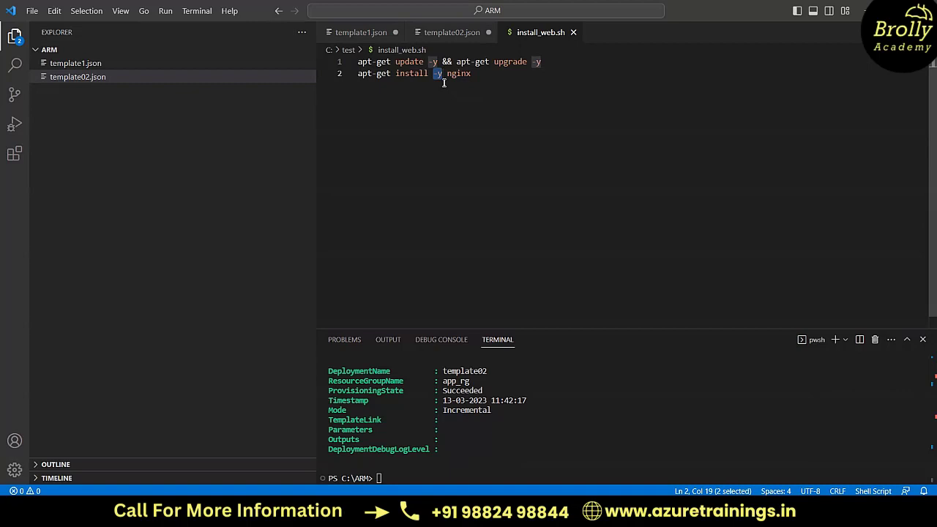
left_click(456, 106)
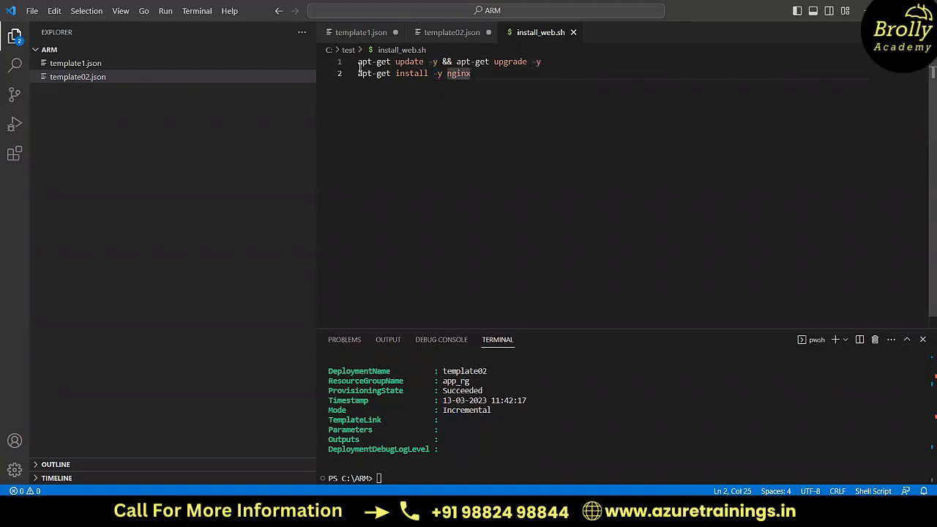
left_click_drag(360, 66, 473, 76)
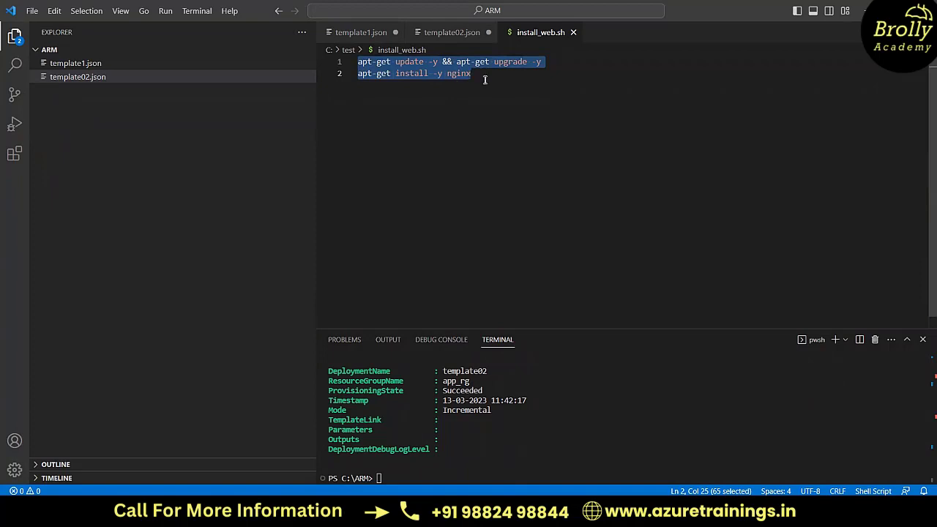
Step: Minimise Visual Studio Code and File Explorer to return to the script container in the Azure portal
key("alt+Tab")
left_click(687, 72)
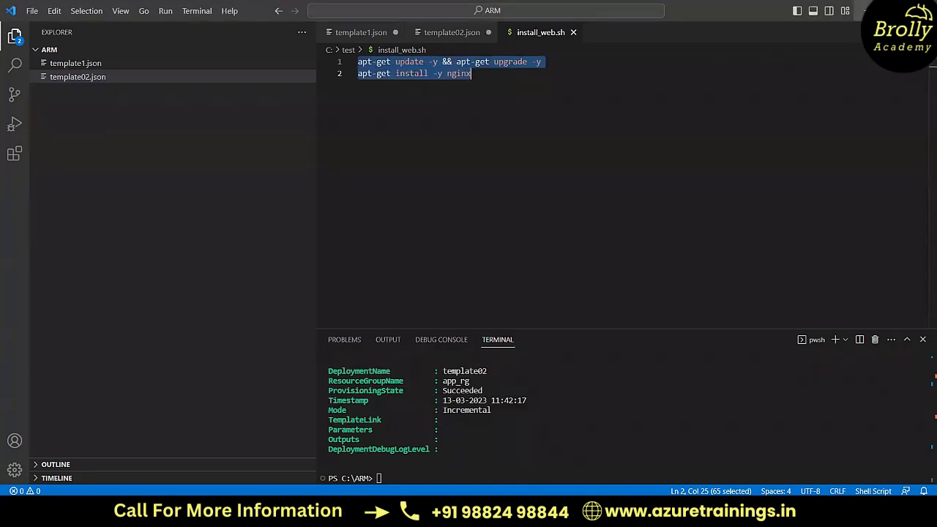
left_click(869, 10)
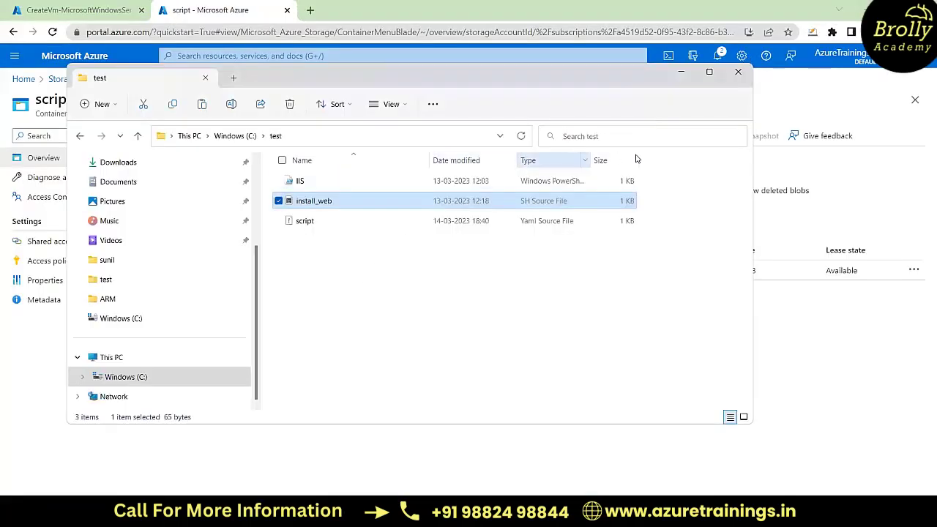
left_click(682, 73)
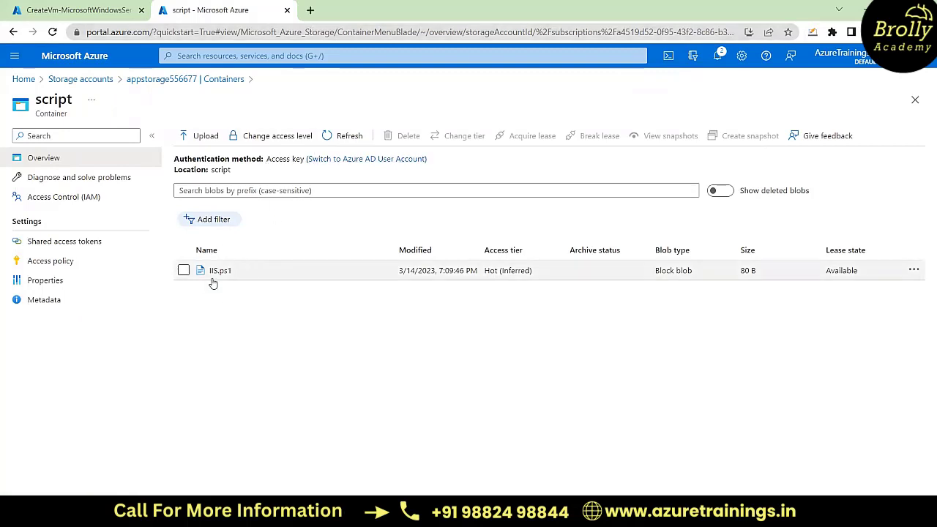
Step: Upload install_web.sh from C:\test to the script container in the appstorage556677 storage account and close the upload pane
left_click(174, 80)
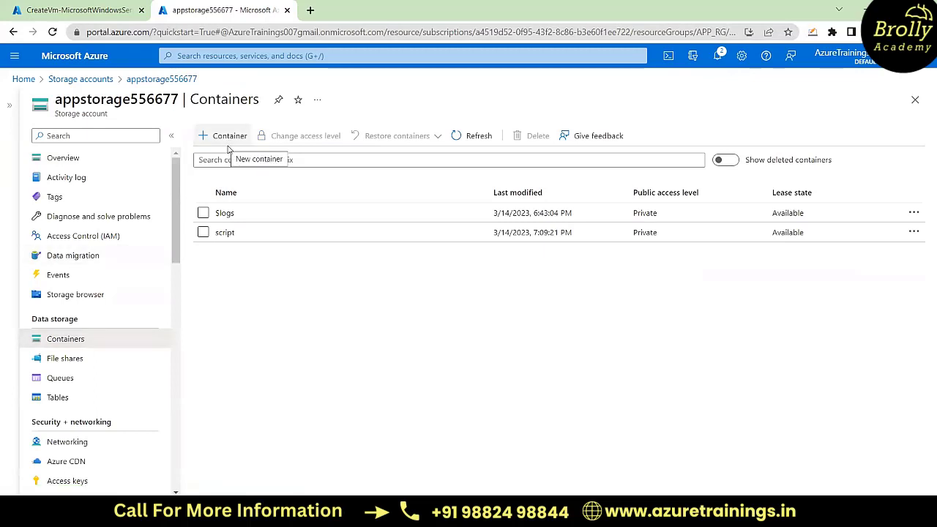
left_click(229, 235)
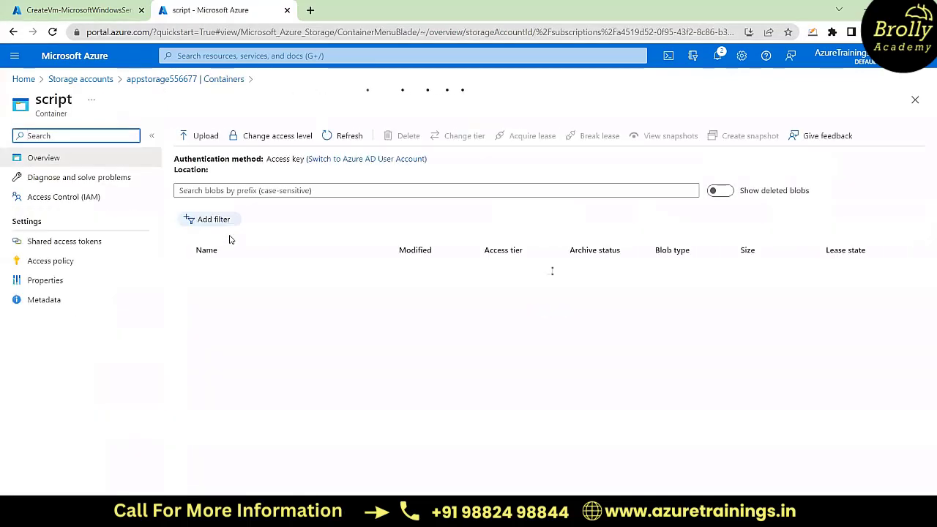
left_click(201, 137)
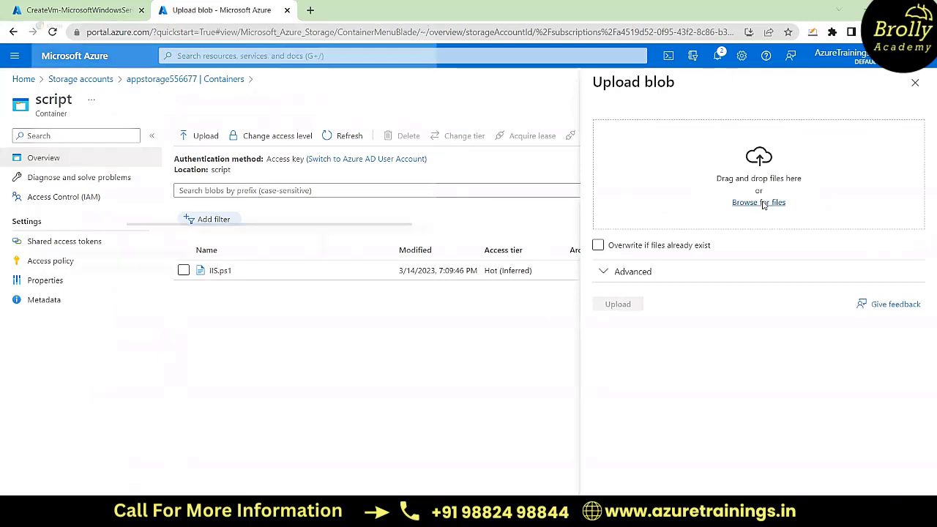
left_click(759, 203)
left_click(169, 122)
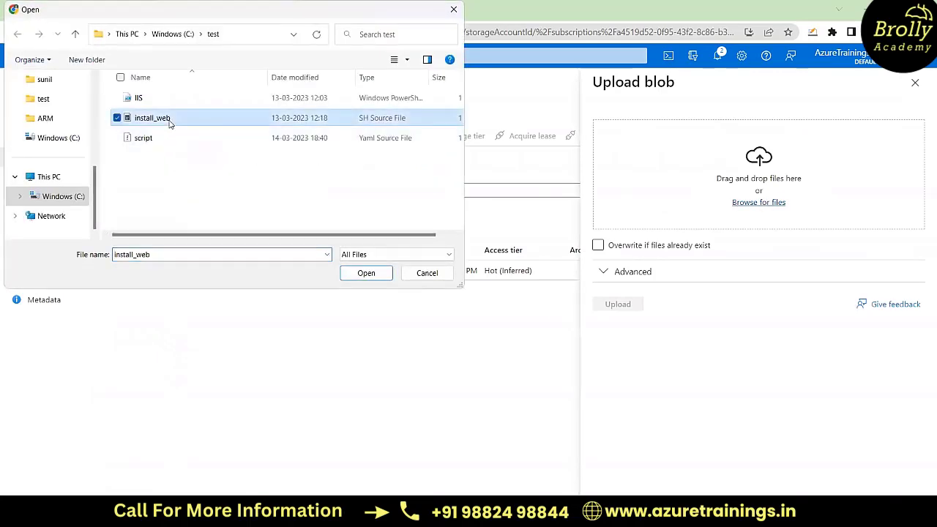
left_click(377, 272)
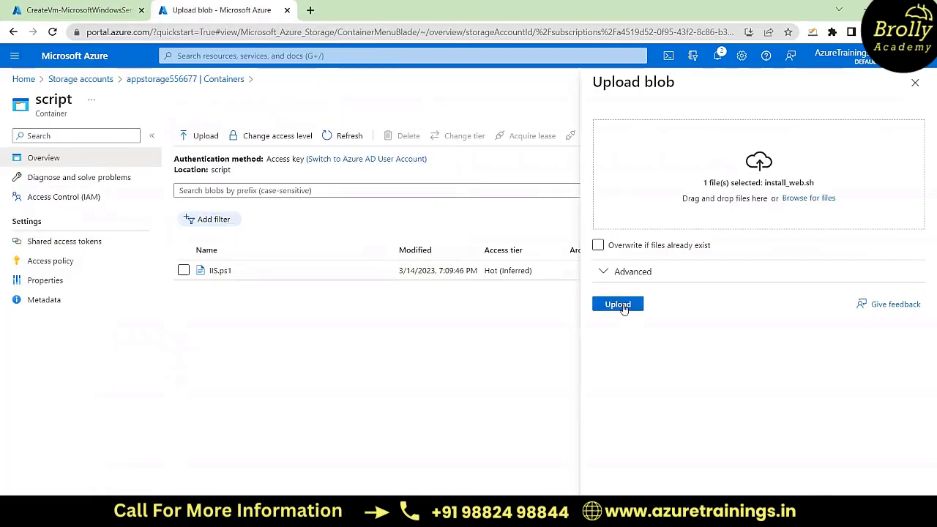
left_click(618, 305)
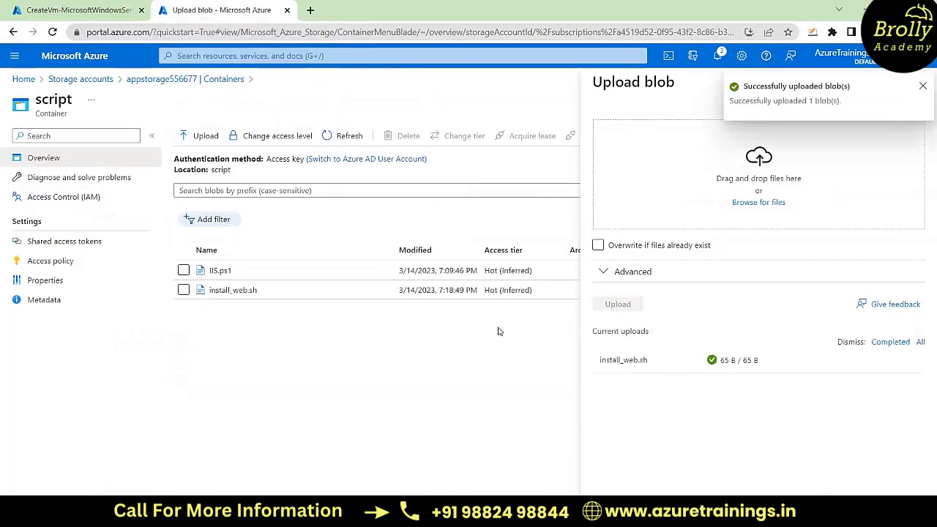
left_click(922, 87)
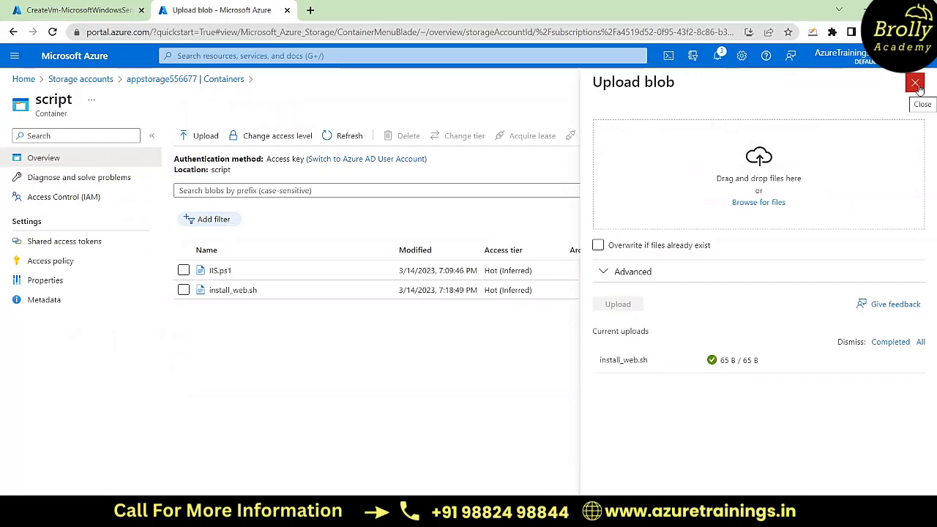
left_click(917, 84)
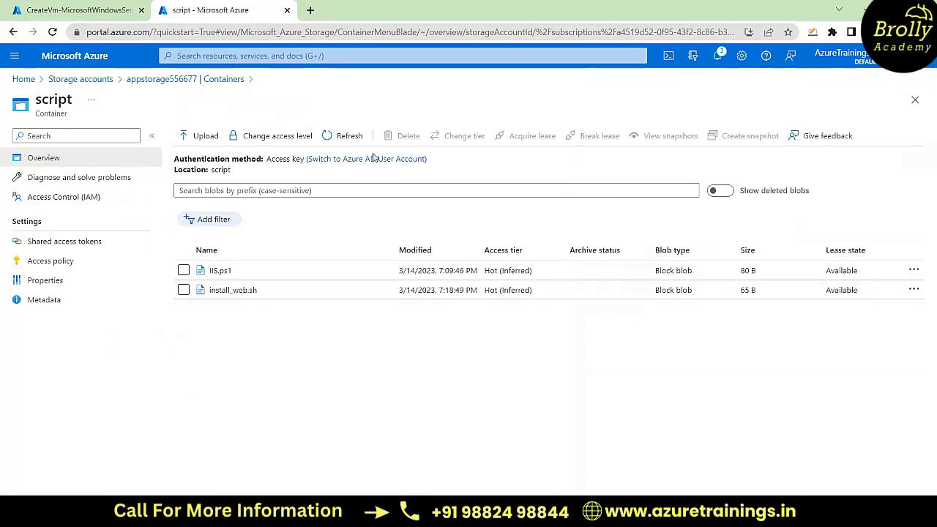
Step: Check the Windows VM deployment's progress and open the APP_RG resource group from the portal home page
left_click(130, 6)
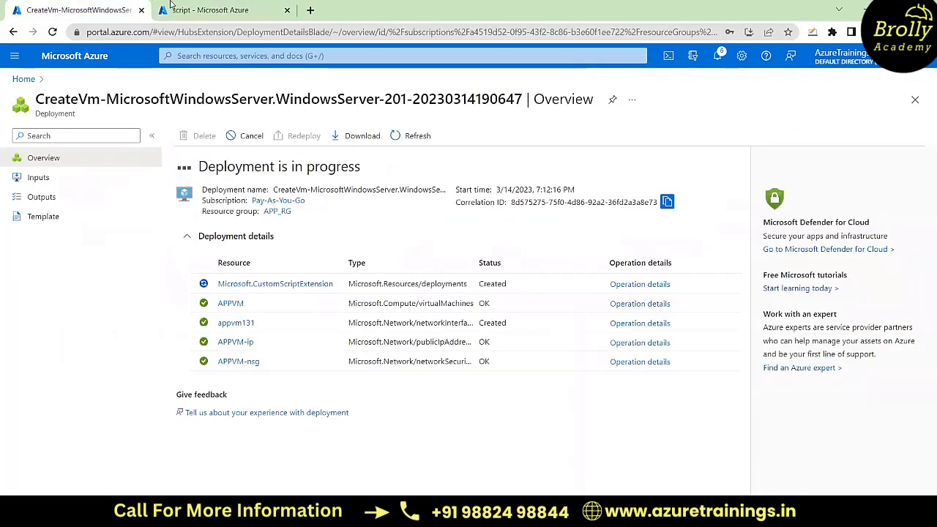
left_click(235, 6)
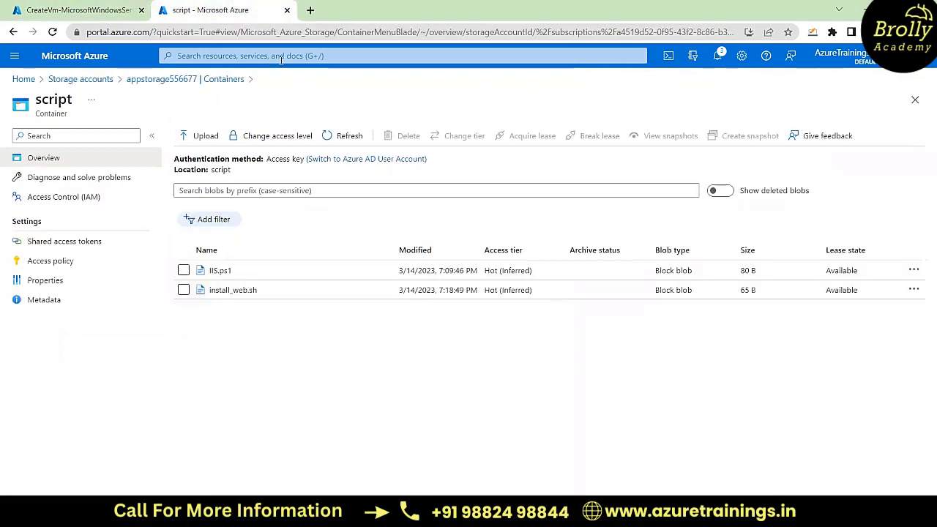
left_click(24, 79)
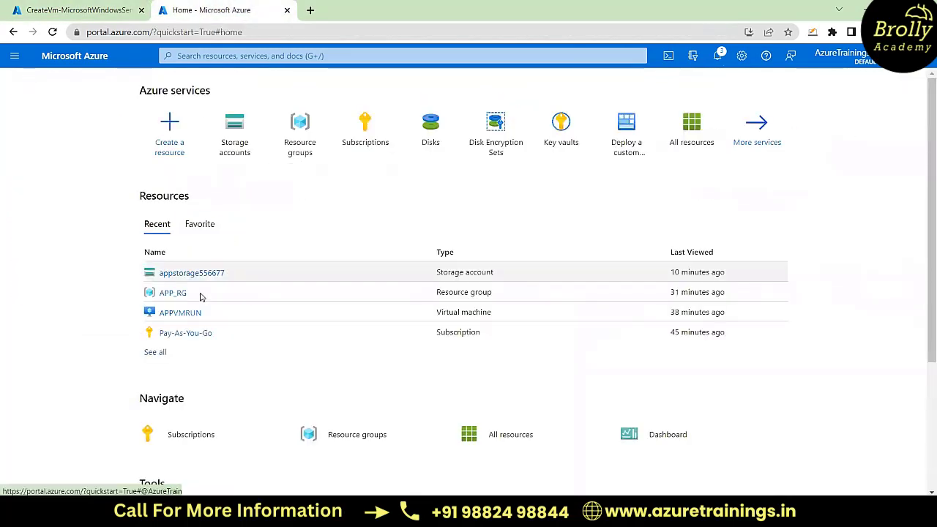
left_click(170, 294)
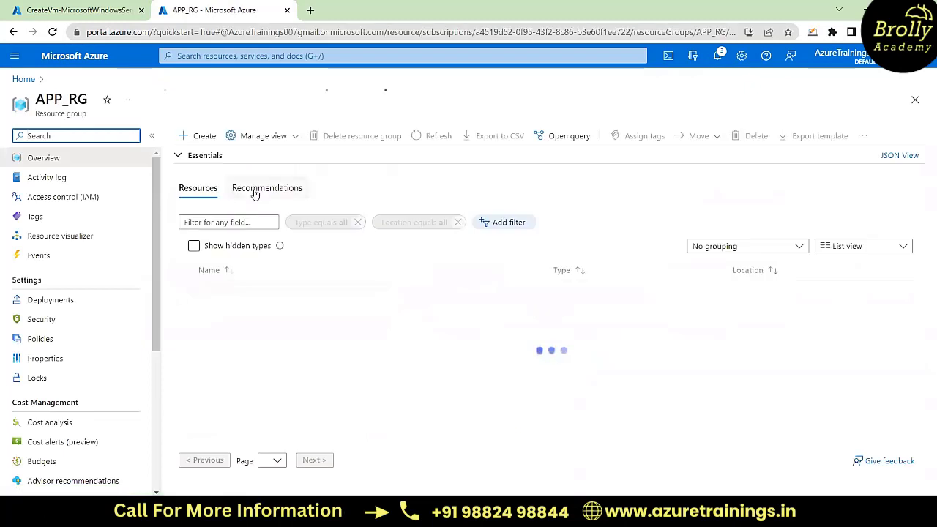
Step: Search the Marketplace for virtual machine and start creating Microsoft's Virtual machine in APP_RG
left_click(199, 136)
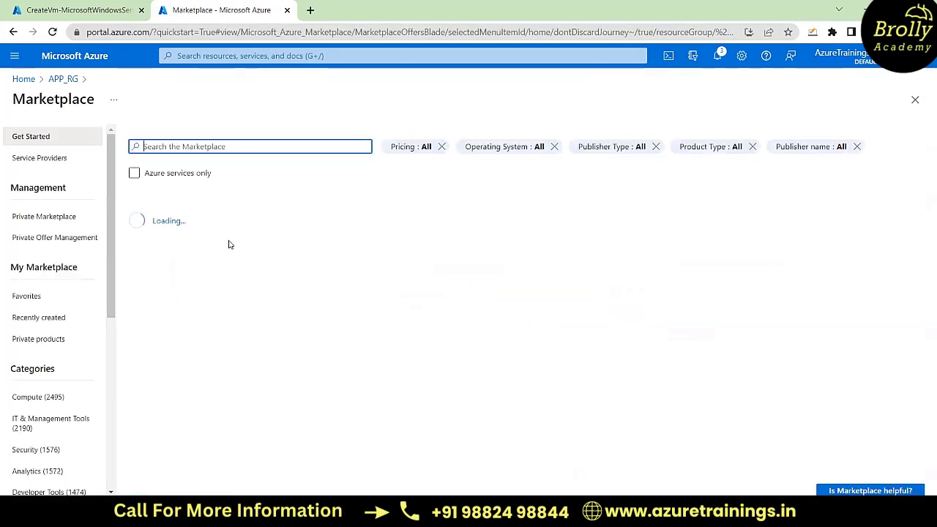
left_click(199, 147)
type("virt")
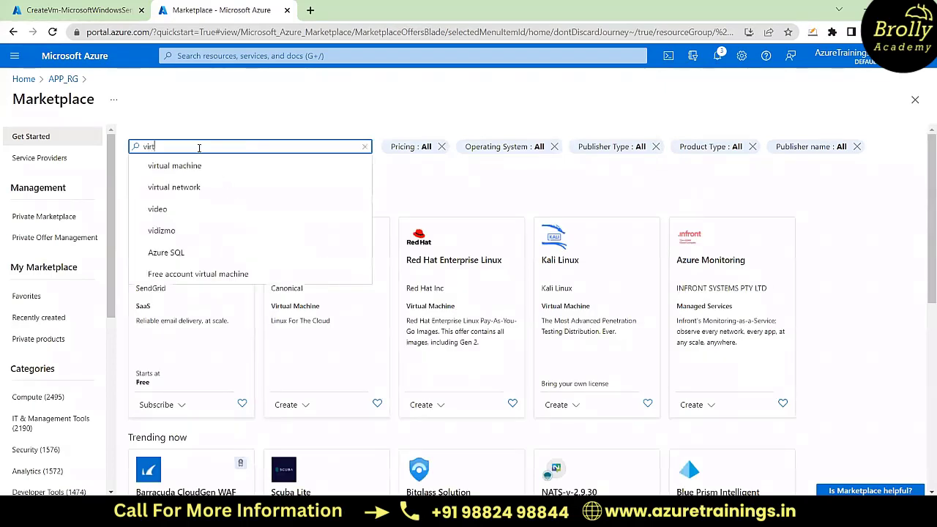
left_click(219, 167)
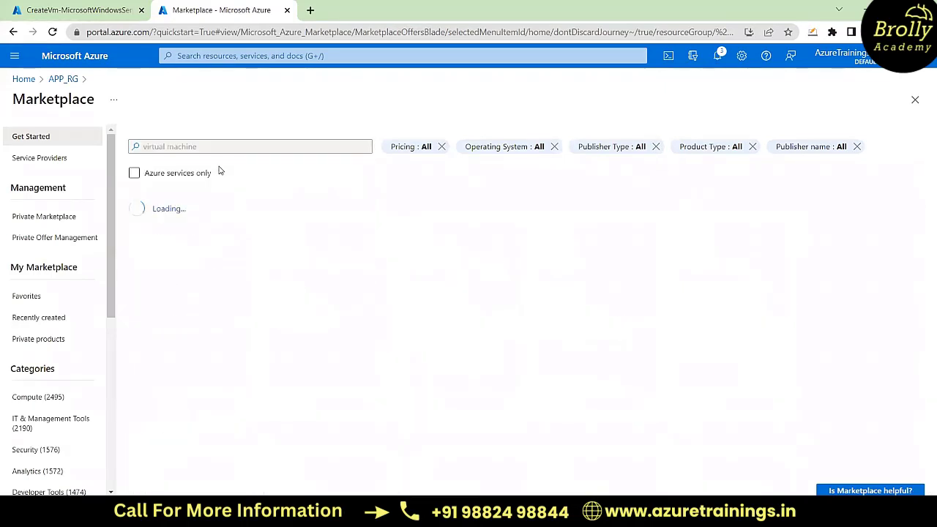
left_click(163, 261)
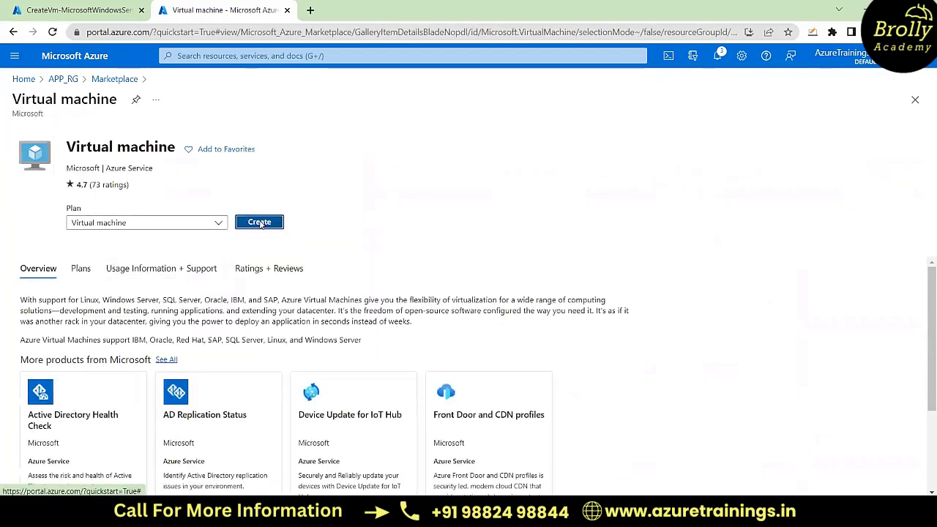
left_click(261, 224)
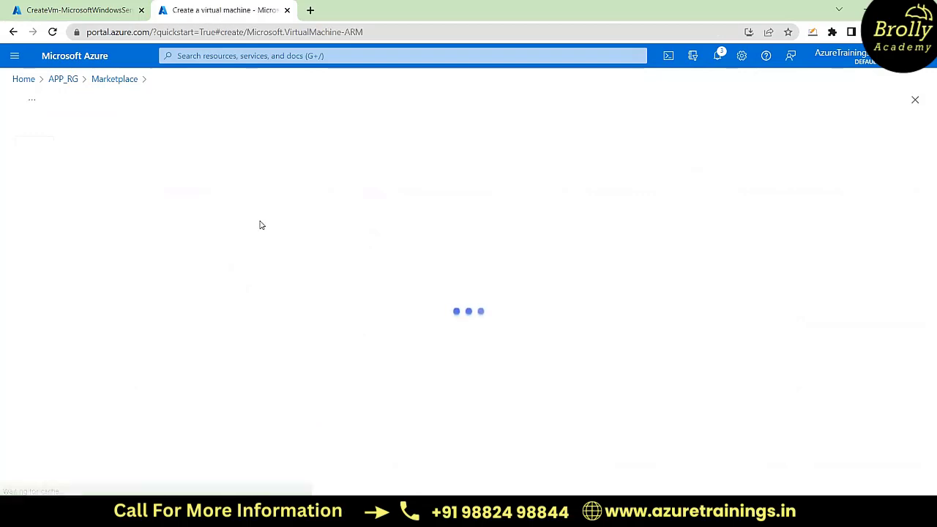
Step: Name the virtual machine APPVM1 and set its region to (US) East US
scroll(515, 215, "down", 1)
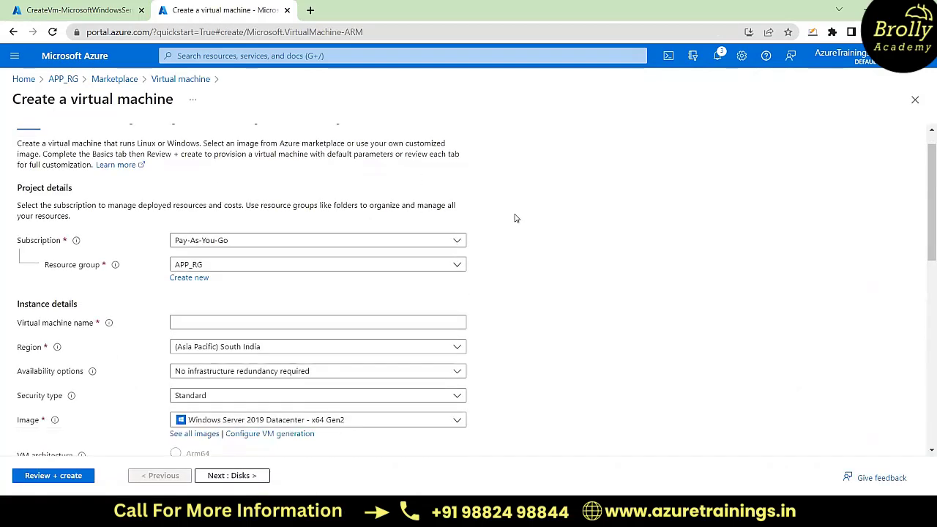
left_click(224, 270)
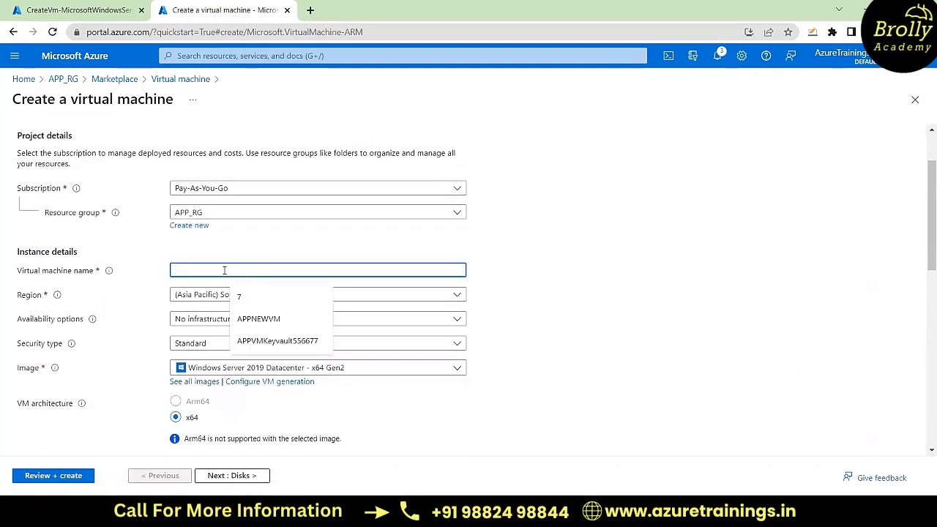
type("APPVM1")
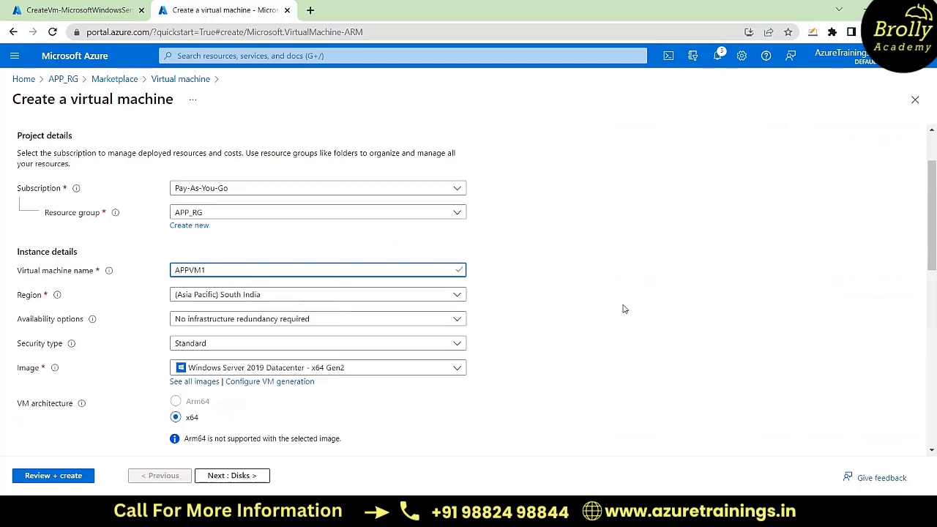
left_click(394, 298)
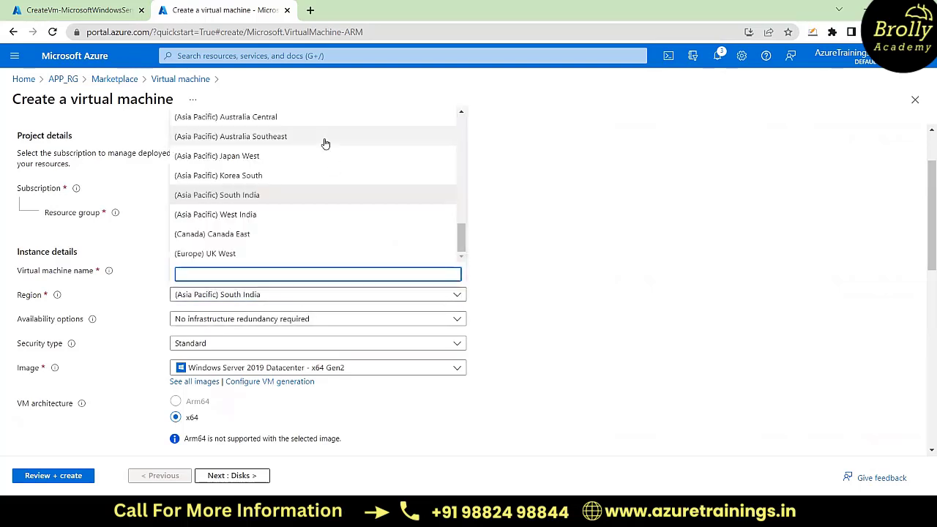
scroll(325, 143, "up", 10)
left_click(273, 137)
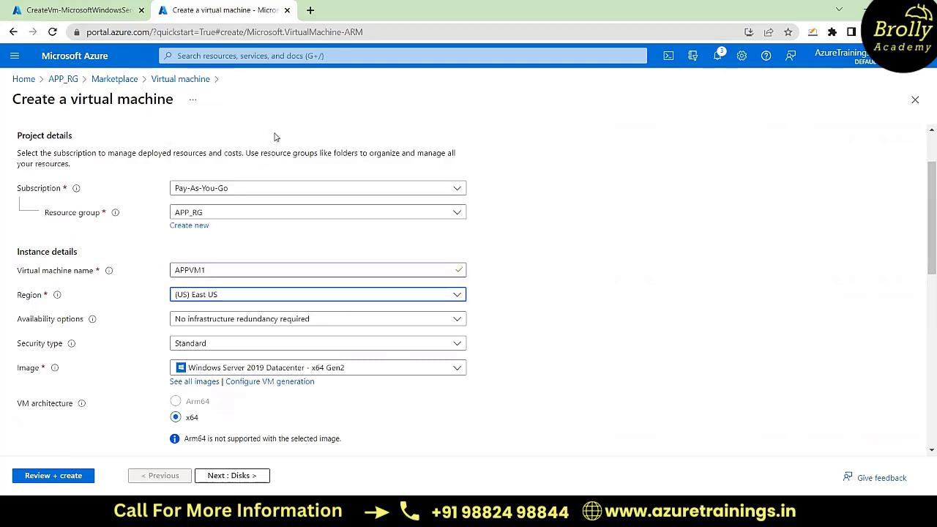
Step: Set the availability option to No infrastructure redundancy required and the image to Ubuntu Server 20.04 LTS - x64 Gen2
scroll(608, 299, "down", 1)
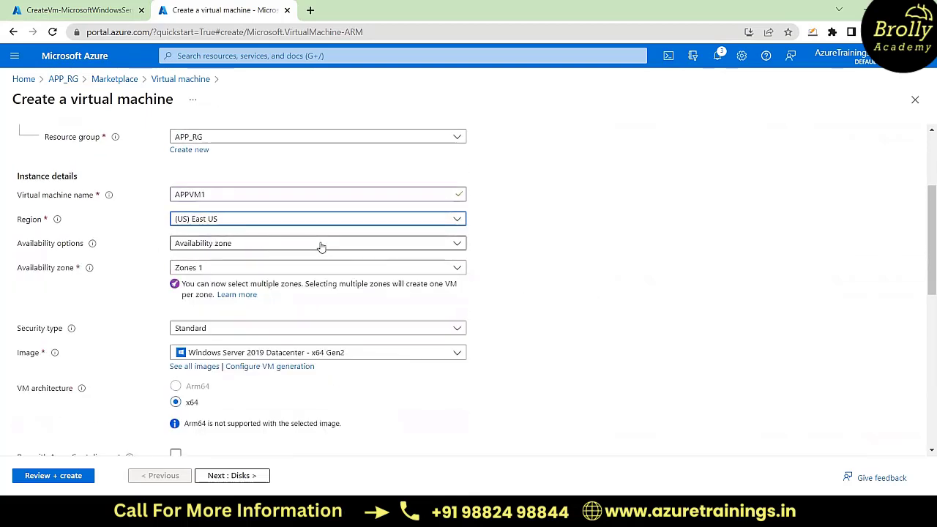
left_click(321, 244)
left_click(268, 260)
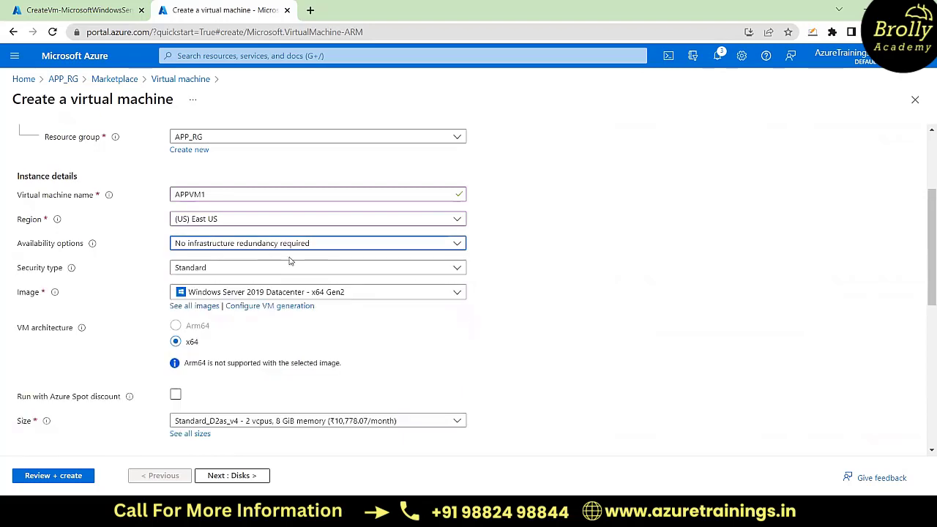
scroll(501, 304, "down", 1)
left_click(359, 246)
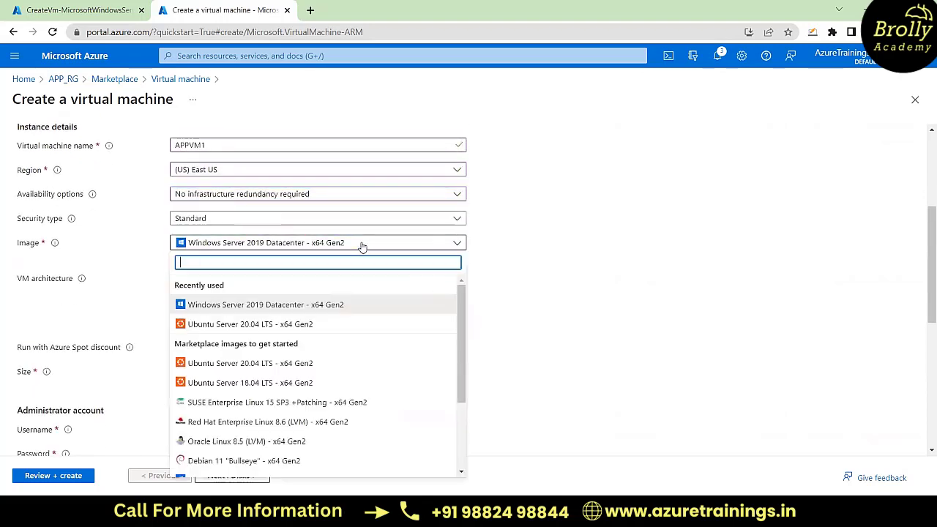
left_click(264, 326)
Step: Set the administrator account's authentication type to Password and its username to azureuser
scroll(523, 297, "down", 2)
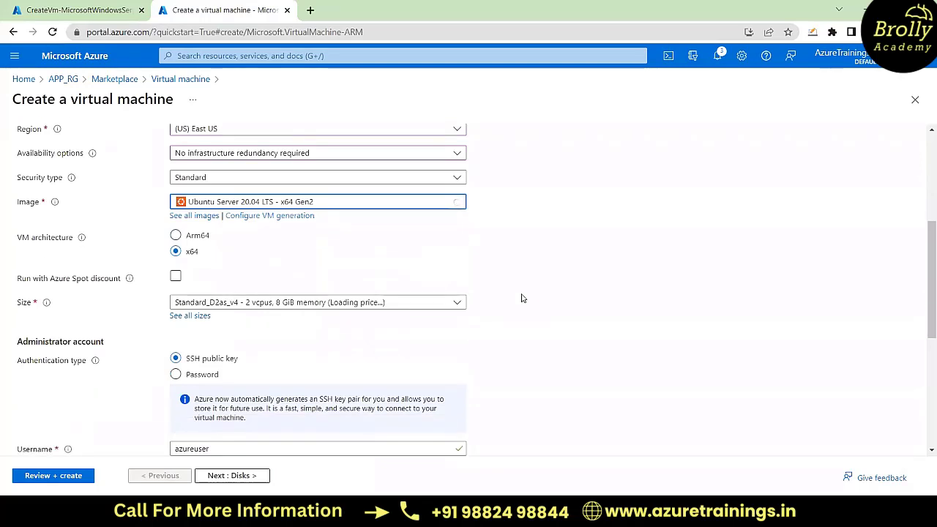
scroll(523, 297, "down", 1)
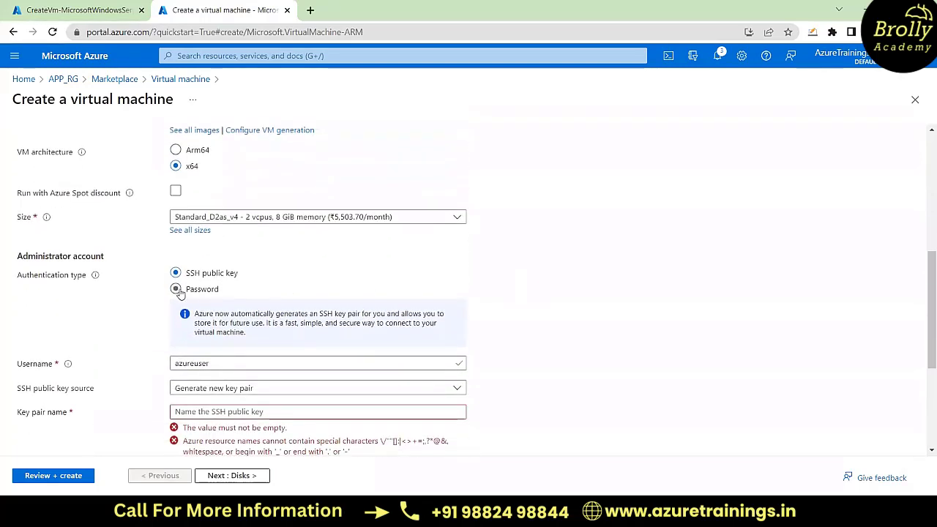
left_click(177, 289)
scroll(256, 245, "down", 1)
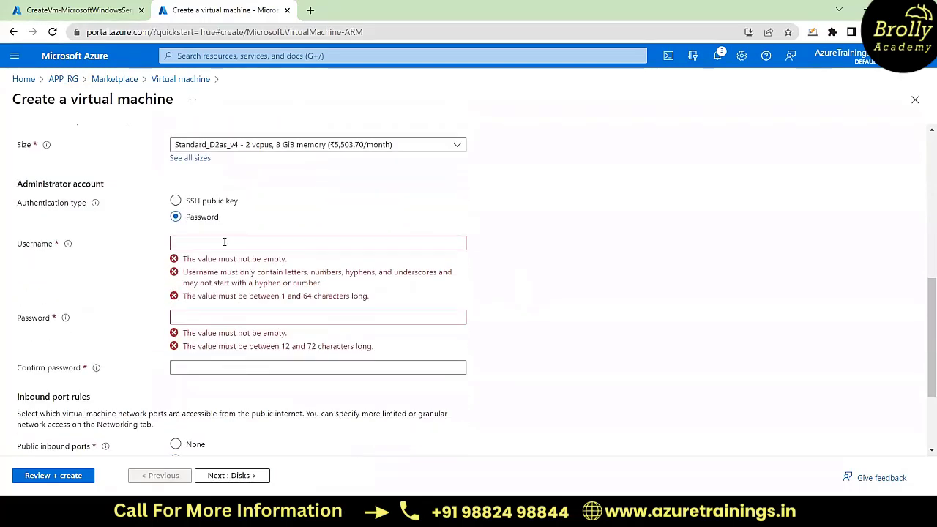
left_click(225, 242)
type("azureuser")
Step: Enter the administrator account password and repeat it in the confirmation field
key("Tab")
type("A")
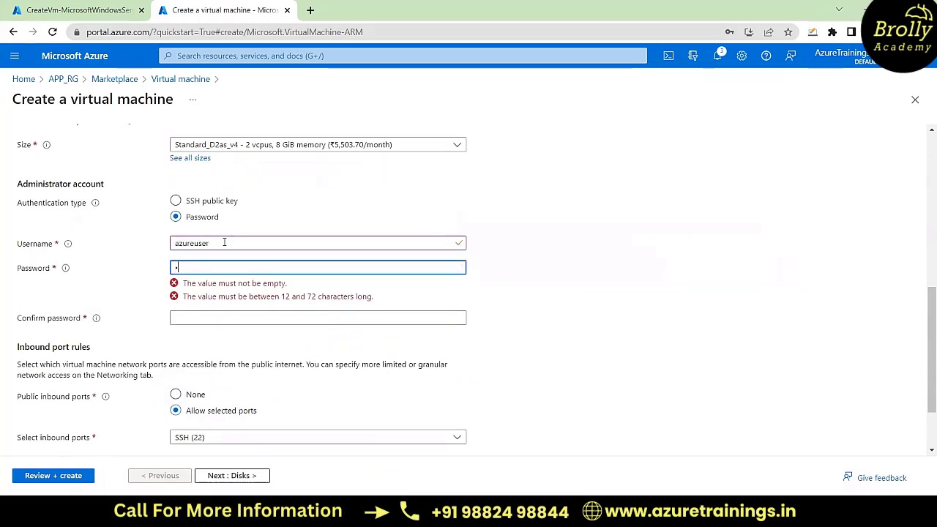
type("zure")
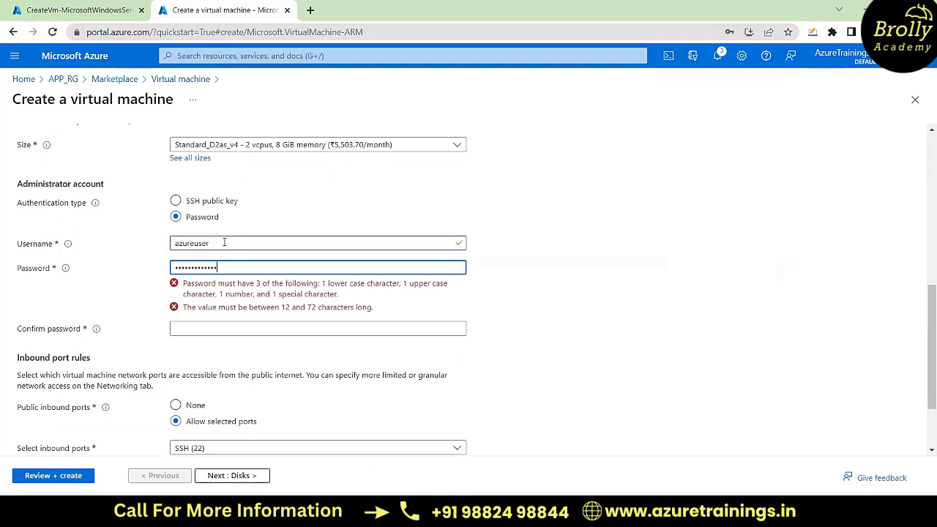
left_click(189, 296)
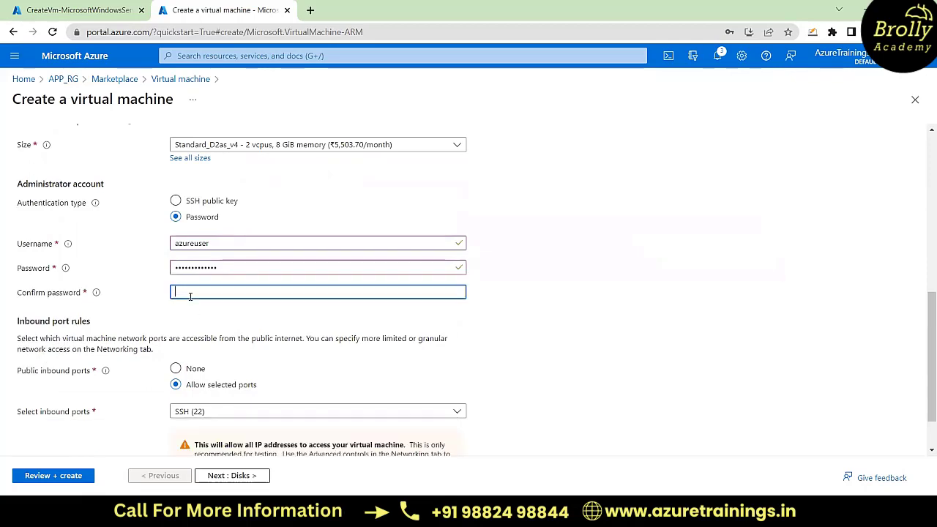
type("Azure")
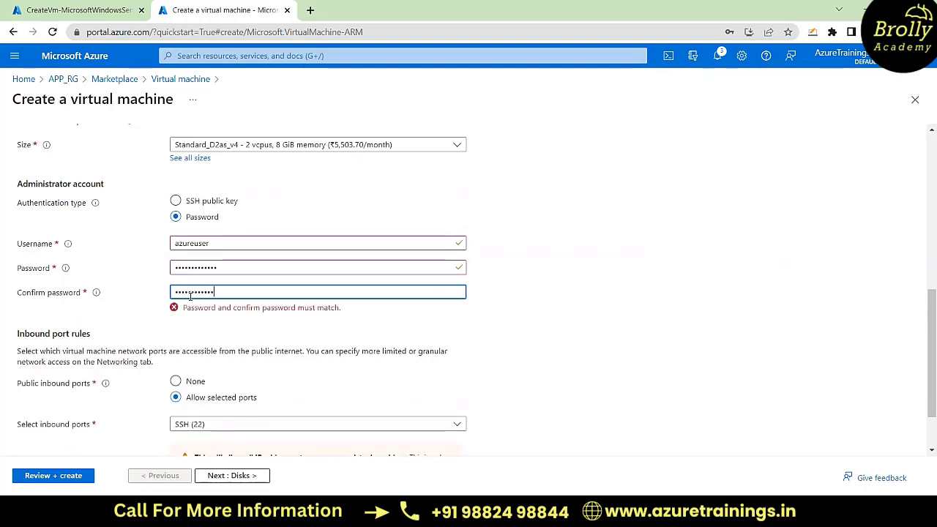
Step: Allow HTTP (80) as a public inbound port in addition to SSH (22)
scroll(524, 345, "down", 1)
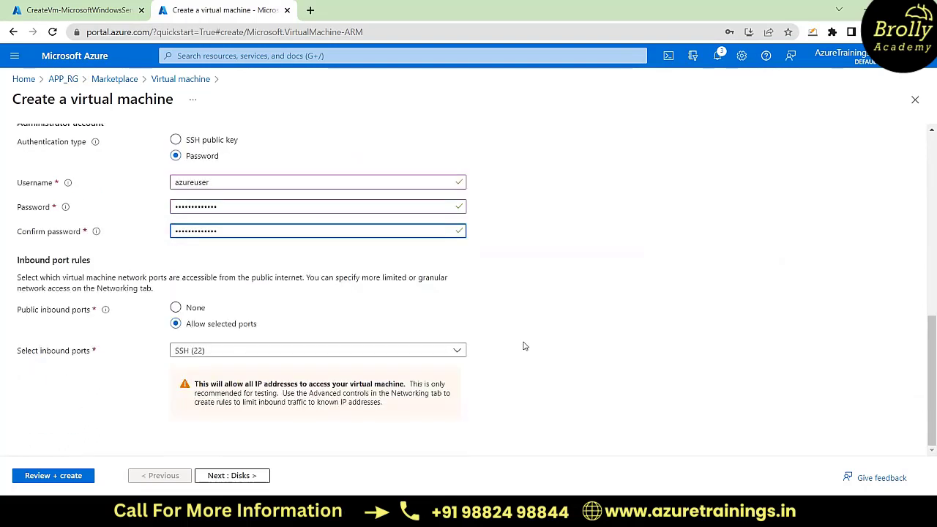
left_click(428, 357)
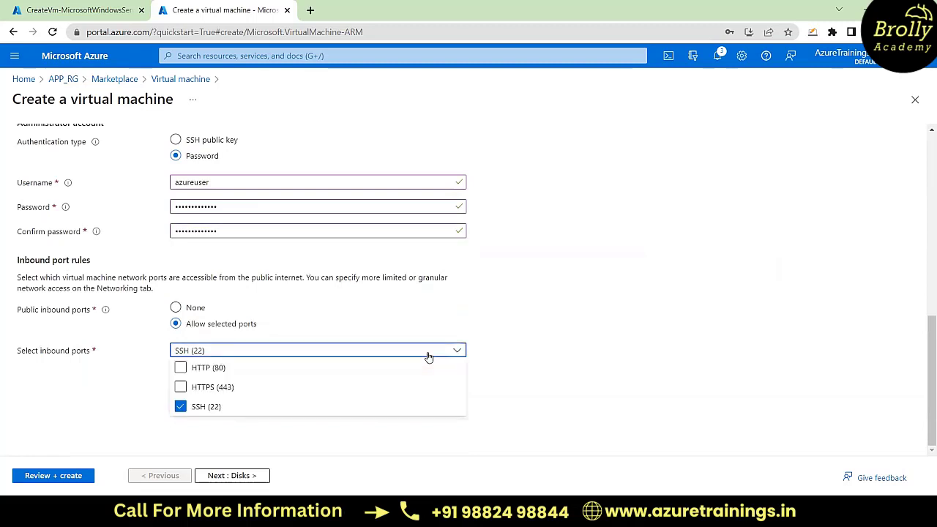
left_click(181, 367)
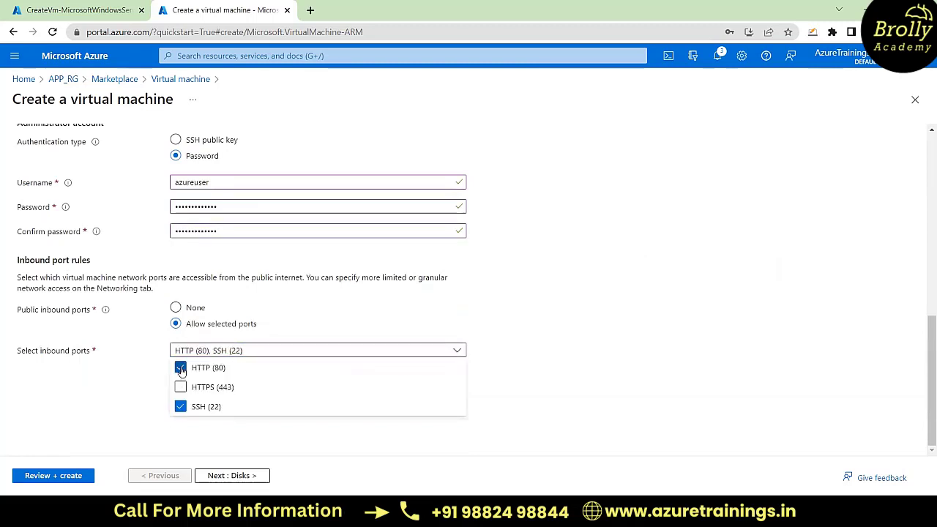
Step: Open the selection of installable extensions from the new virtual machine's advanced settings
left_click(600, 304)
scroll(603, 307, "up", 7)
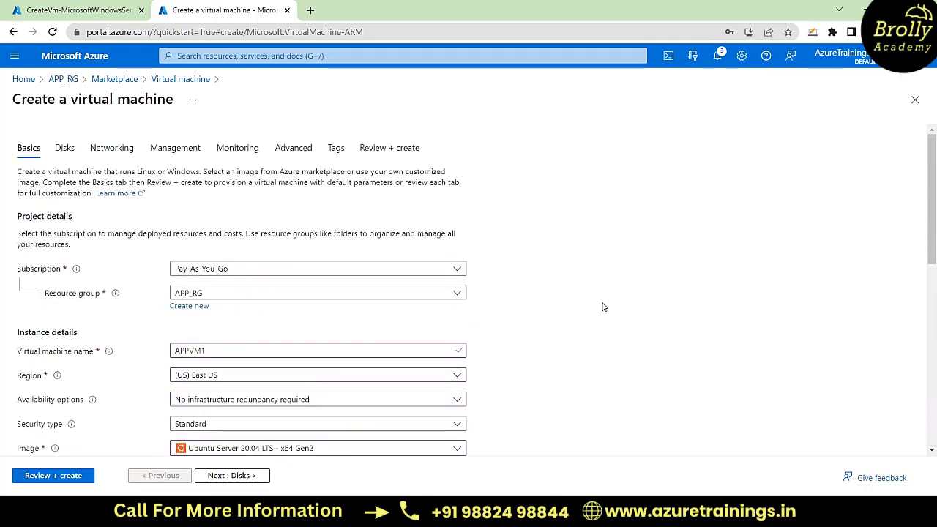
left_click(68, 153)
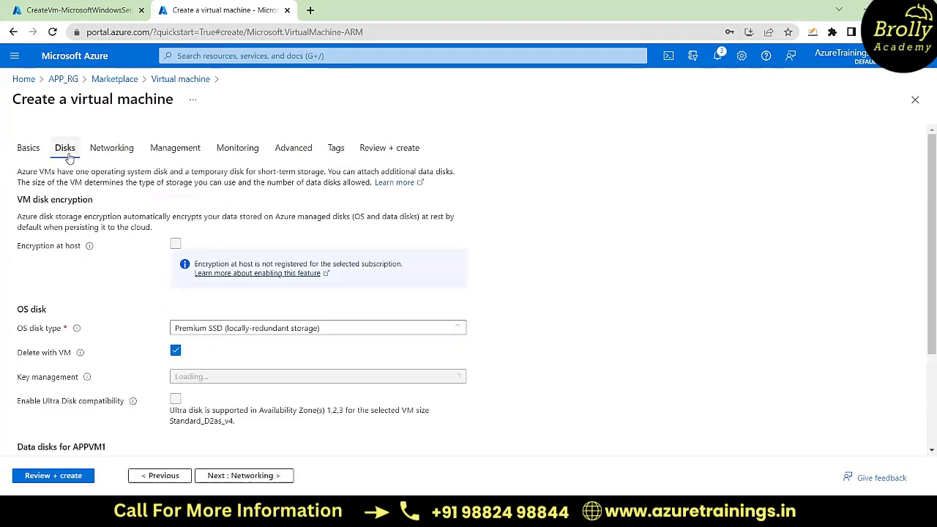
left_click(118, 152)
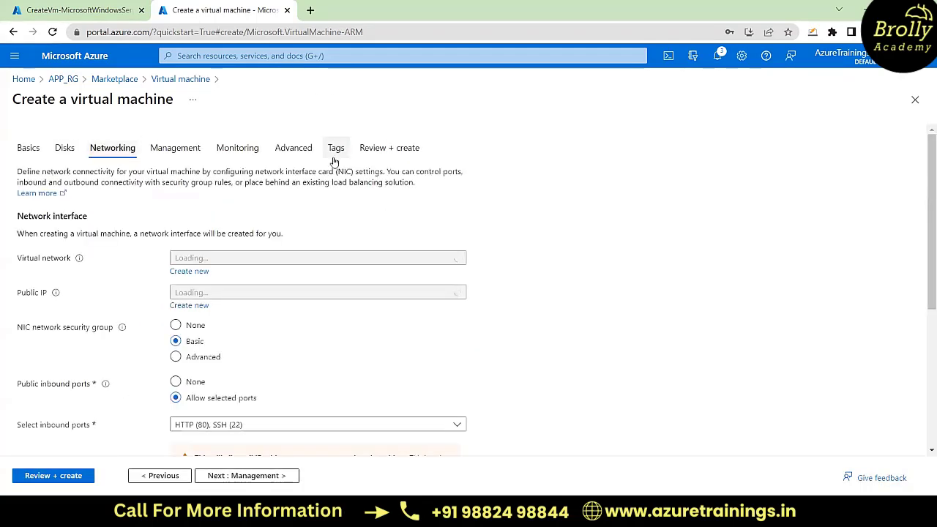
left_click(294, 151)
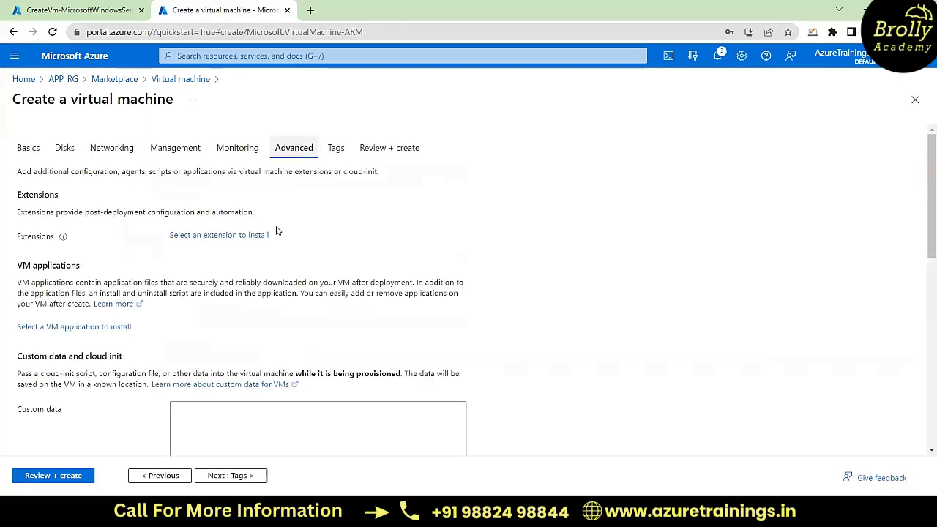
left_click(218, 236)
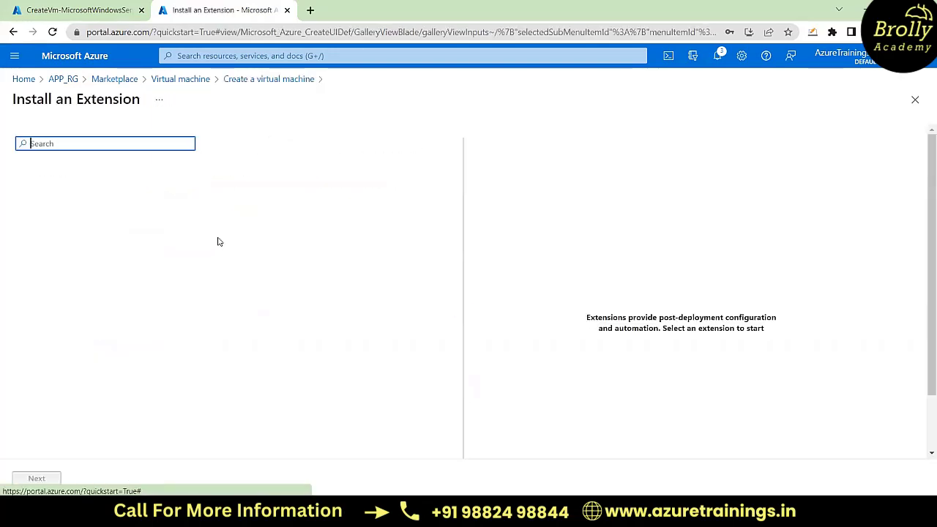
Step: Search the extensions for "custom", select Custom Script For Linux and proceed to its configuration
type("custom")
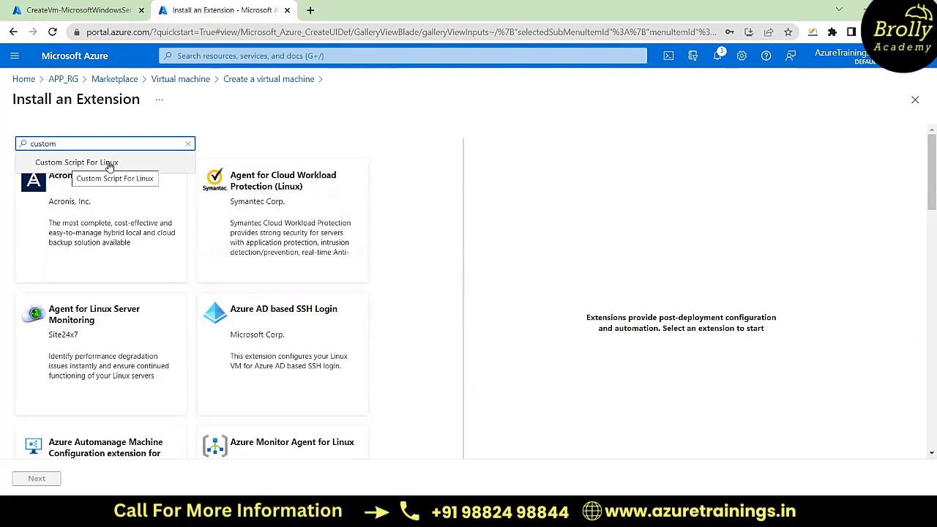
left_click(109, 163)
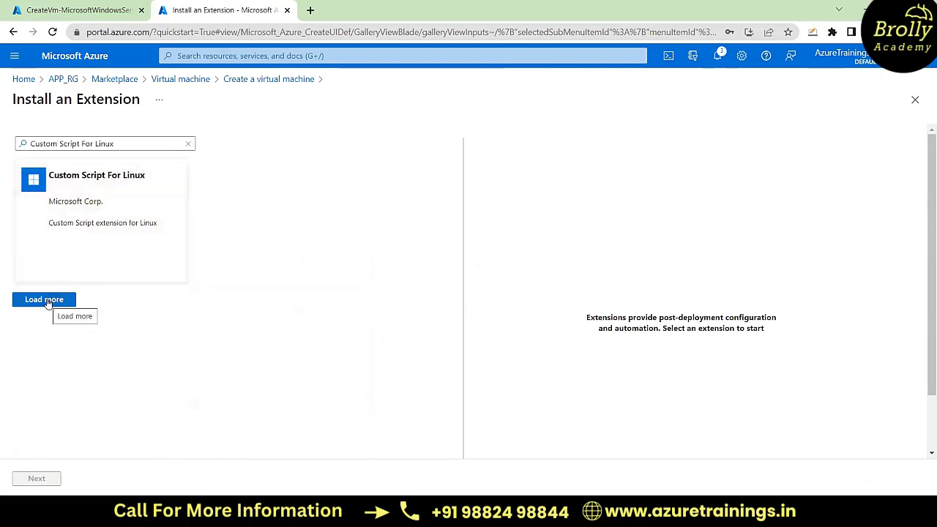
left_click(91, 250)
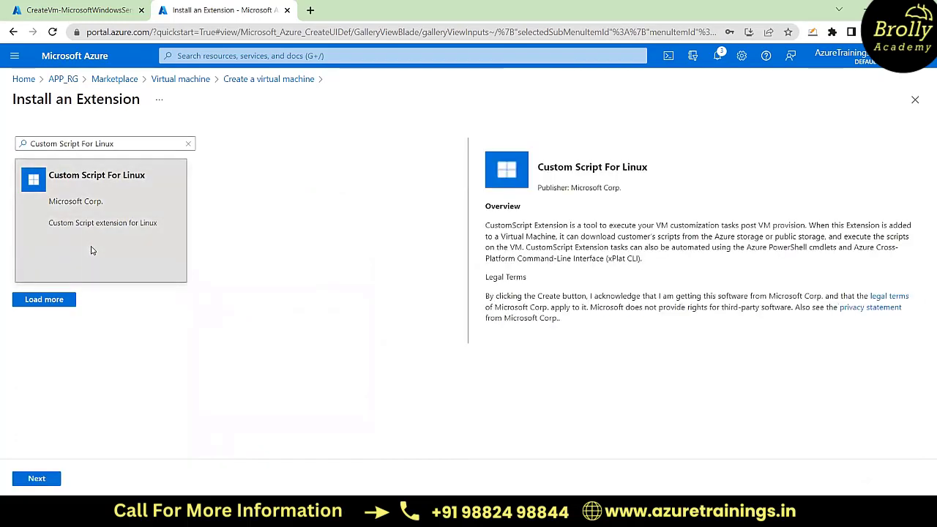
left_click(39, 480)
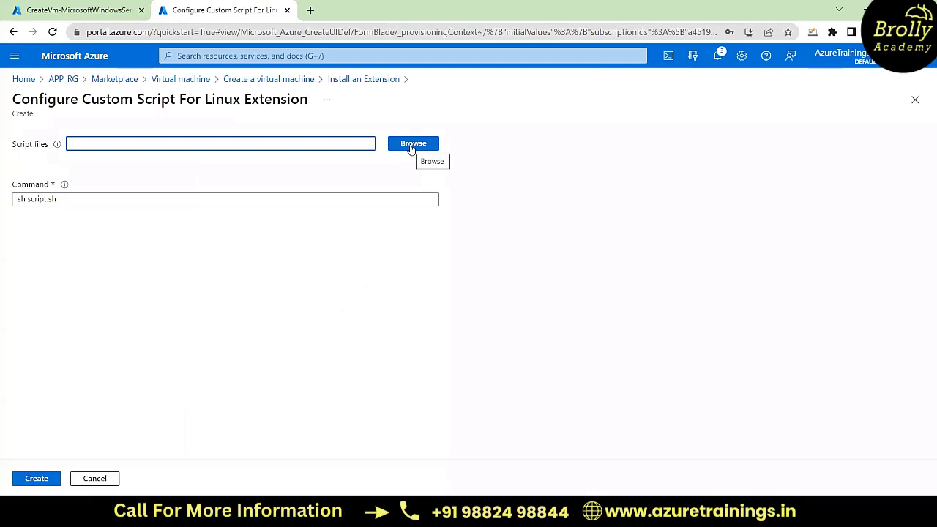
Step: Choose install_web.sh from the script container of storage account appstorage556677 as the extension's script file
left_click(414, 144)
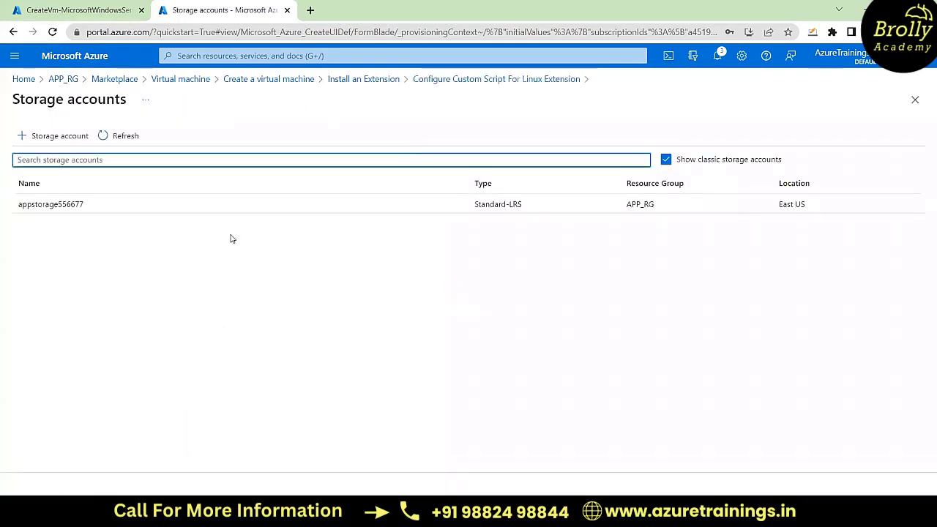
left_click(82, 209)
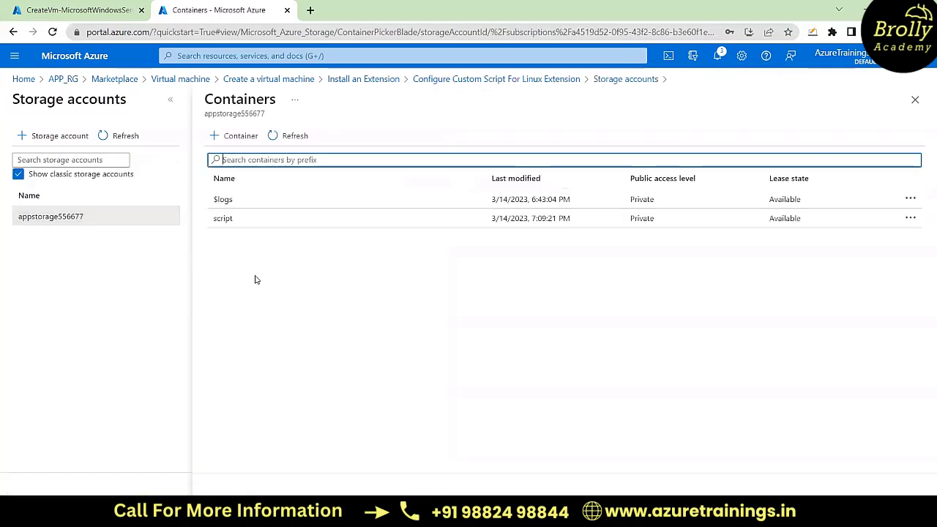
left_click(247, 221)
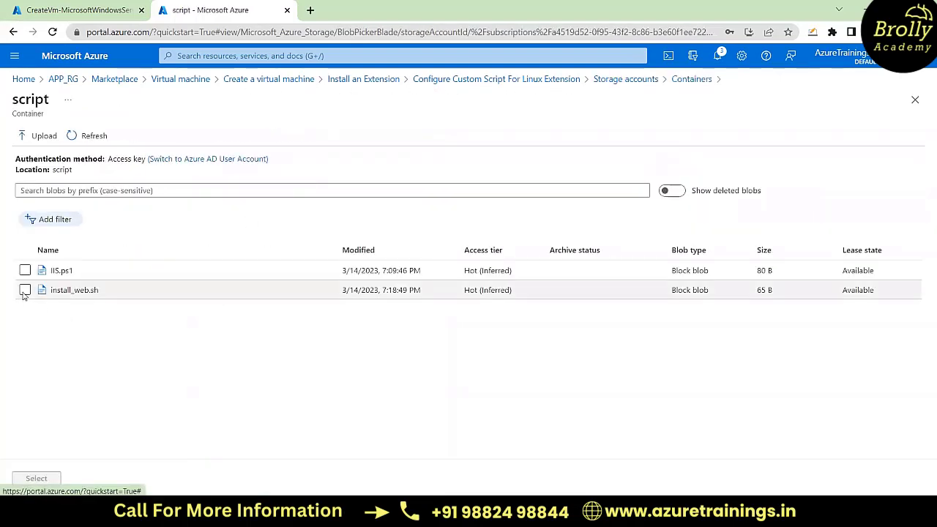
left_click(94, 296)
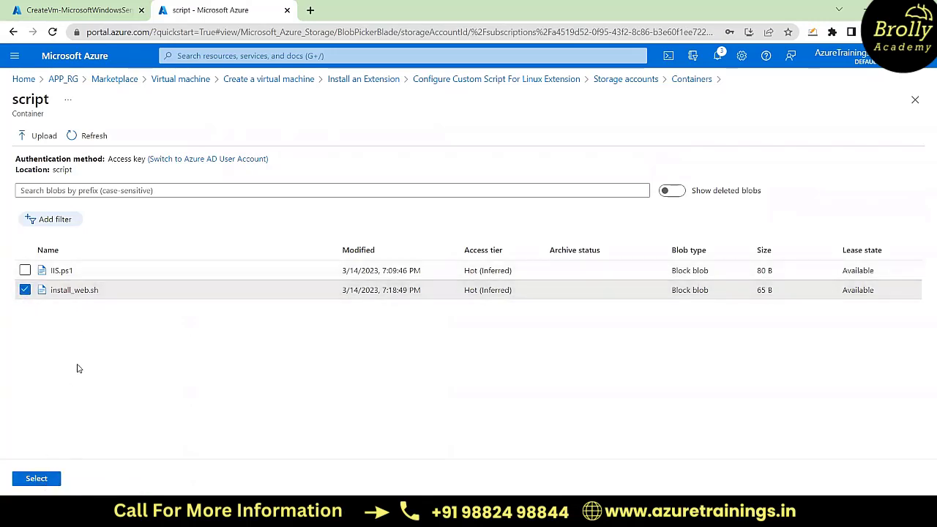
left_click(37, 479)
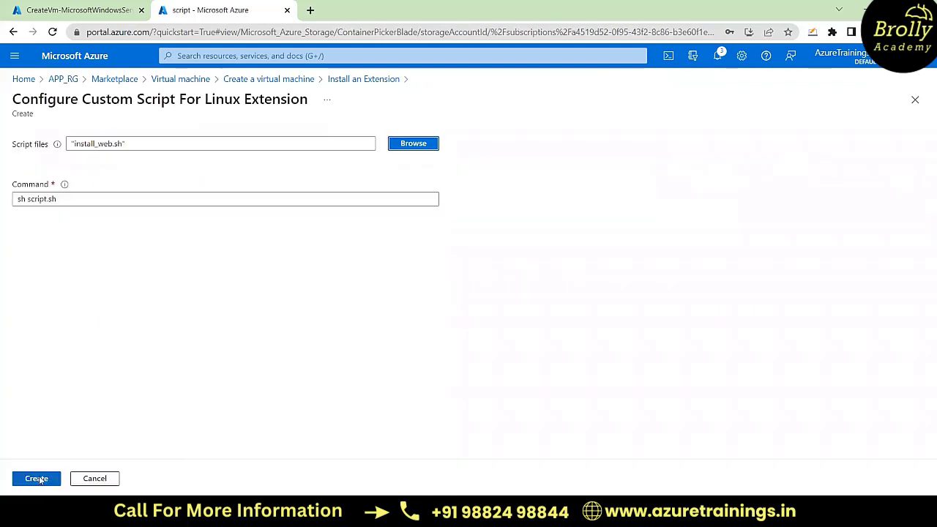
Step: Set the extension's command to sh install_web.sh and add the extension to the virtual machine
left_click(49, 199)
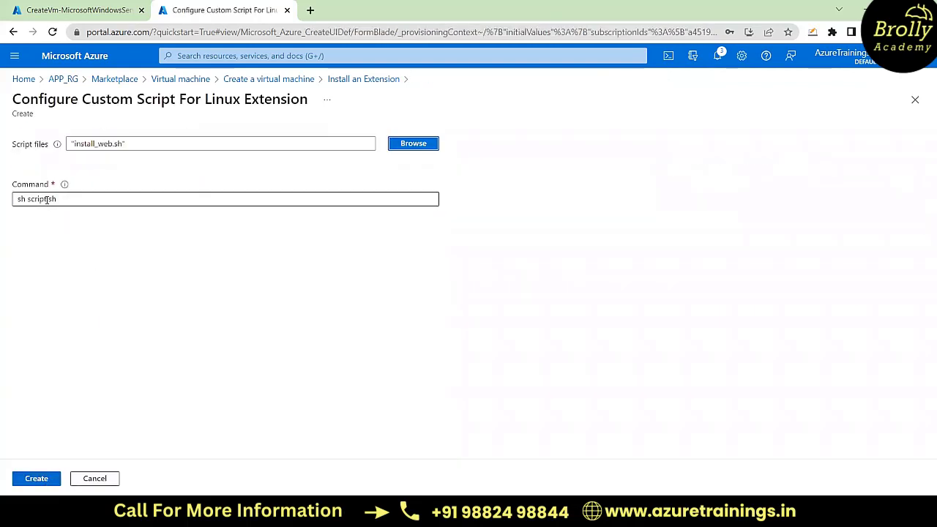
left_click(46, 199)
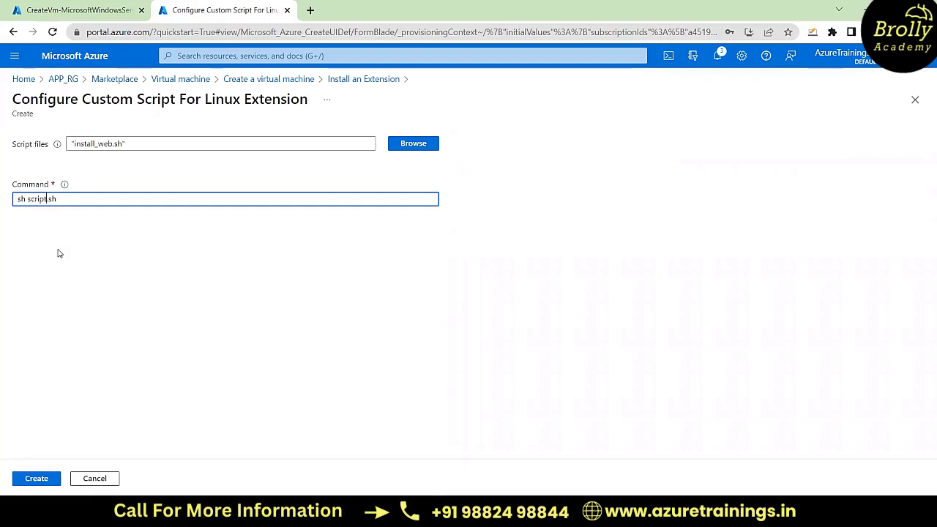
key("BackSpace")
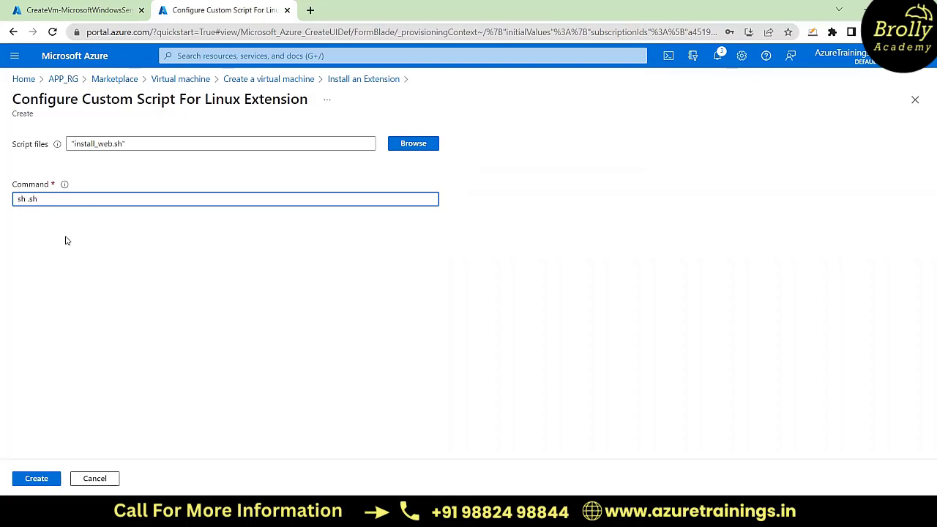
type("al")
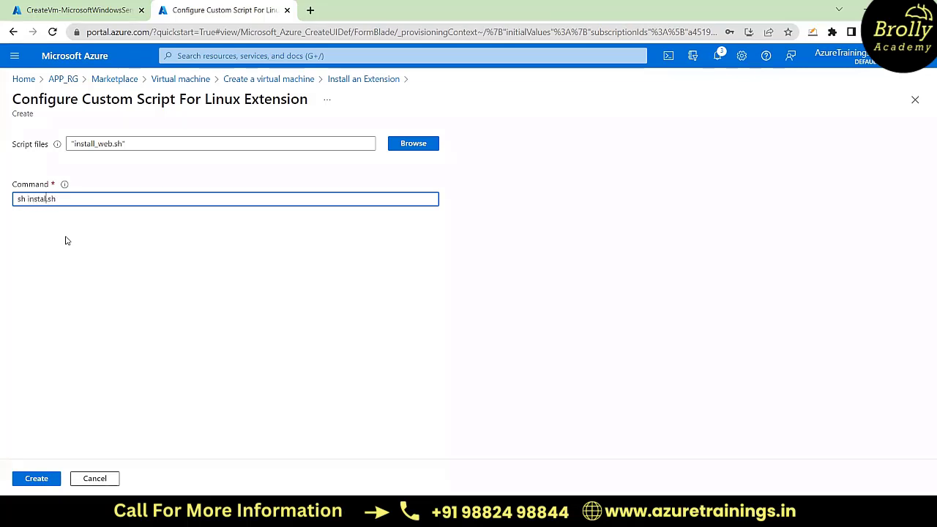
type("l_web")
left_click(38, 478)
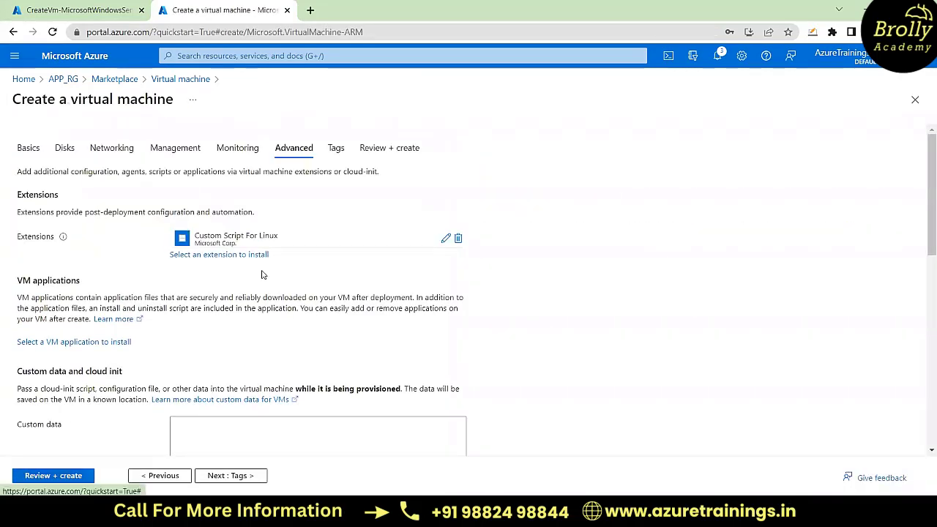
Step: Validate the APPVM1 configuration and start deploying the virtual machine
scroll(304, 318, "down", 2)
scroll(304, 319, "up", 2)
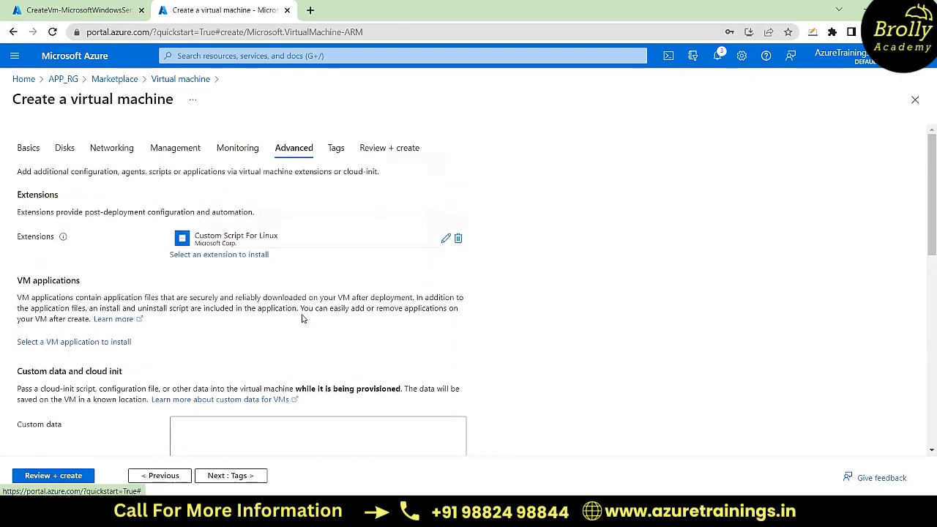
left_click(51, 476)
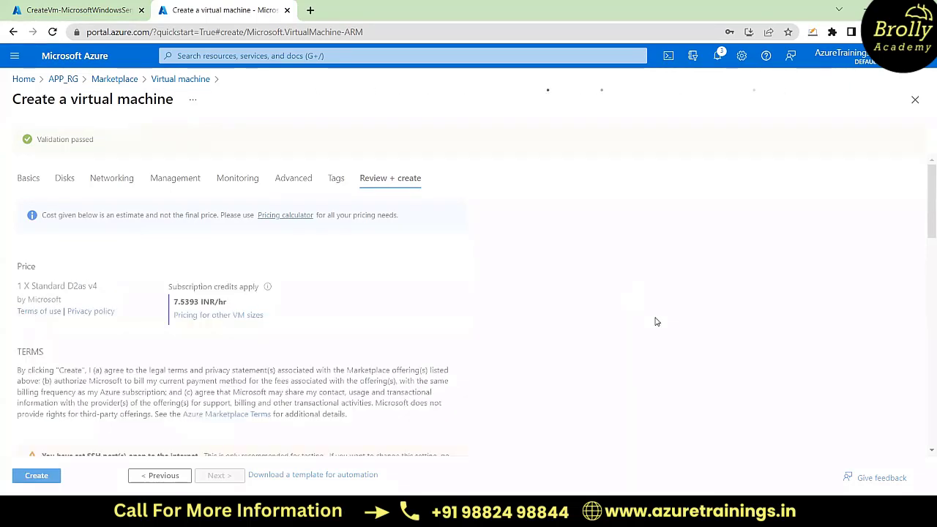
left_click(38, 478)
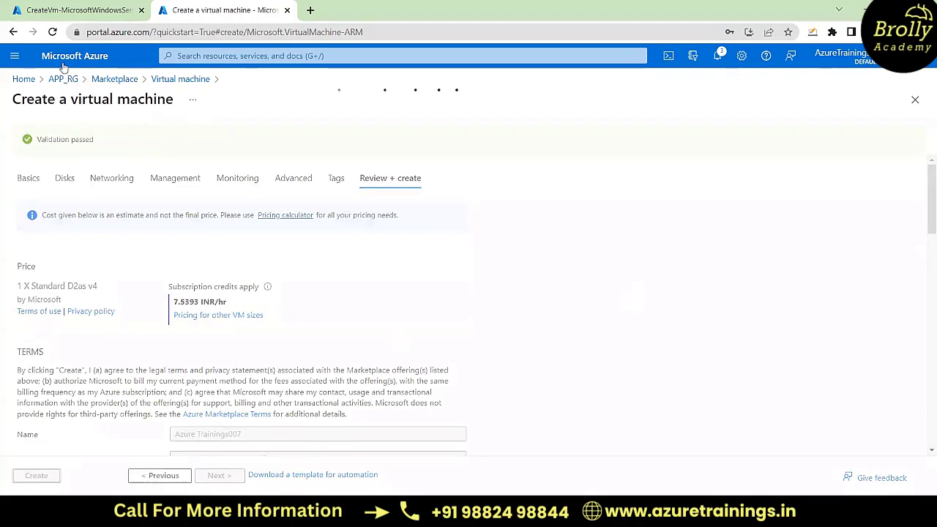
Step: Open the deployed APPVM resource, copy its public IP address and load that address in a new browser tab
left_click(77, 10)
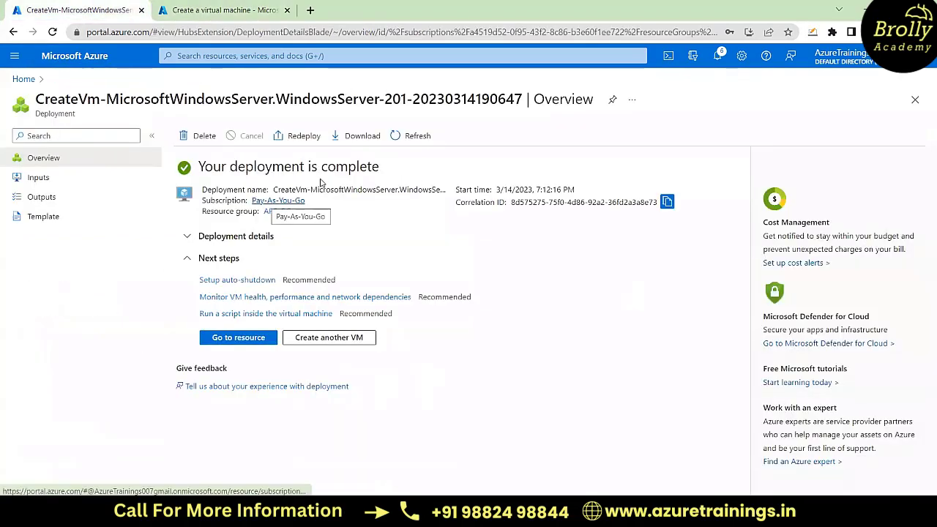
left_click(239, 339)
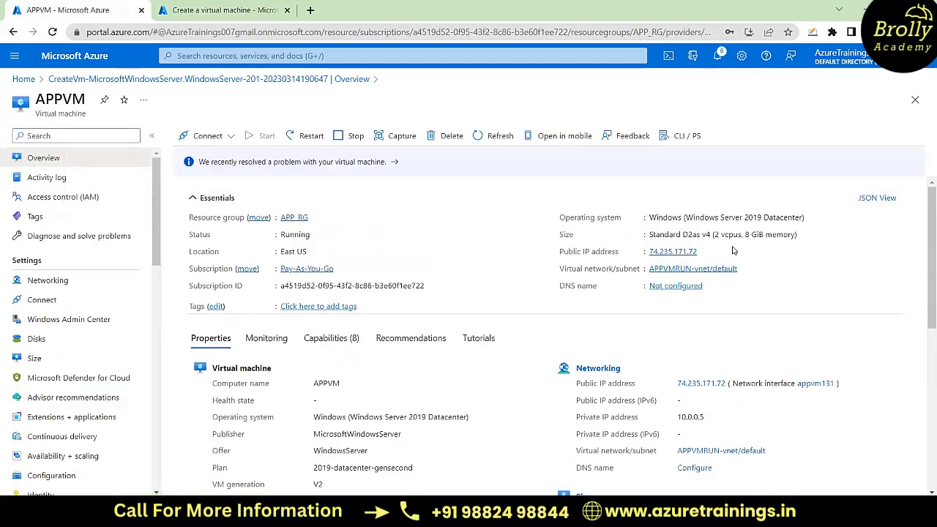
left_click(705, 252)
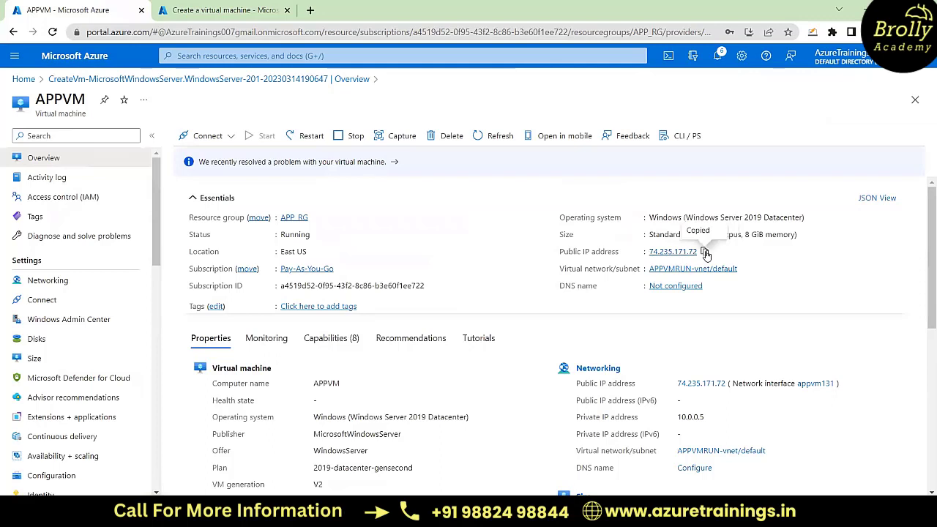
left_click(312, 11)
key("ctrl+v")
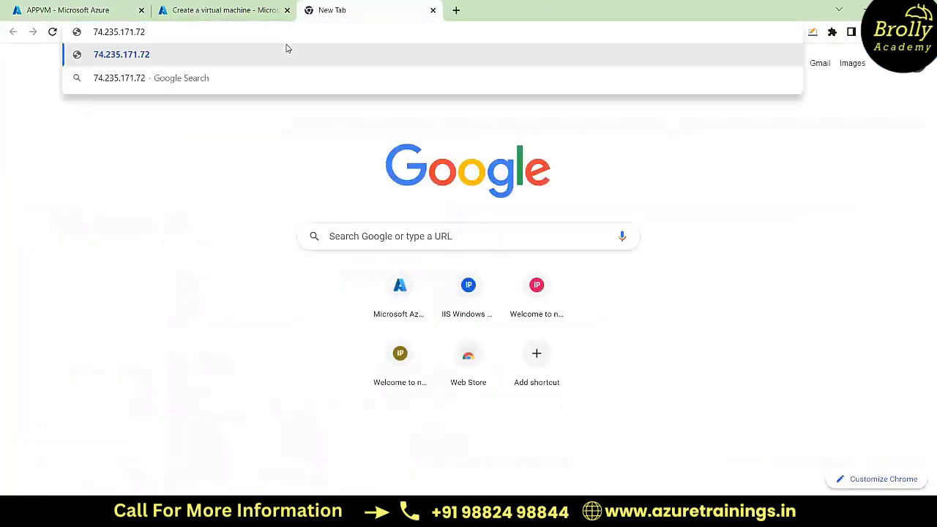
key("Return")
Step: Check the deployment notifications, the web page served by APPVM and the Ubuntu deployment's progress
left_click(110, 10)
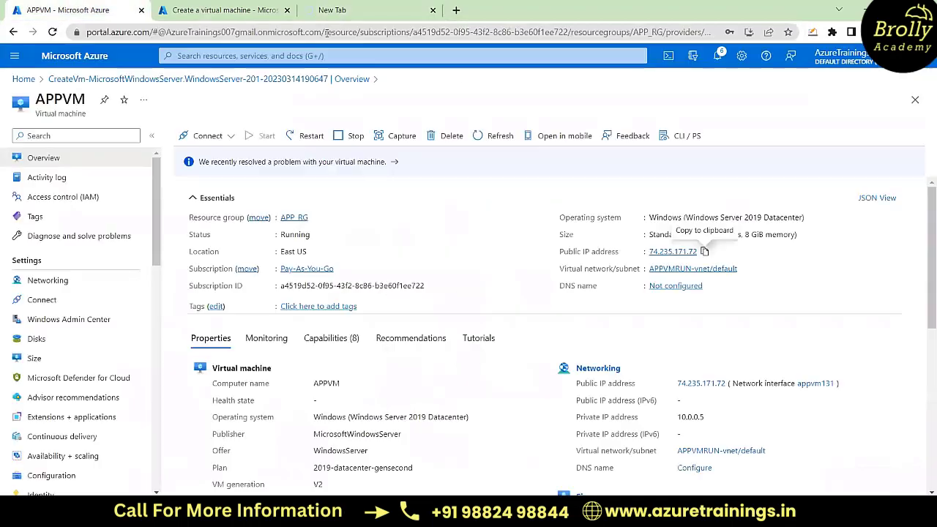
left_click(718, 61)
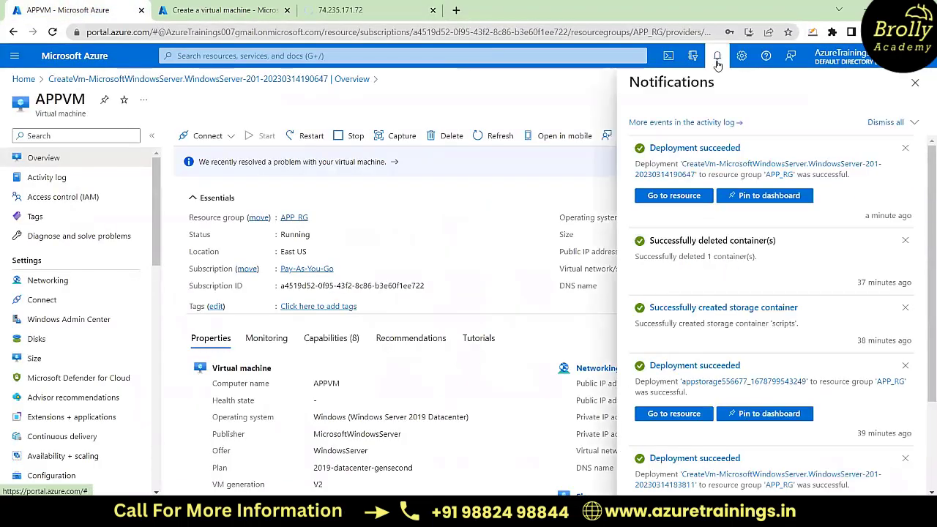
left_click(254, 4)
left_click(348, 8)
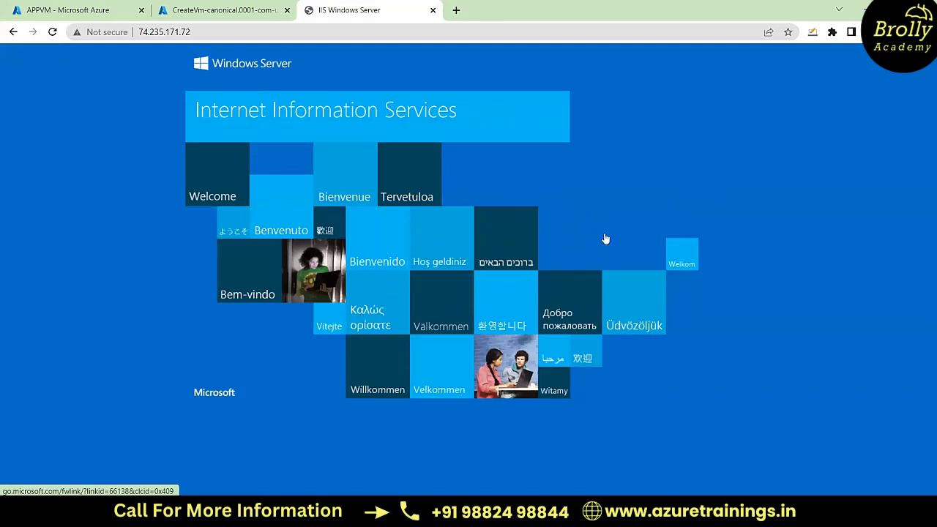
left_click(221, 10)
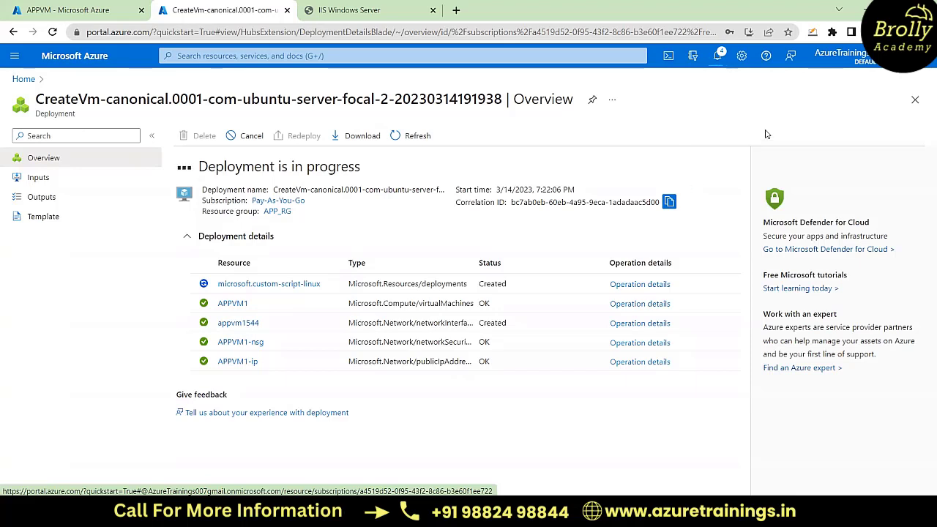
Step: Close APPVM's notifications, return to the portal home and start creating another virtual machine resource
left_click(38, 5)
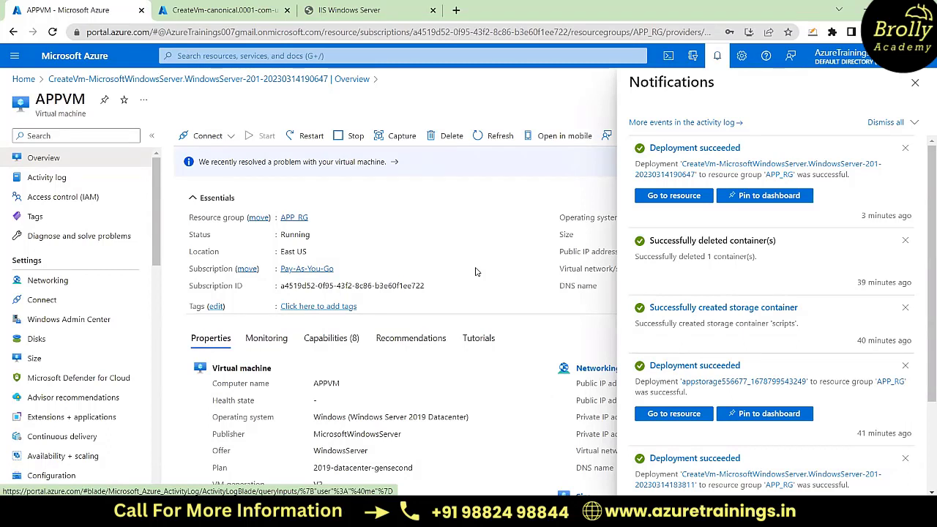
left_click(915, 82)
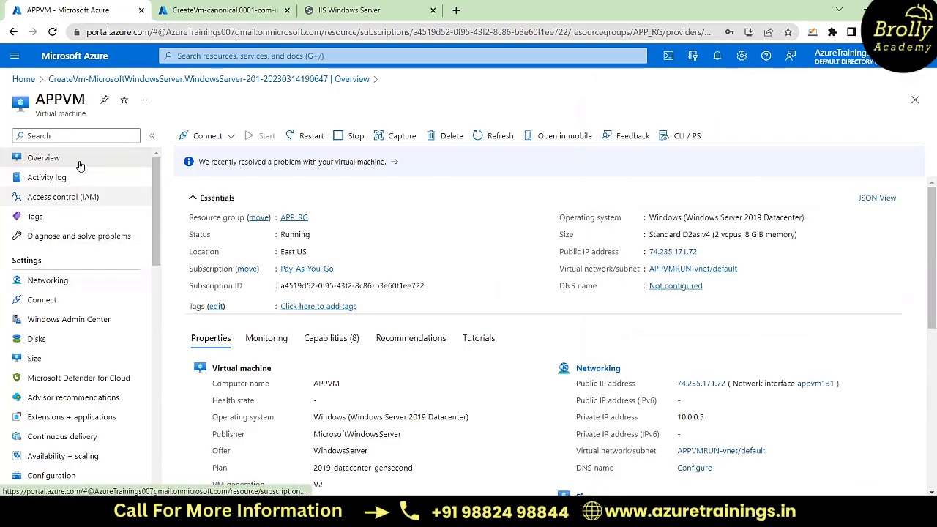
left_click(29, 80)
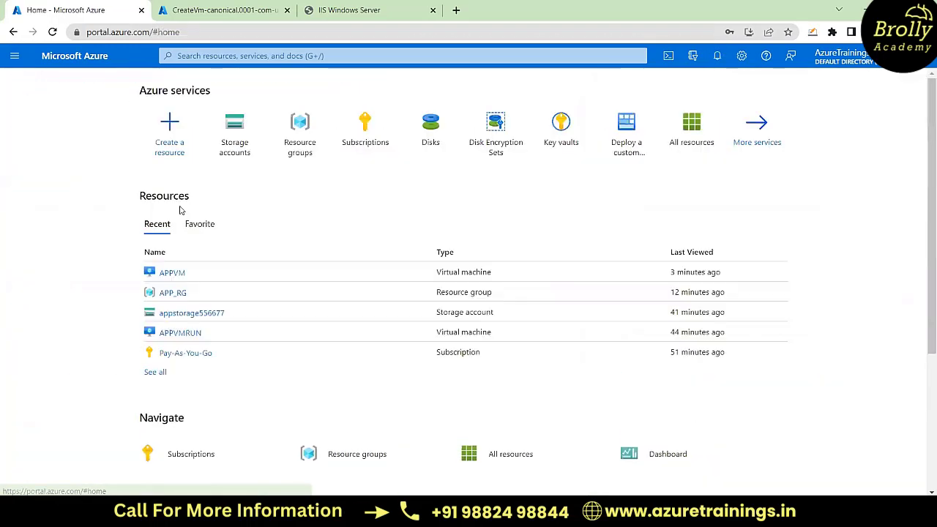
left_click(174, 156)
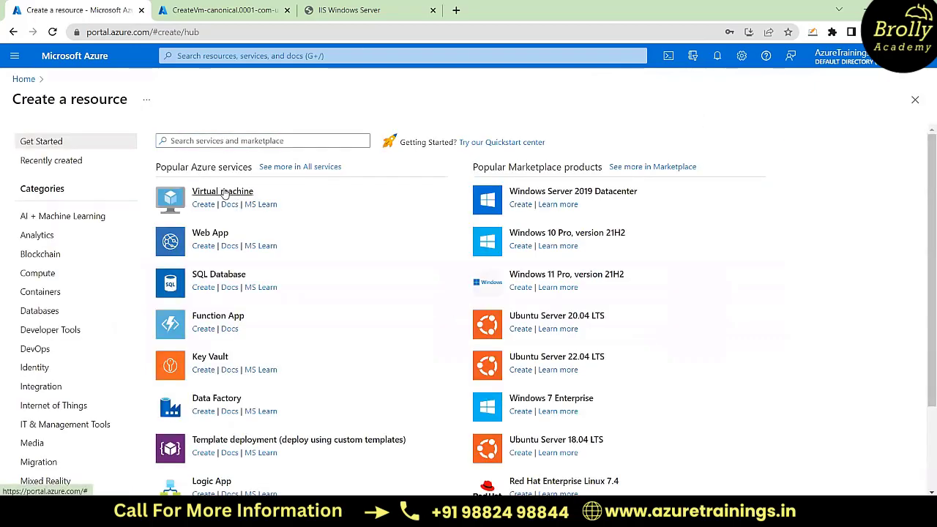
left_click(224, 193)
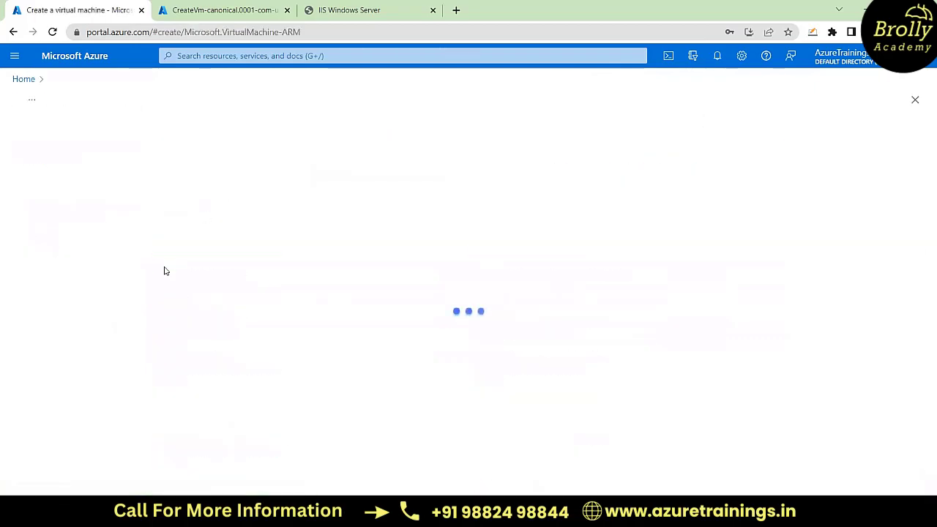
scroll(471, 336, "down", 2)
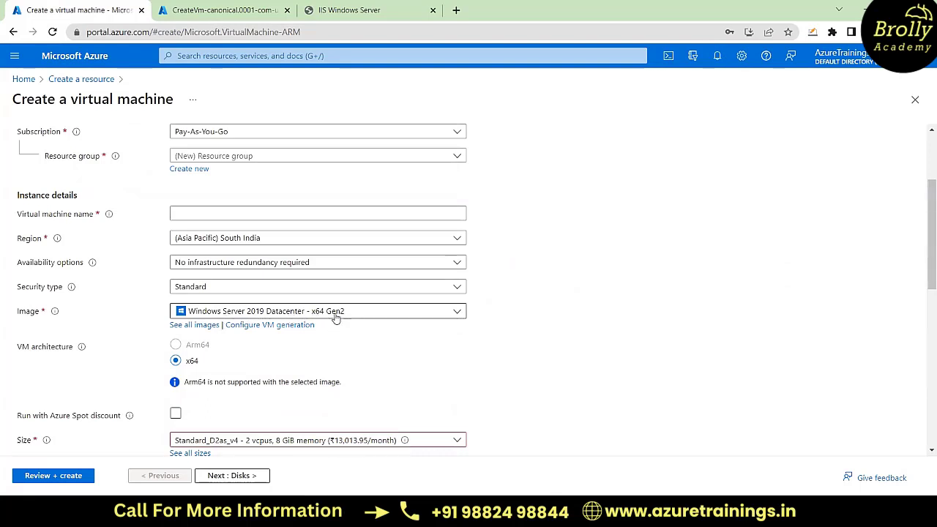
left_click(458, 312)
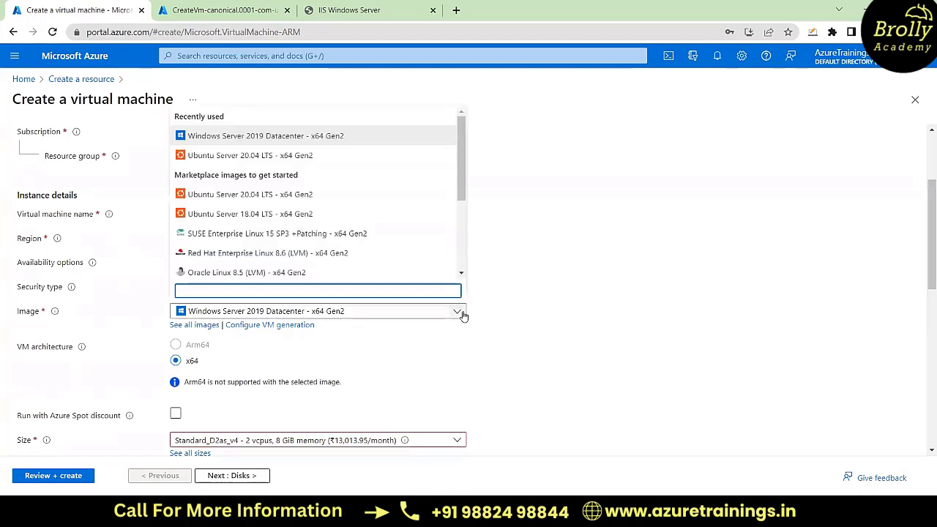
left_click(589, 311)
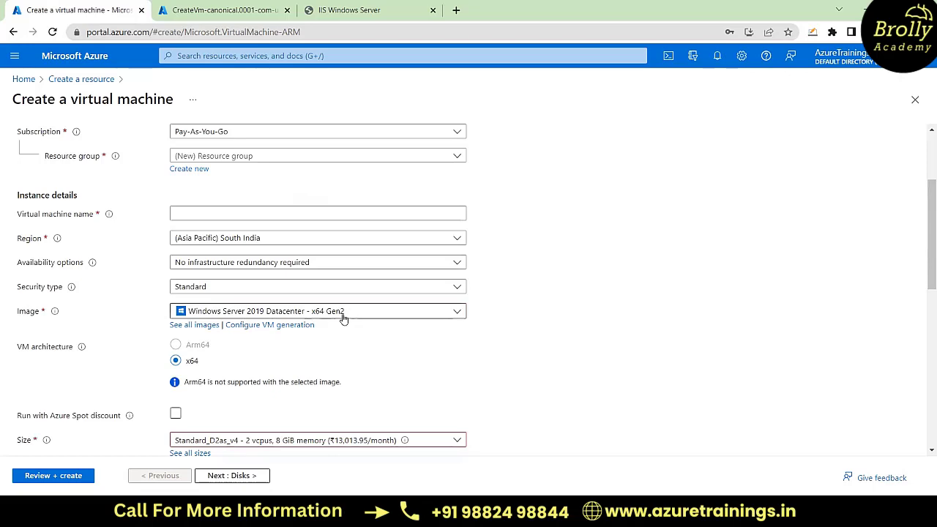
scroll(585, 321, "up", 2)
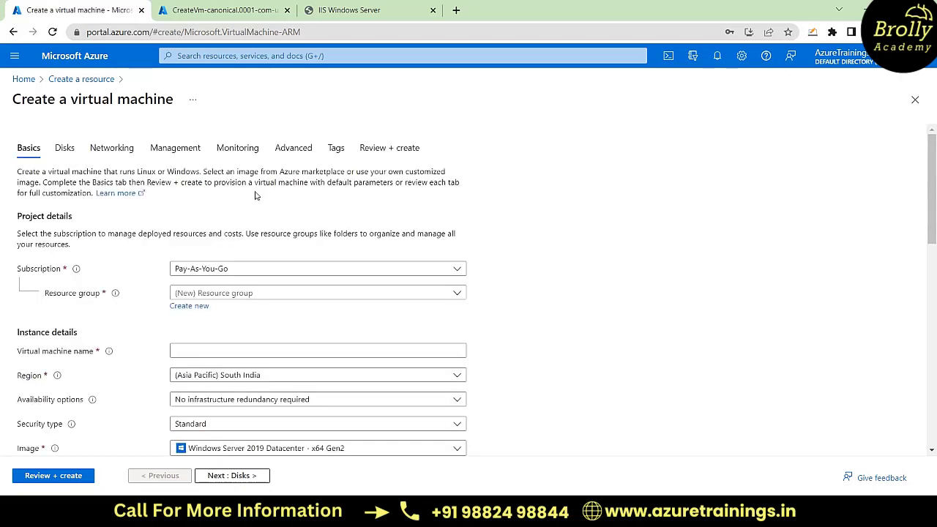
left_click(23, 81)
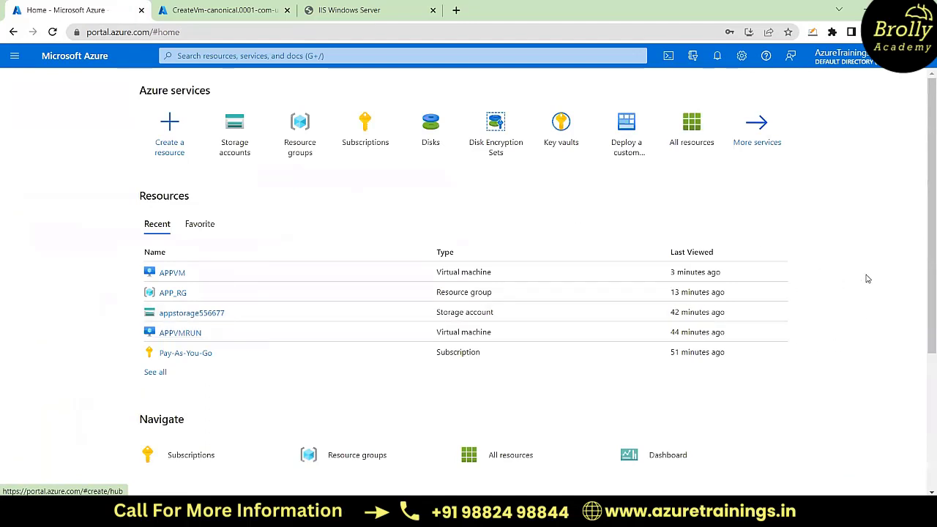
Step: Open the APPVM1 resource from its Ubuntu deployment, copy its public IP address and load that address in a new browser tab
left_click(221, 7)
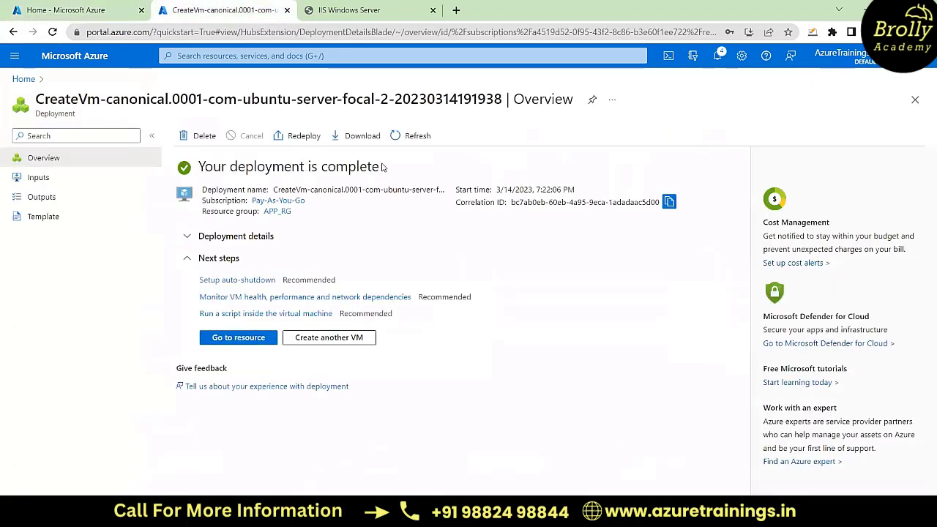
left_click(242, 338)
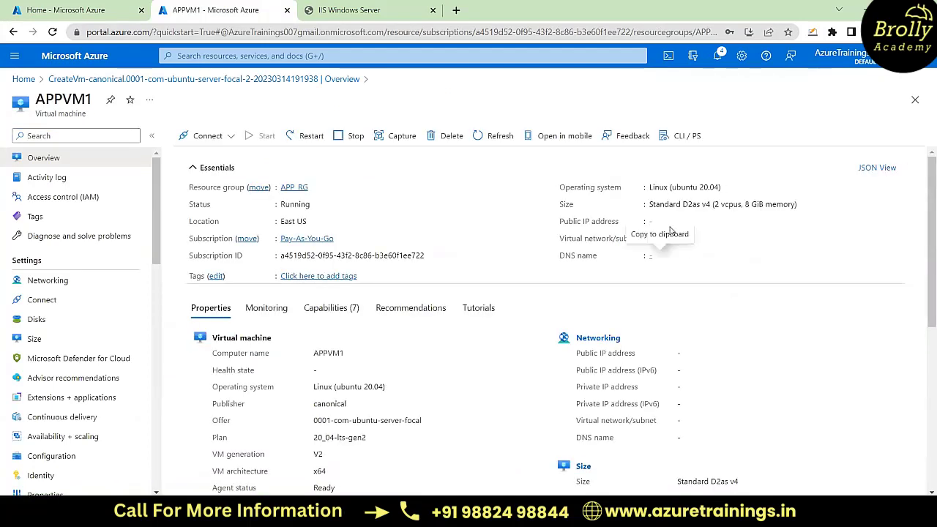
left_click(705, 222)
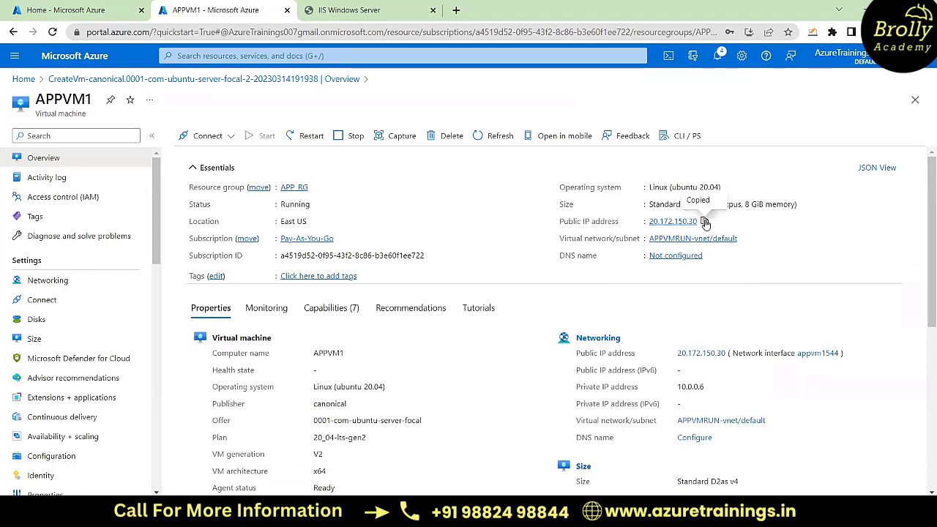
left_click(457, 10)
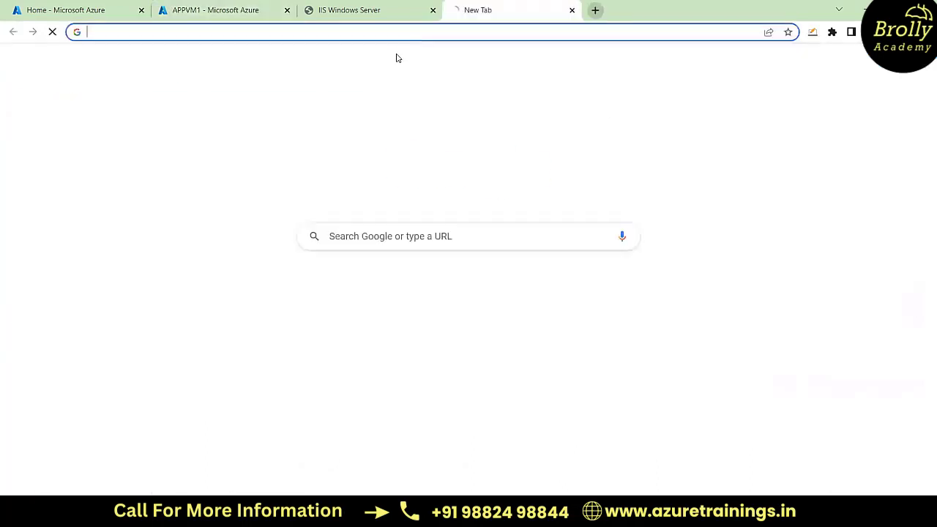
key("ctrl+v")
key("Return")
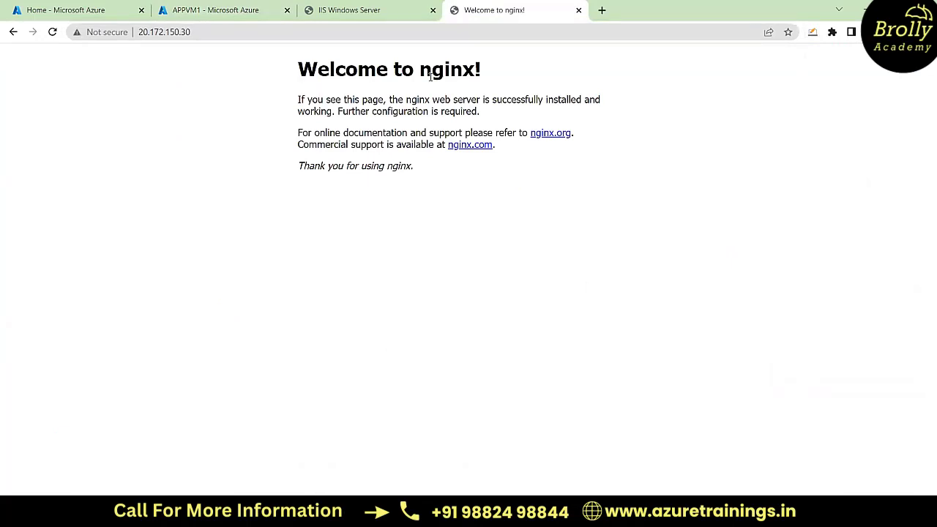
Step: Go back to the APPVM1 overview, return to the portal home and start creating another virtual machine
left_click(233, 9)
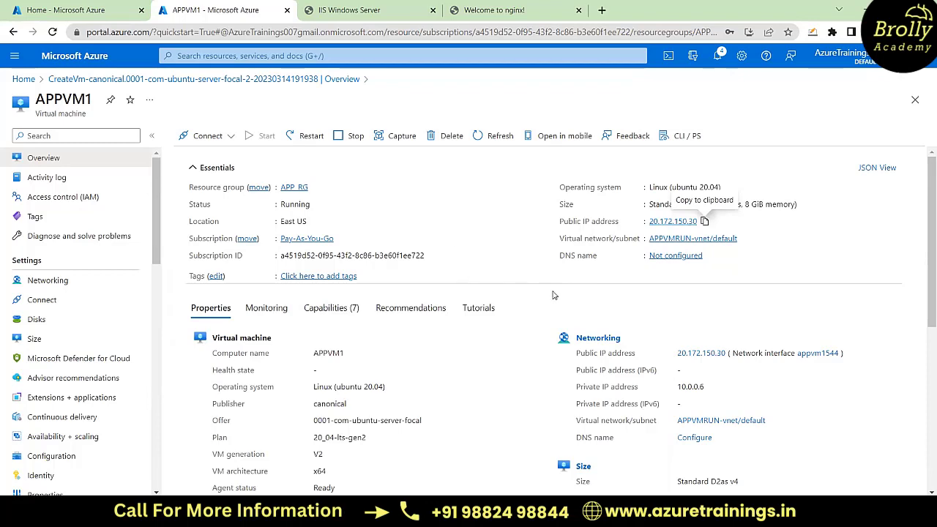
scroll(554, 295, "down", 1)
scroll(554, 295, "down", 2)
scroll(554, 295, "up", 2)
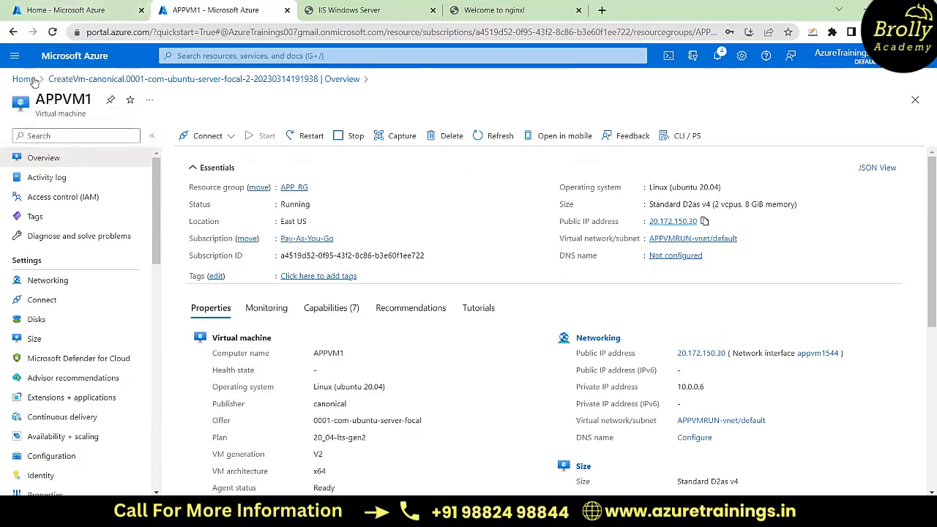
left_click(24, 81)
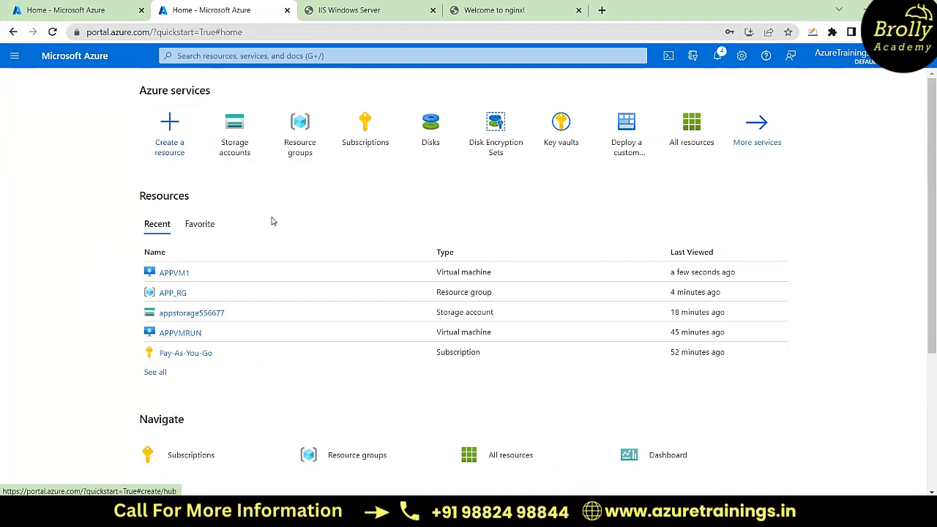
left_click(175, 151)
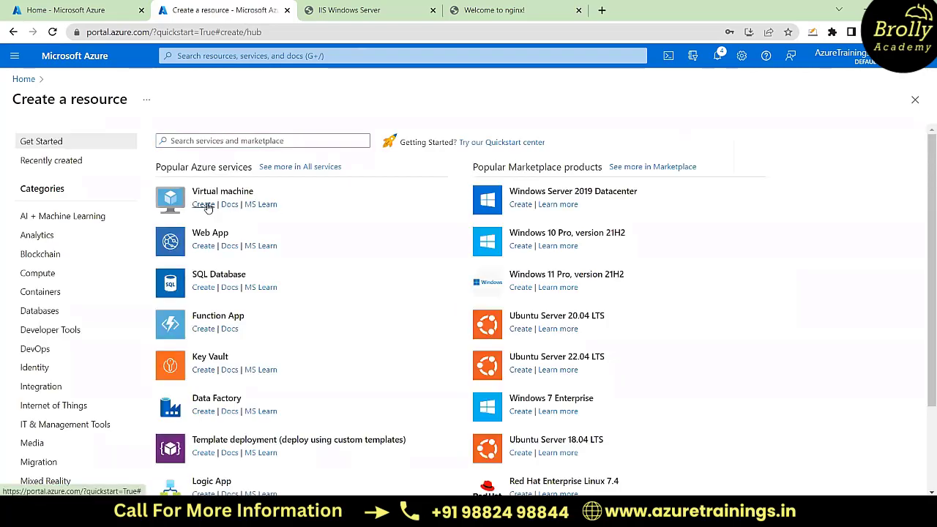
left_click(204, 205)
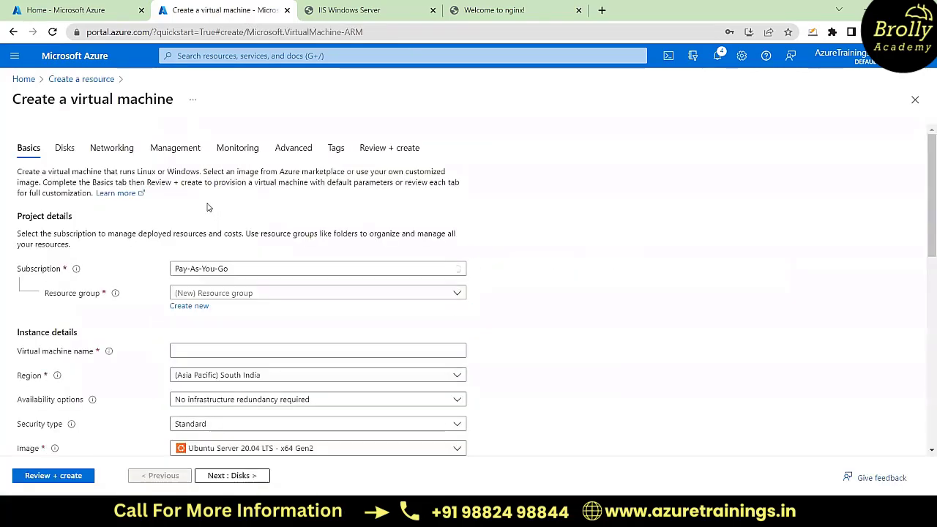
Step: Assign the new virtual machine to resource group APP_RG, name it APPVM2 and choose No infrastructure redundancy required
scroll(537, 288, "down", 1)
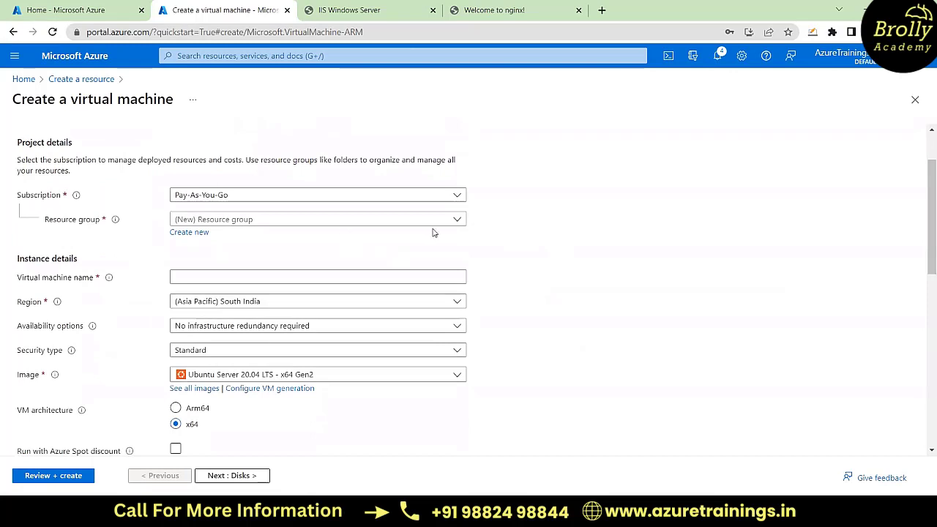
left_click(458, 220)
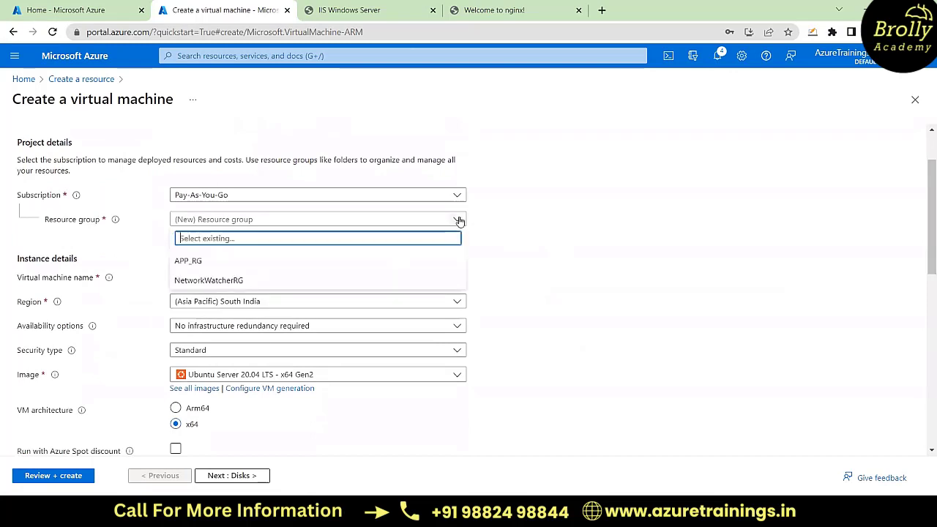
left_click(226, 261)
left_click(197, 280)
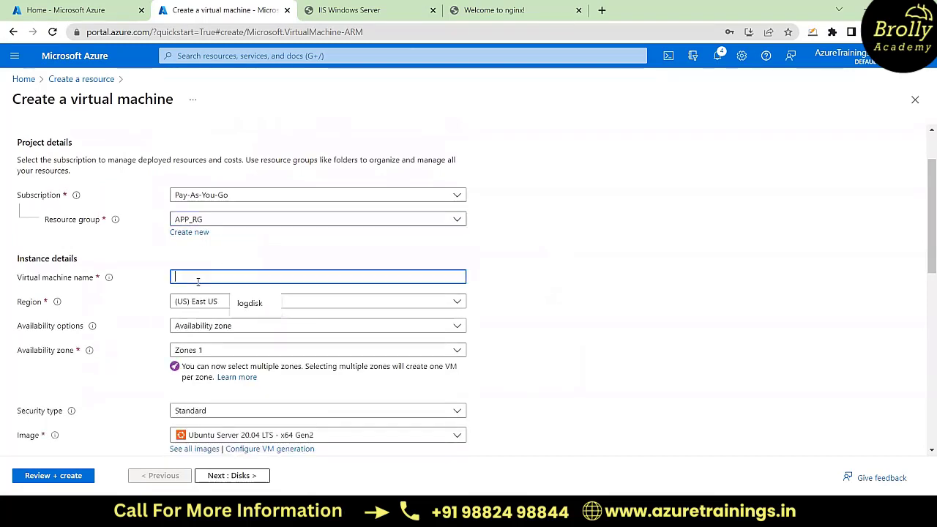
type("APPVM")
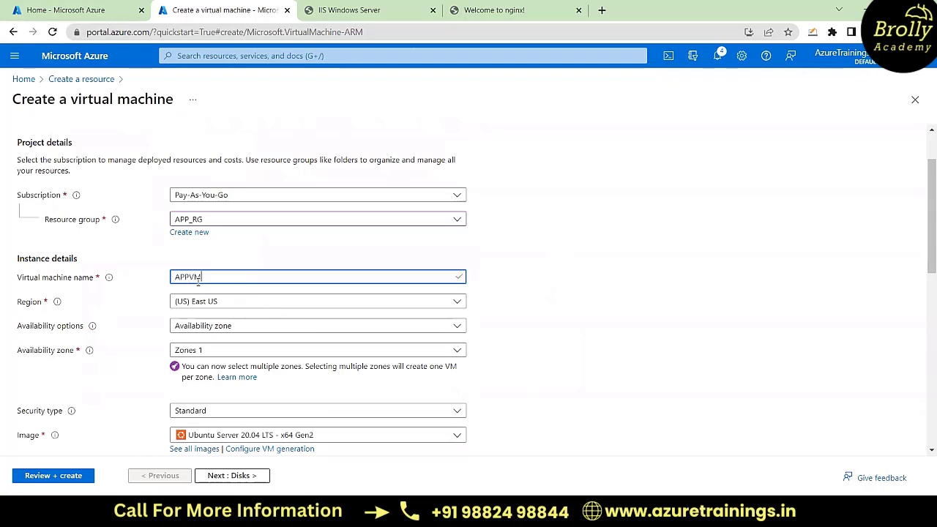
type("2")
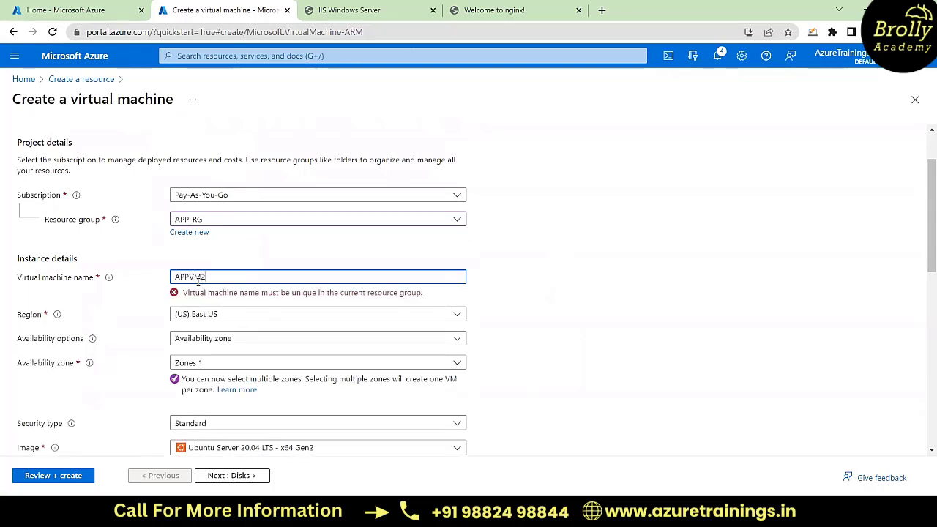
left_click(260, 326)
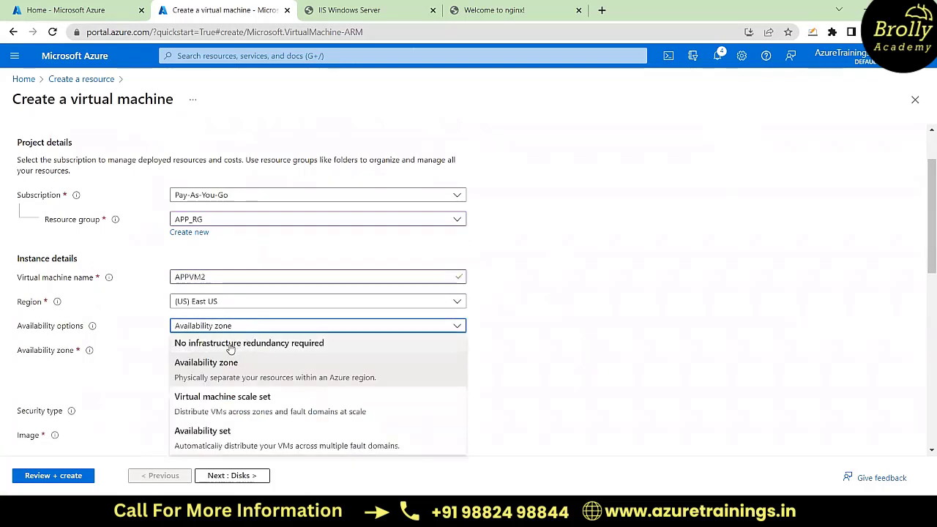
left_click(234, 342)
Step: Switch APPVM2's administrator account to password authentication with username azureuser, and enter and confirm the account password
scroll(544, 298, "down", 2)
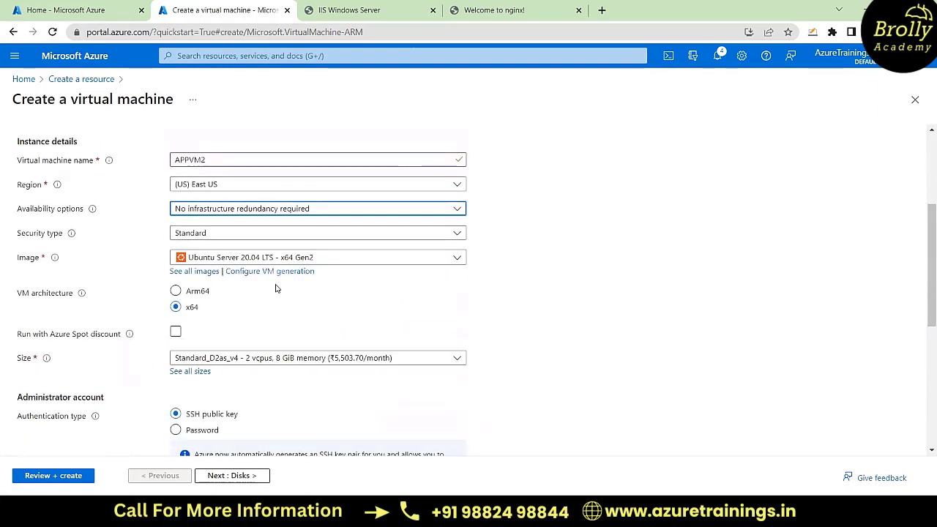
scroll(316, 317, "down", 3)
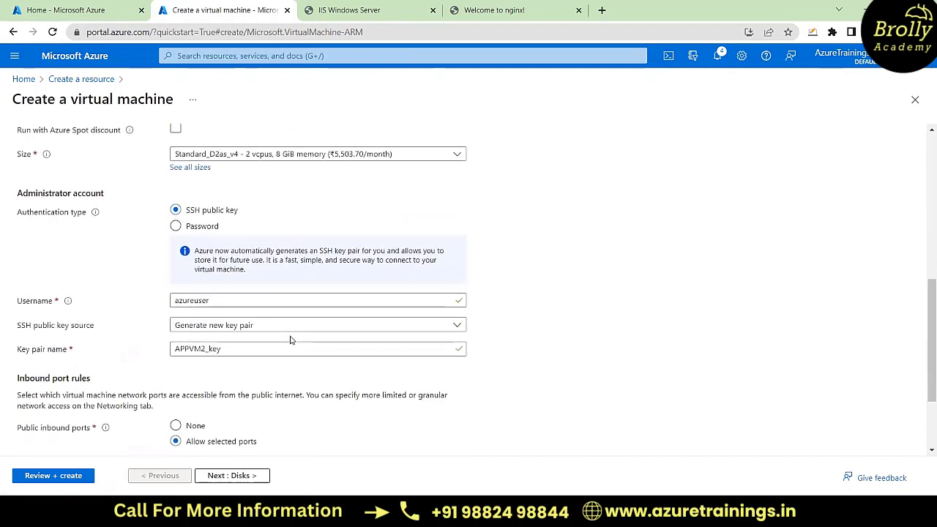
left_click(176, 226)
left_click(194, 252)
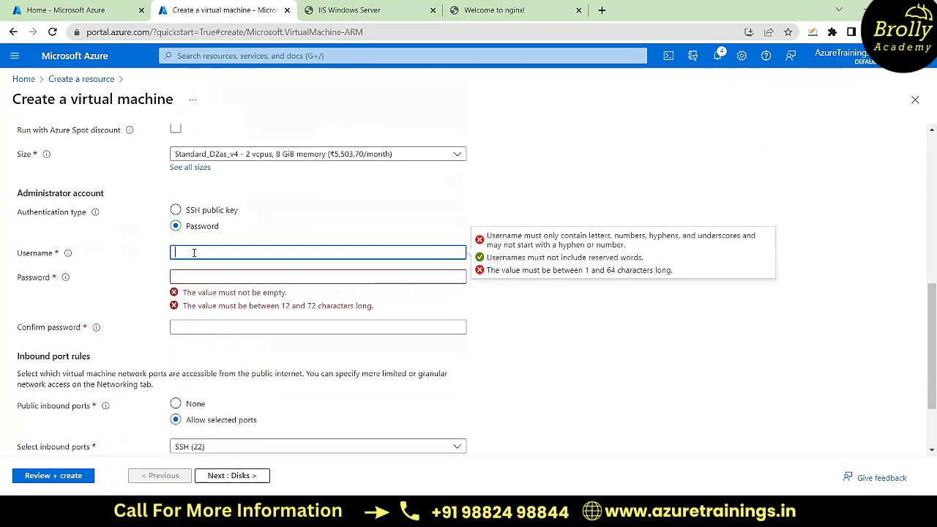
type("azureuser")
key("Tab")
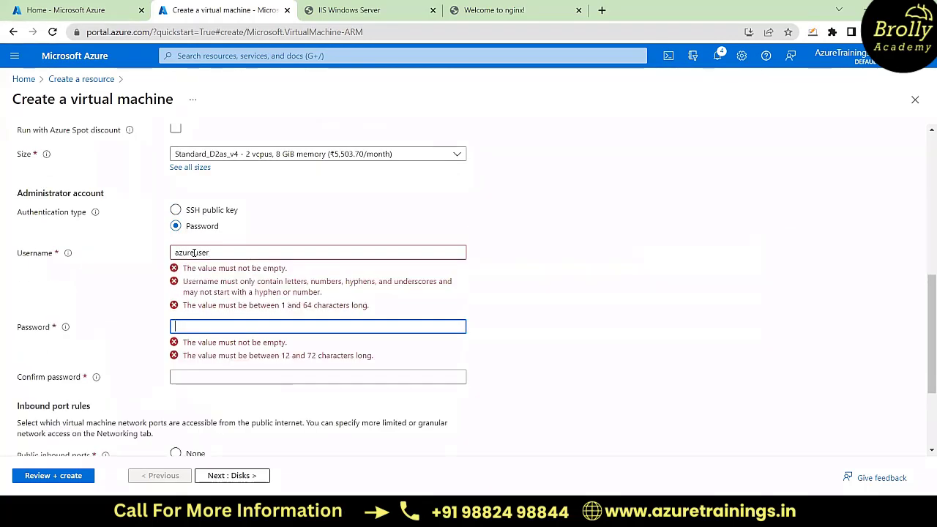
type("A•••••••")
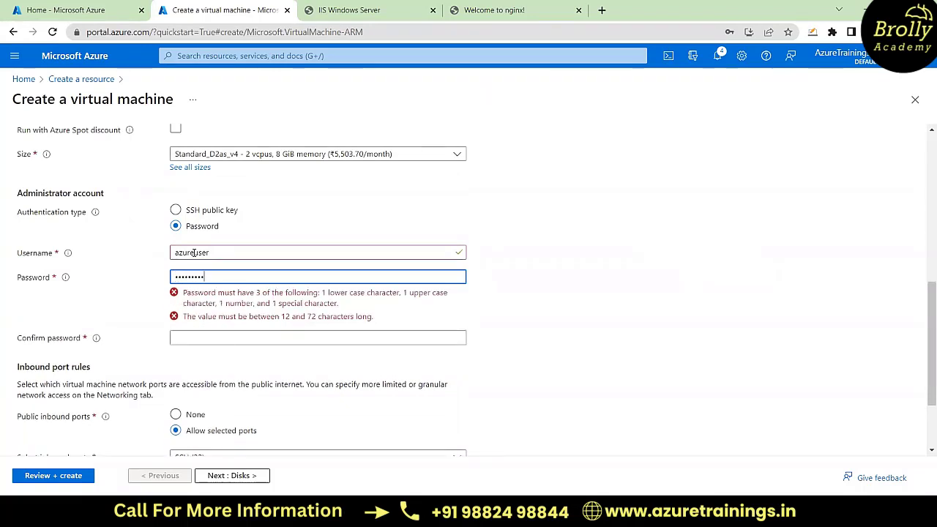
type("•")
key("Tab")
type("••••")
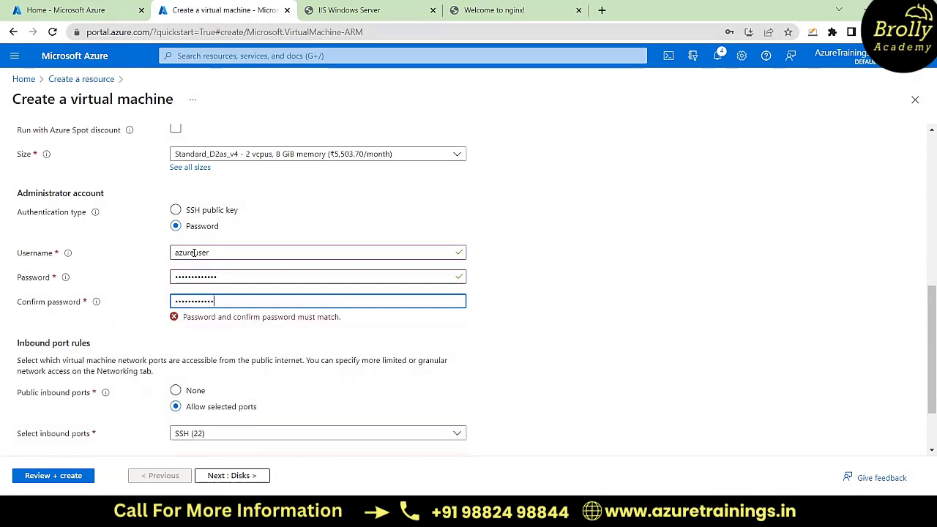
Step: Allow HTTP (80) alongside SSH (22) in APPVM2's public inbound ports
scroll(434, 271, "down", 1)
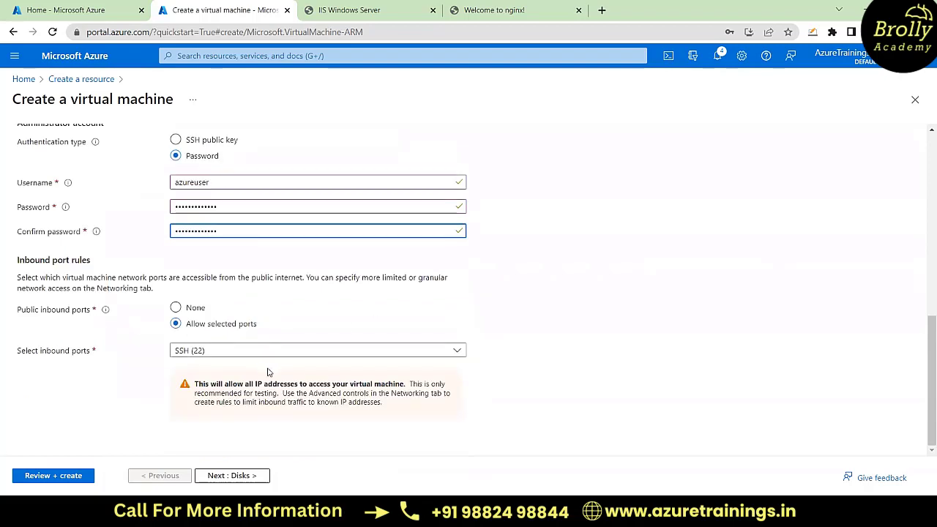
left_click(252, 355)
left_click(201, 374)
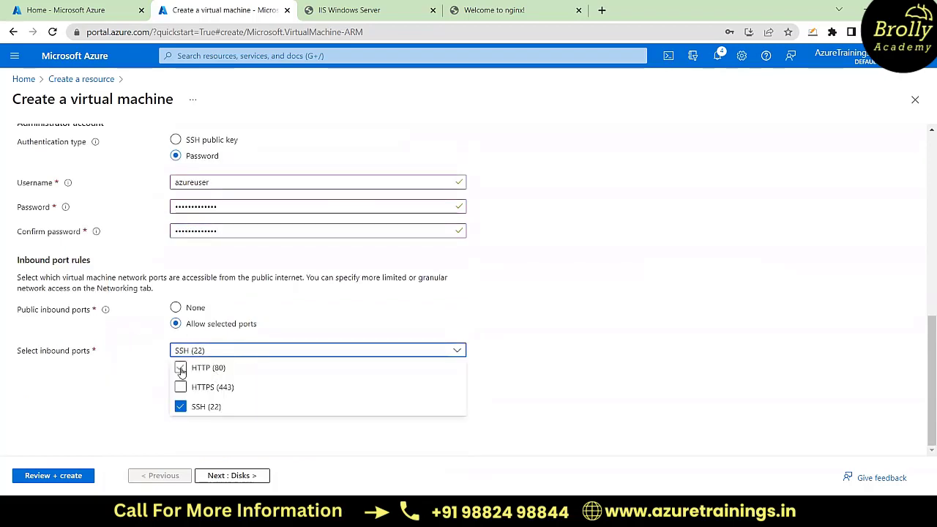
left_click(533, 324)
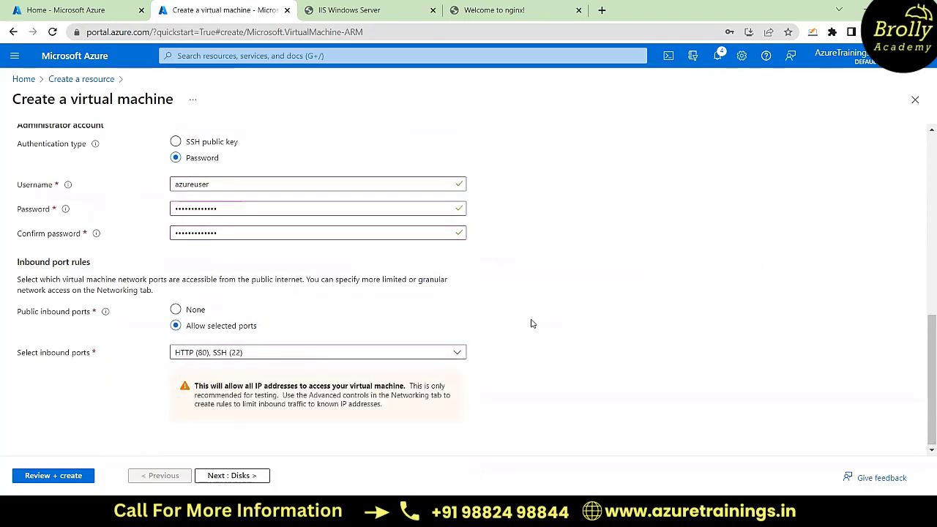
Step: Review APPVM2's basic settings and proceed through the disk, networking, management and monitoring settings to the Advanced configuration
scroll(533, 324, "up", 10)
scroll(533, 324, "down", 4)
scroll(533, 323, "down", 3)
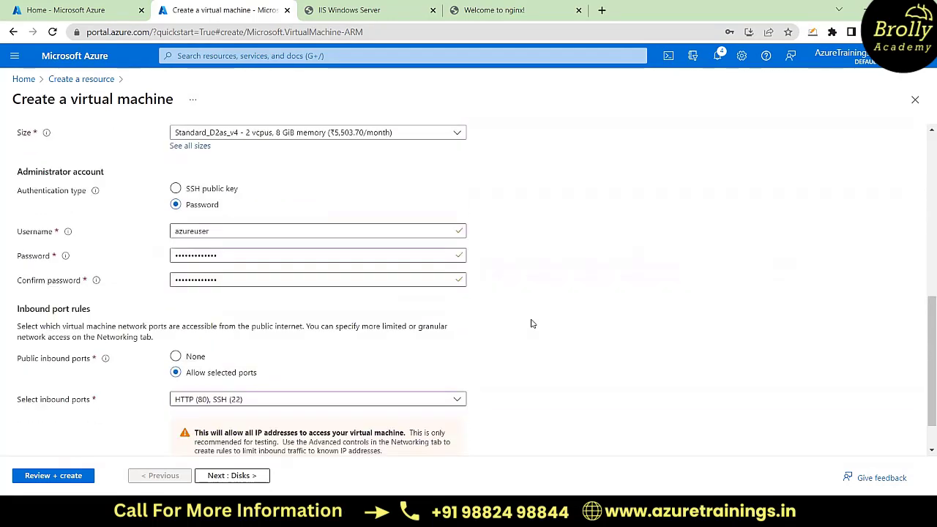
scroll(512, 319, "up", 7)
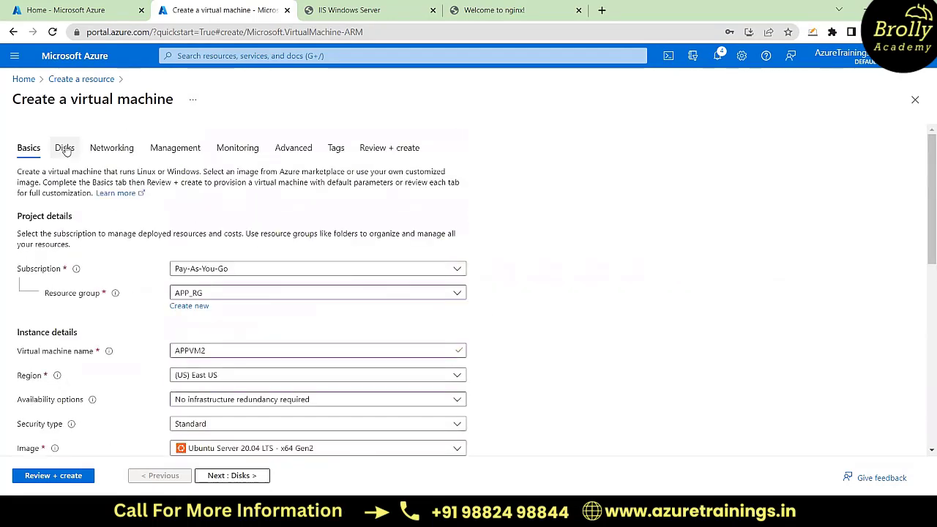
left_click(64, 148)
left_click(114, 150)
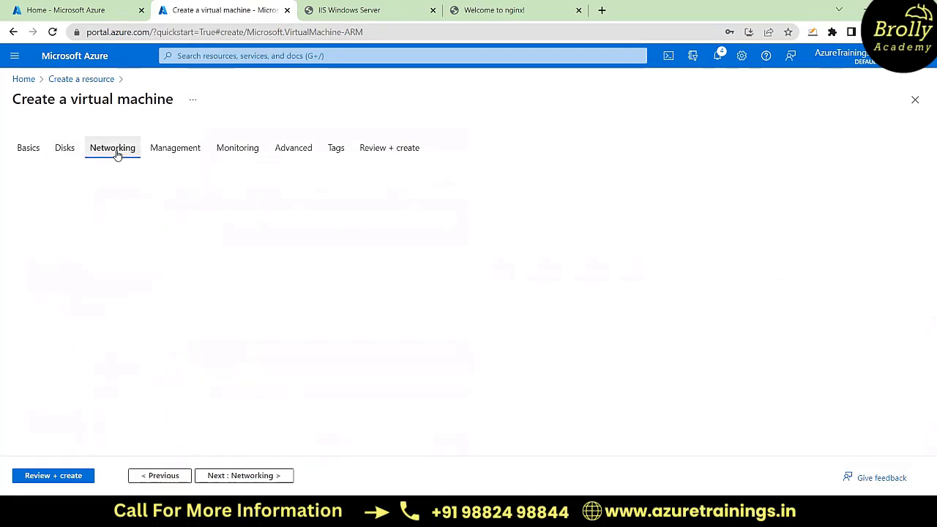
left_click(184, 151)
left_click(238, 150)
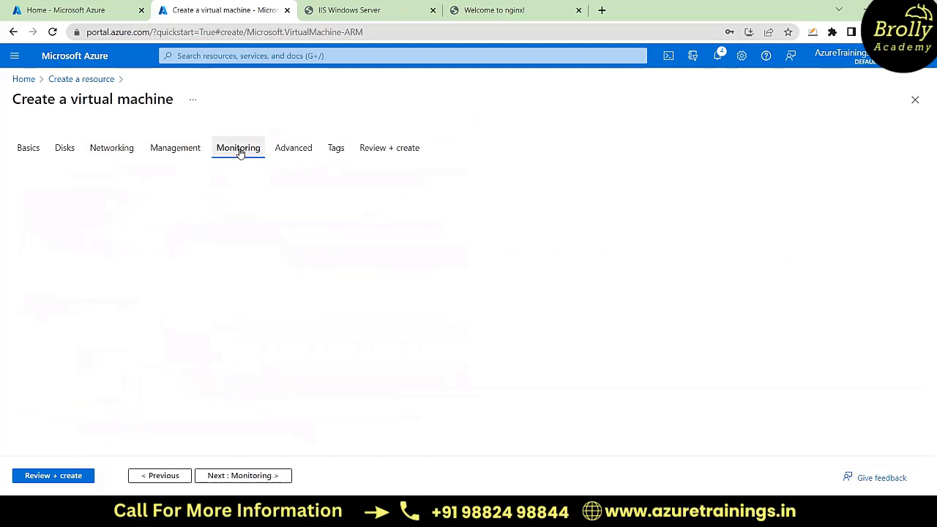
left_click(294, 152)
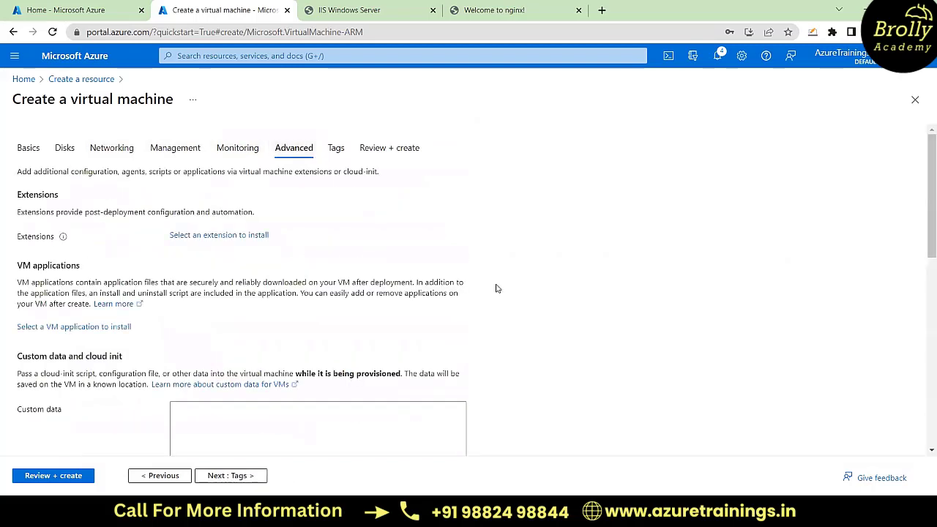
Step: Locate APPVM2's Custom data field, switch to the C:\test folder and open its script YAML file in the code editor
scroll(495, 289, "down", 3)
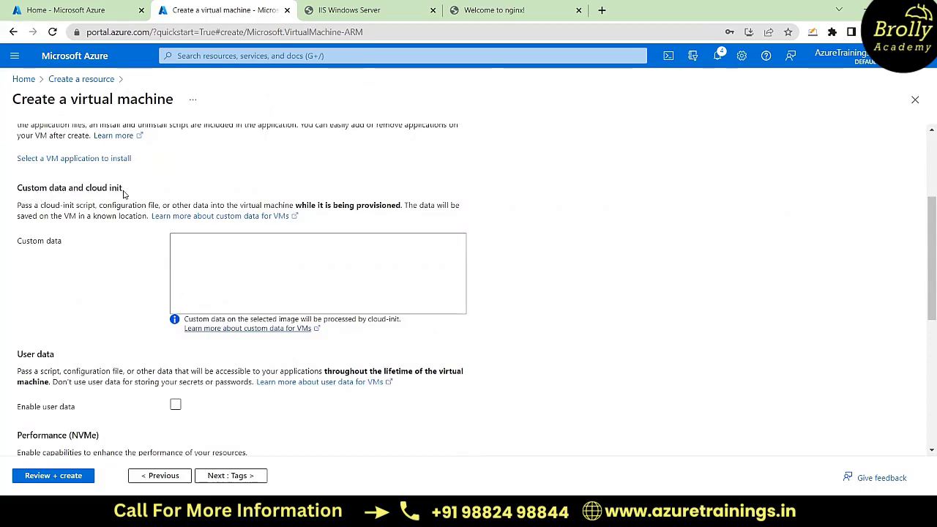
left_click(179, 244)
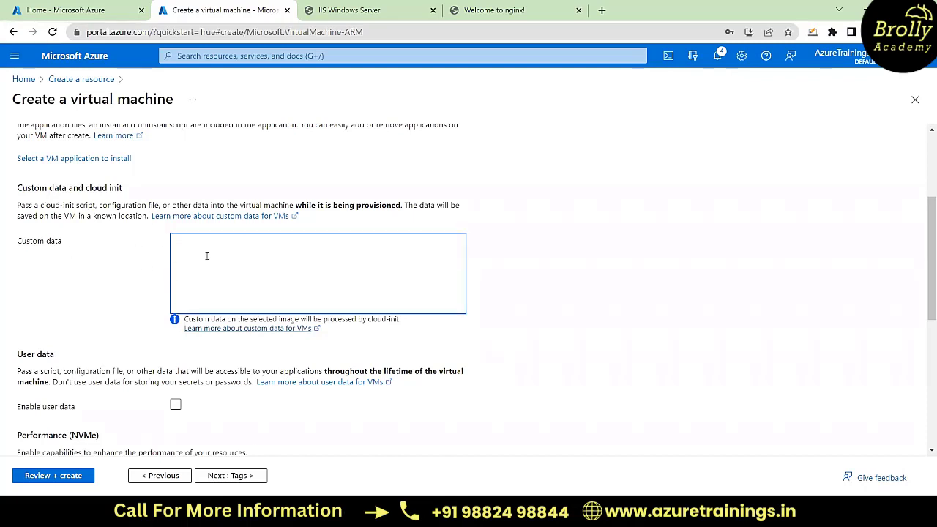
scroll(122, 273, "up", 1)
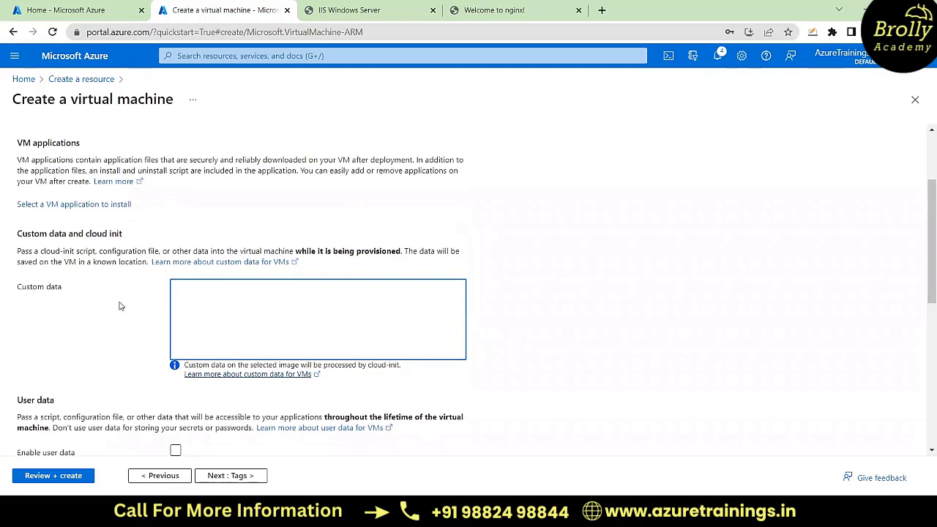
scroll(121, 307, "up", 3)
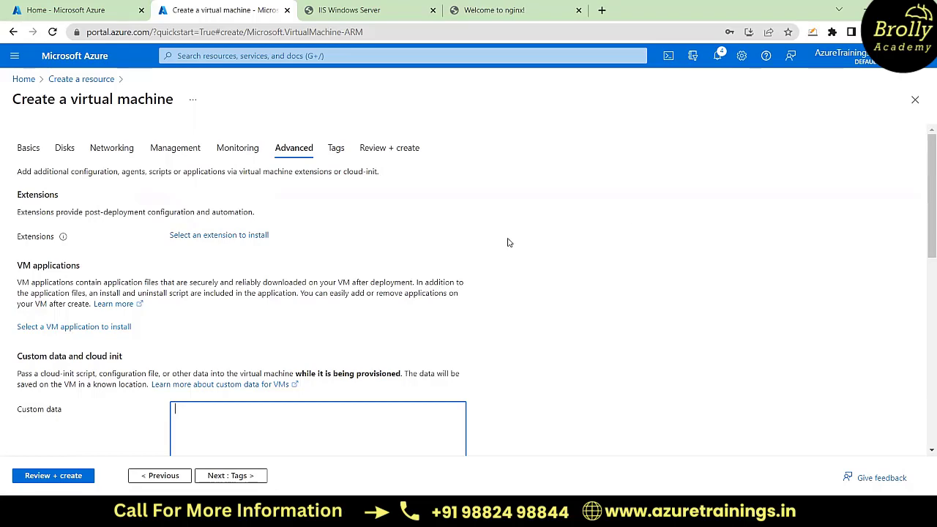
scroll(507, 243, "down", 2)
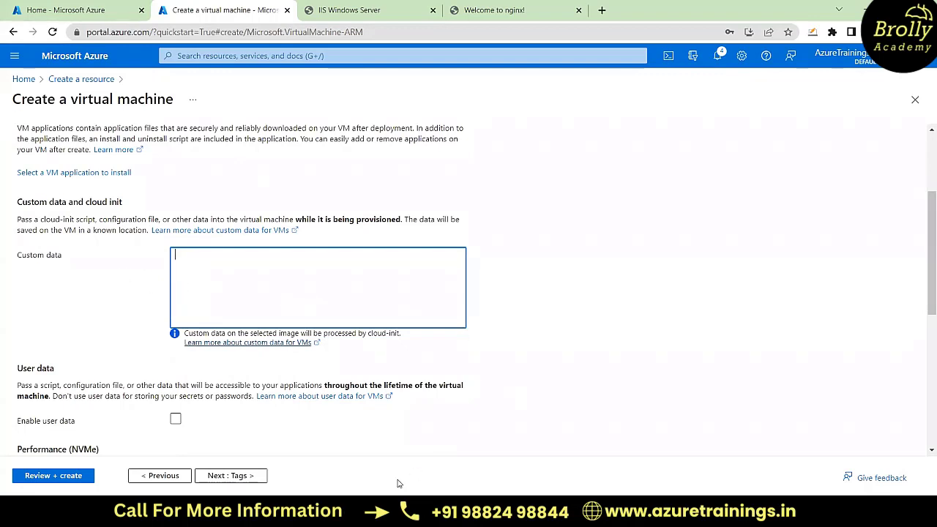
mouse_move(364, 477)
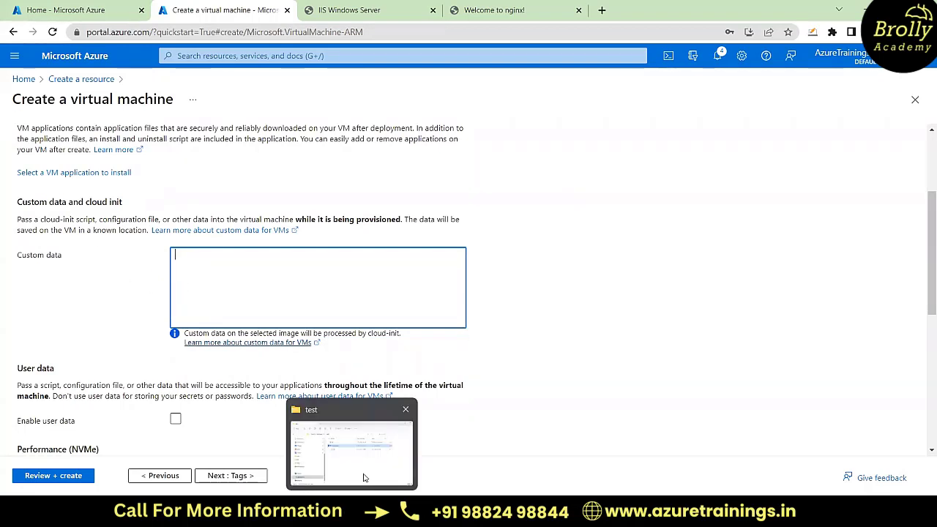
left_click(365, 478)
left_click(310, 223)
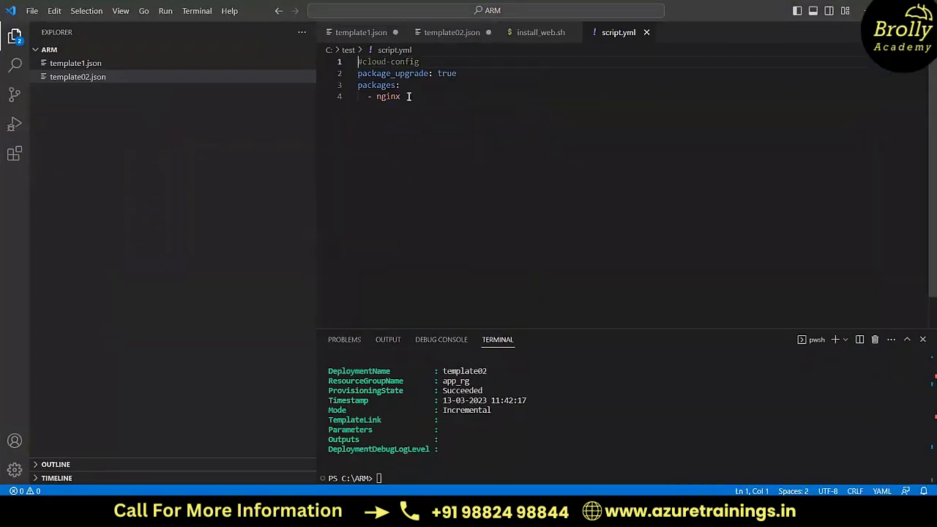
Step: Copy the whole cloud-config from script.yml, with package_upgrade: true and the nginx package, into APPVM2's Custom data in the Azure portal
left_click_drag(408, 97, 349, 62)
key("ctrl+c")
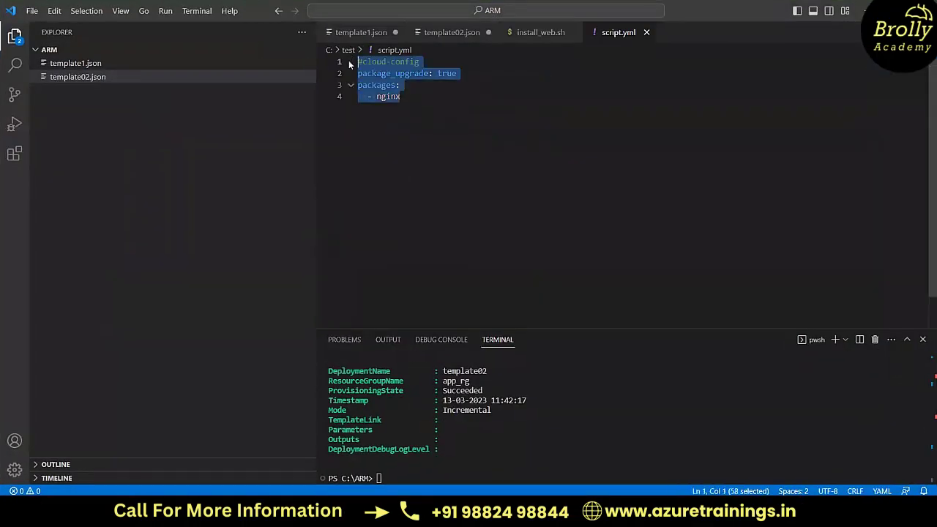
key("alt+Tab")
key("alt+Tab")
key("alt+Tab")
key("alt+Tab")
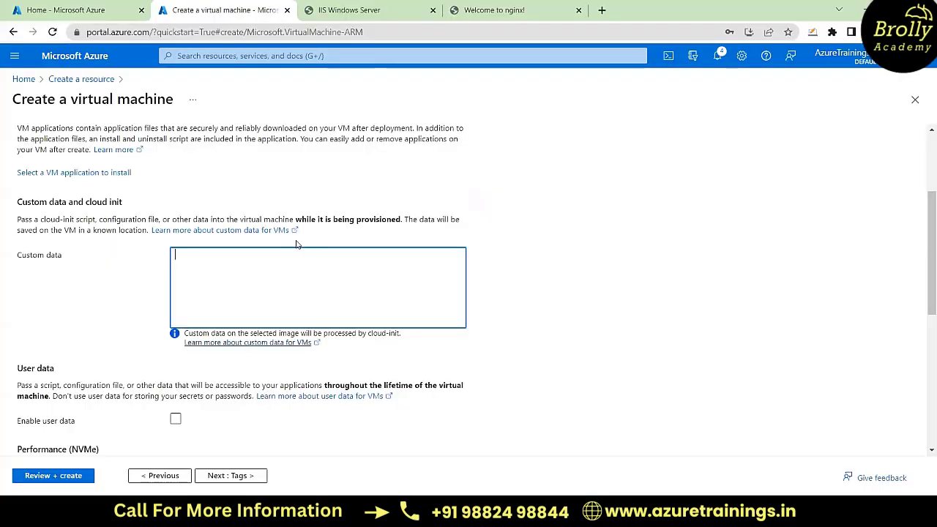
key("ctrl+v")
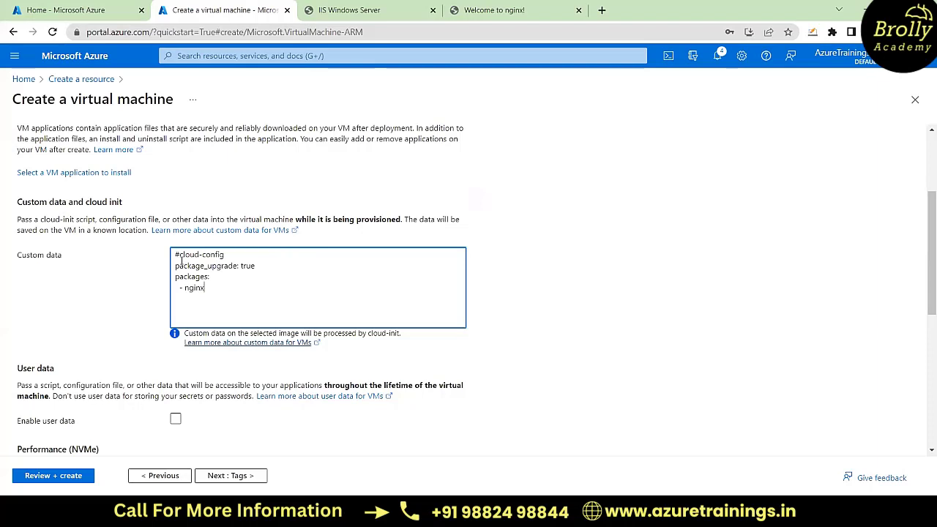
Step: Examine the custom data script line by line: the #cloud-config header, the package_upgrade setting and the nginx package entry
left_click_drag(176, 255, 230, 254)
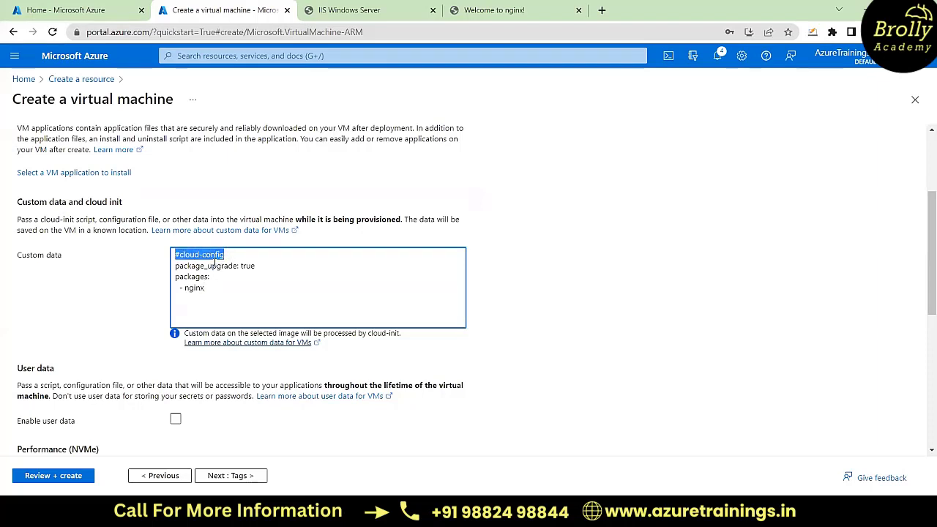
left_click(224, 287)
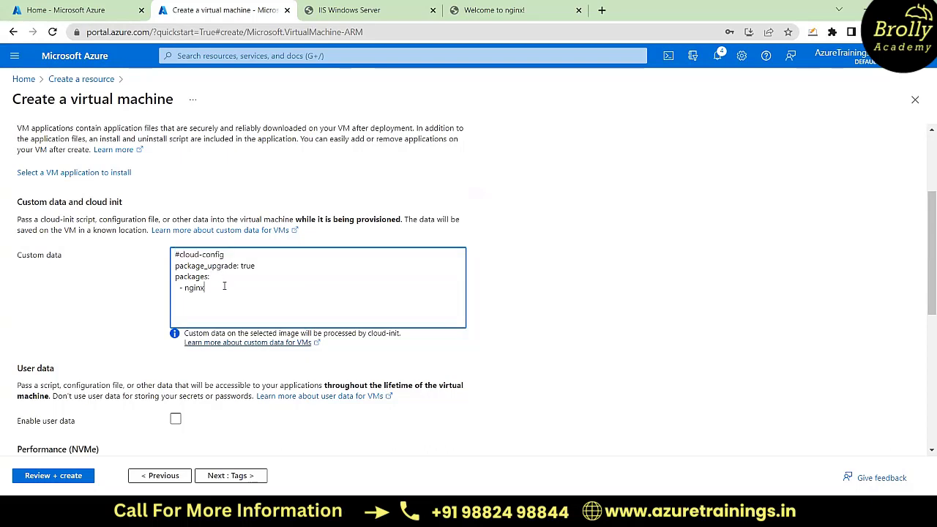
left_click_drag(175, 268, 209, 288)
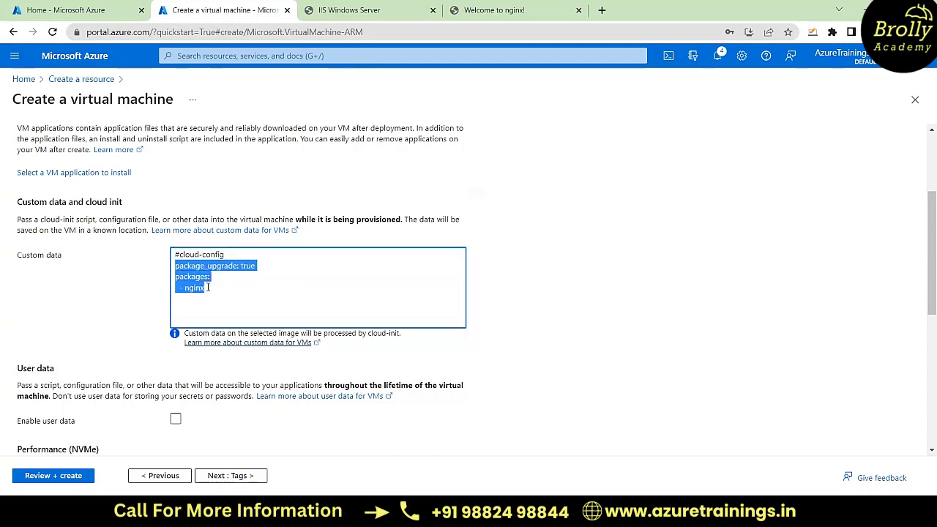
left_click(204, 288)
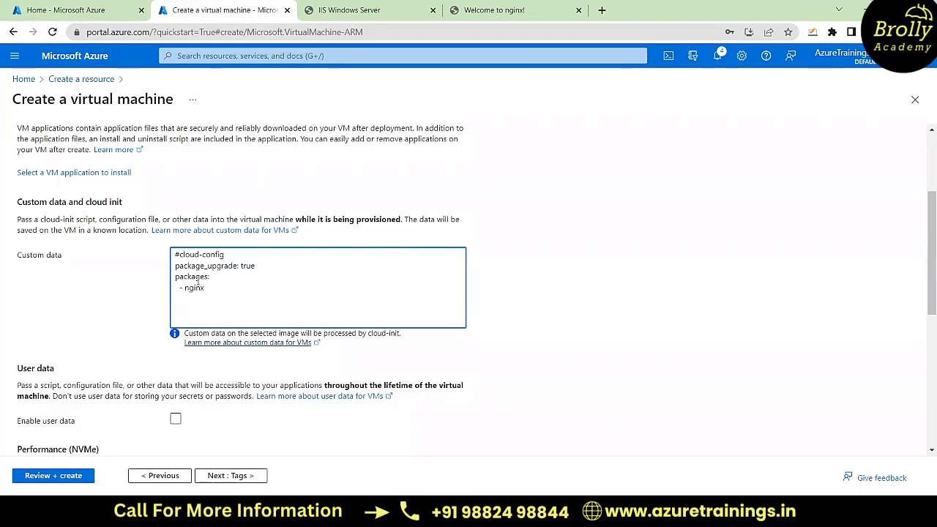
left_click_drag(202, 288, 175, 276)
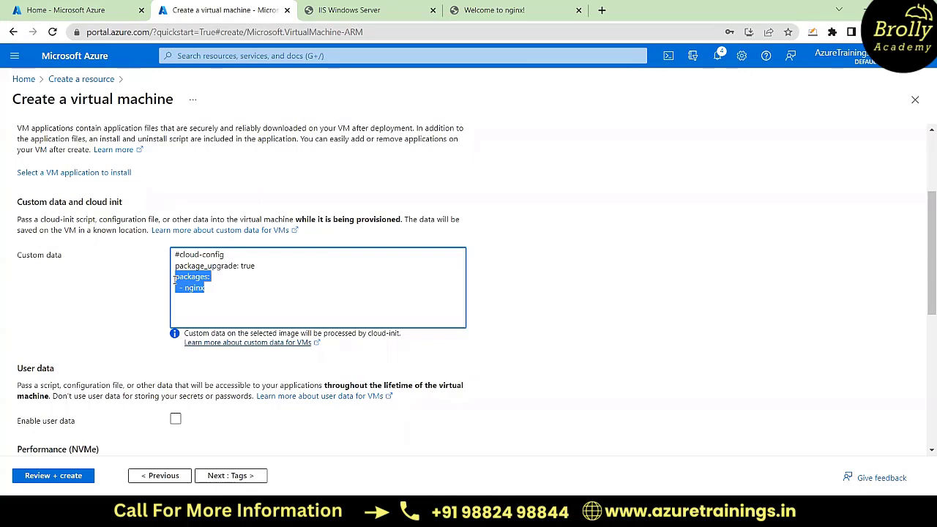
left_click(216, 286)
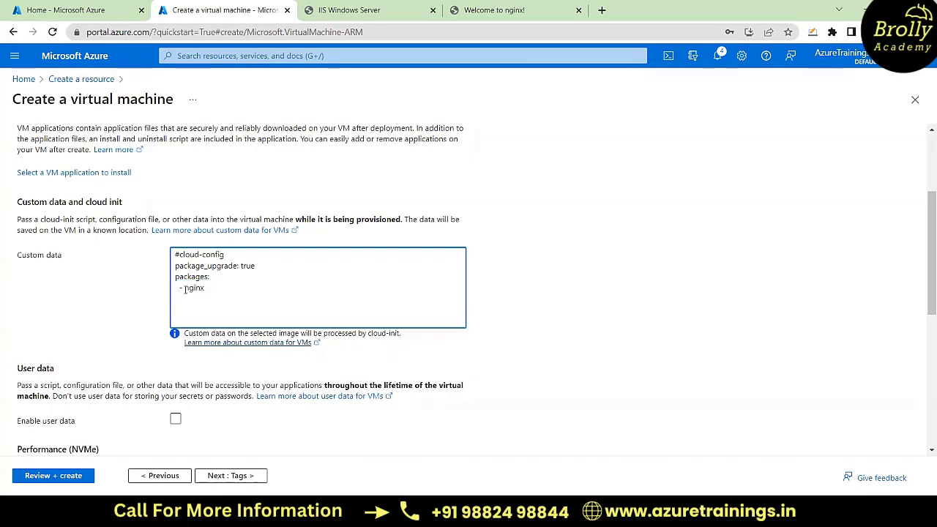
left_click_drag(184, 290, 206, 289)
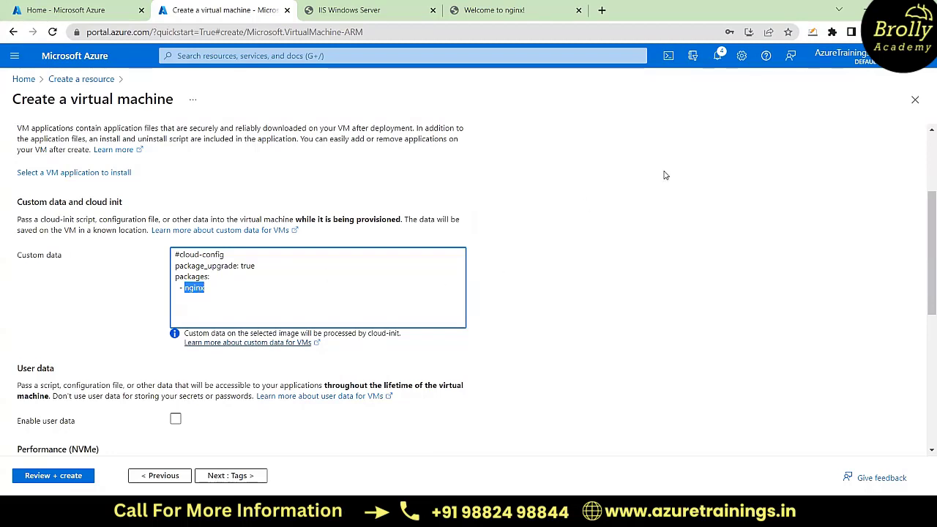
left_click(217, 291)
scroll(217, 291, "up", 1)
scroll(249, 225, "up", 2)
scroll(249, 224, "down", 1)
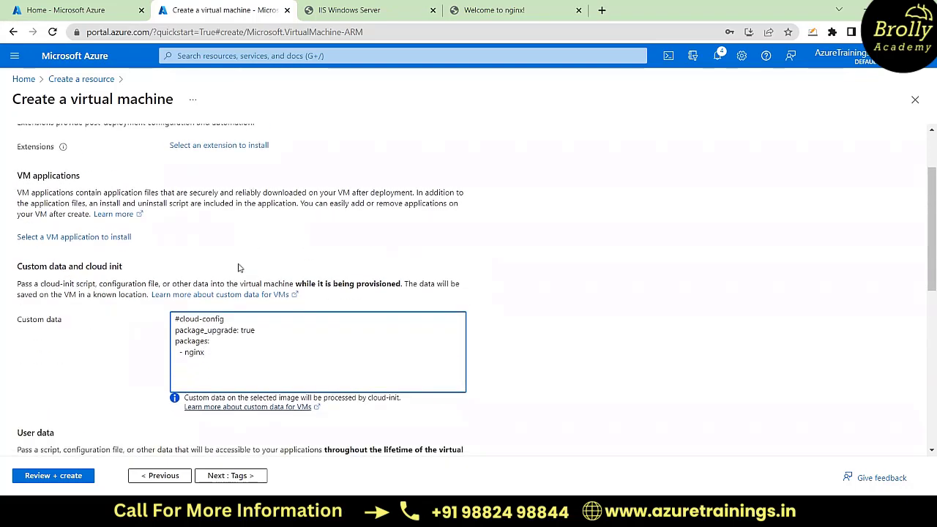
Step: Try adding ekart as a second package below nginx in the custom data
scroll(239, 266, "up", 1)
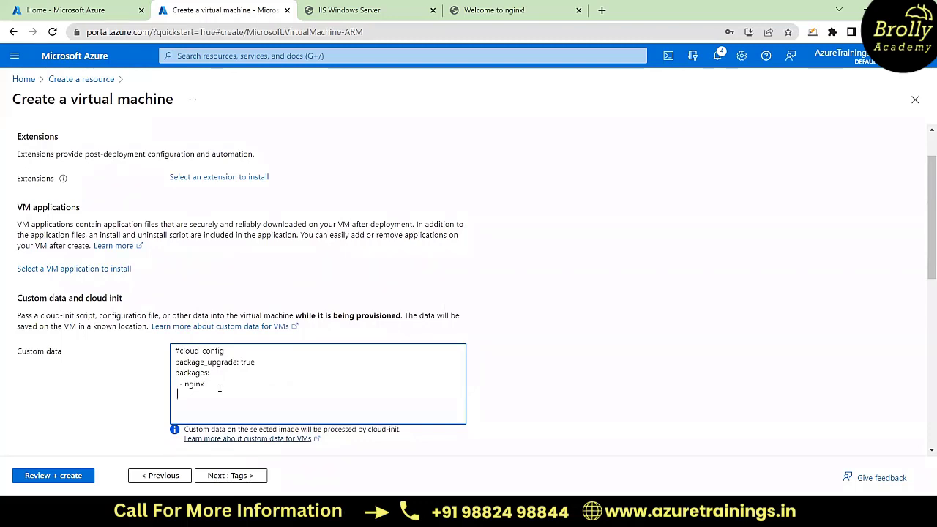
type("kart")
scroll(219, 389, "down", 1)
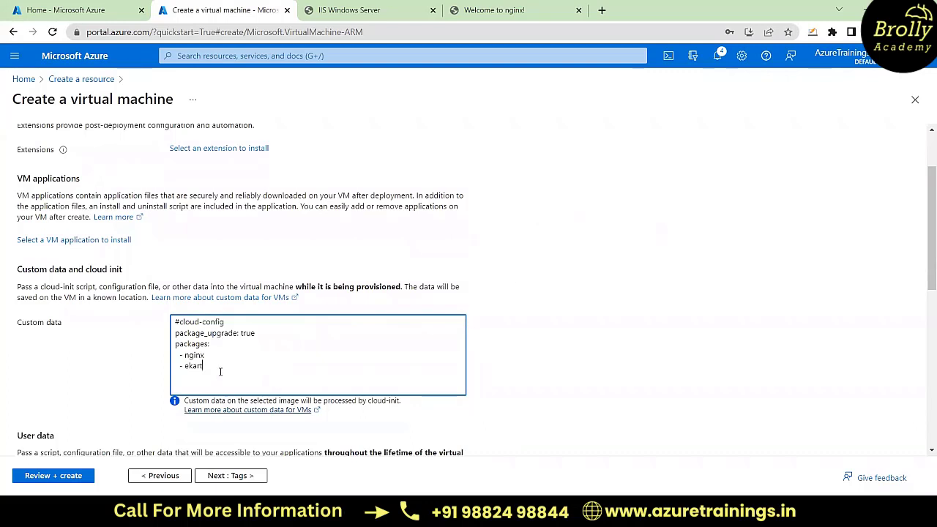
key("BackSpace")
key("BackSpace")
key("BackSpace")
key("BackSpace")
key("BackSpace")
scroll(219, 370, "up", 1)
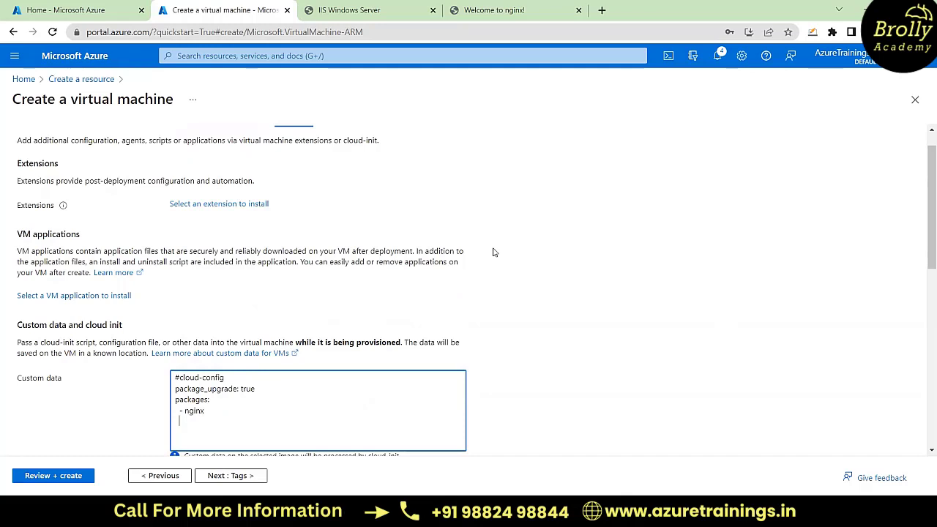
Step: Examine the packages section of the custom data alongside the extension and VM application options
scroll(439, 234, "down", 1)
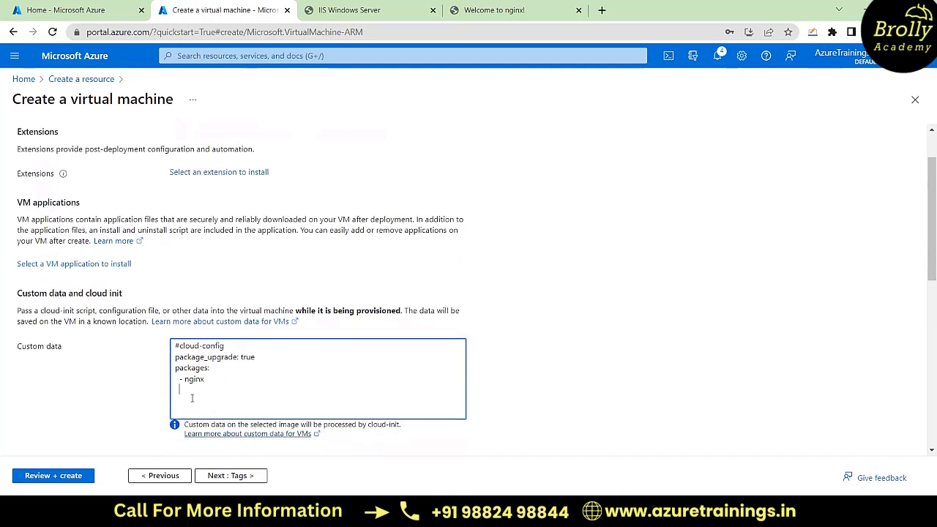
left_click_drag(212, 378, 173, 370)
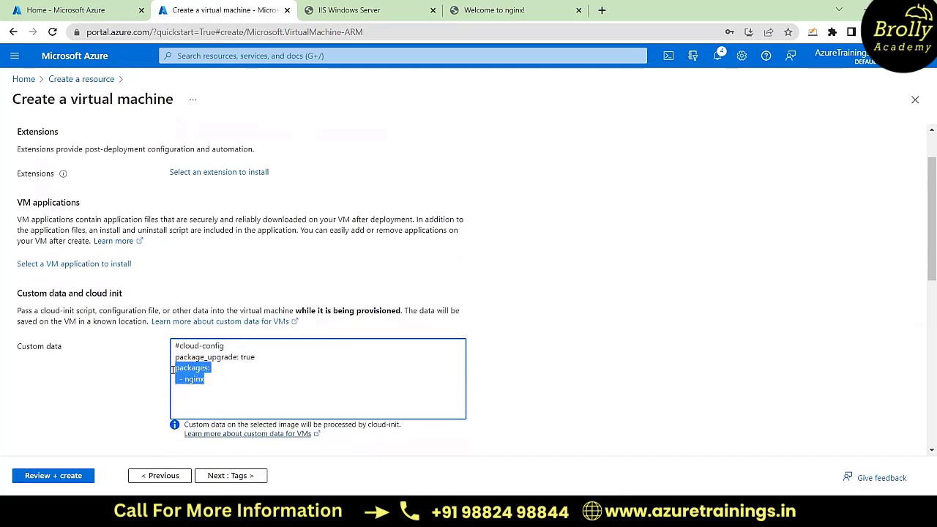
left_click(218, 379)
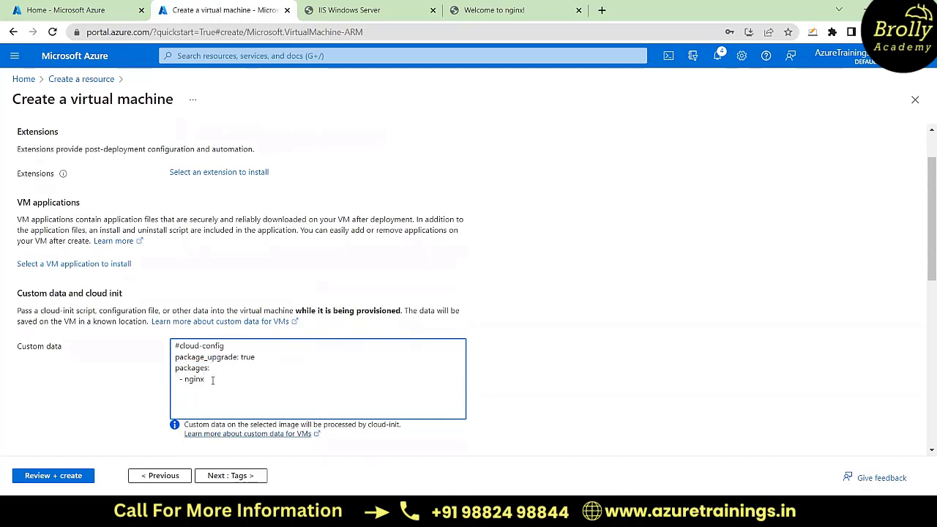
scroll(212, 380, "up", 1)
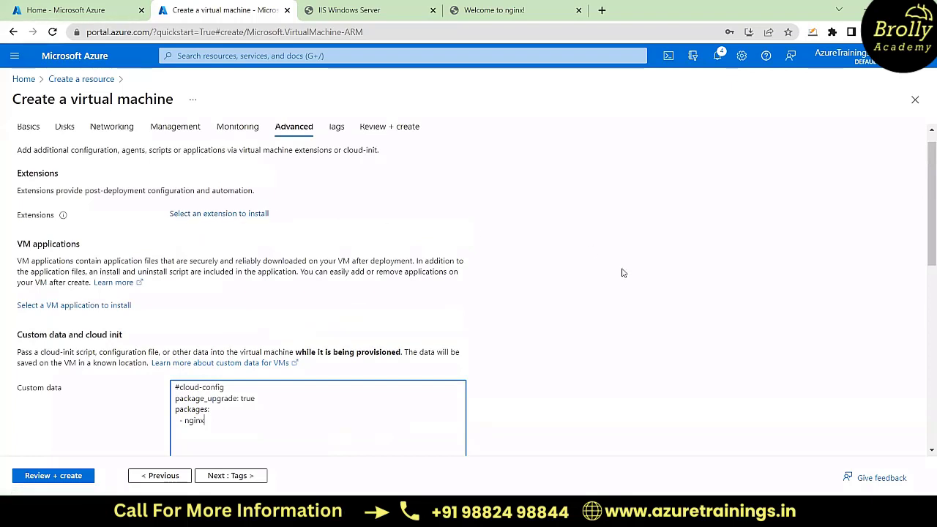
scroll(624, 273, "down", 2)
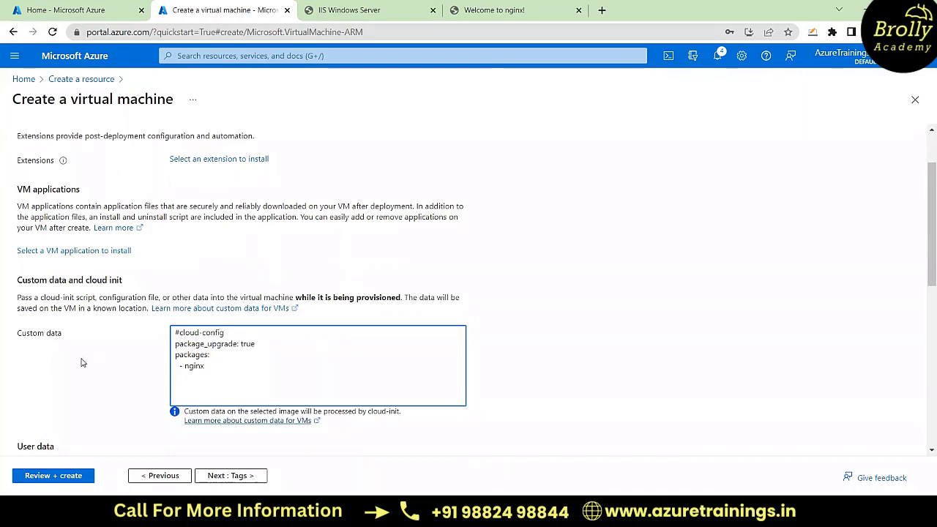
scroll(62, 351, "up", 1)
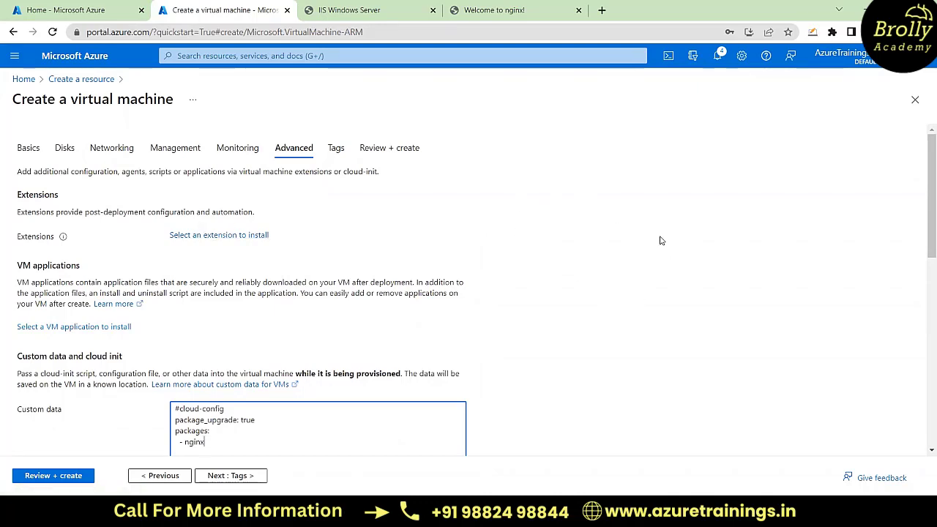
scroll(659, 239, "down", 2)
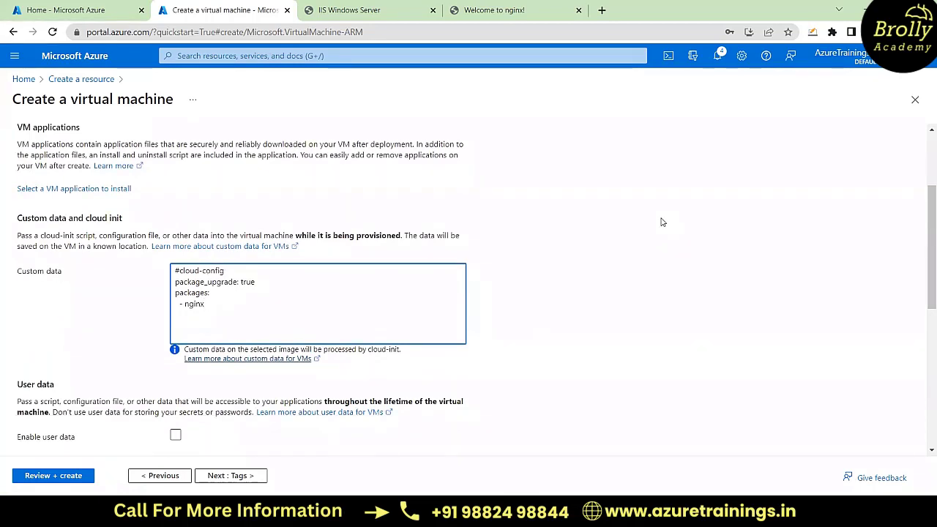
Step: Check the remaining Advanced settings, validate APPVM2's configuration and start its deployment
scroll(662, 222, "down", 2)
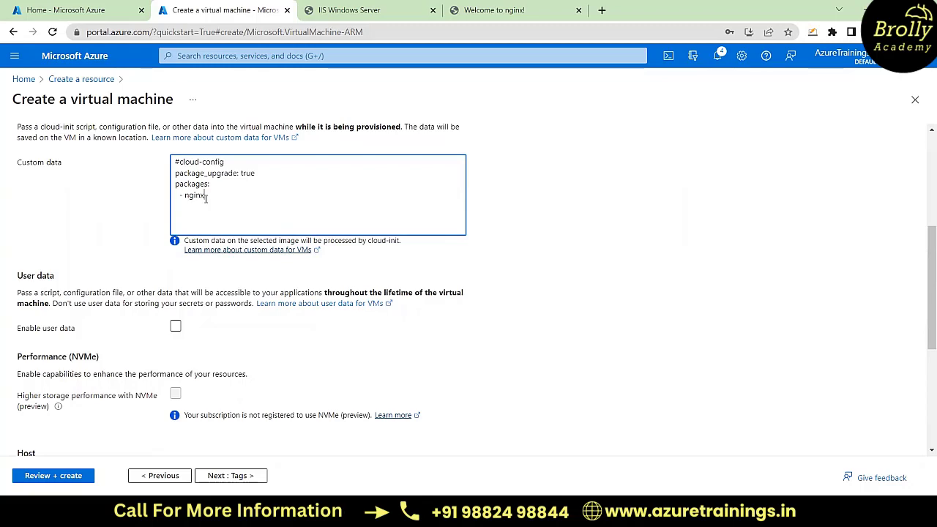
scroll(247, 313, "down", 4)
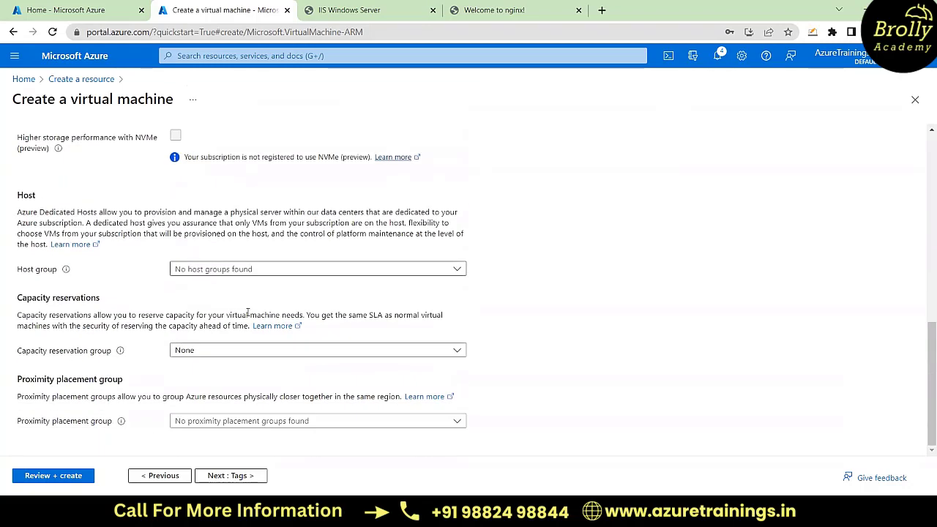
scroll(248, 314, "up", 6)
left_click(40, 477)
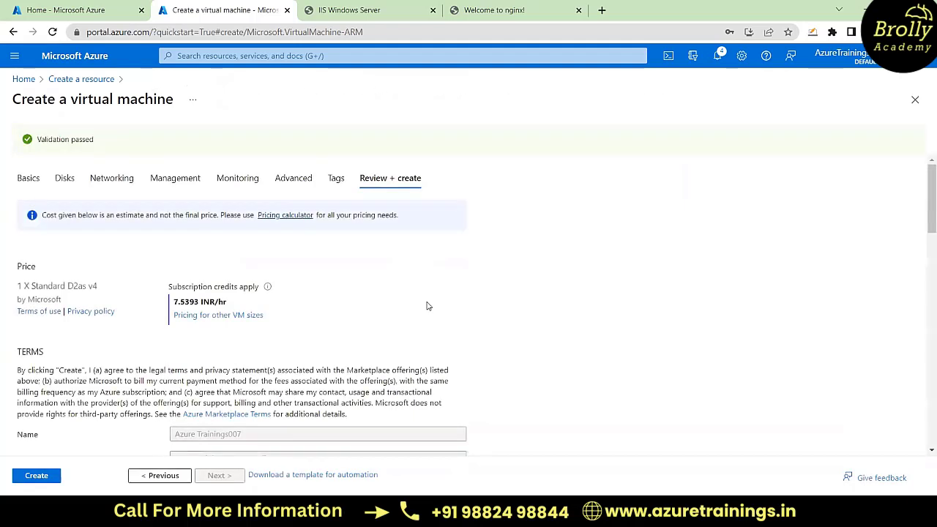
left_click(42, 477)
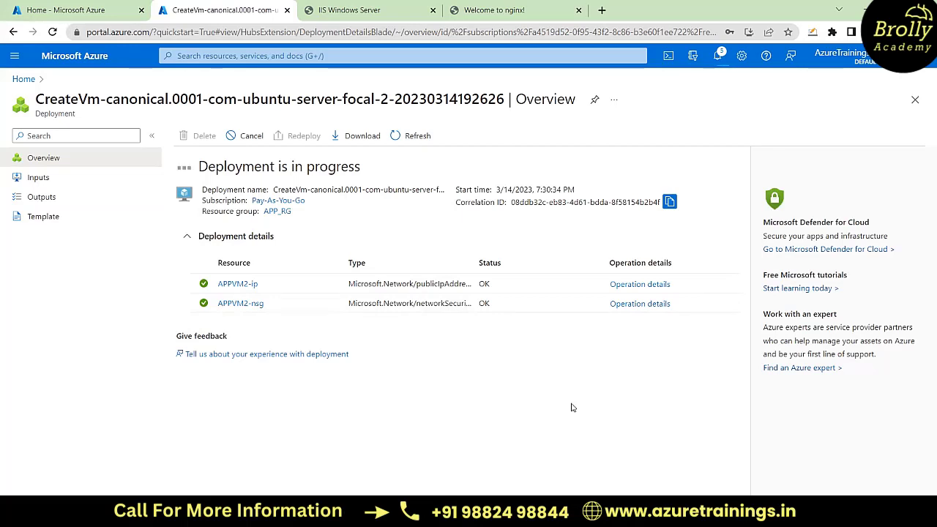
Step: Switch to Notepad and bring up the Notes file while APPVM2 deploys
mouse_move(512, 512)
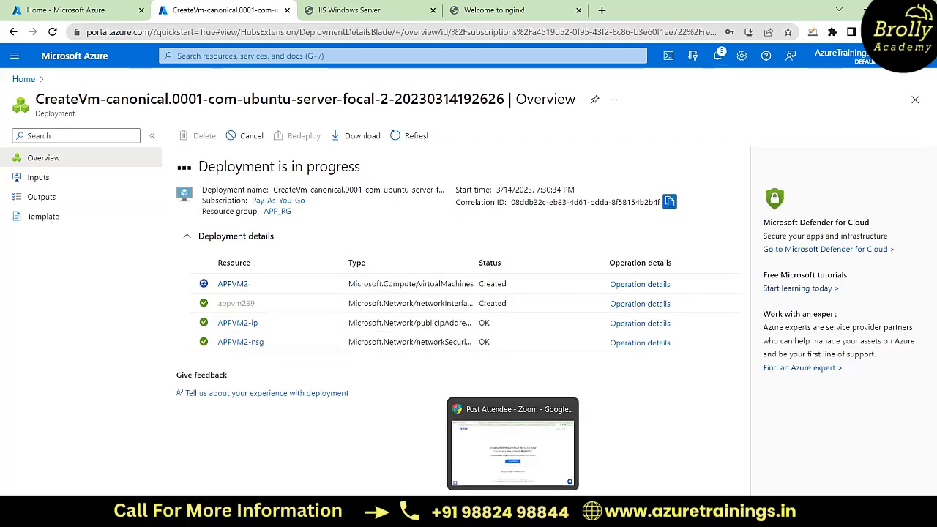
mouse_move(593, 511)
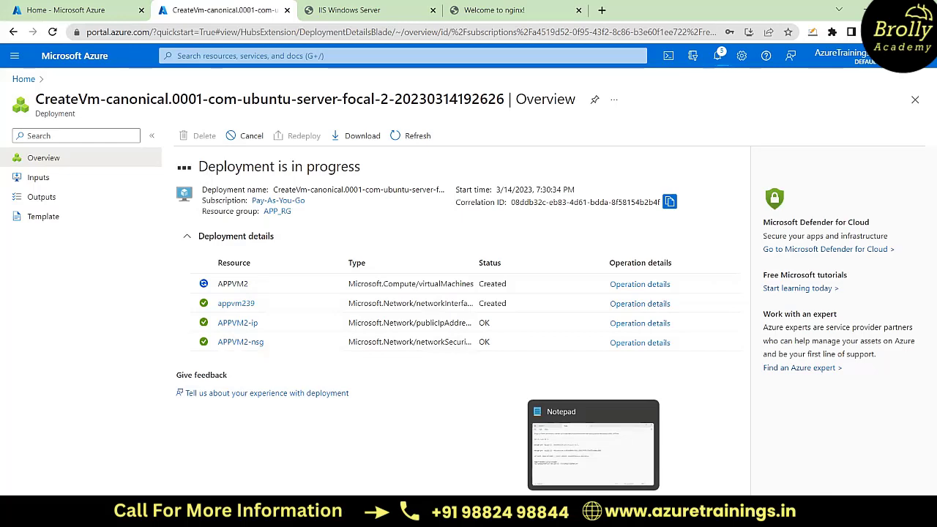
left_click(593, 511)
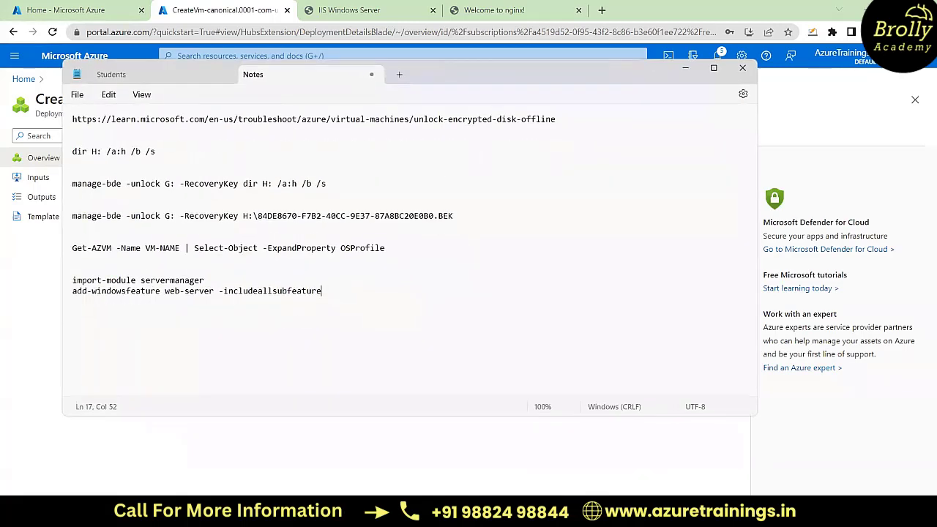
Step: Return to the browser, open the newly deployed APPVM2 resource and review its overview
left_click(593, 512)
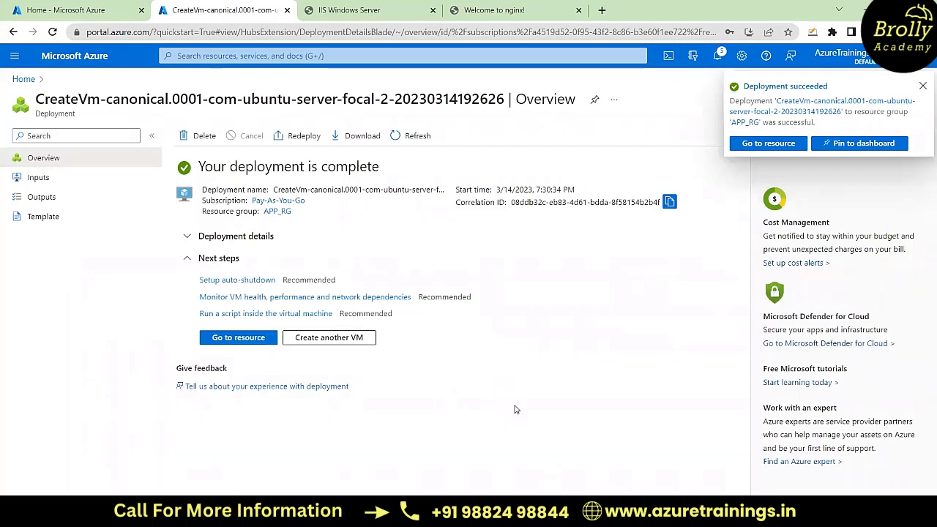
left_click(239, 341)
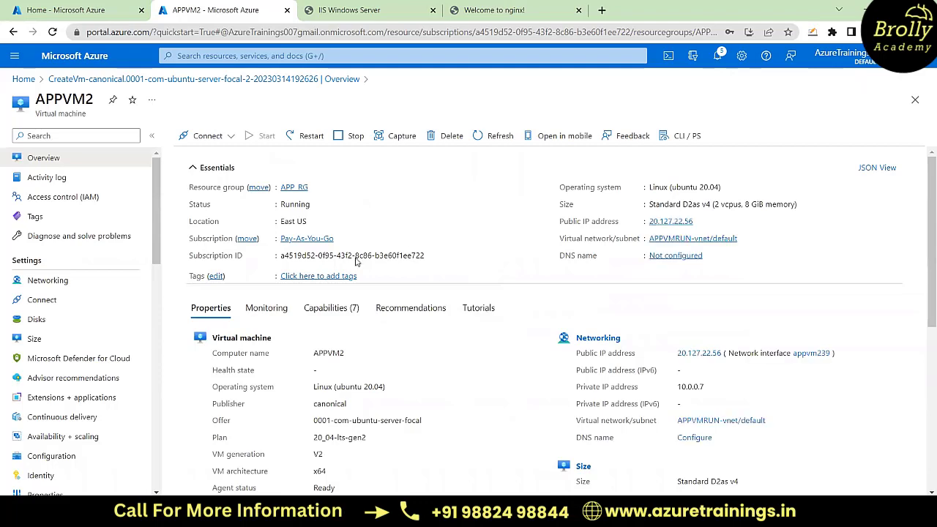
scroll(471, 294, "down", 3)
scroll(471, 297, "up", 3)
left_click_drag(37, 100, 93, 102)
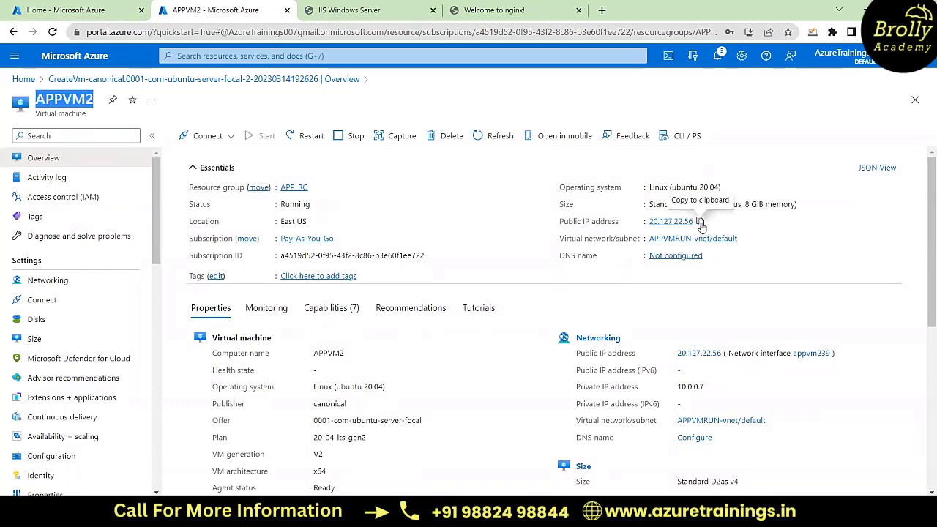
Step: Copy APPVM2's public IP address and load it in a new browser tab, retrying the page once
left_click(701, 222)
left_click(602, 10)
key("ctrl+v")
key("Return")
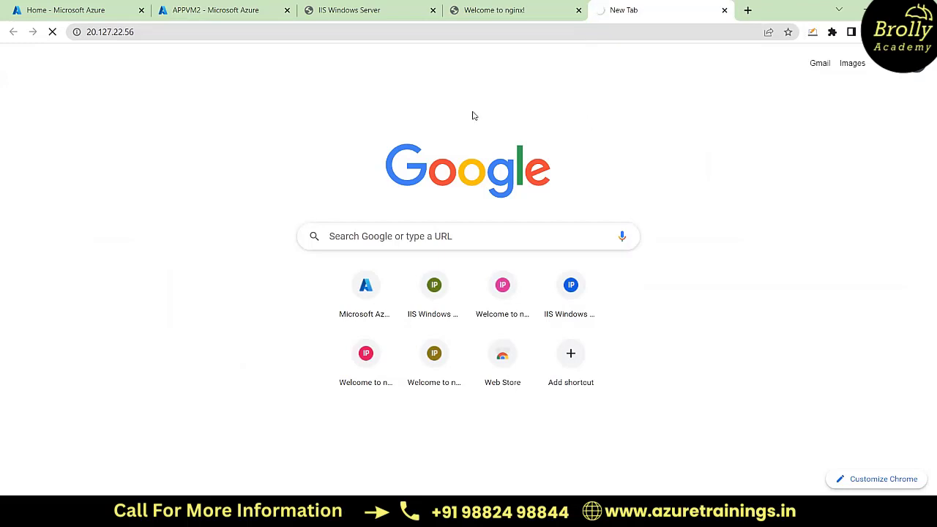
left_click(367, 34)
key("Return")
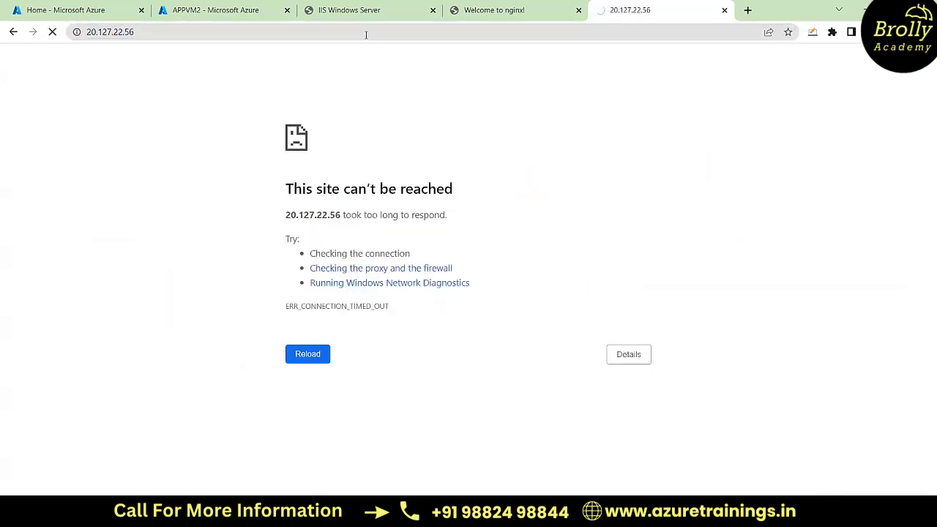
Step: Open APPVM2's Networking settings and check its inbound port rules
left_click(232, 9)
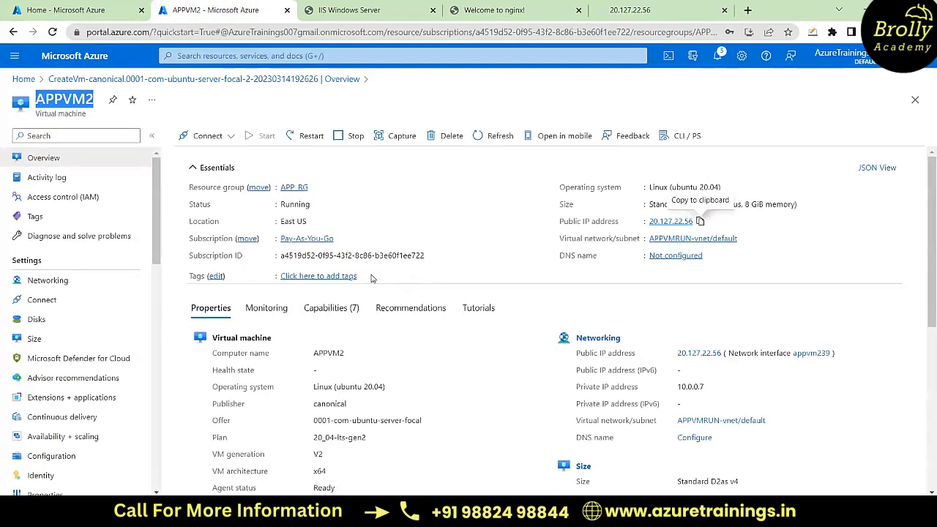
scroll(791, 132, "down", 2)
scroll(87, 358, "down", 1)
scroll(90, 365, "down", 5)
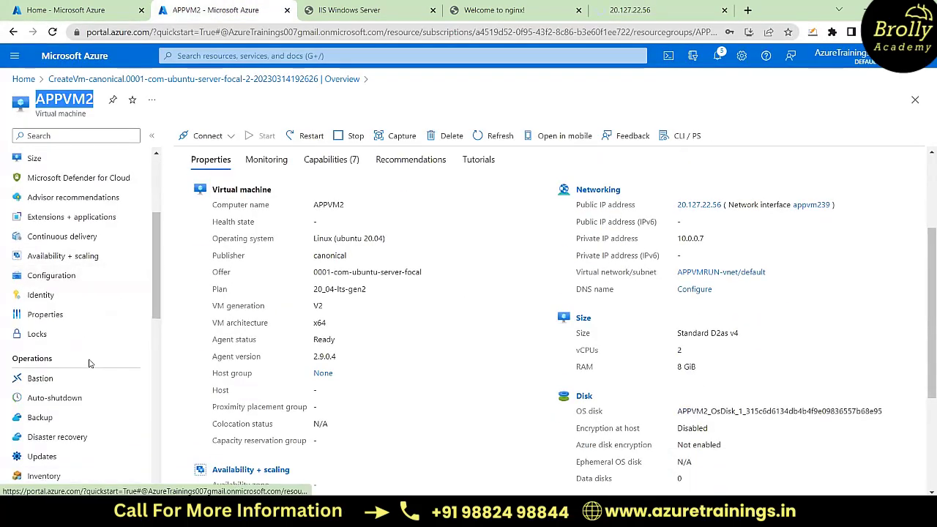
scroll(90, 364, "up", 3)
scroll(89, 364, "up", 4)
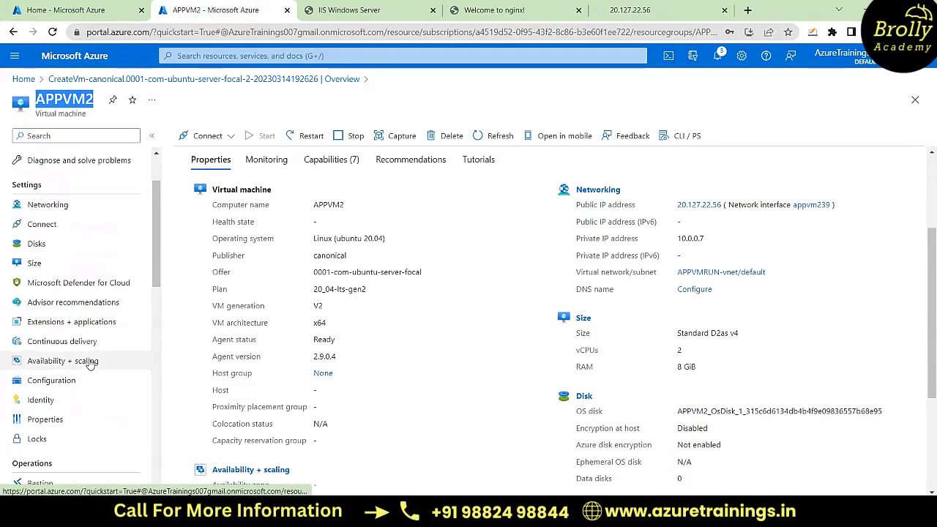
left_click(73, 235)
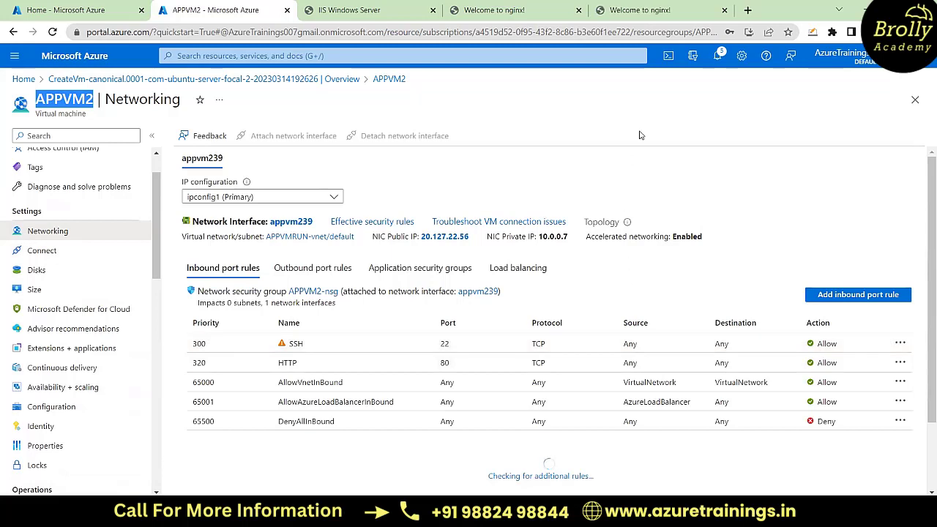
Step: View APPVM2's nginx page and compare it with the IIS page and the other nginx page
left_click(655, 6)
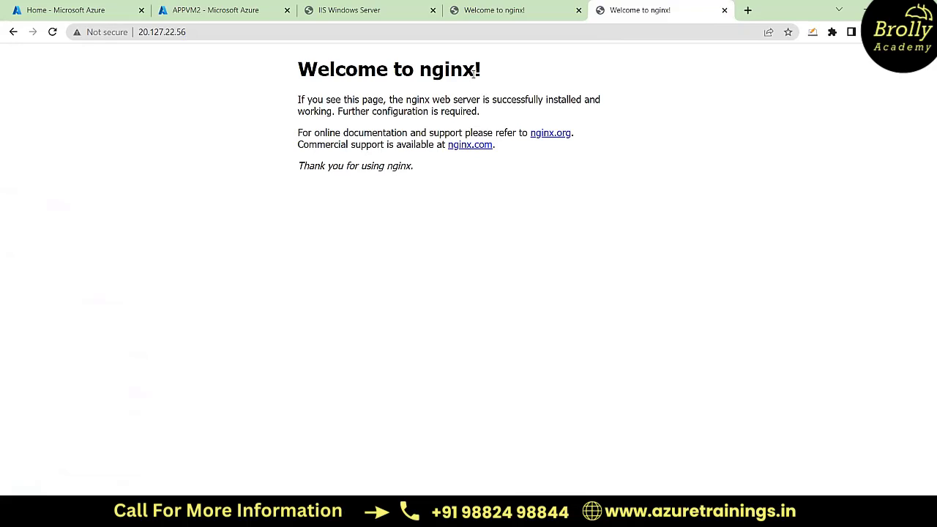
left_click(373, 11)
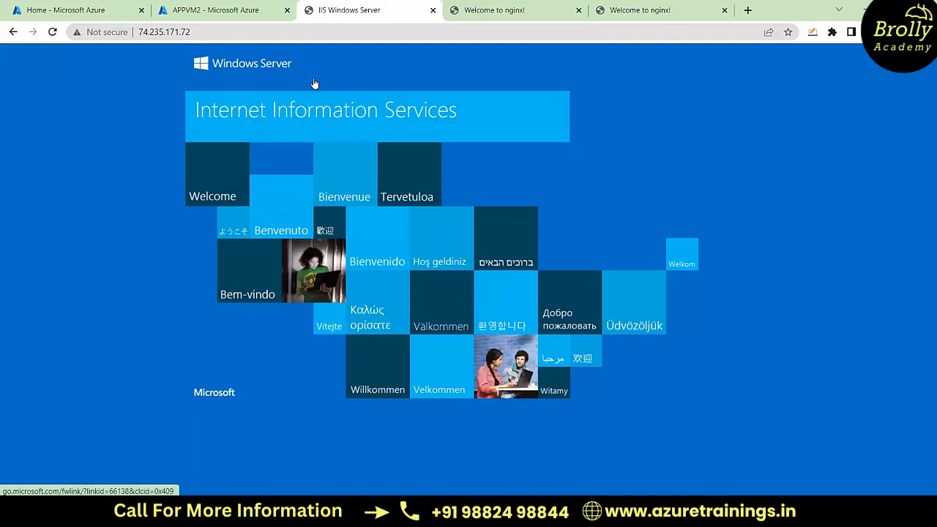
left_click(504, 11)
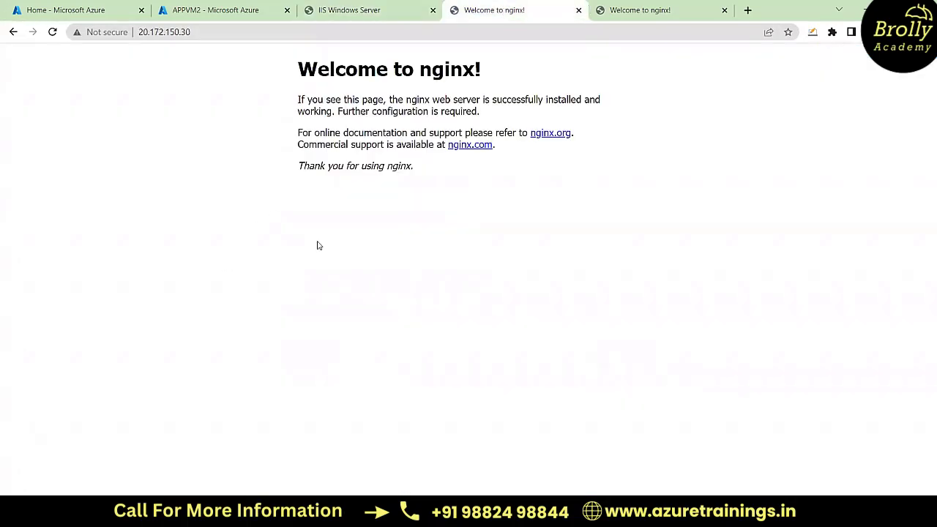
left_click(659, 8)
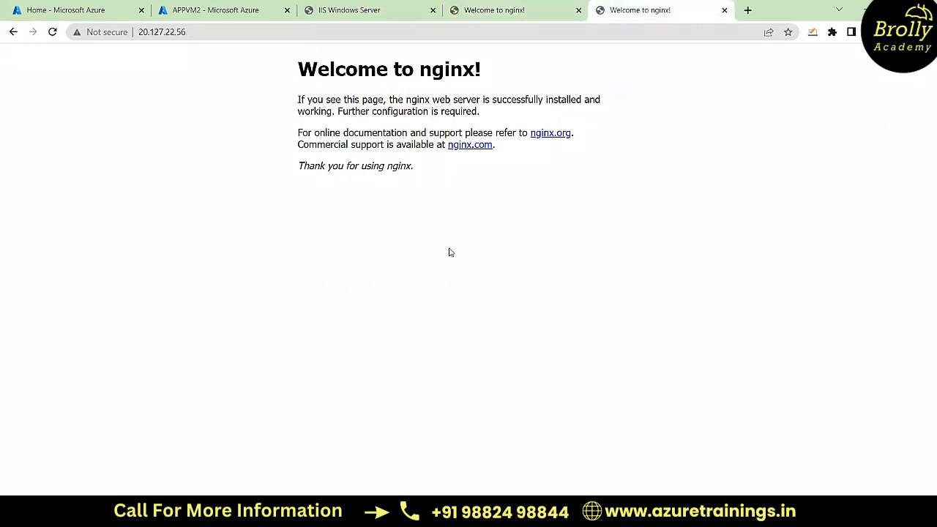
left_click(364, 12)
left_click(513, 15)
left_click(663, 10)
left_click(331, 8)
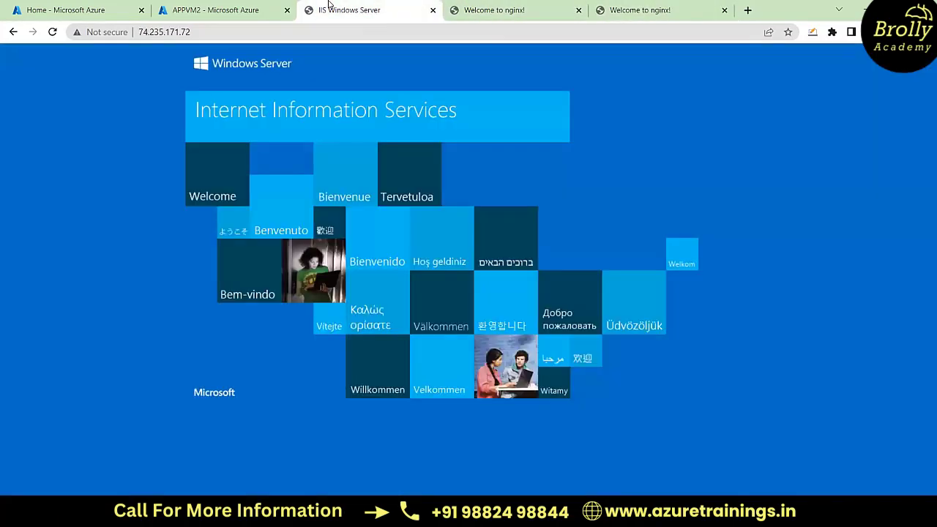
left_click(514, 7)
left_click(662, 13)
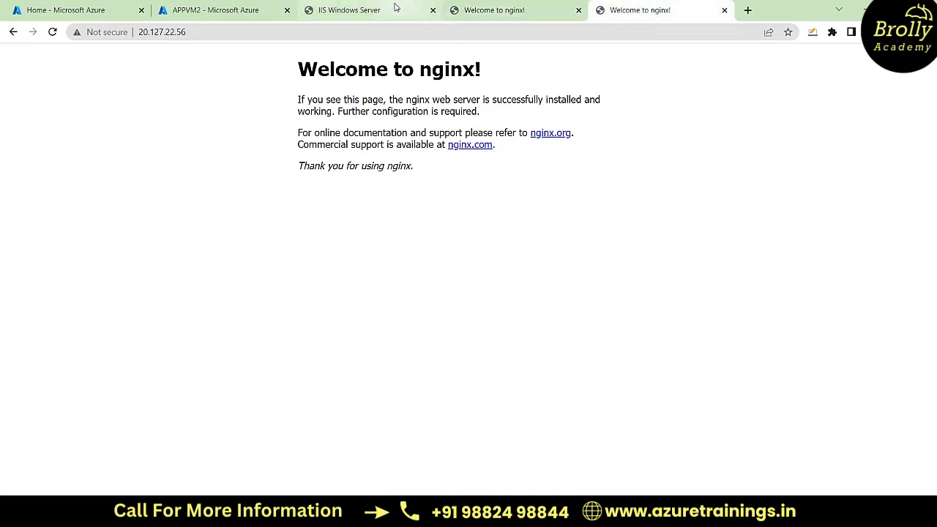
Step: Go to the Azure home page and close the IIS page and both nginx pages
left_click(88, 10)
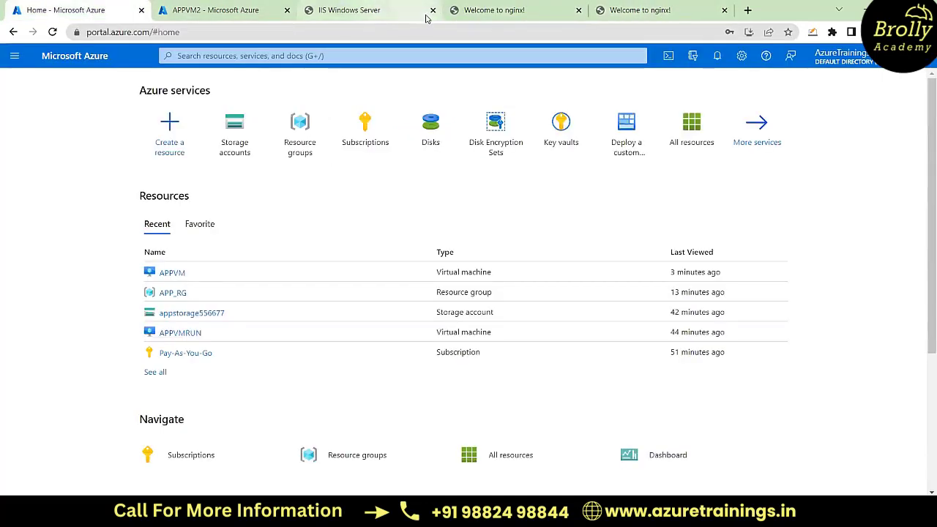
left_click(432, 10)
left_click(432, 10)
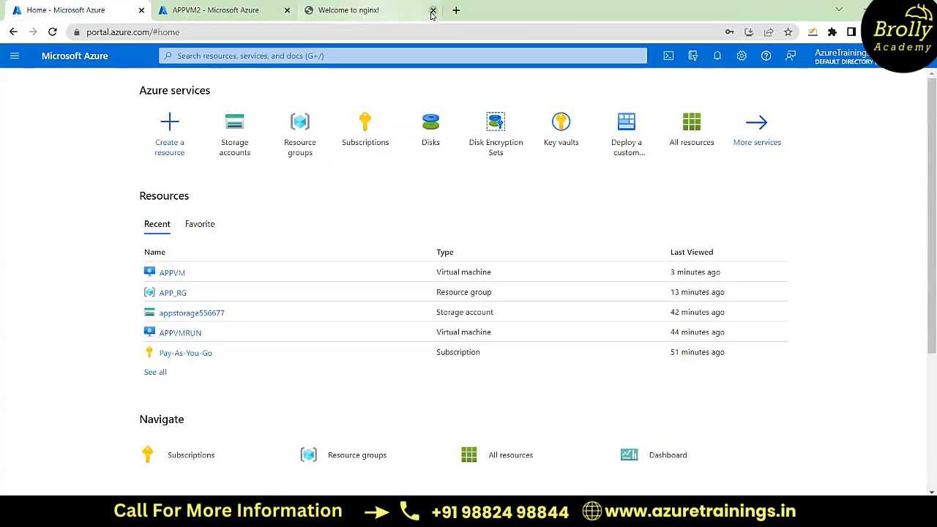
left_click(386, 10)
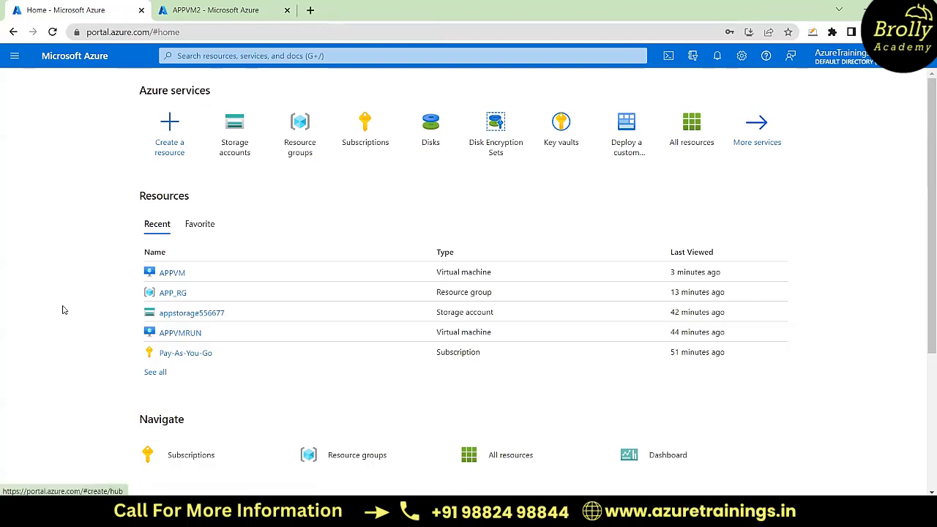
Step: Open the APPVM virtual machine and look through its settings, monitoring and help options
scroll(62, 310, "down", 1)
left_click(170, 250)
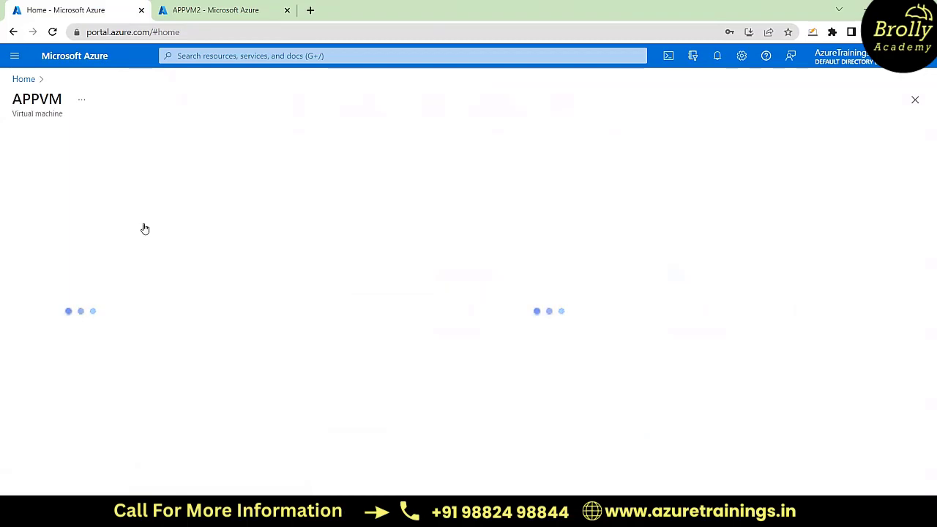
scroll(96, 330, "down", 5)
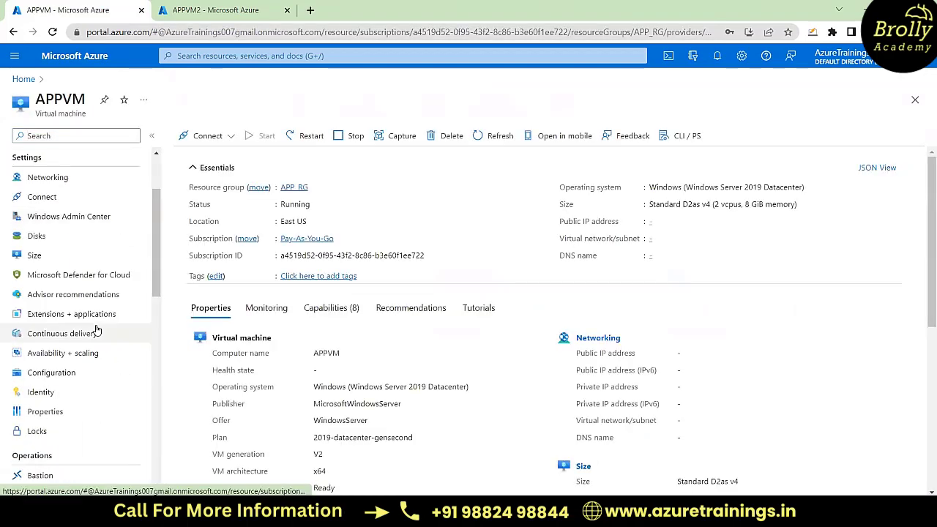
scroll(96, 330, "down", 4)
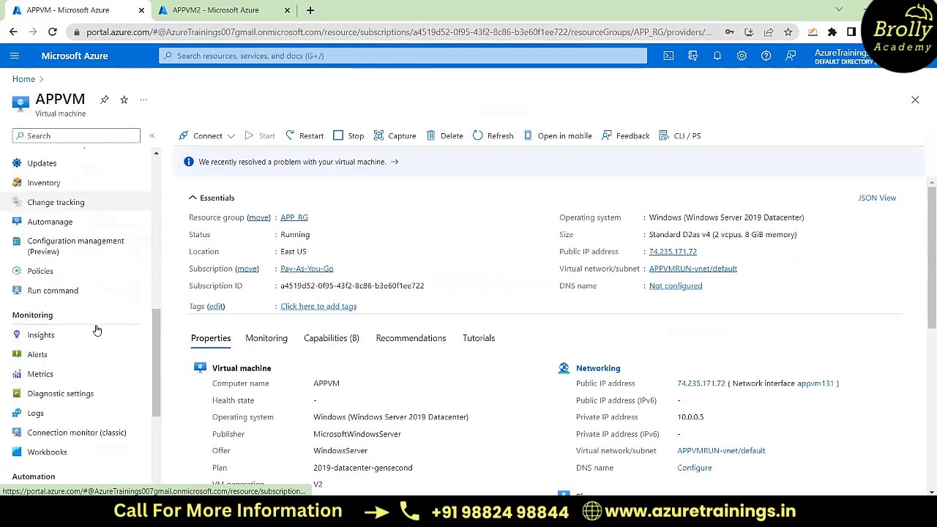
scroll(96, 331, "down", 2)
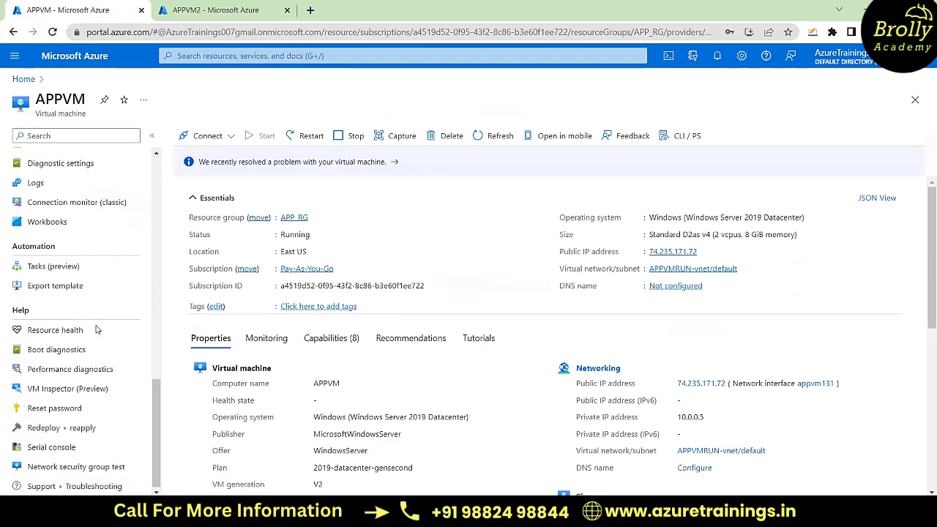
scroll(96, 330, "up", 10)
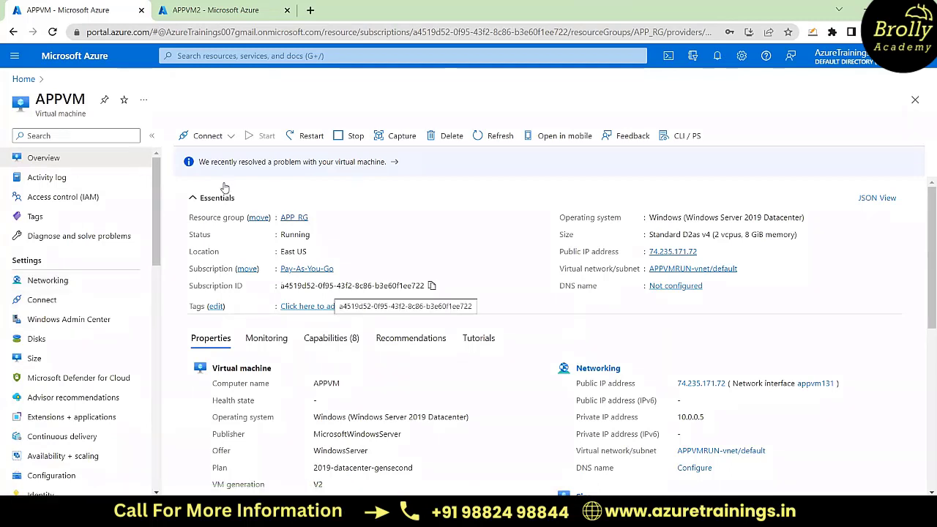
Step: Open the APP_RG resource group from Home, search its options for boot, and clear the search
left_click(25, 80)
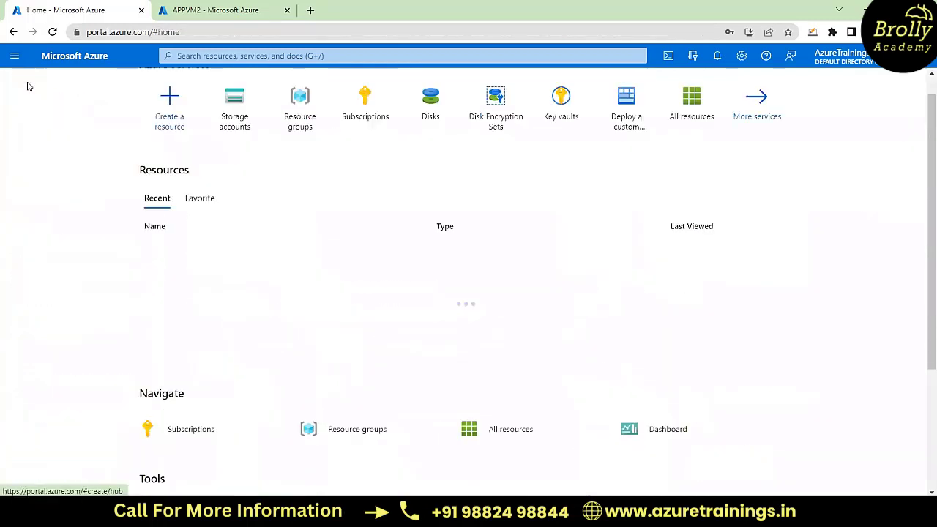
scroll(221, 284, "up", 1)
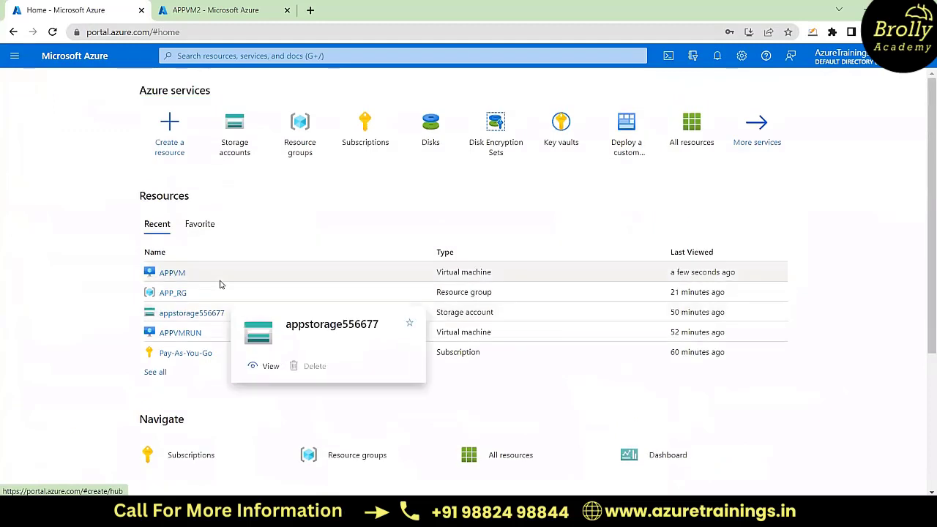
mouse_move(306, 156)
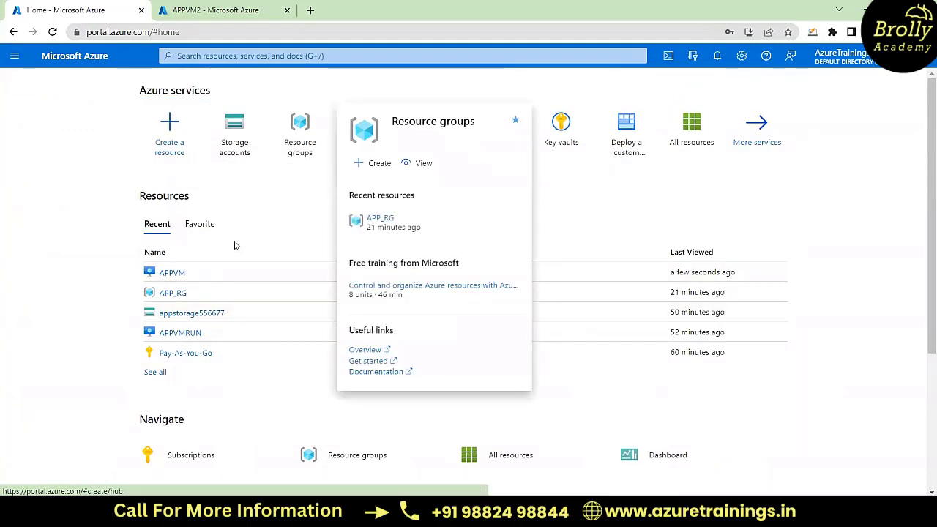
left_click(173, 293)
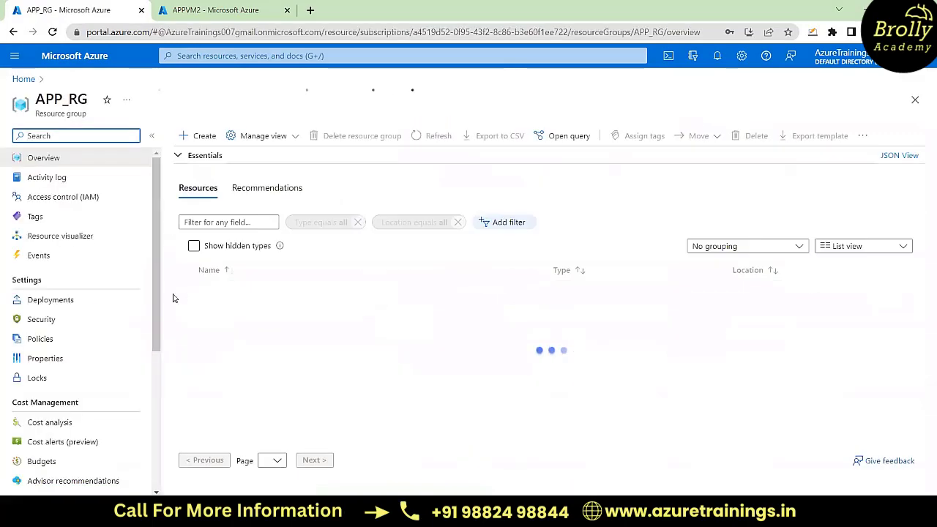
scroll(65, 367, "down", 4)
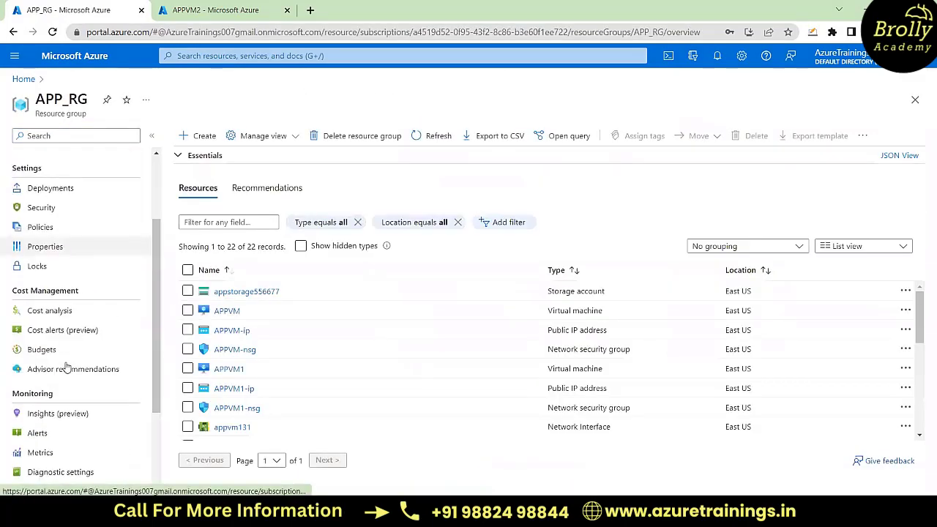
scroll(66, 366, "up", 5)
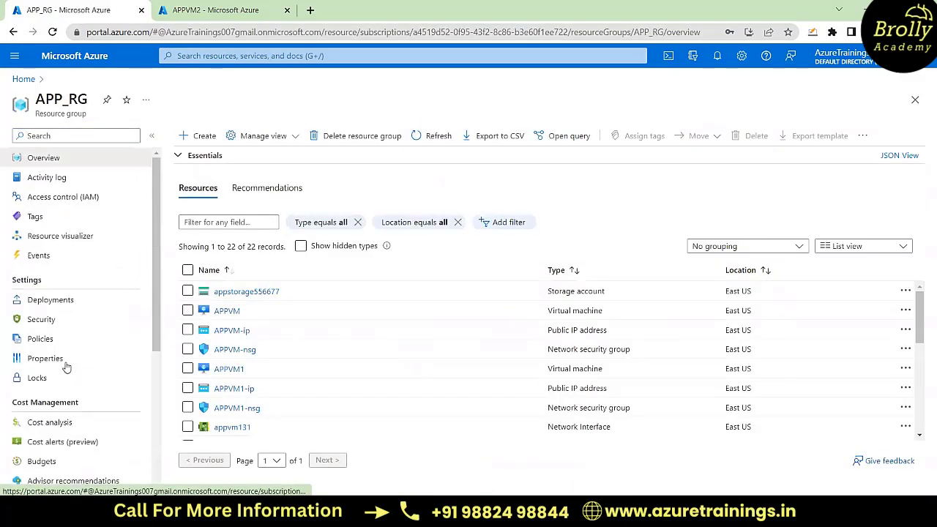
left_click(65, 137)
type("boot")
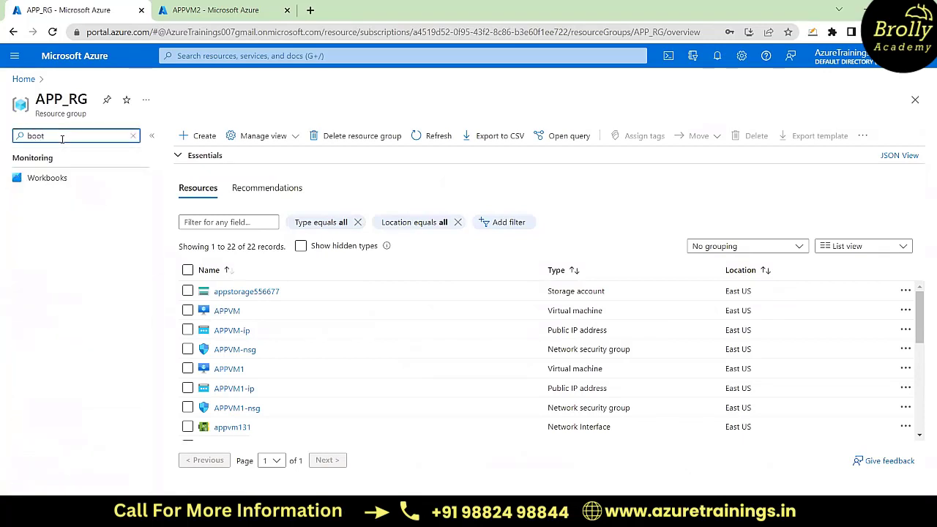
key("BackSpace")
key("BackSpace")
key("BackSpace")
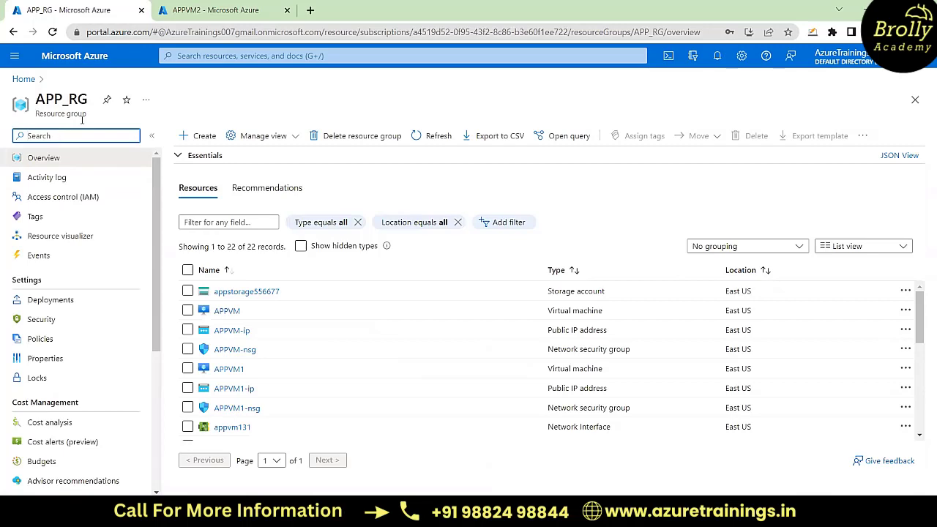
Step: Leave APPVM2's Networking page and open the APPVM1 virtual machine from the recent resources on Home
left_click(246, 4)
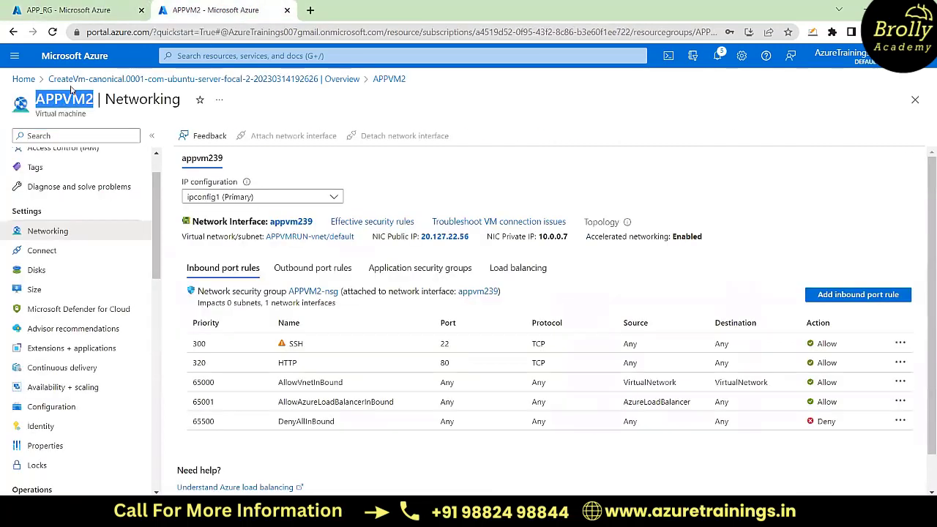
left_click(22, 78)
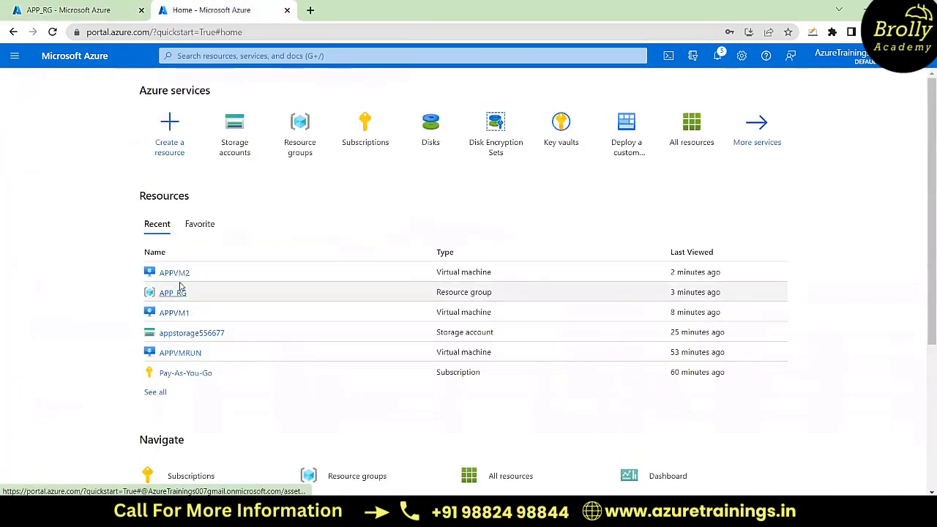
left_click(175, 313)
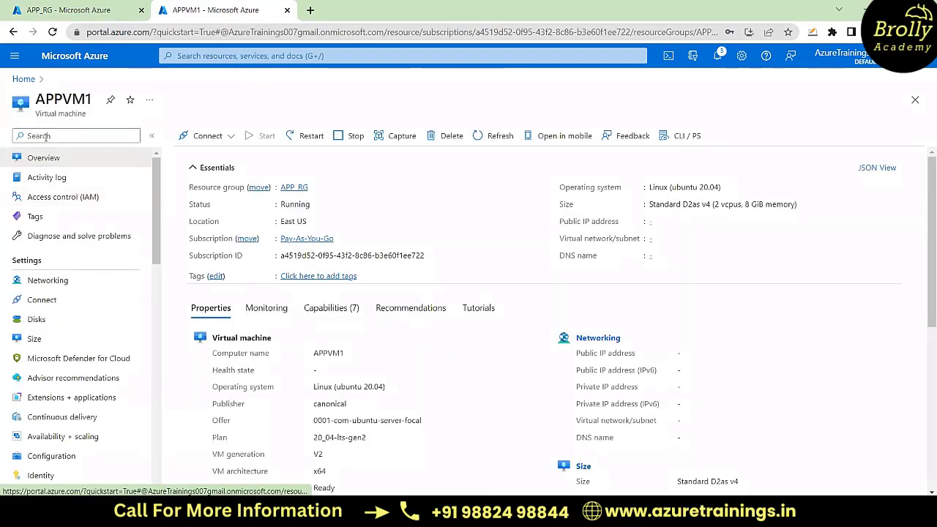
Step: Search the APPVM1 virtual machine's options for boot
left_click(45, 137)
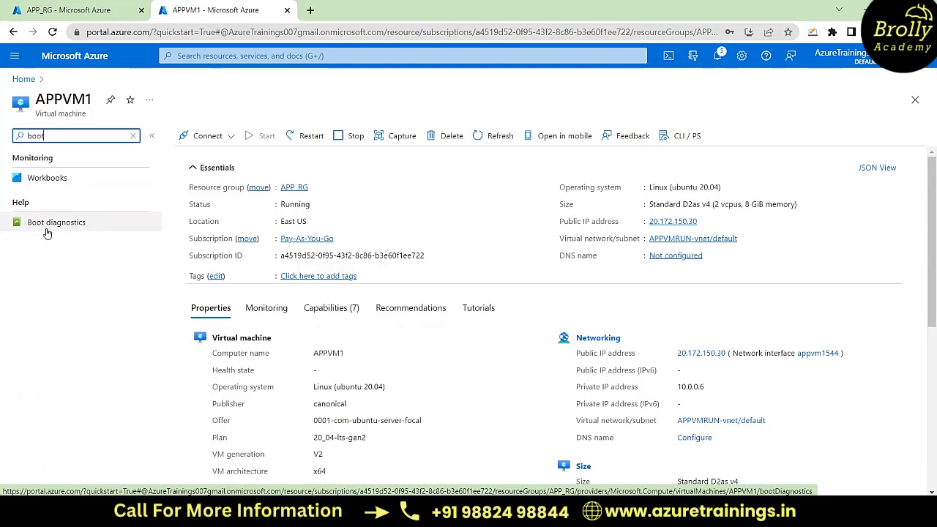
Step: Return to the APP_RG resource group and start creating a Virtual machine resource found through the Marketplace
left_click(81, 5)
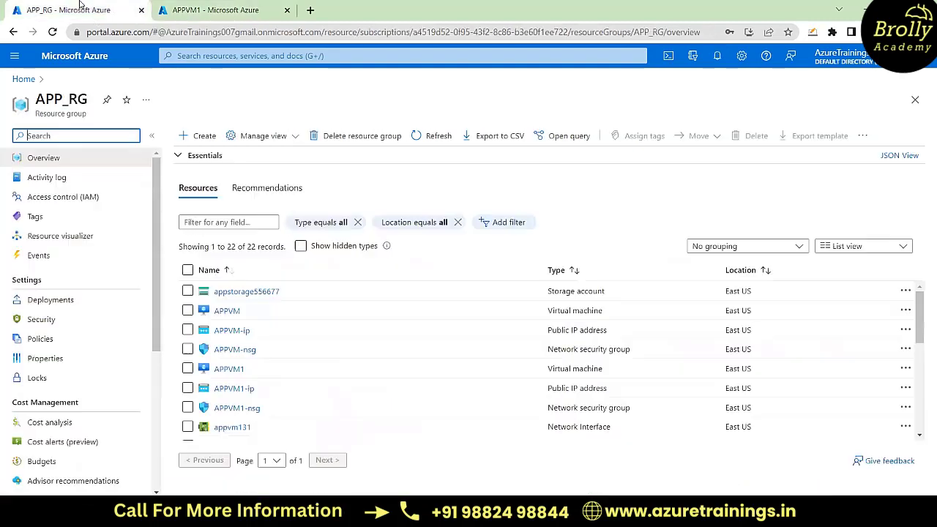
left_click(194, 138)
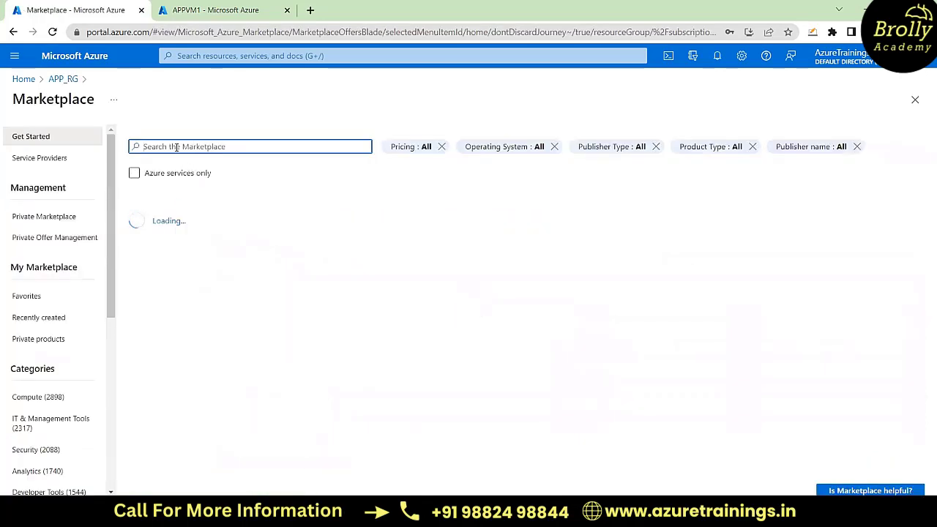
type("virtu")
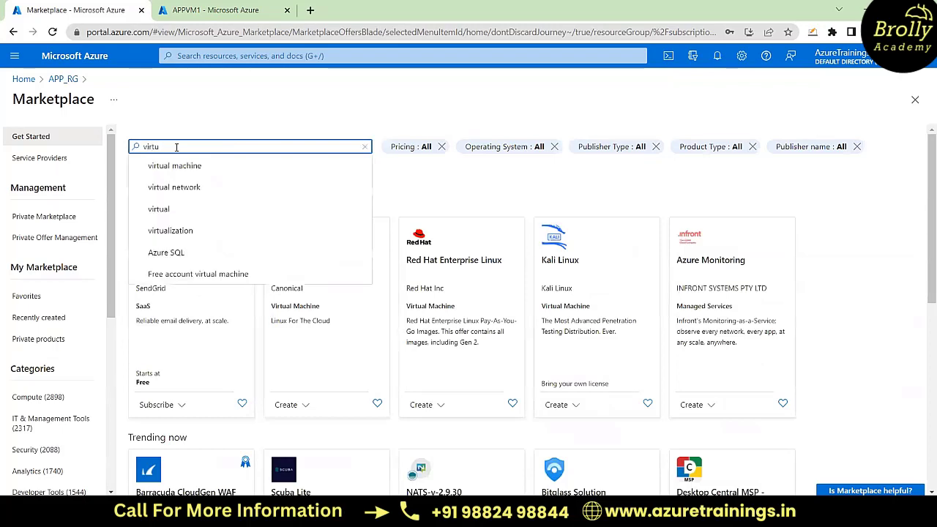
left_click(188, 168)
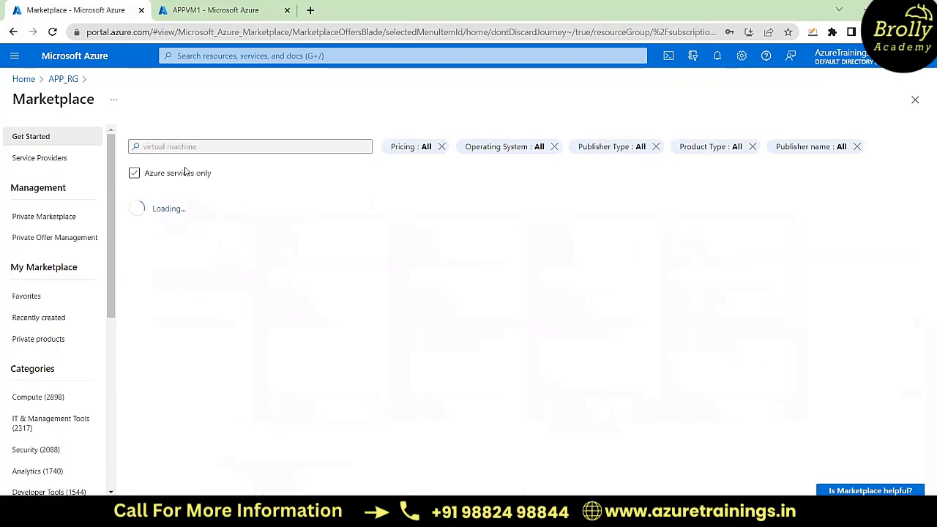
left_click(155, 260)
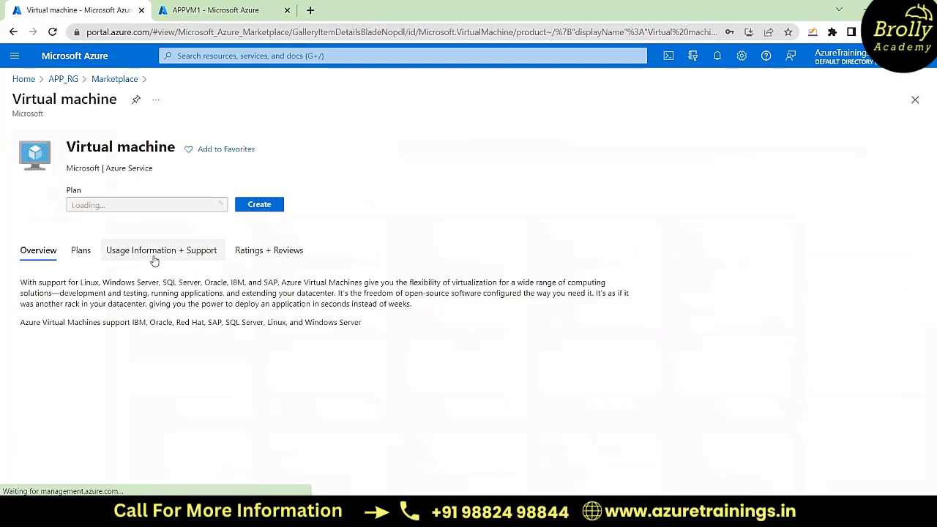
left_click(258, 224)
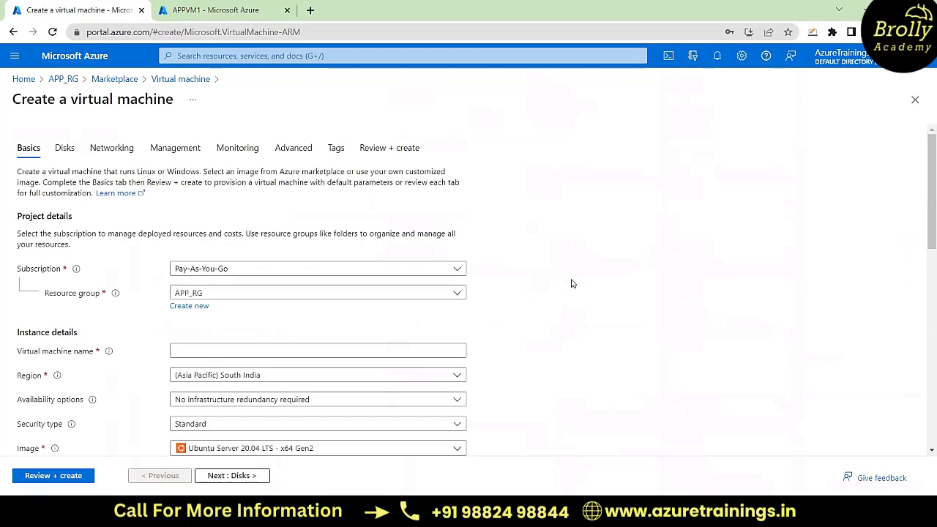
Step: Name the new virtual machine APPVMboot
scroll(572, 284, "down", 1)
left_click(268, 301)
type("APPVM")
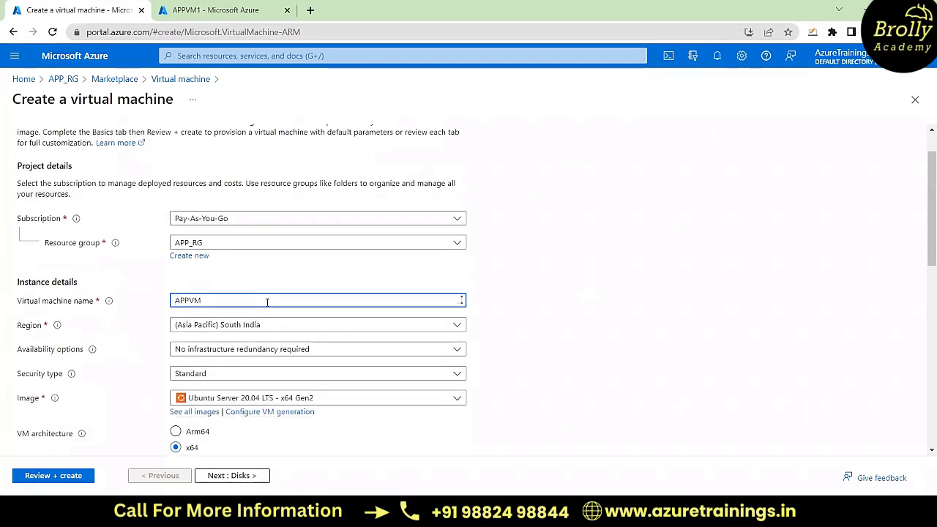
type("bot")
key("BackSpace")
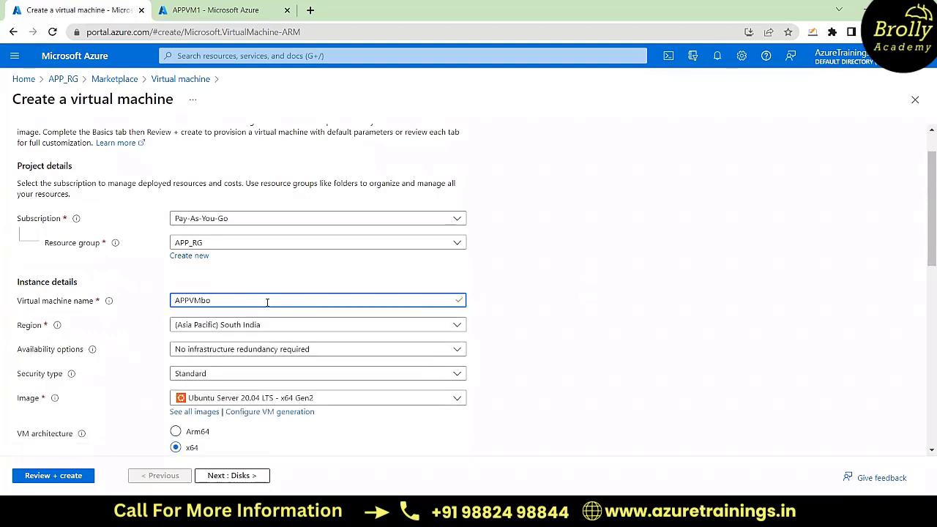
type("ot")
Step: Set the virtual machine's region to (US) East US and its availability option to No infrastructure redundancy required
scroll(267, 302, "down", 1)
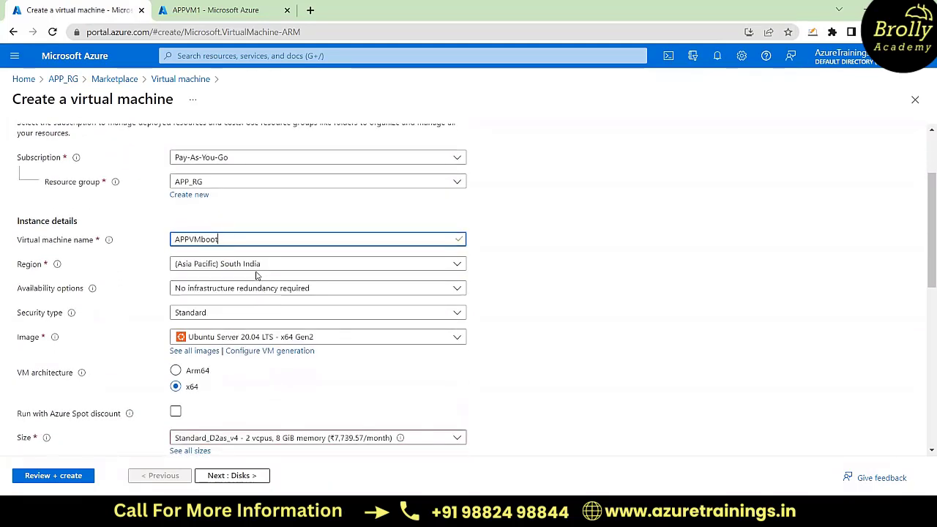
left_click(256, 268)
scroll(235, 324, "up", 5)
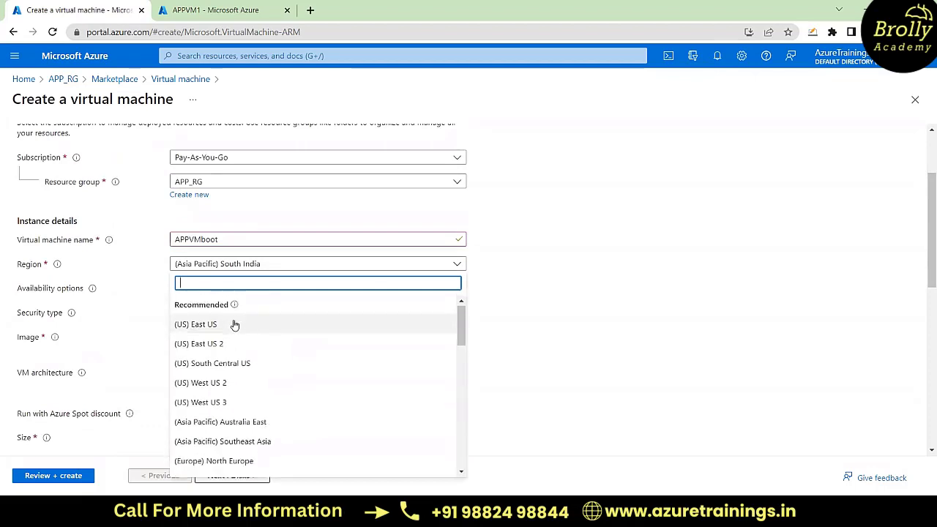
left_click(220, 327)
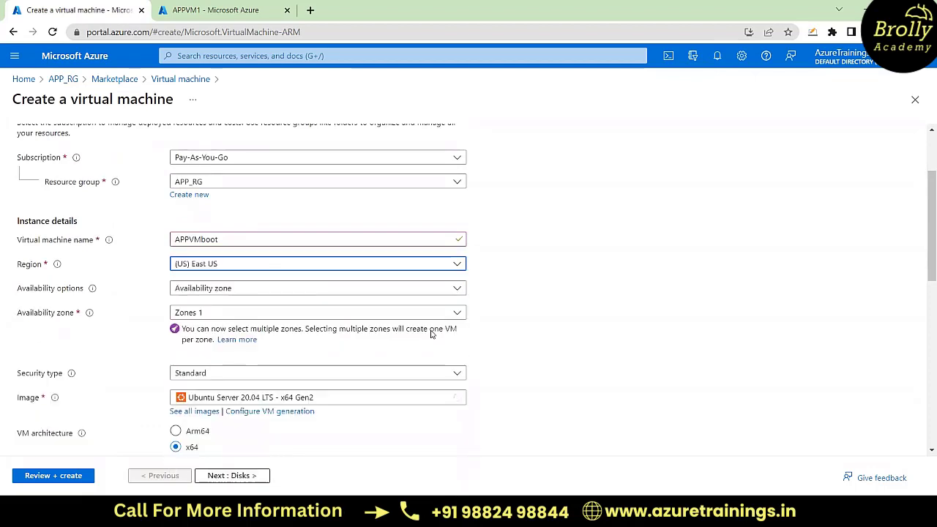
left_click(281, 288)
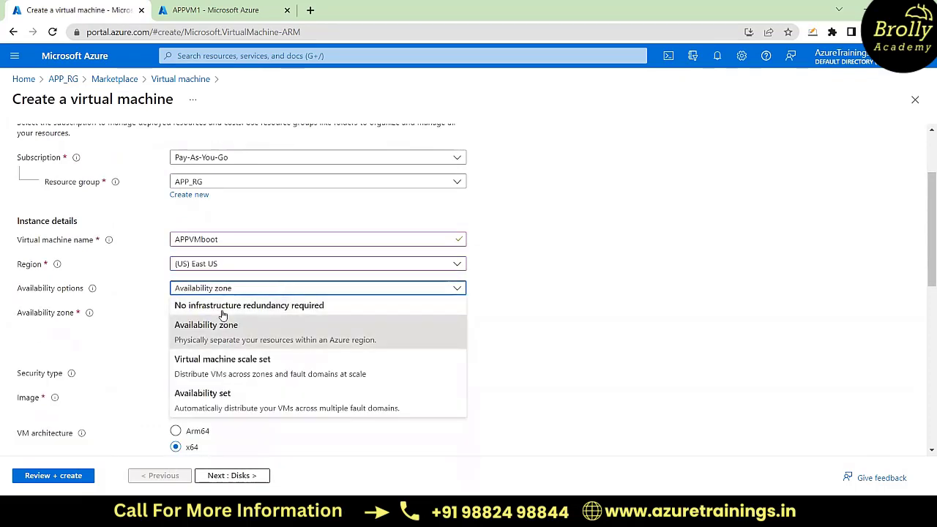
left_click(222, 308)
Step: Choose Windows Server 2019 Datacenter - x64 Gen2 as the virtual machine's image
scroll(388, 341, "down", 1)
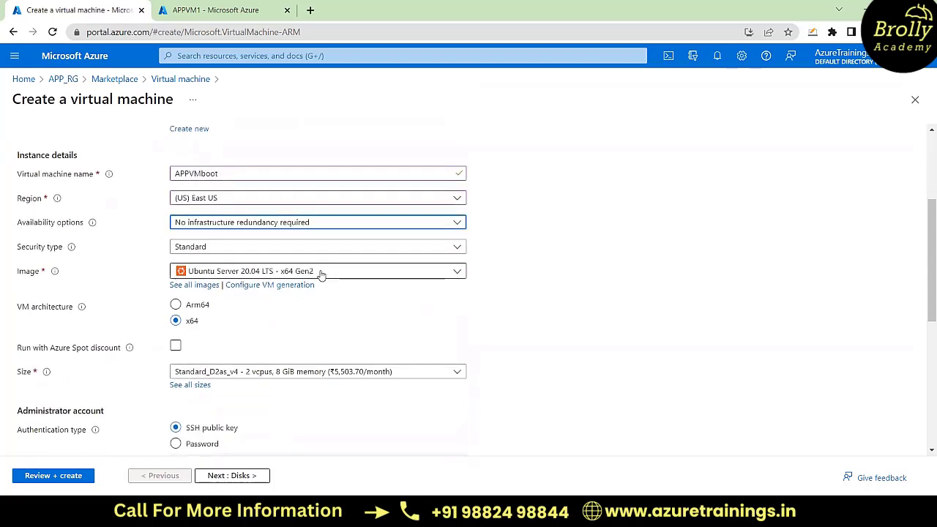
left_click(320, 275)
scroll(279, 388, "down", 2)
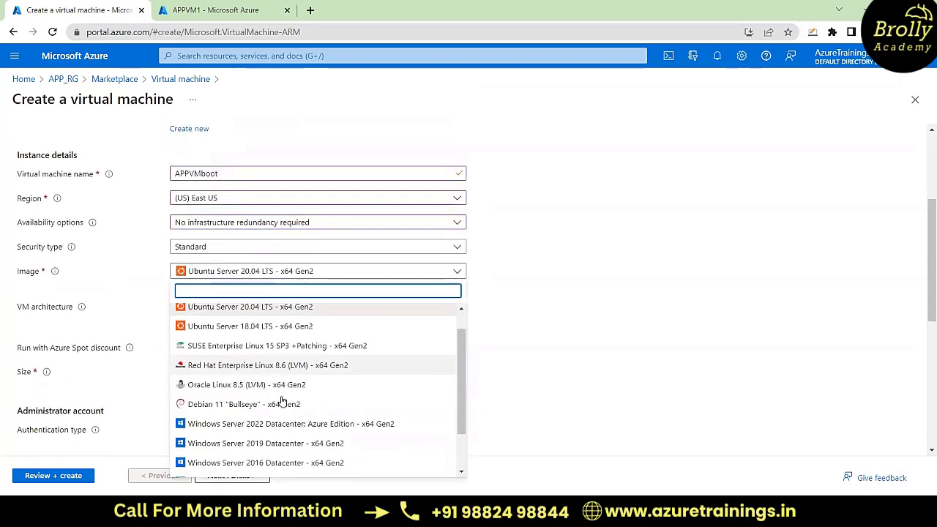
left_click(267, 435)
Step: Set the administrator username to azureuser, and enter and confirm the account password
scroll(502, 335, "down", 2)
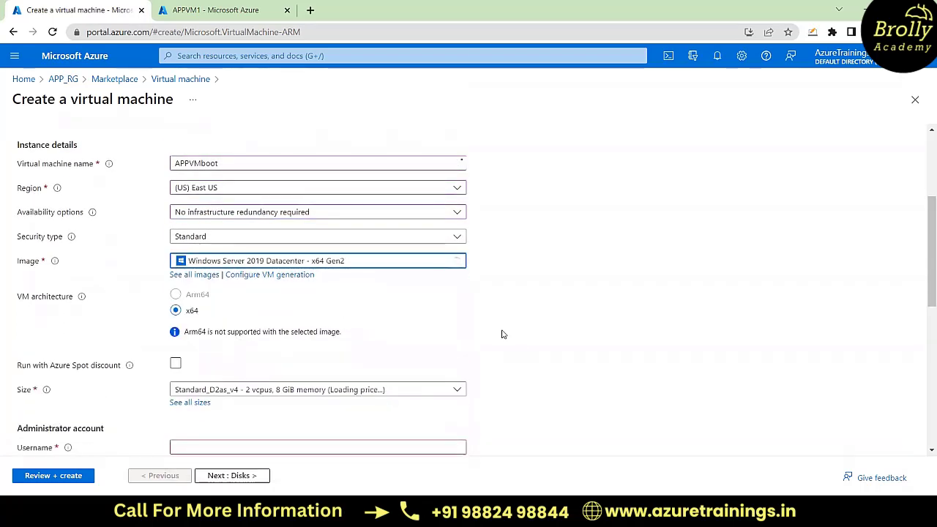
left_click(247, 323)
type("azureuser")
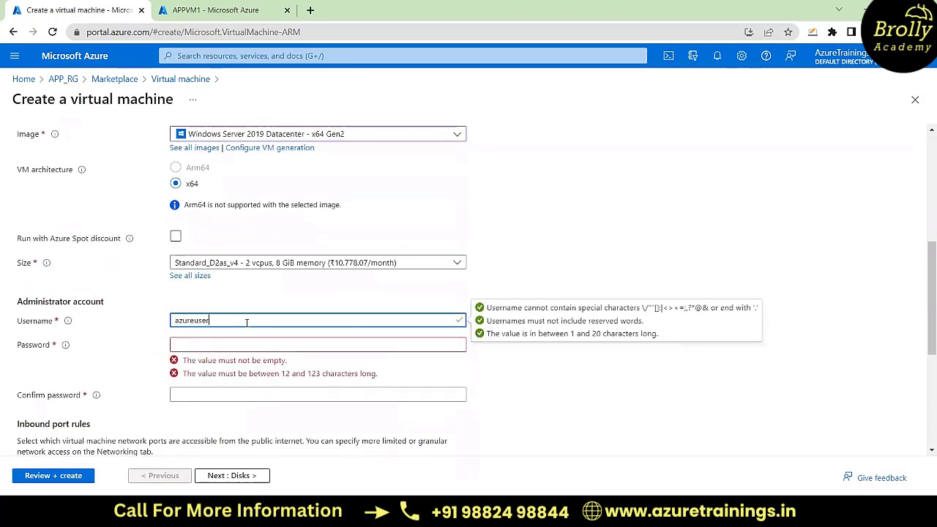
key("Tab")
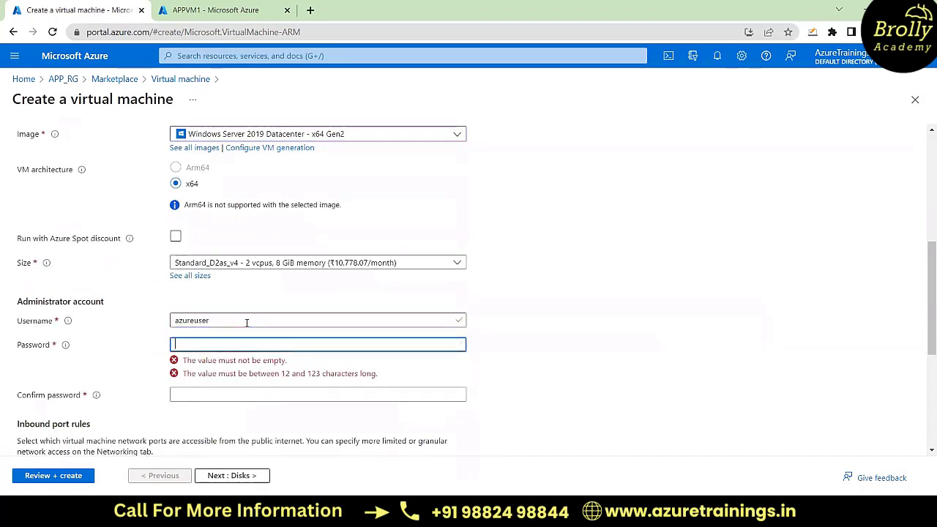
type("••••••••••")
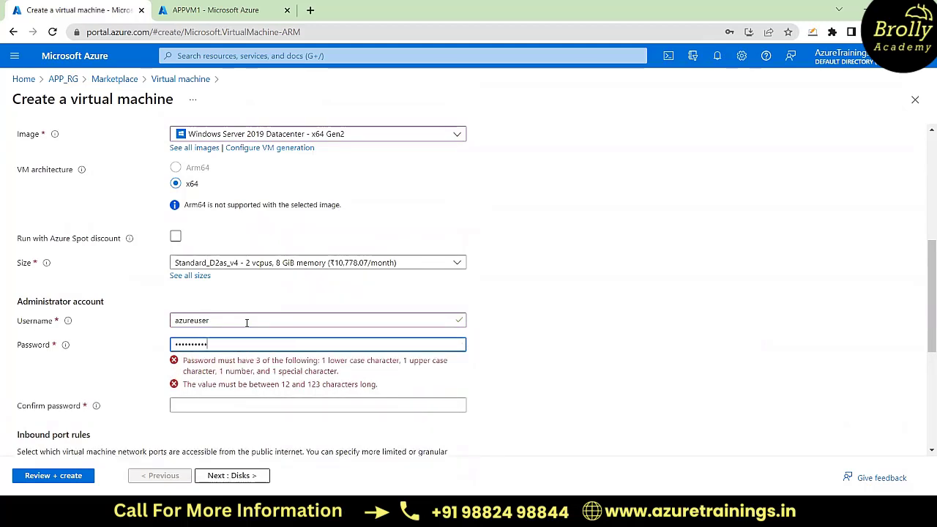
type("•")
left_click(194, 370)
type("••••")
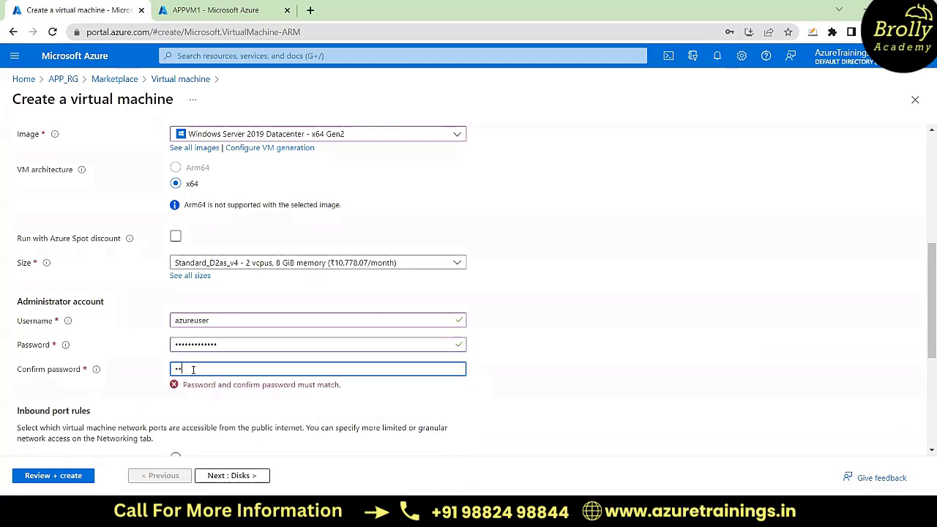
type("•••••••")
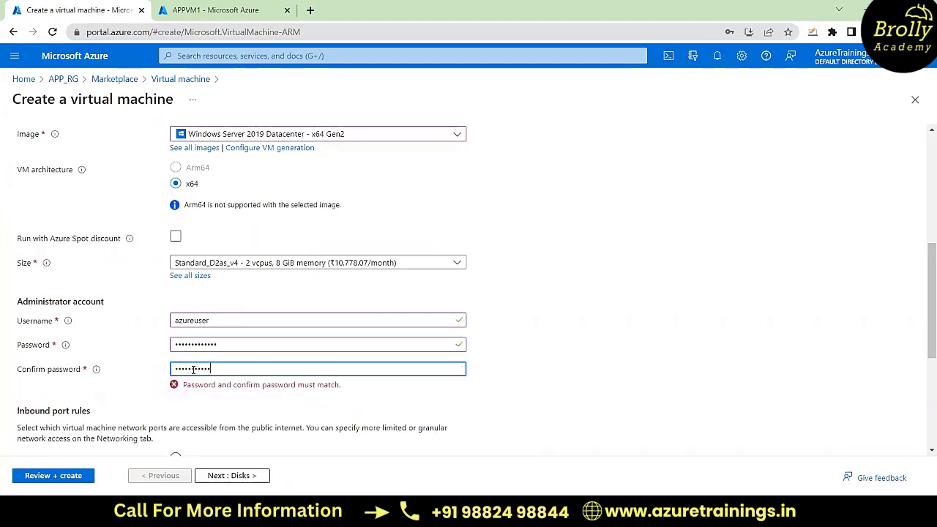
type("•")
Step: Go through the disk, networking and management settings, and enable boot diagnostics with a custom storage account in the monitoring settings
scroll(341, 394, "down", 3)
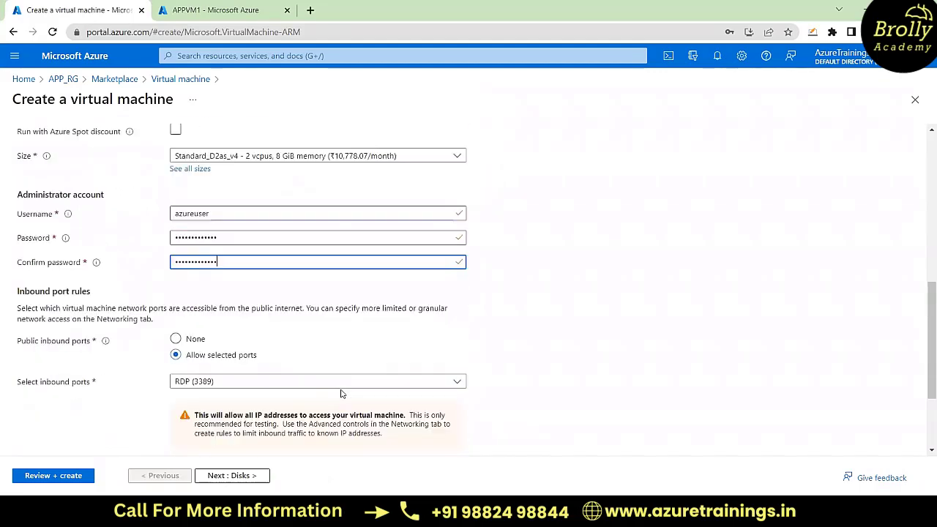
scroll(326, 350, "up", 10)
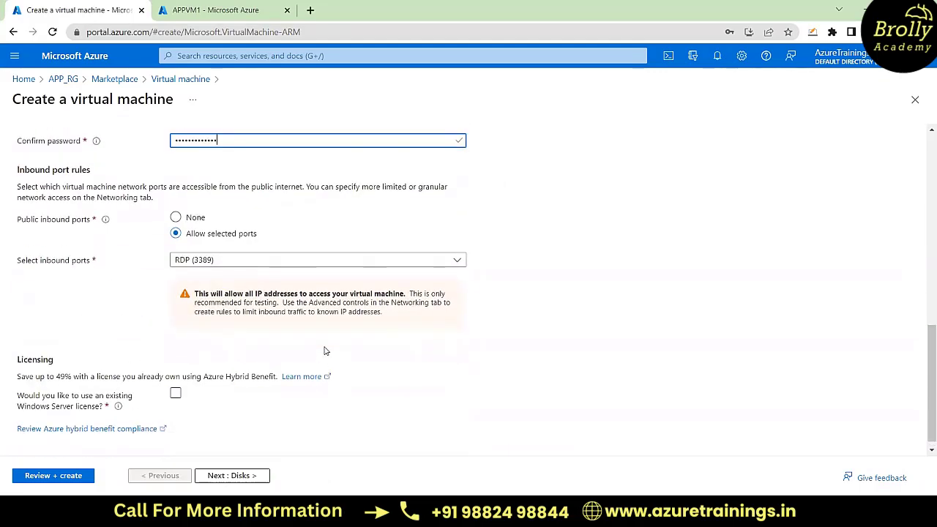
left_click(64, 149)
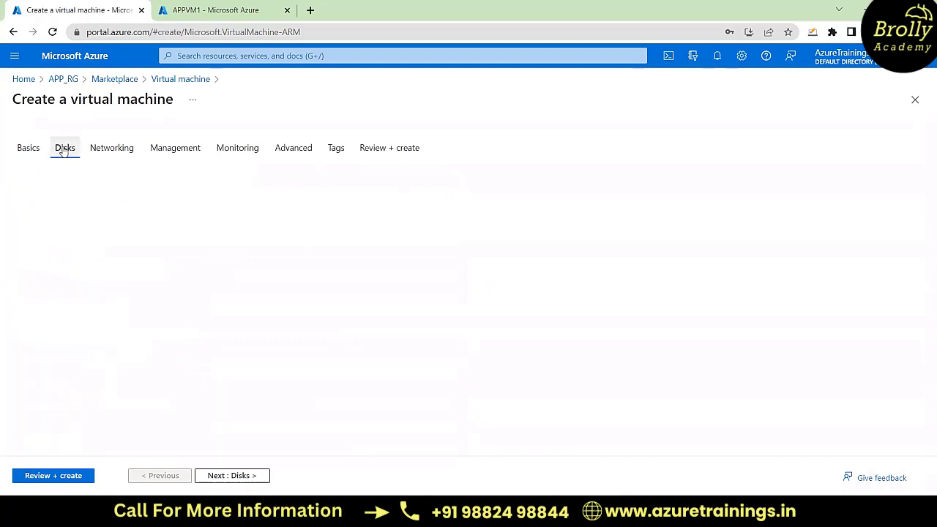
left_click(123, 150)
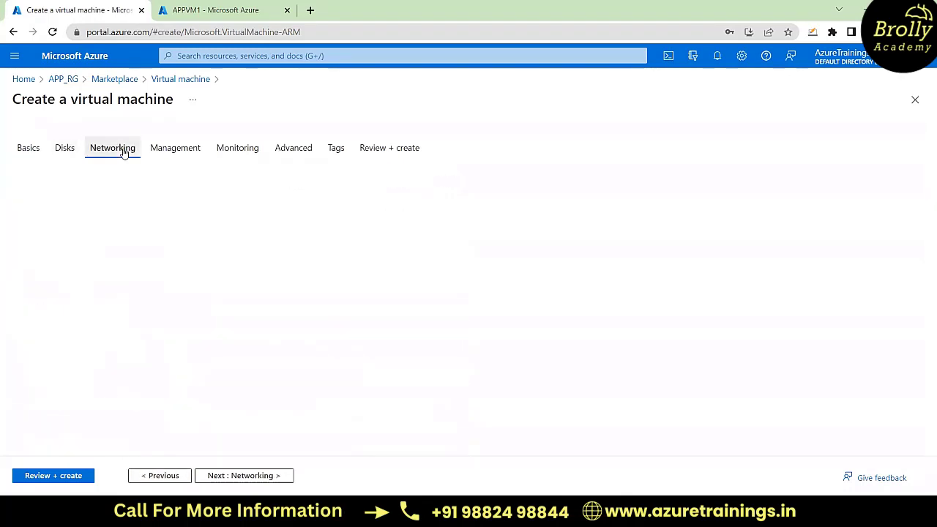
left_click(176, 152)
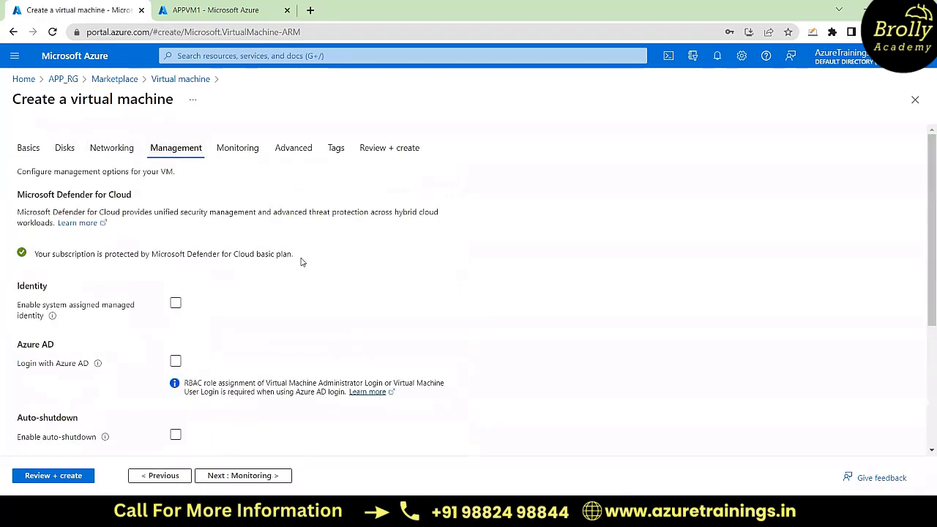
scroll(303, 263, "down", 3)
scroll(302, 262, "up", 3)
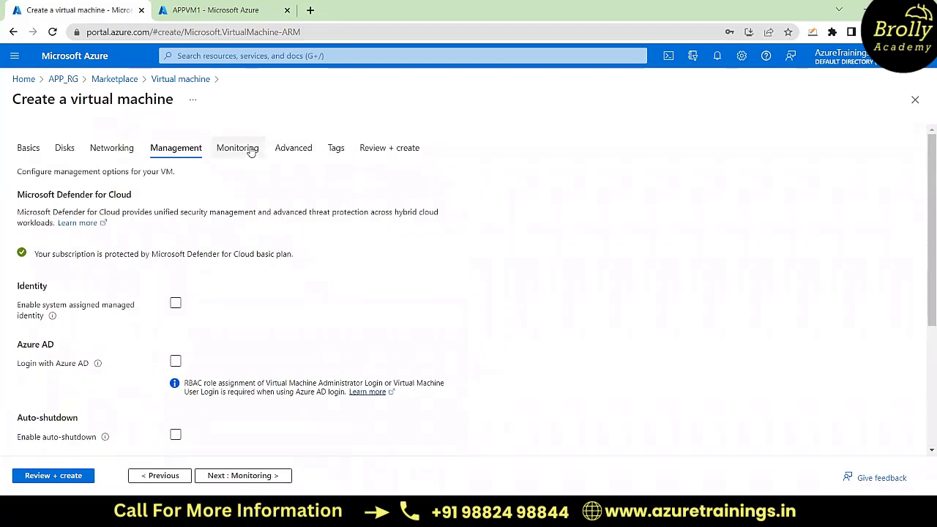
left_click(248, 148)
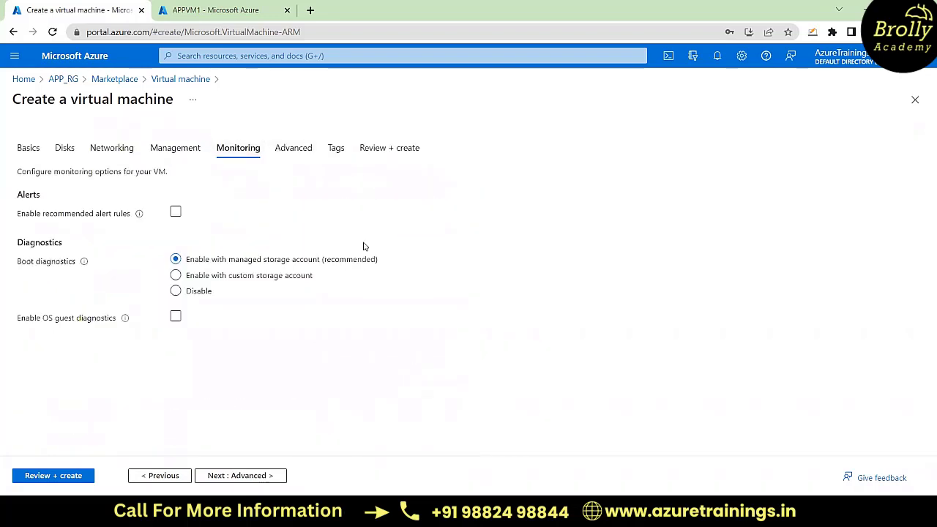
mouse_move(84, 264)
left_click(223, 282)
left_click(176, 278)
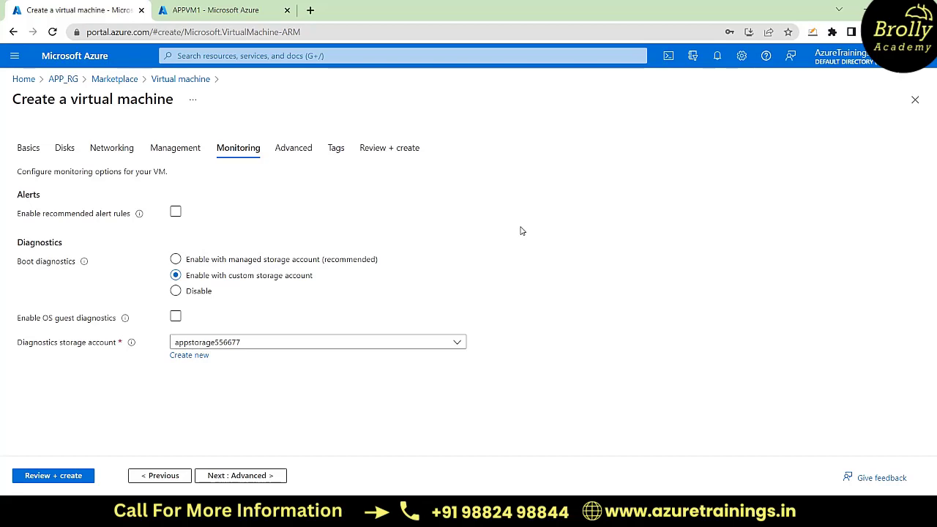
Step: Search Google Images for "boot error windows 10" in a new browser tab and enlarge the Help Desk Geek image
left_click(310, 10)
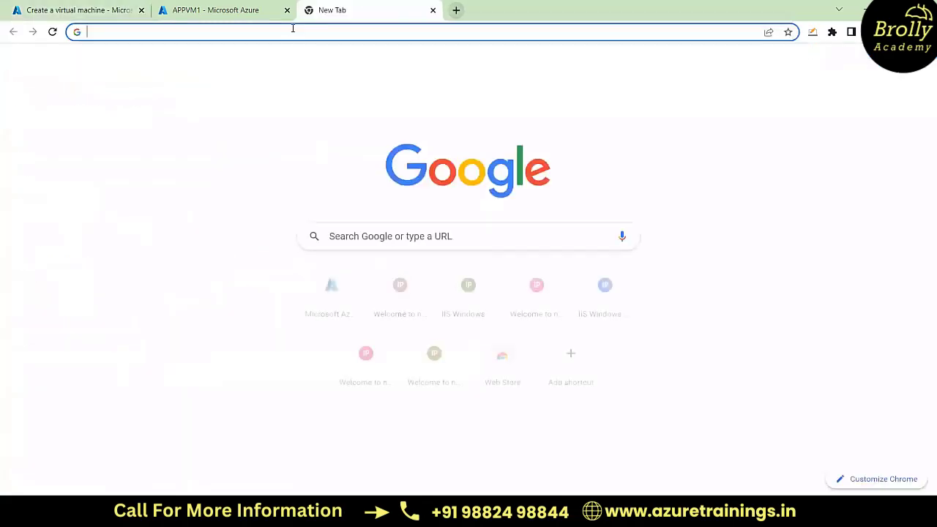
type("boot ")
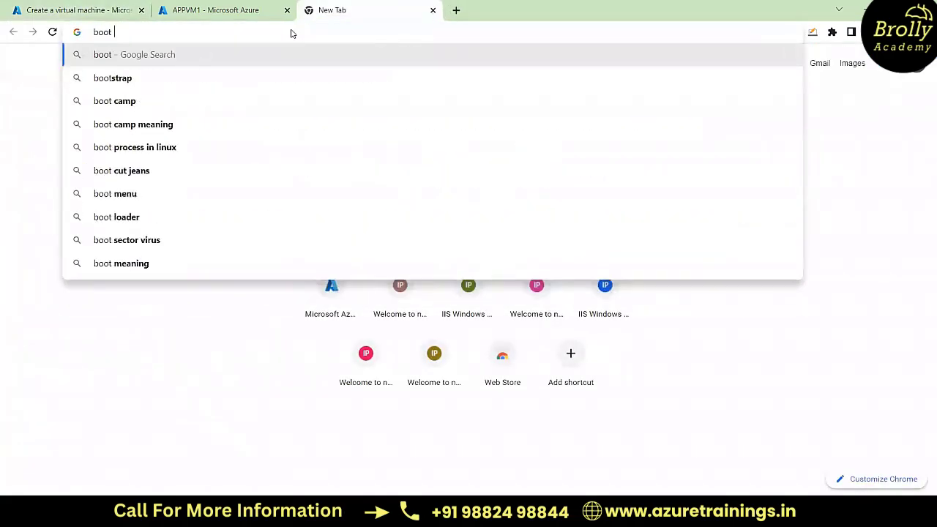
type("error")
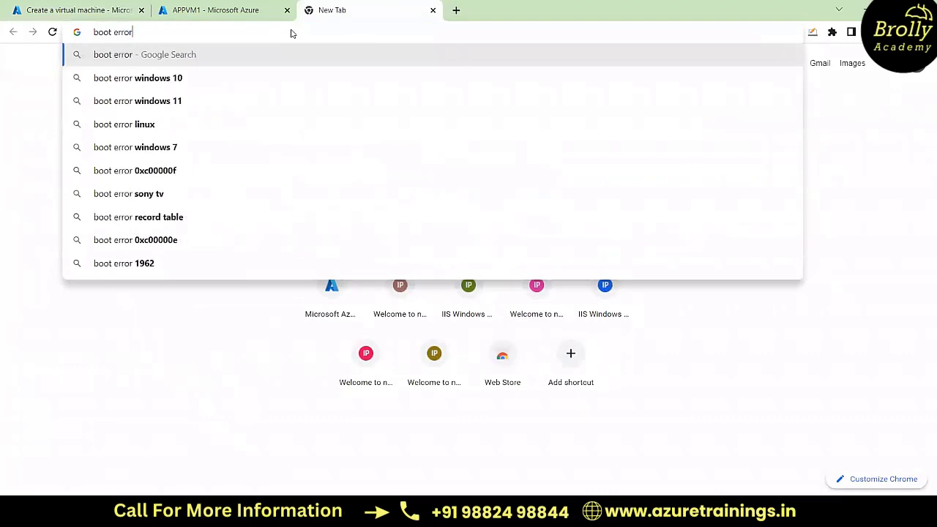
key("Down")
key("Return")
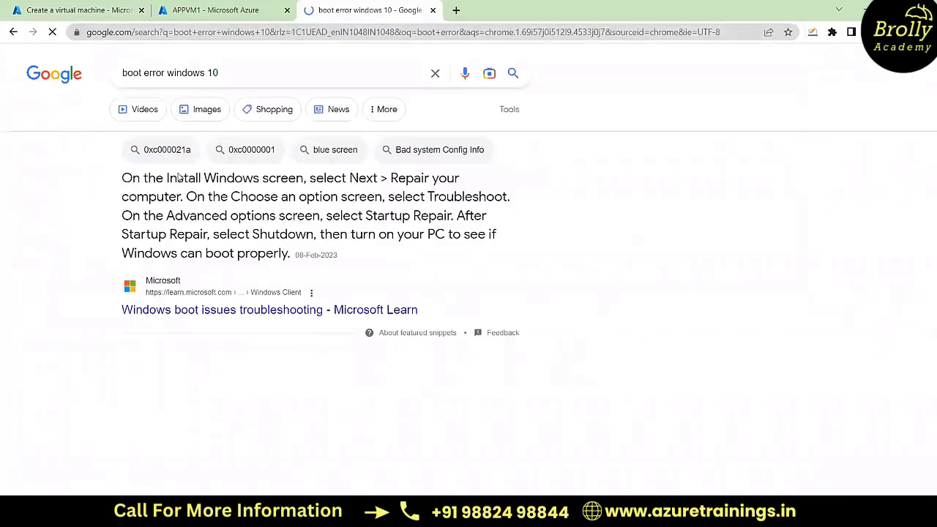
left_click(206, 113)
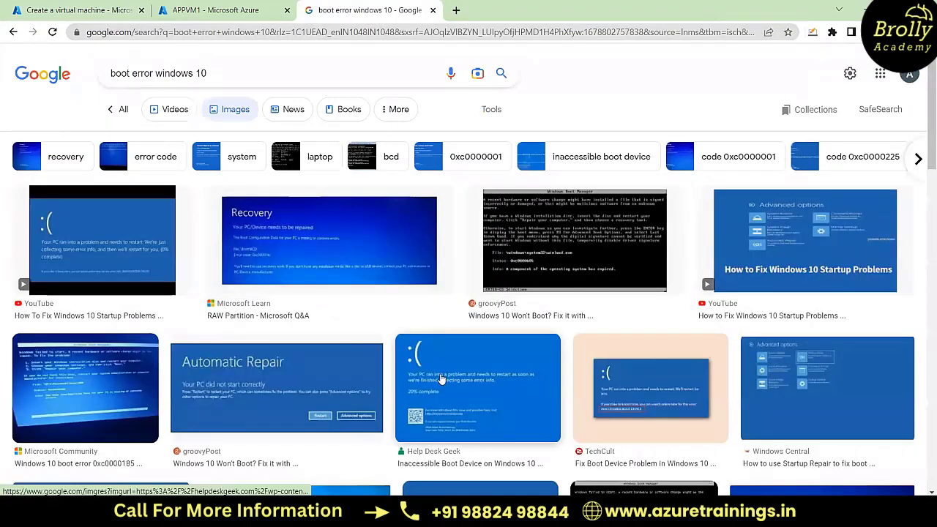
left_click(472, 359)
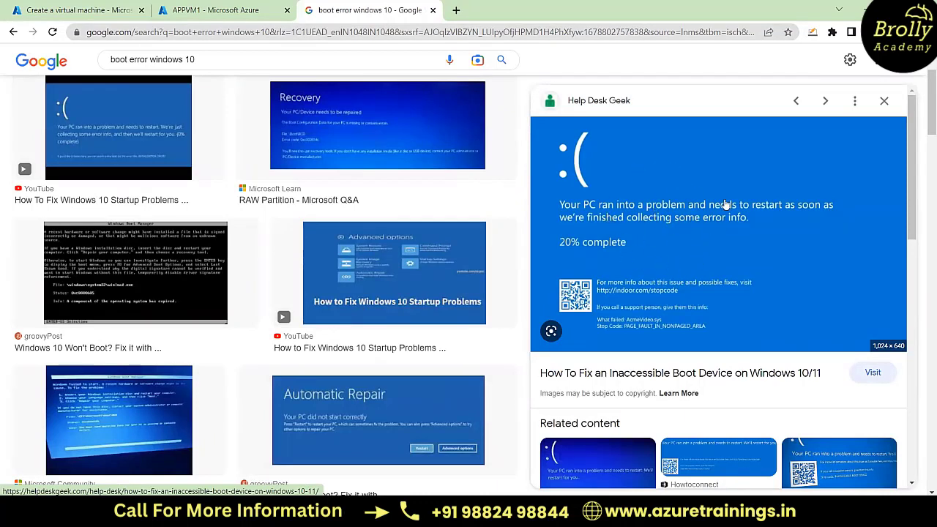
Step: Return to the APPVM1 virtual machine page
left_click(204, 8)
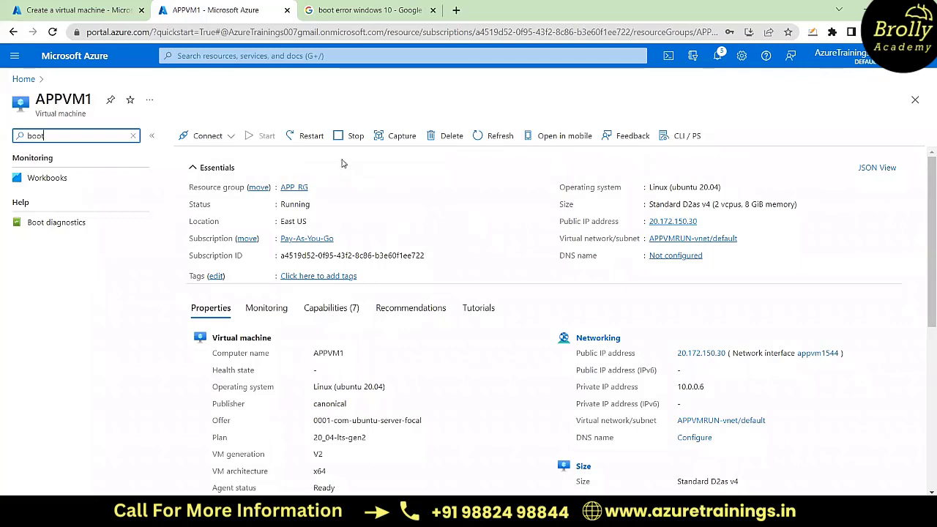
Step: Copy the public IP address of APPVM1 and try to connect to 20.172.150.30 with Remote Desktop Connection
left_click(93, 11)
left_click(253, 10)
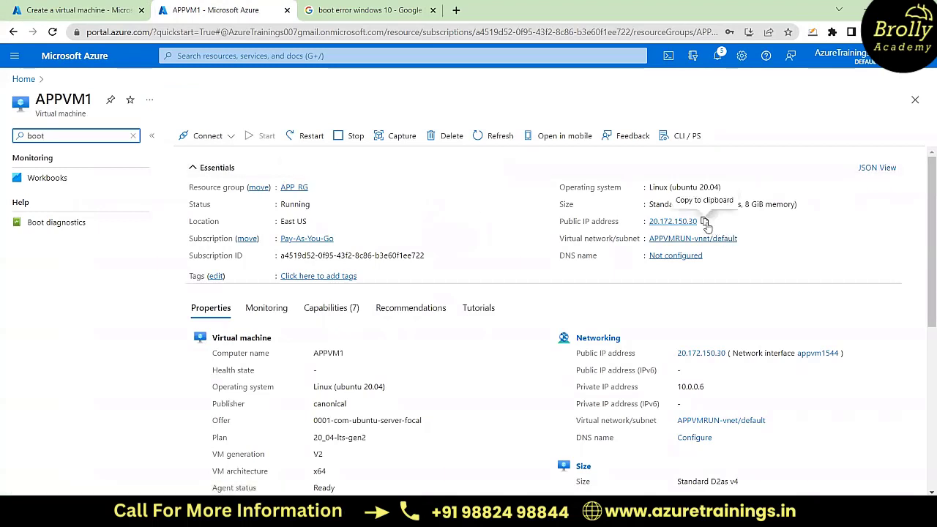
left_click(704, 222)
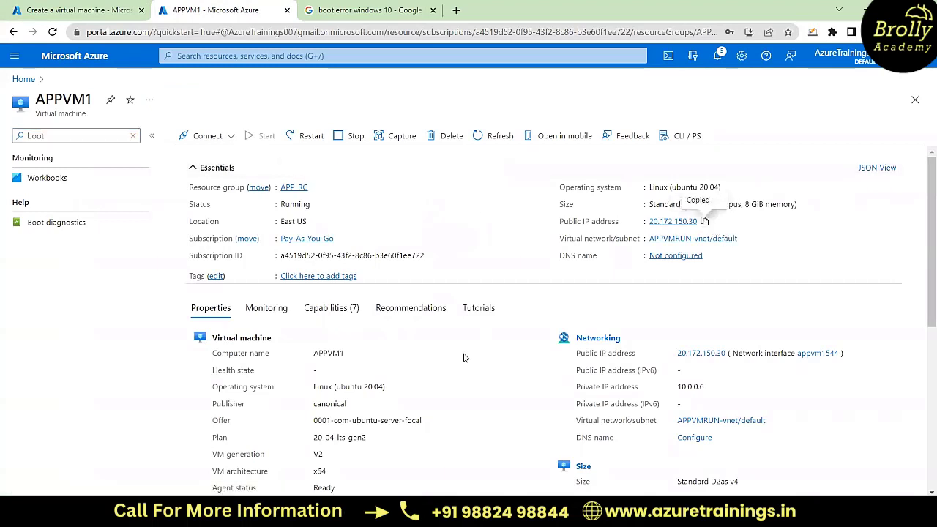
key("super+r")
key("Return")
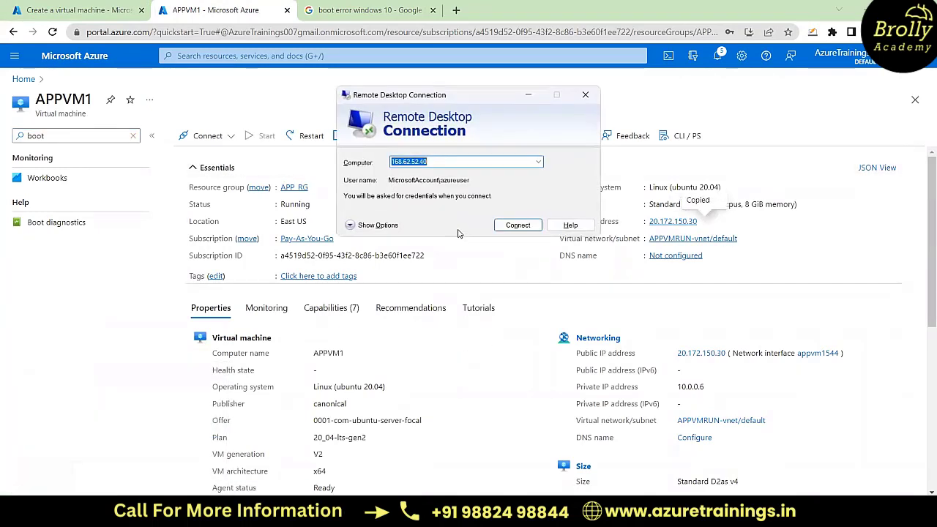
key("ctrl+v")
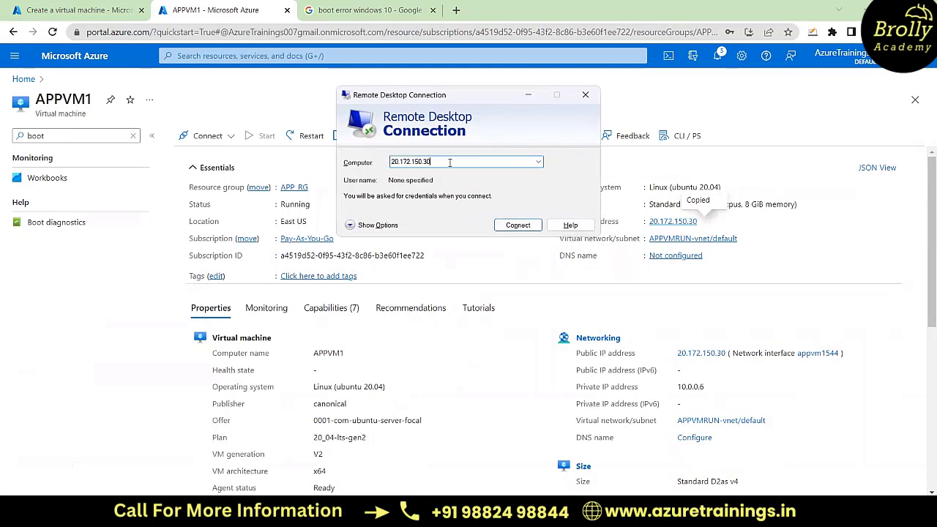
key("Return")
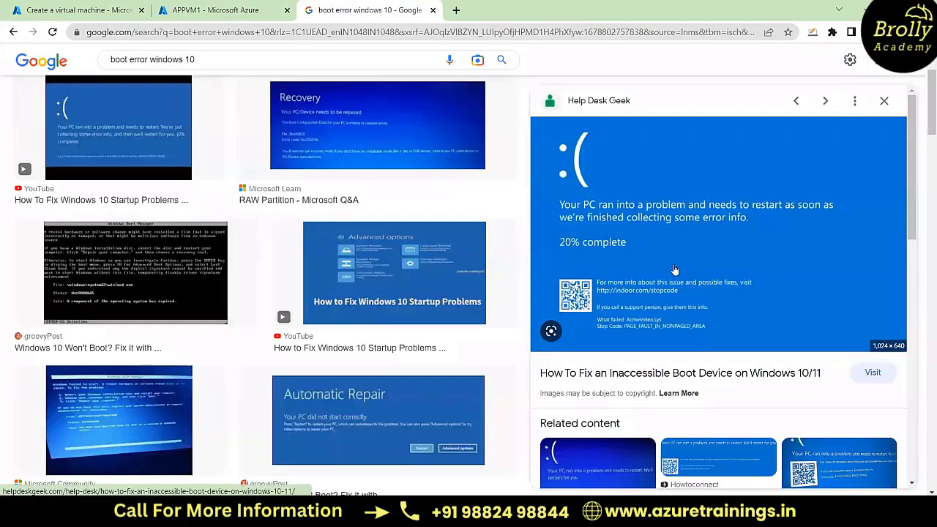
Step: Review the Windows 10 boot error images, and return to APPVM1 to dismiss and close Remote Desktop Connection
scroll(674, 270, "down", 3)
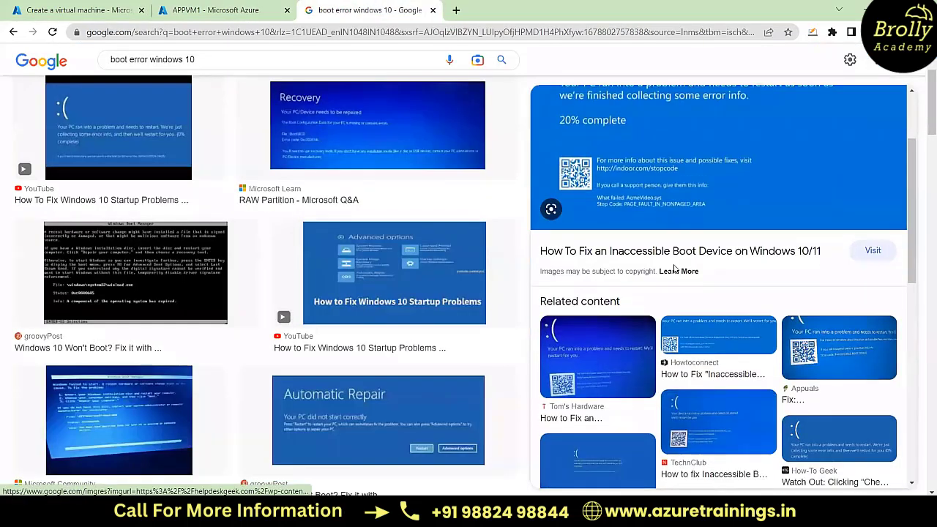
scroll(674, 270, "up", 5)
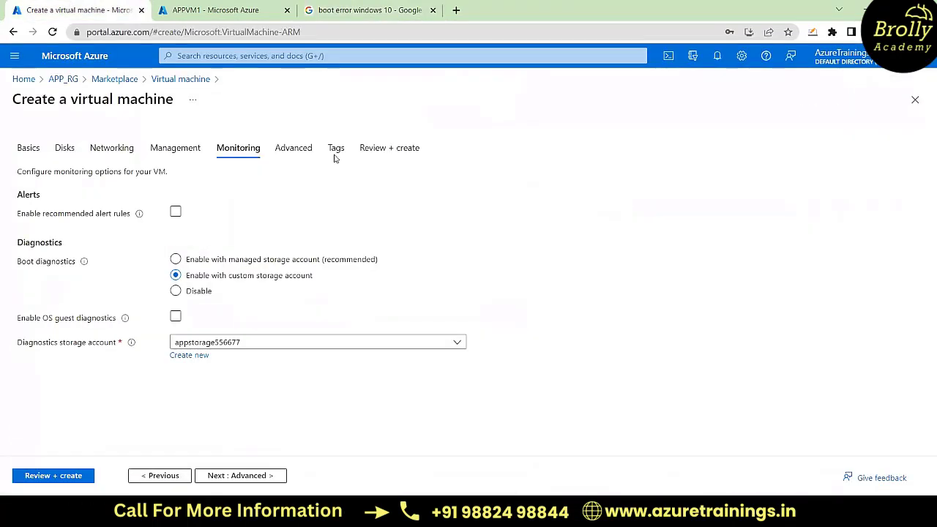
left_click(216, 9)
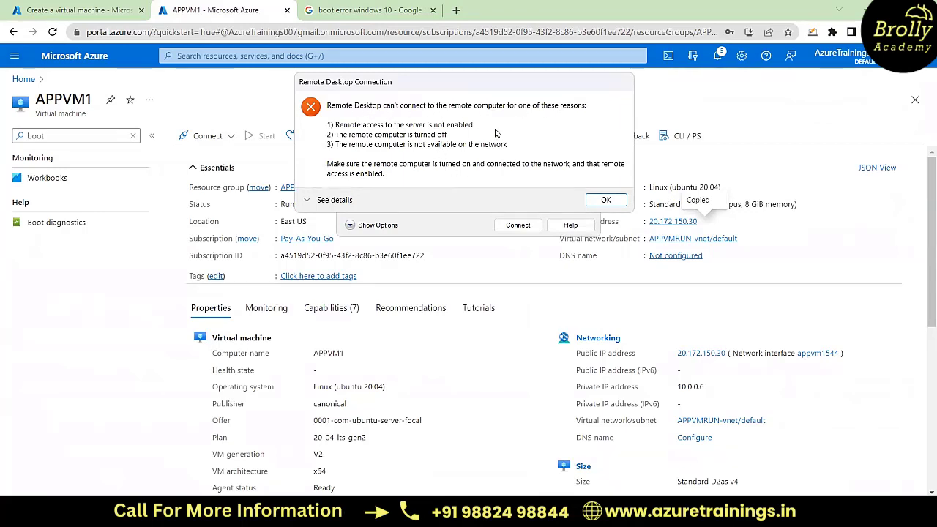
left_click(606, 199)
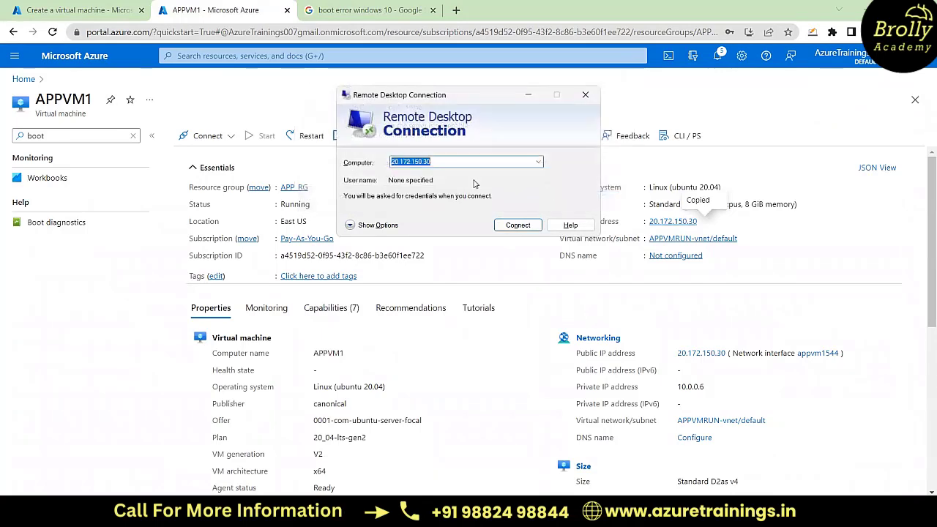
left_click(585, 95)
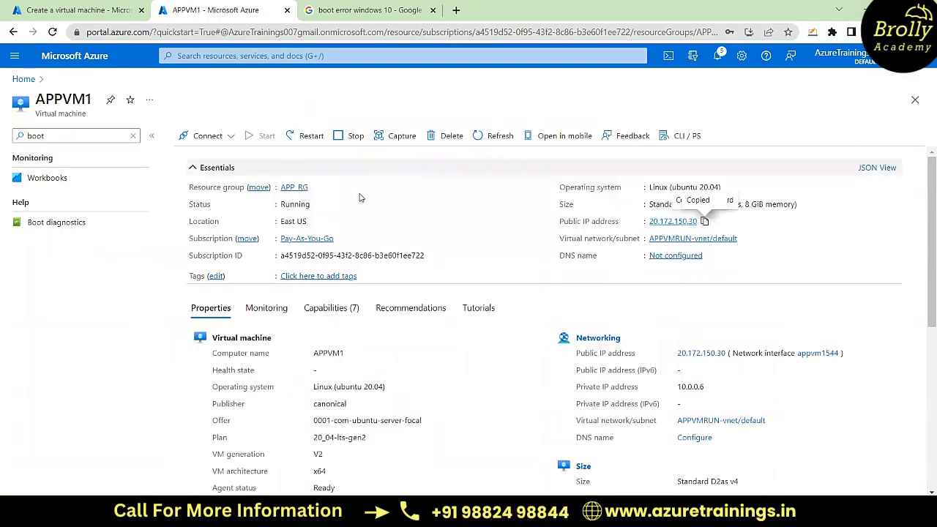
Step: Check the boot diagnostics option in the VM creation form and examine the boot diagnostics screenshot of APPVM1
left_click(370, 9)
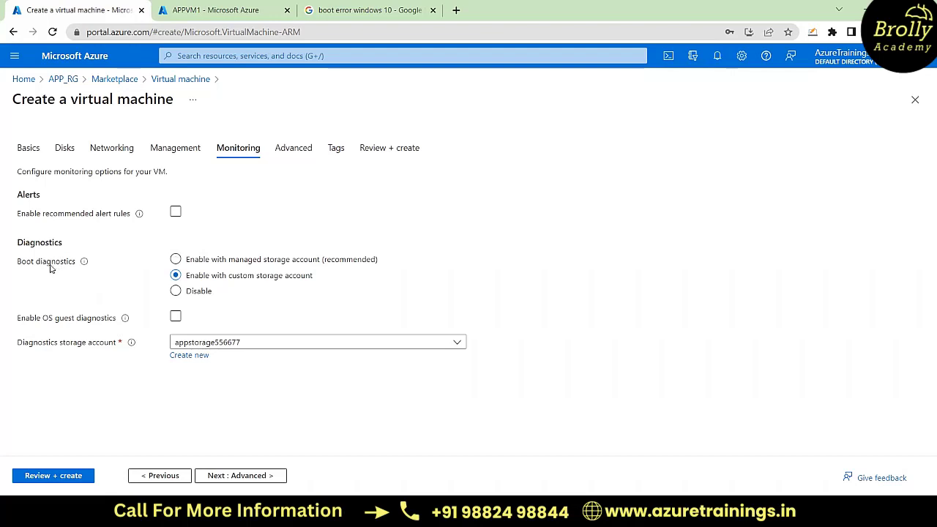
mouse_move(80, 268)
left_click(231, 9)
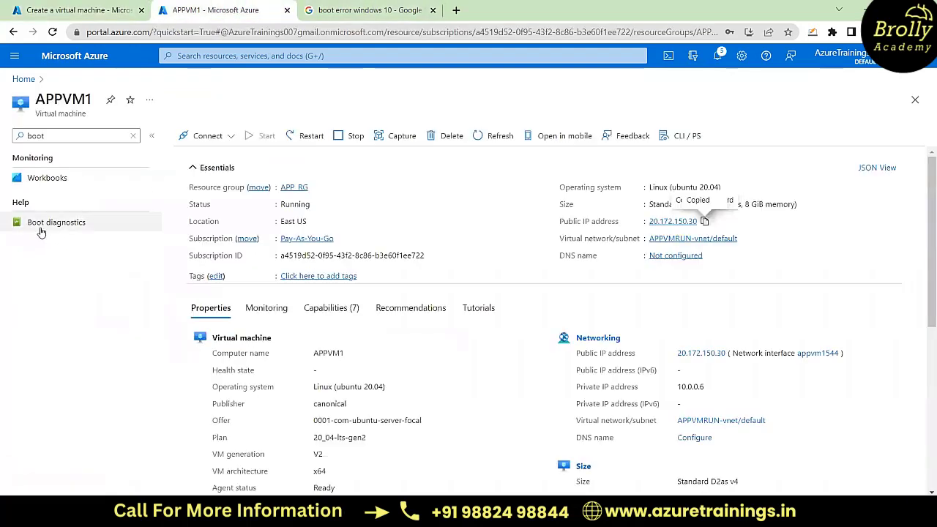
left_click(42, 171)
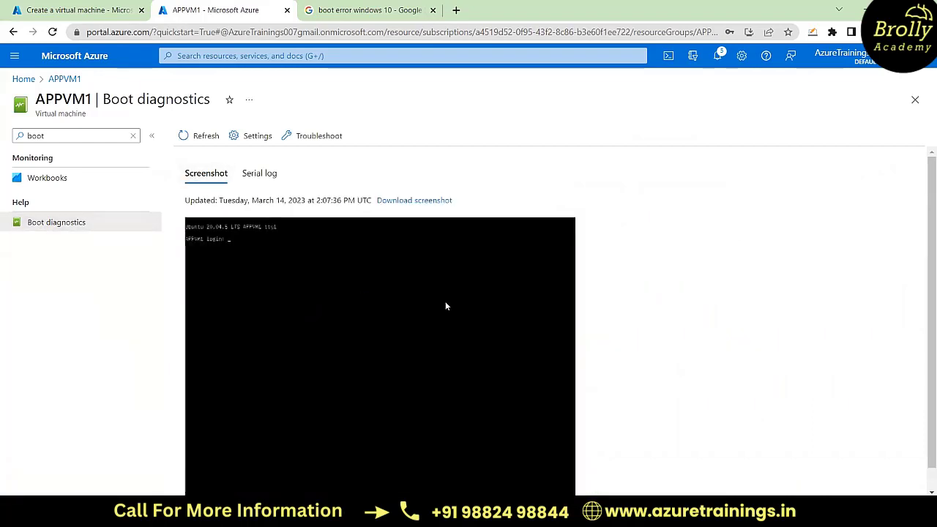
scroll(446, 305, "down", 1)
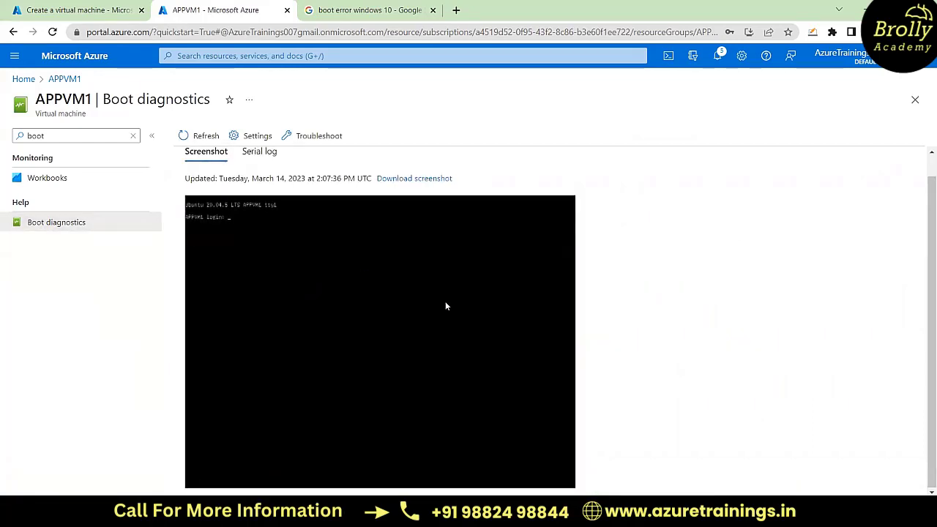
scroll(445, 306, "up", 1)
scroll(445, 306, "down", 1)
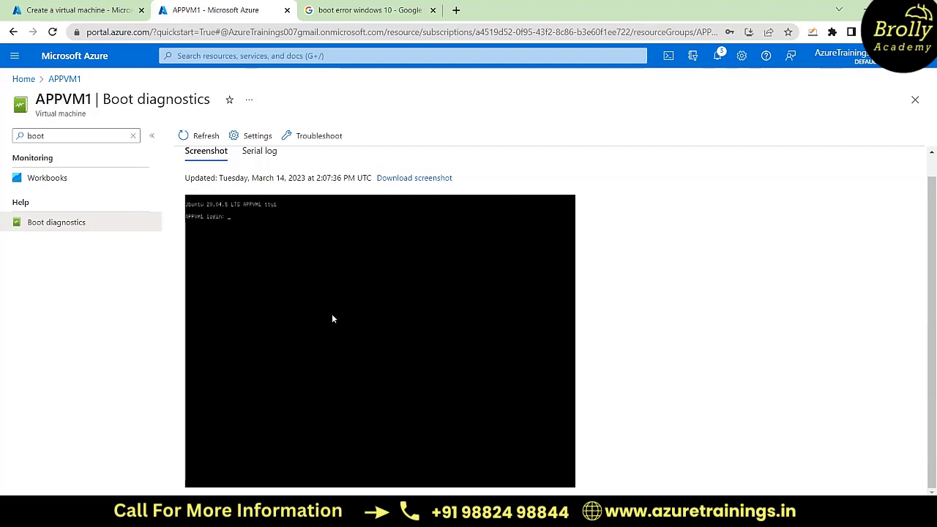
scroll(446, 313, "up", 1)
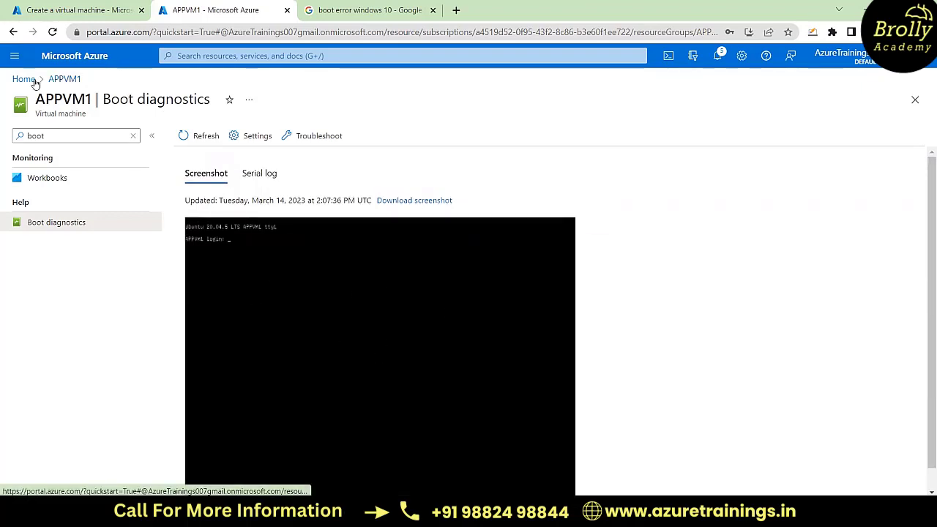
Step: Open the APPVM2 virtual machine from the portal home page and examine its boot diagnostics screenshot
left_click(25, 80)
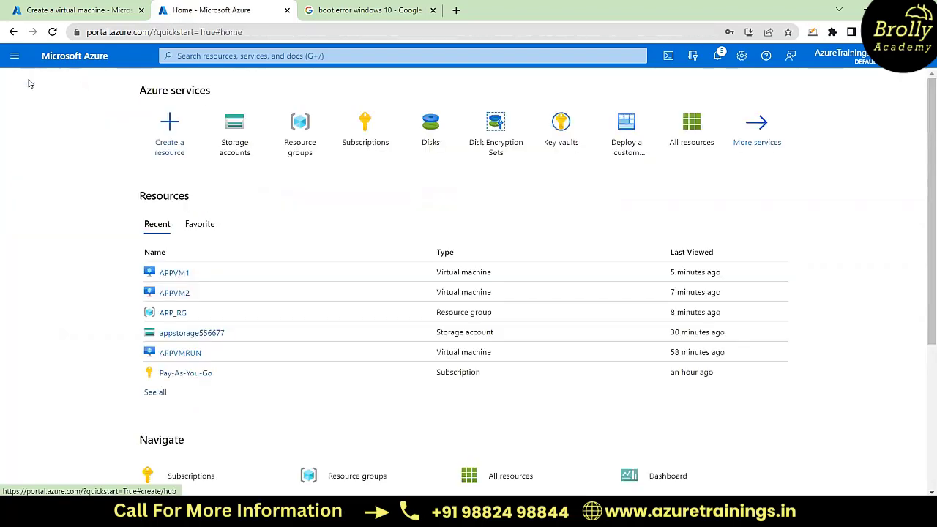
left_click(176, 293)
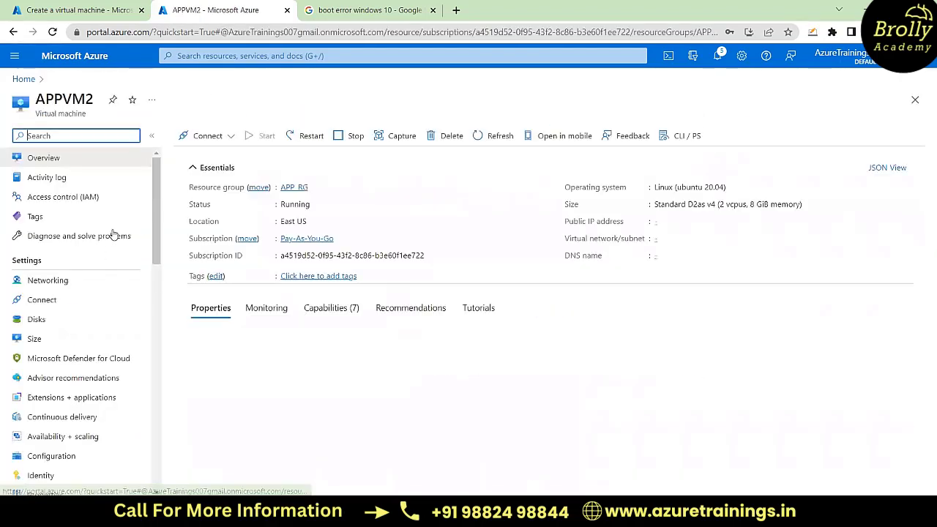
scroll(79, 371, "down", 10)
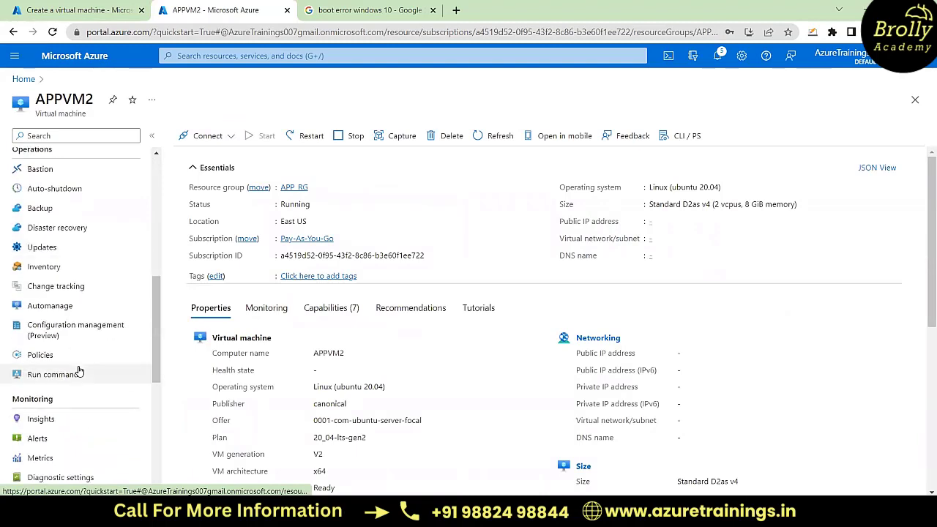
scroll(79, 371, "down", 5)
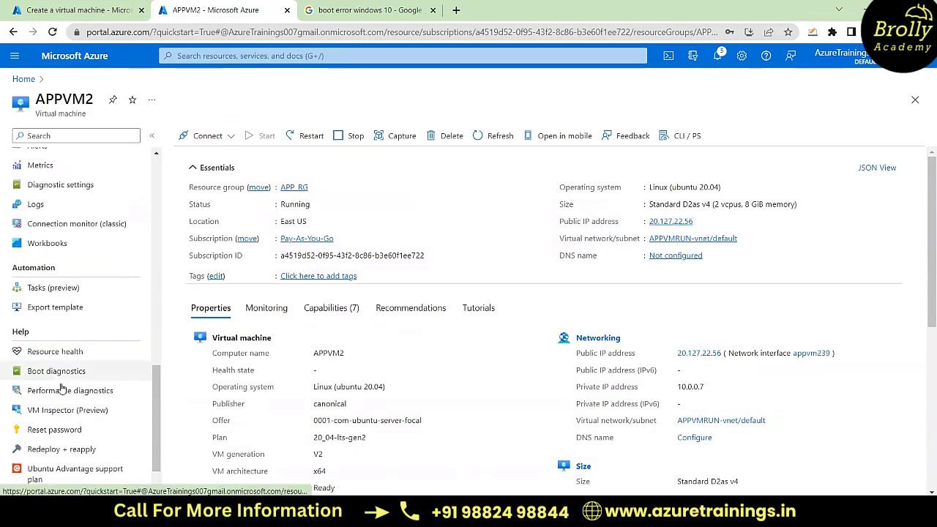
left_click(46, 373)
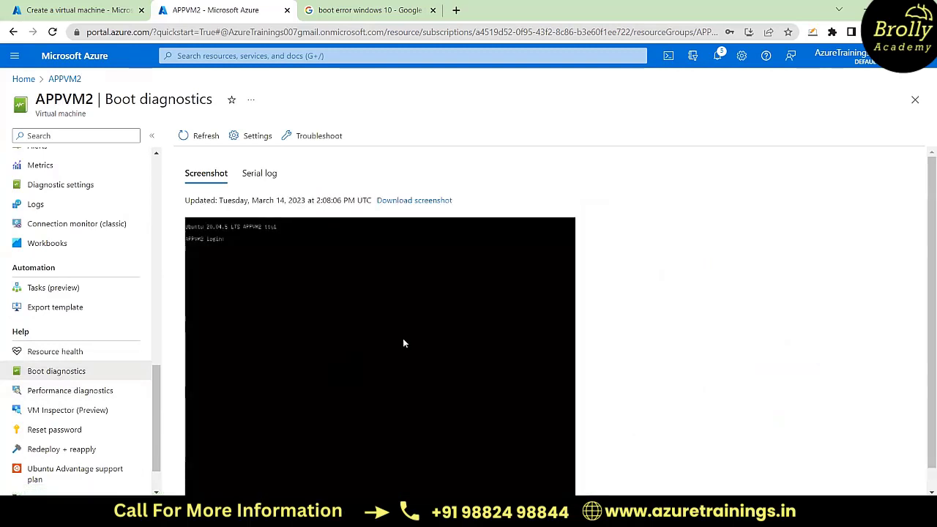
scroll(461, 348, "down", 1)
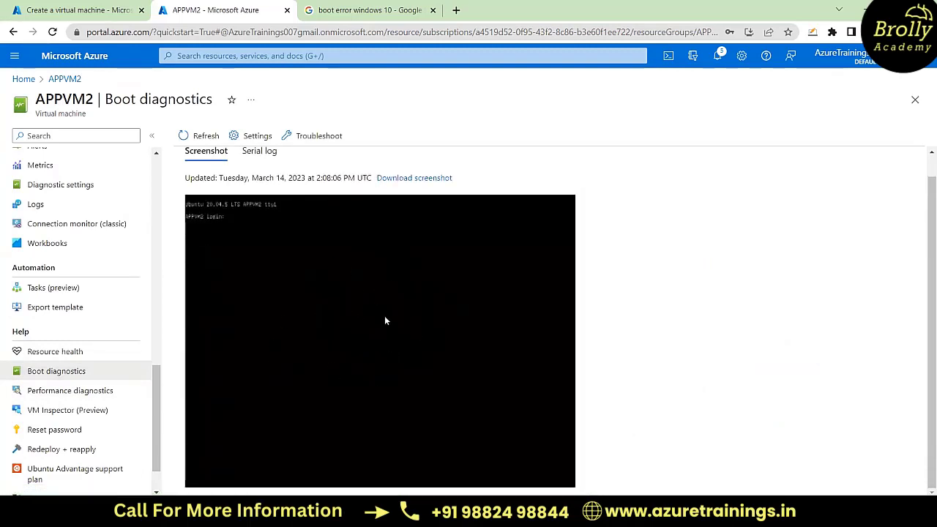
scroll(433, 306, "up", 1)
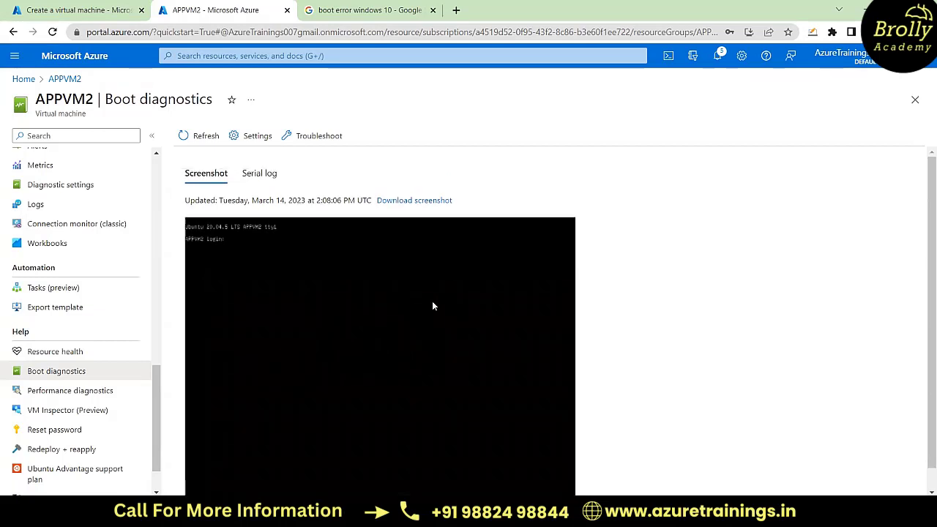
scroll(432, 306, "down", 1)
scroll(433, 306, "up", 1)
scroll(94, 334, "down", 1)
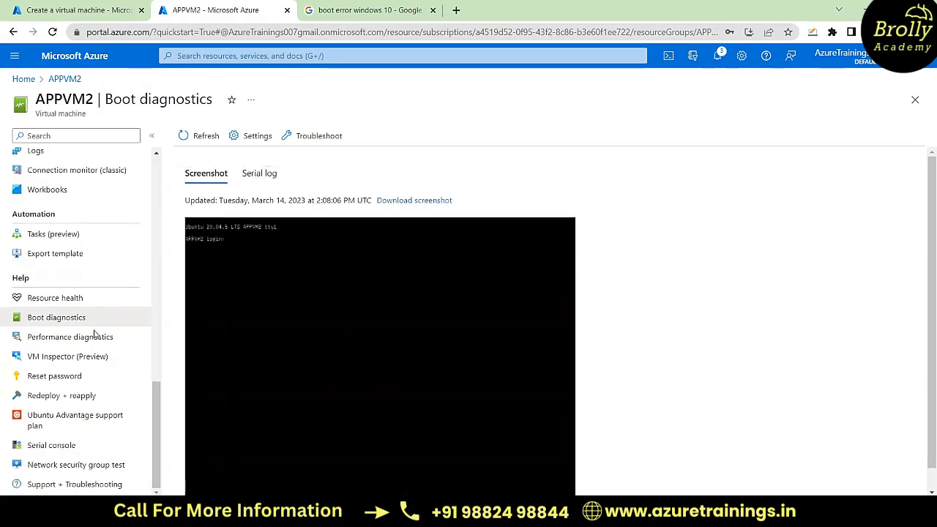
Step: Return to the APPVM2 overview and look through the machine's available settings
scroll(95, 333, "up", 10)
scroll(95, 334, "up", 3)
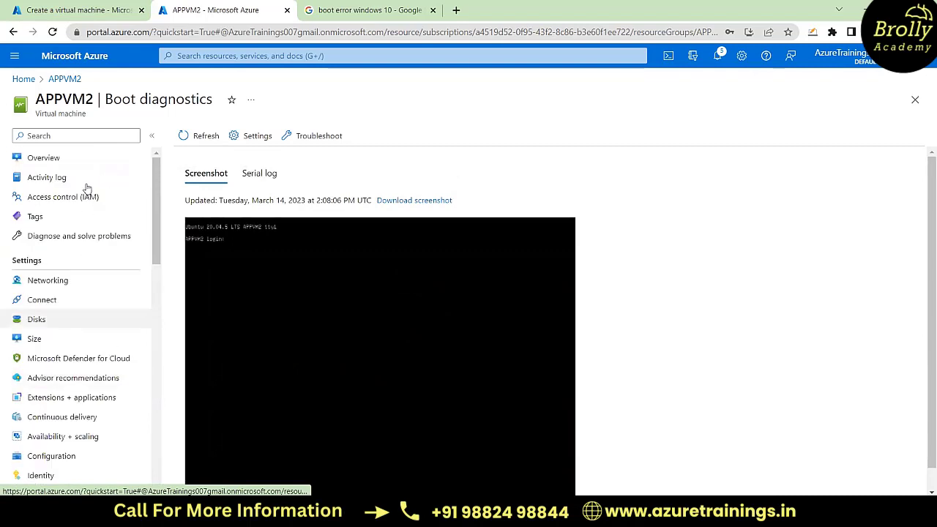
left_click(65, 160)
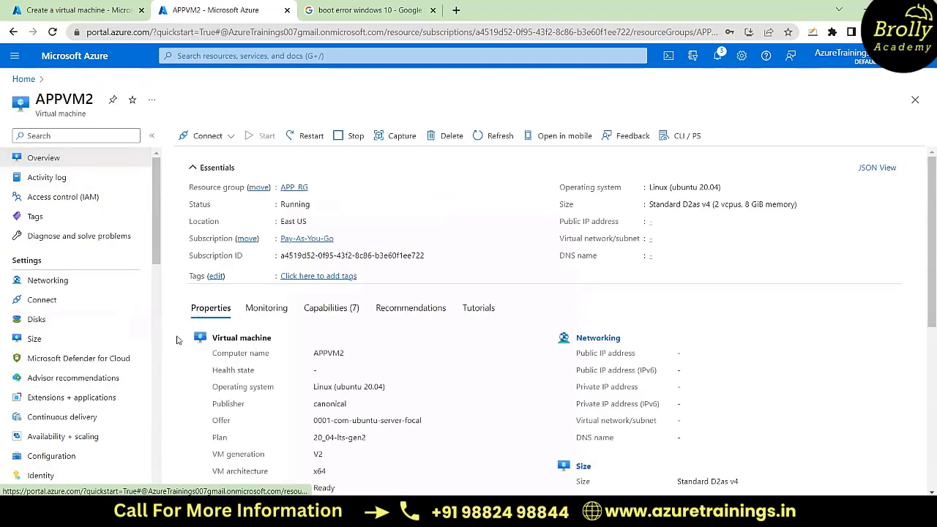
scroll(100, 376, "down", 3)
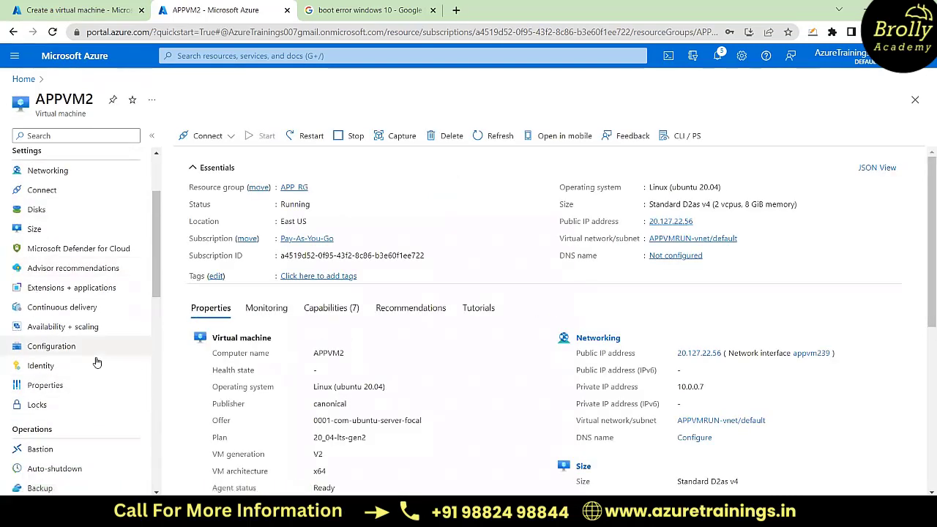
scroll(99, 357, "up", 3)
scroll(97, 361, "down", 8)
scroll(95, 344, "up", 8)
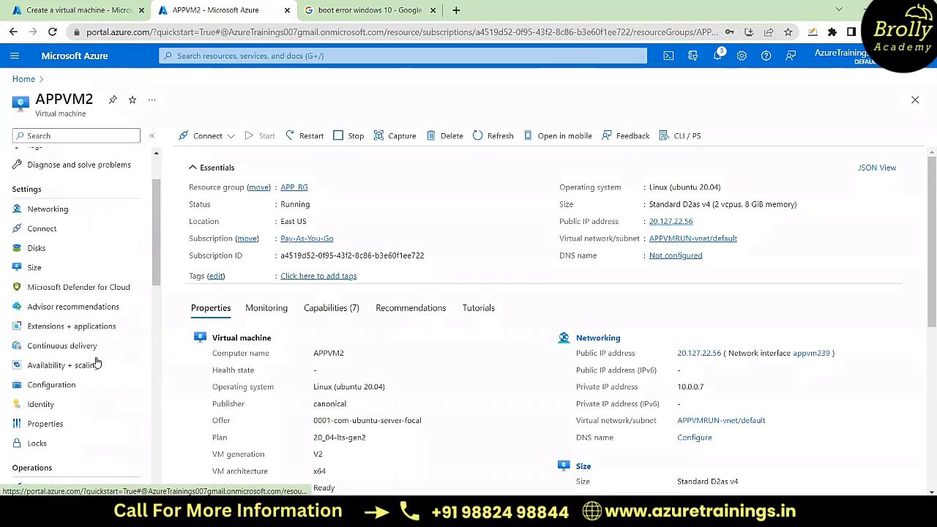
Step: Enable boot diagnostics with the custom storage account appstorage556677 for the new virtual machine, and validate and create it
left_click(61, 7)
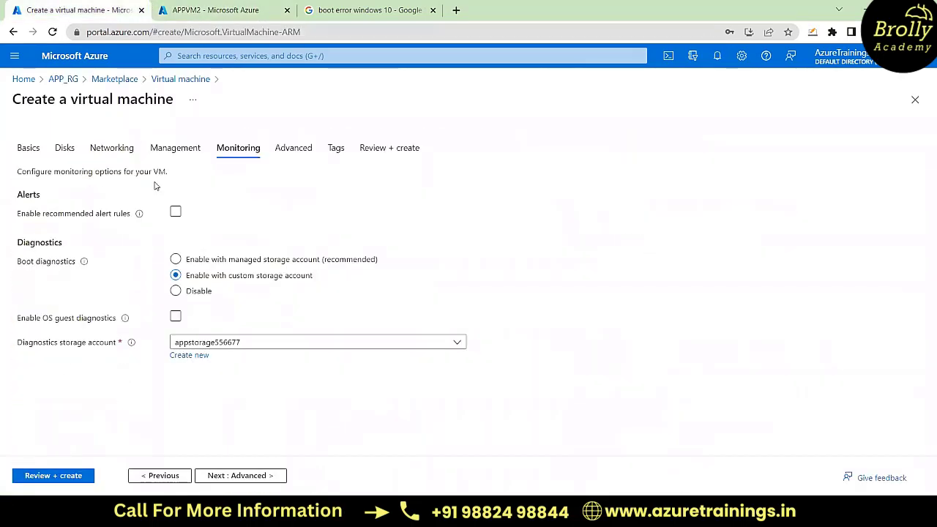
left_click(176, 260)
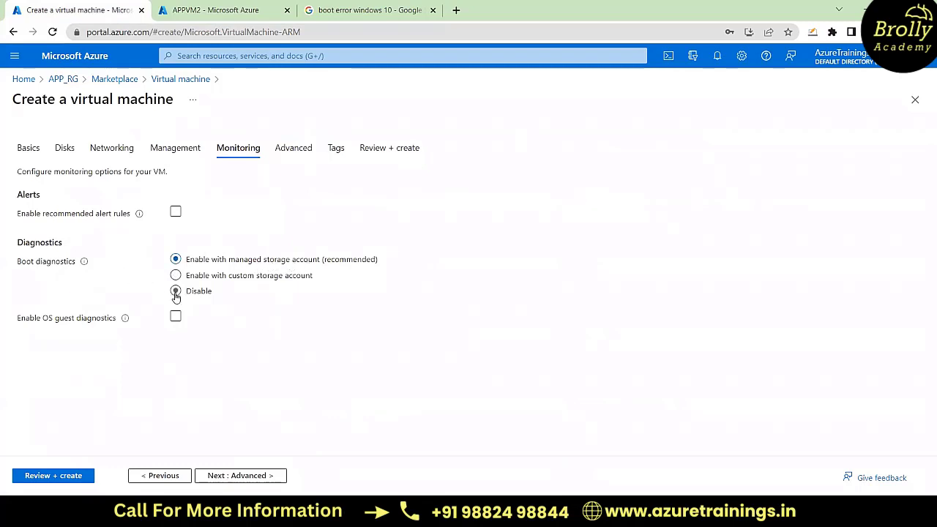
left_click(175, 277)
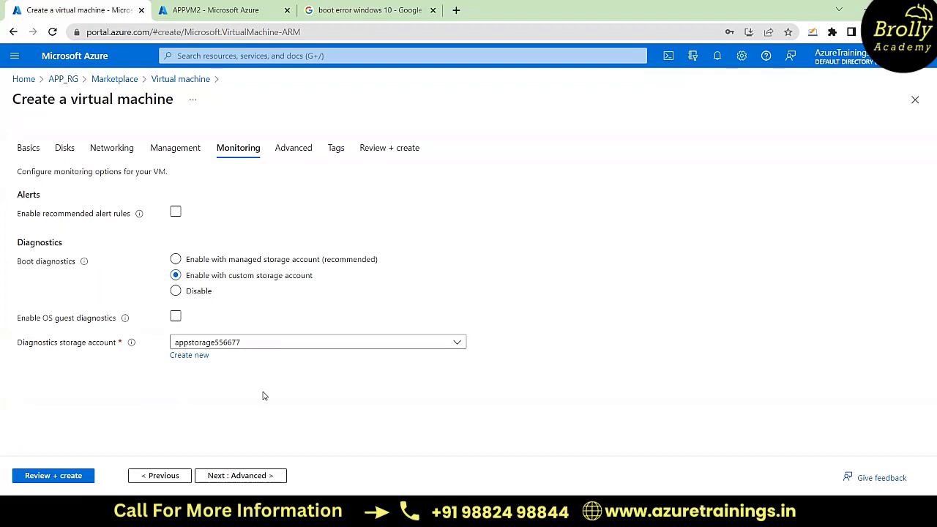
left_click(49, 480)
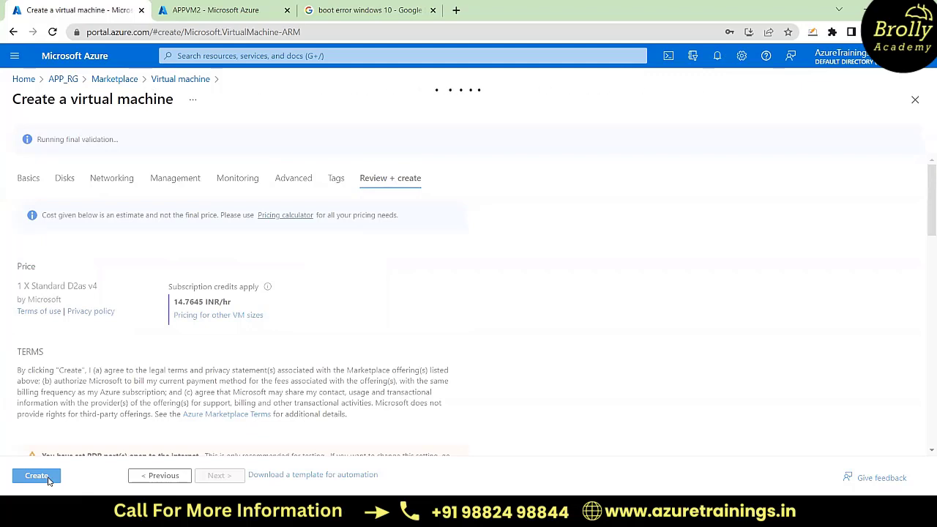
left_click(36, 476)
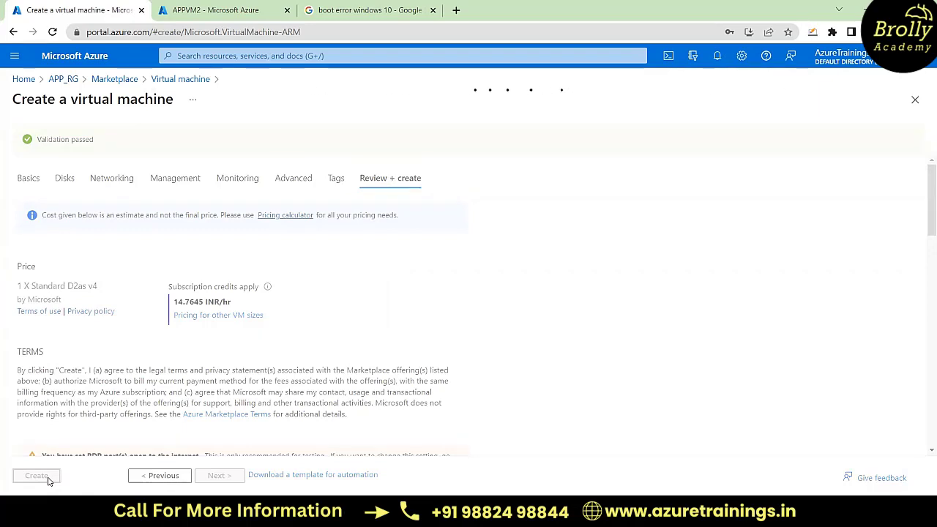
Step: Search the web for "boot diagnostics azure" in a new browser tab and open the Microsoft Learn article on Azure boot diagnostics
left_click(456, 11)
type("boot")
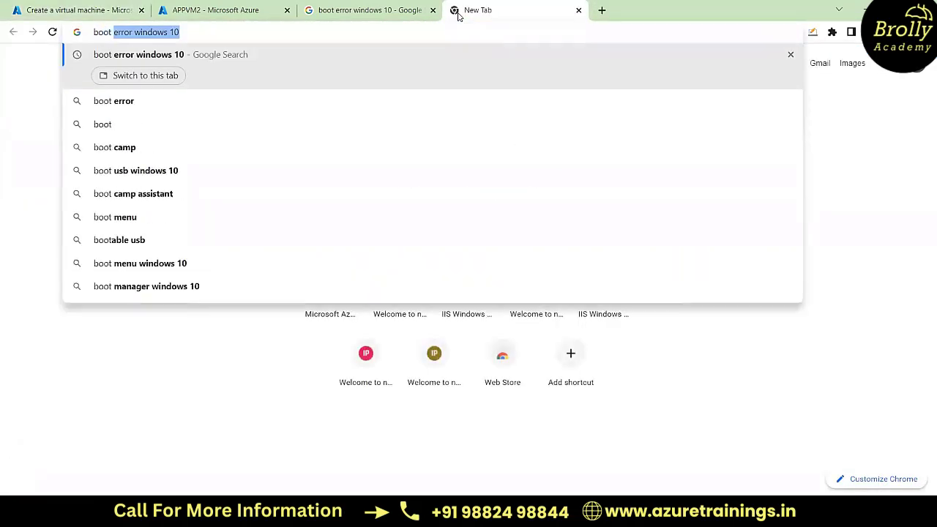
type(" diag")
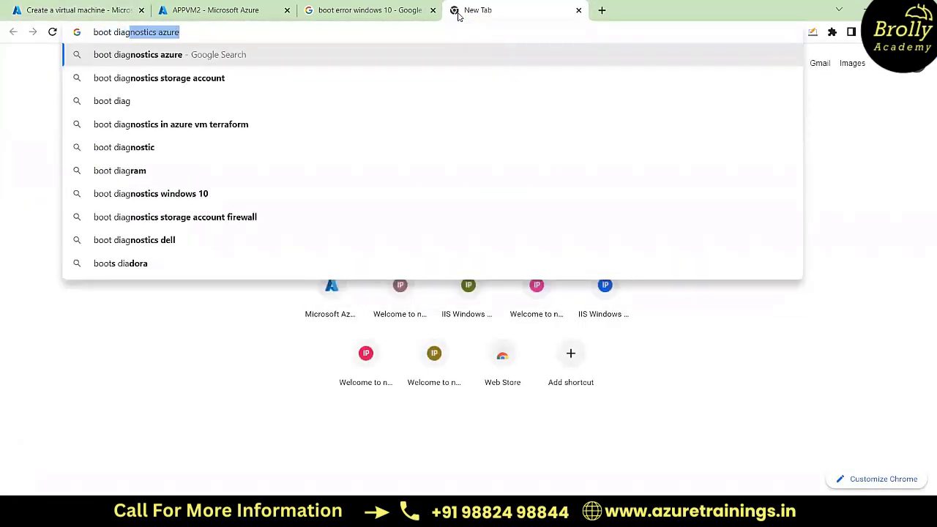
key("Return")
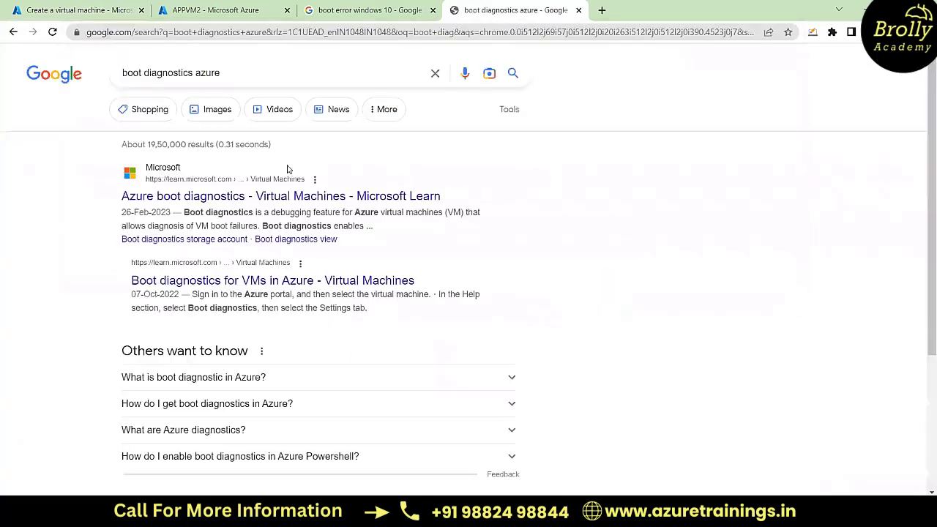
left_click(313, 196)
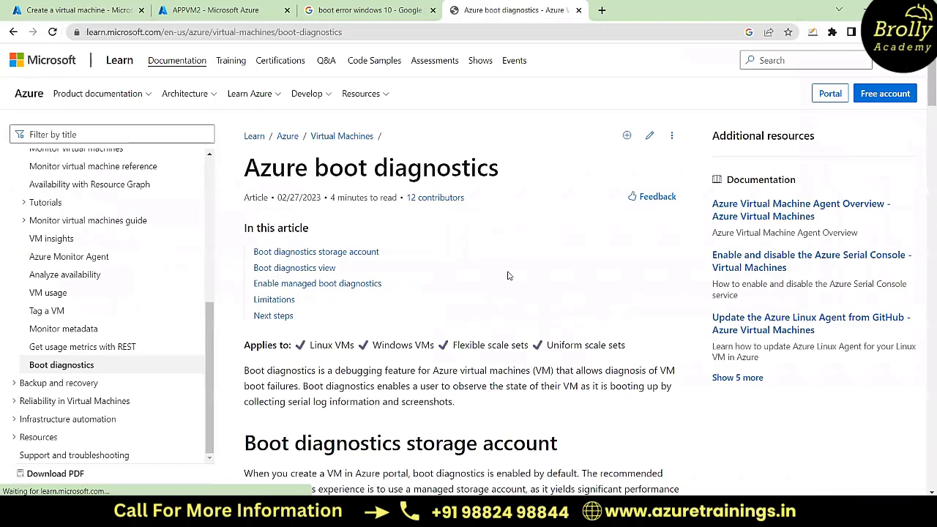
Step: Read the article's introduction and highlight the sentence on observing a VM's boot state through serial logs and screenshots
scroll(428, 392, "down", 1)
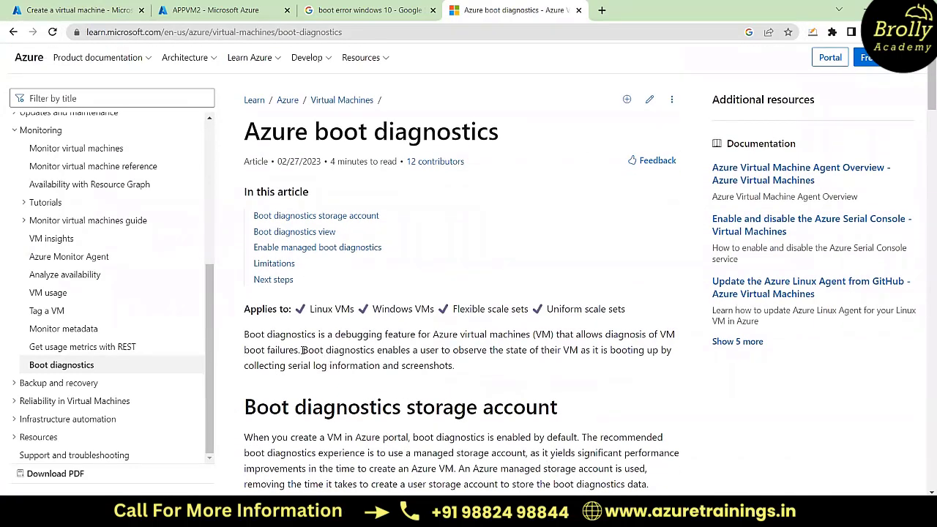
left_click_drag(302, 350, 645, 369)
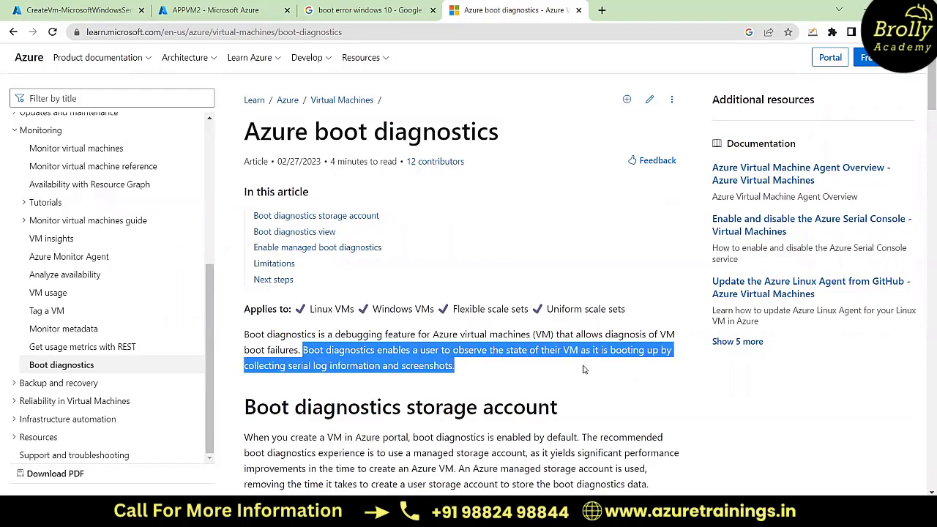
left_click(463, 373)
left_click_drag(302, 351, 454, 365)
Step: Return to the virtual machine deployment, wait for it to complete, open the APPVMboot resource and dismiss the notification
left_click(118, 7)
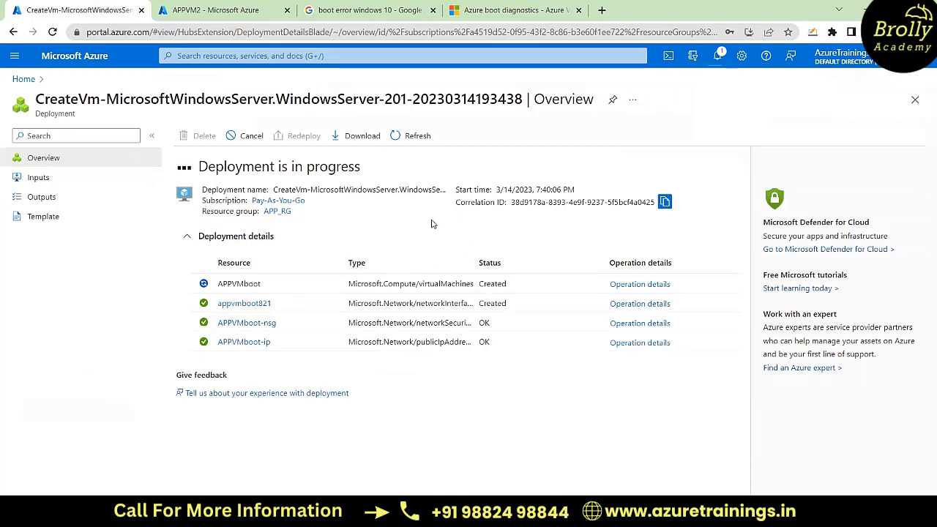
left_click(242, 6)
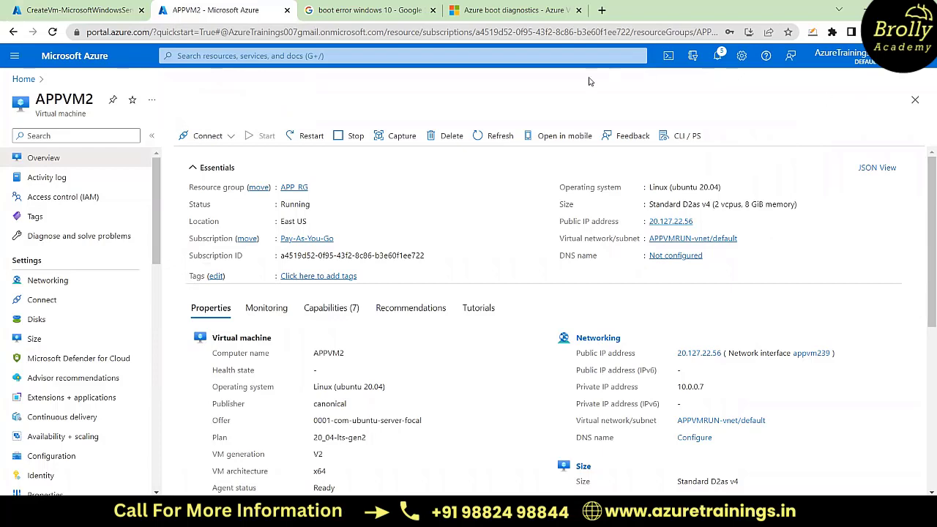
left_click(87, 10)
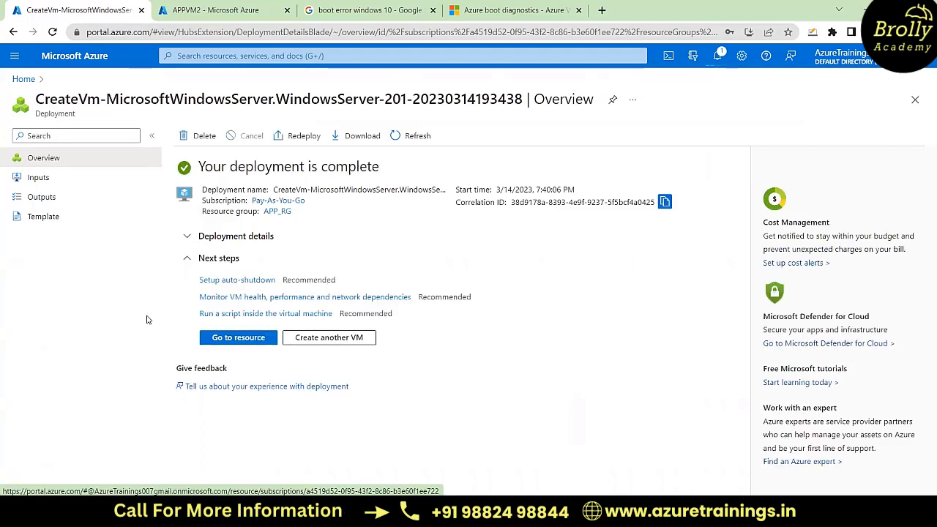
left_click(246, 340)
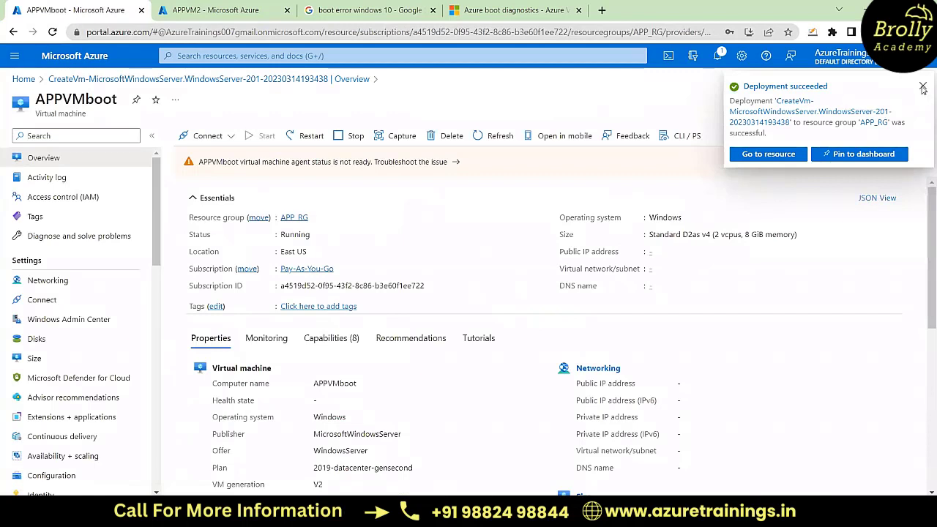
left_click(924, 87)
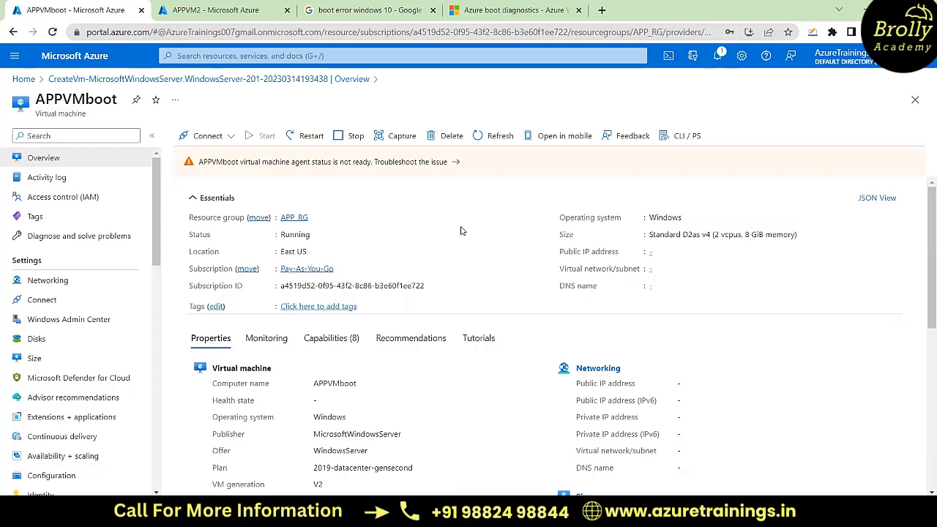
Step: Look through APPVMboot's available settings and check the portal's recent deployment notifications
scroll(88, 399, "down", 2)
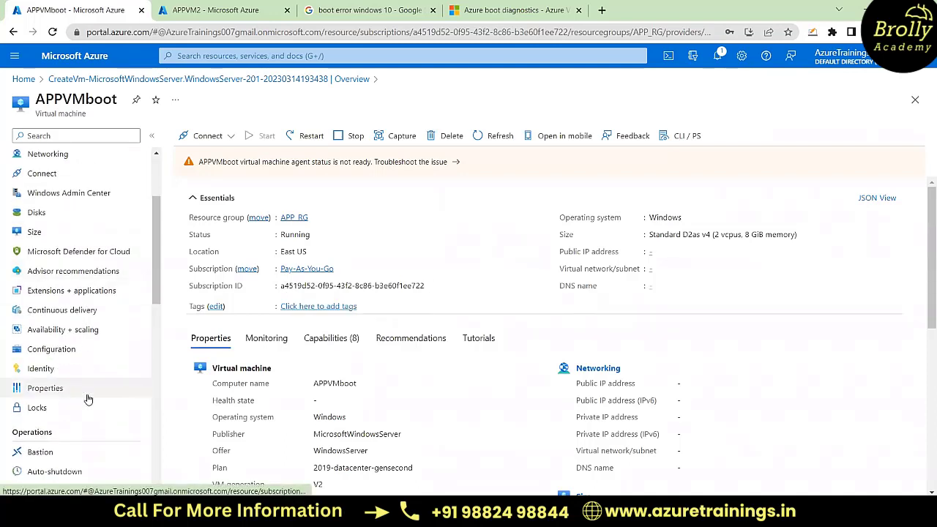
scroll(88, 399, "down", 2)
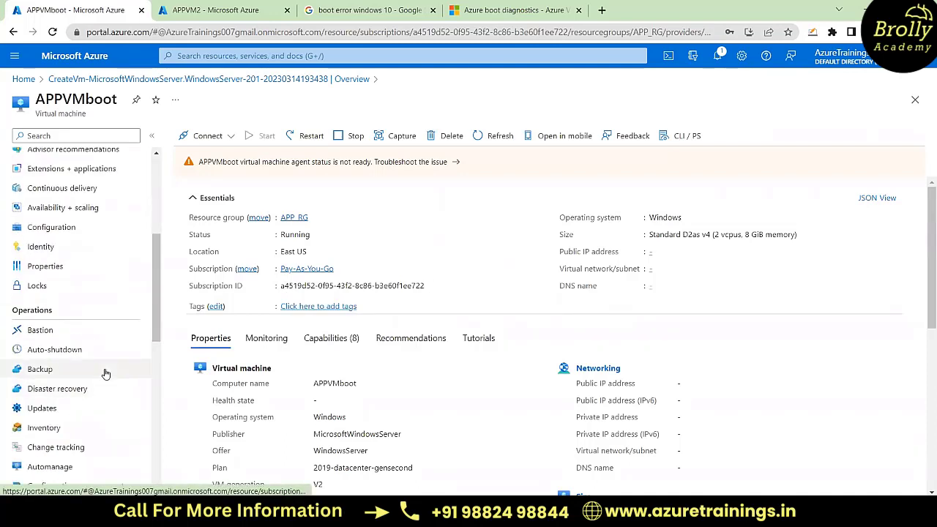
scroll(104, 373, "up", 4)
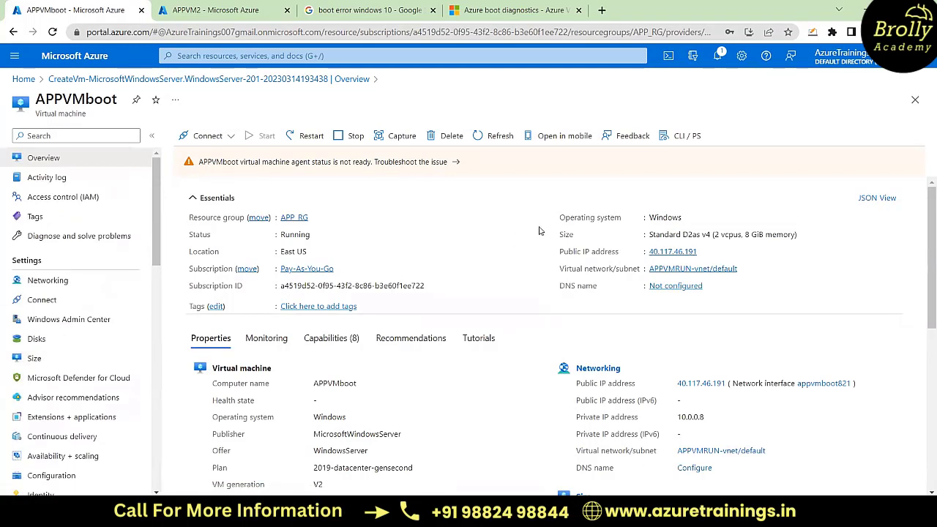
left_click(719, 56)
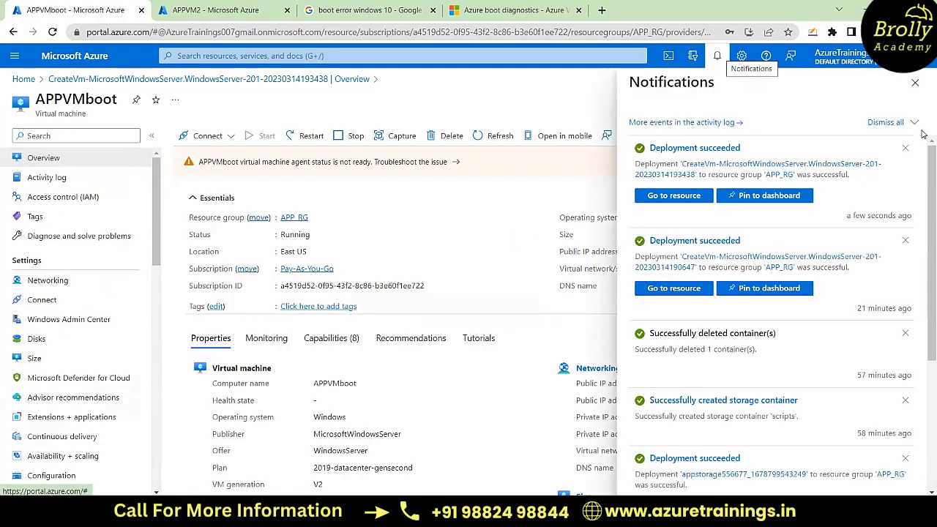
left_click(916, 82)
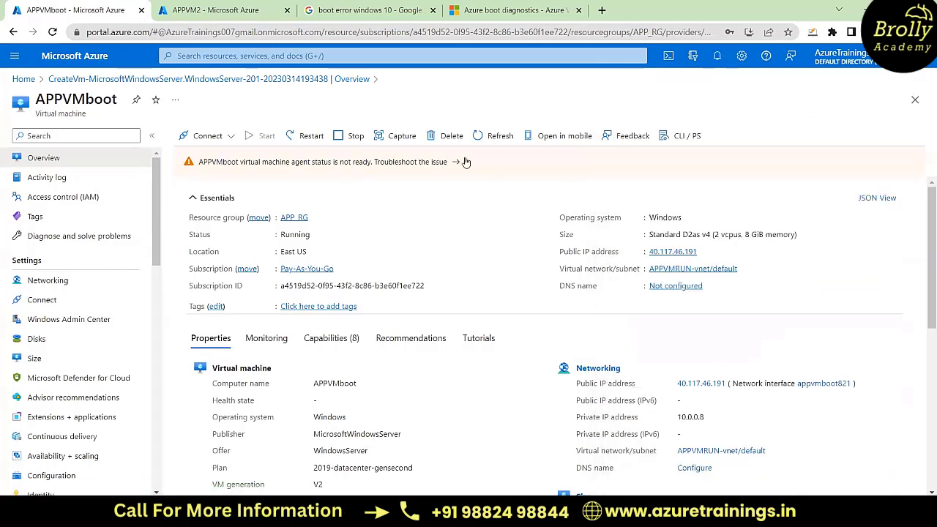
Step: Reload the APPVMboot page and examine the machine's boot diagnostics screenshot
left_click(53, 32)
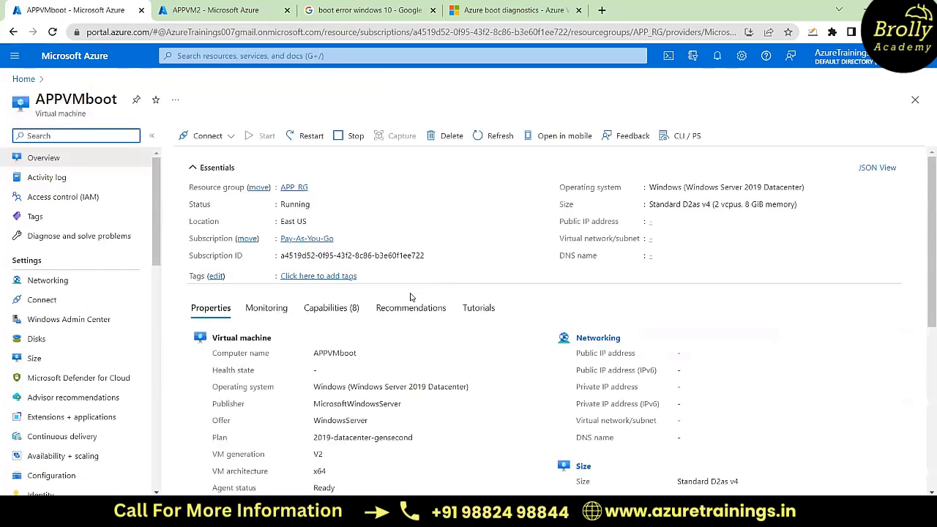
scroll(79, 387, "down", 8)
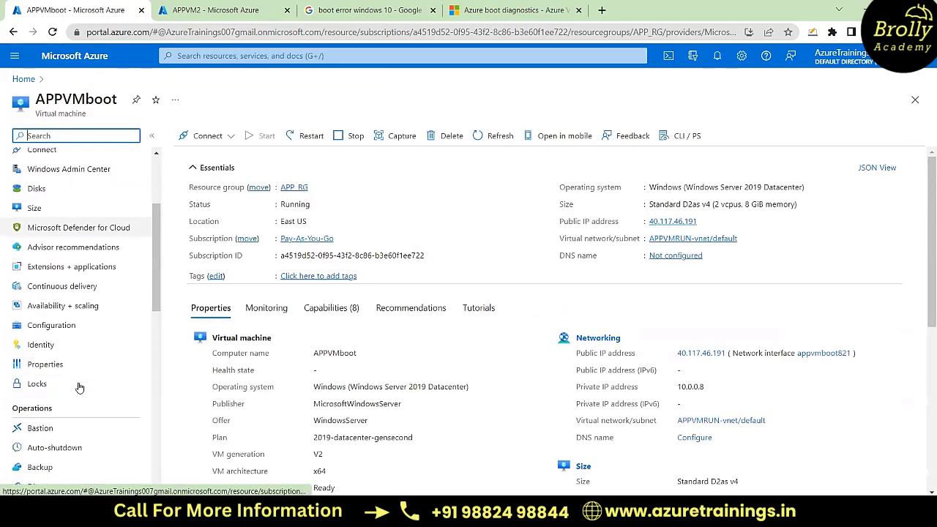
scroll(79, 387, "down", 5)
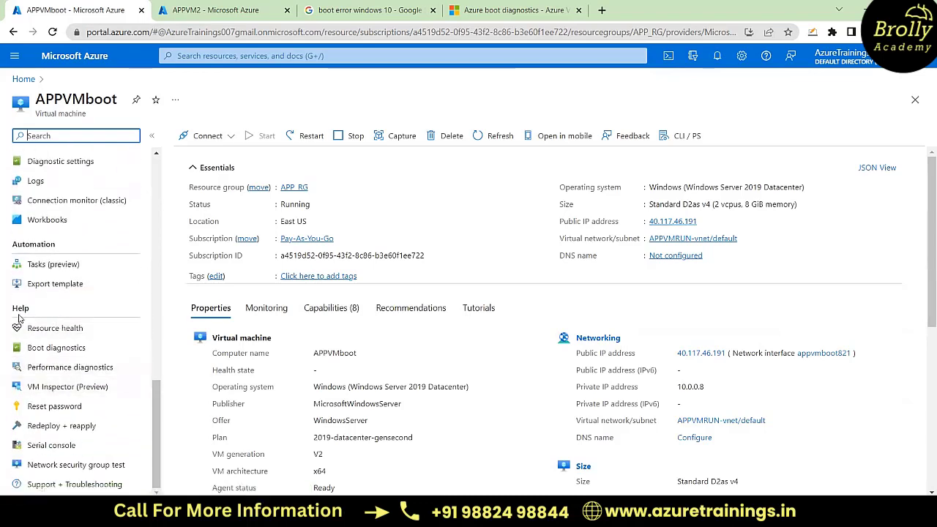
left_click(74, 349)
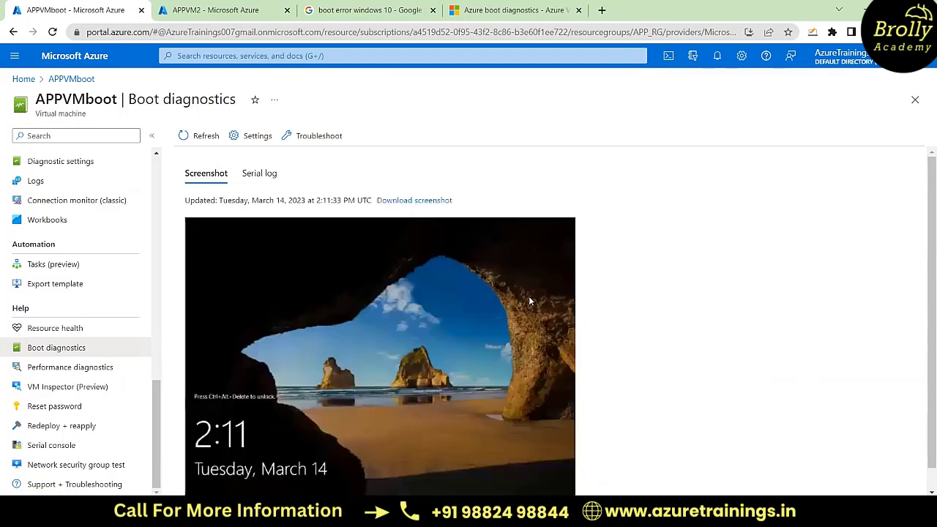
scroll(471, 356, "down", 1)
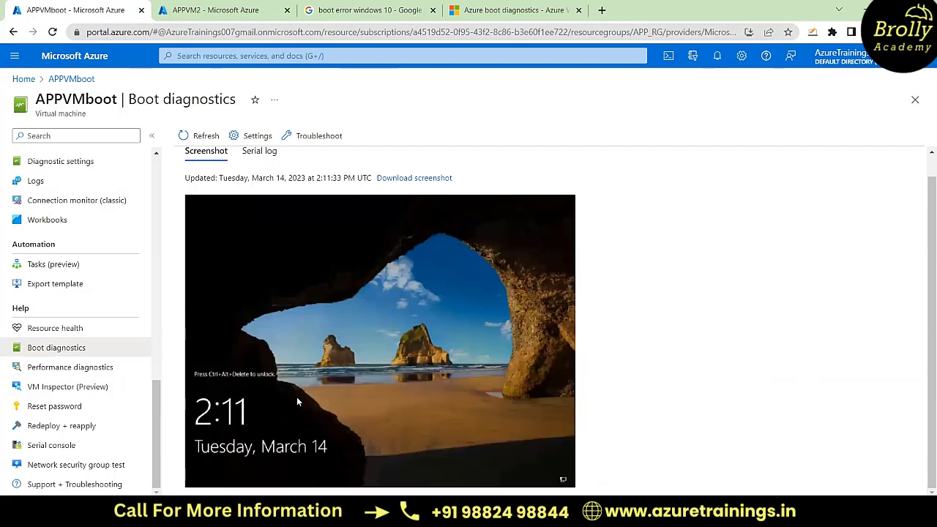
scroll(446, 353, "up", 1)
scroll(446, 353, "down", 1)
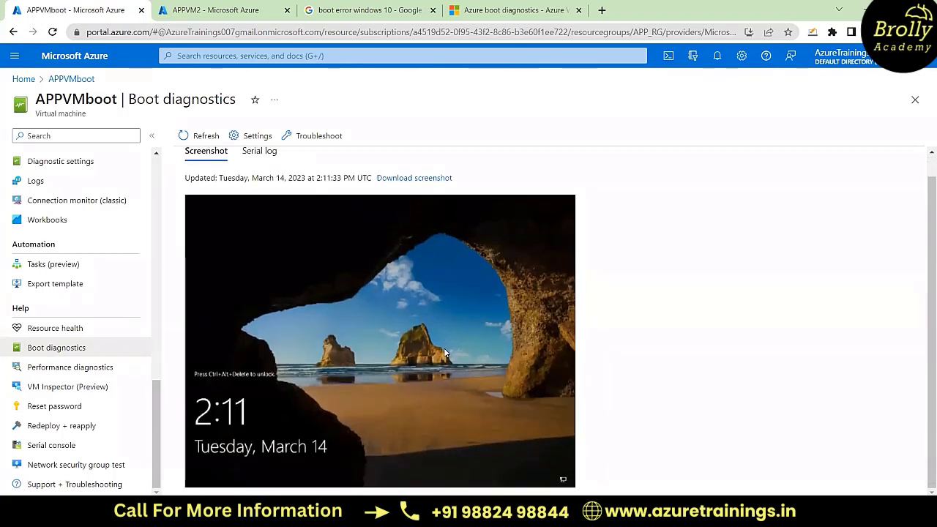
scroll(445, 353, "up", 1)
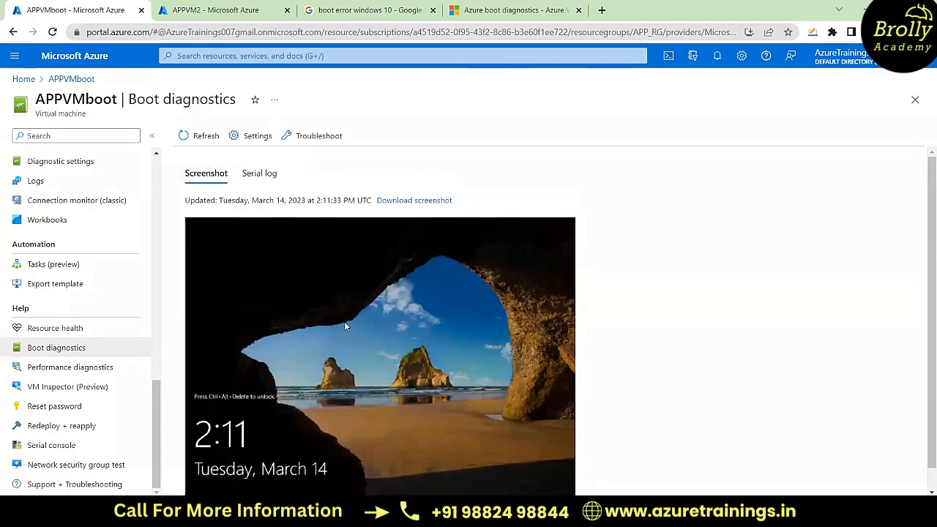
scroll(381, 366, "down", 1)
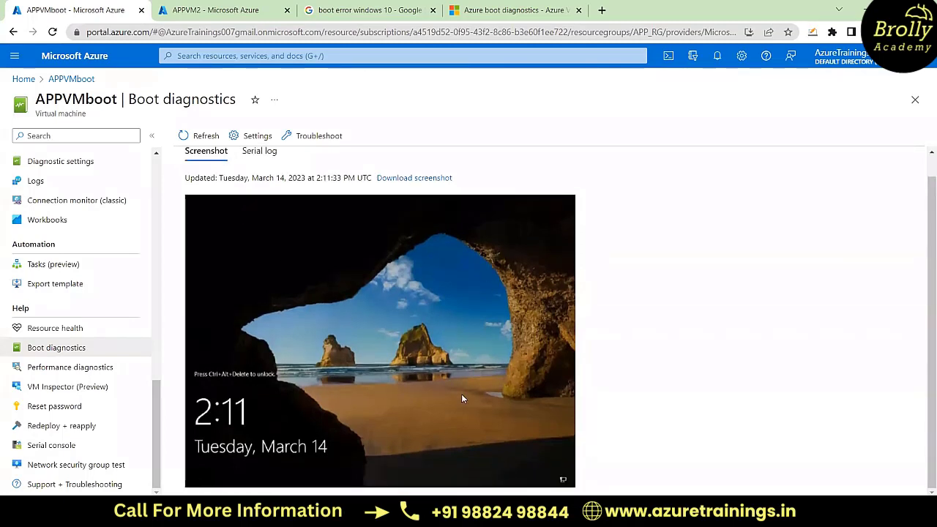
scroll(462, 399, "up", 1)
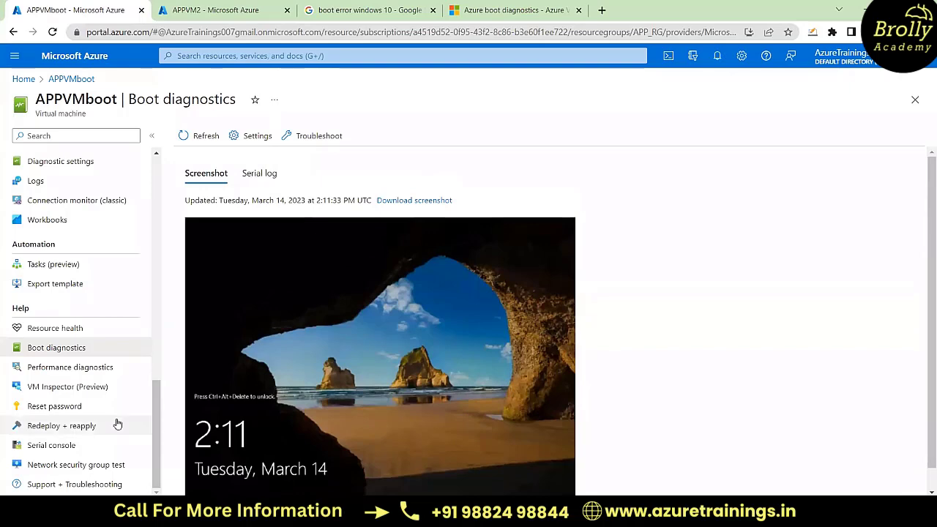
scroll(92, 364, "up", 10)
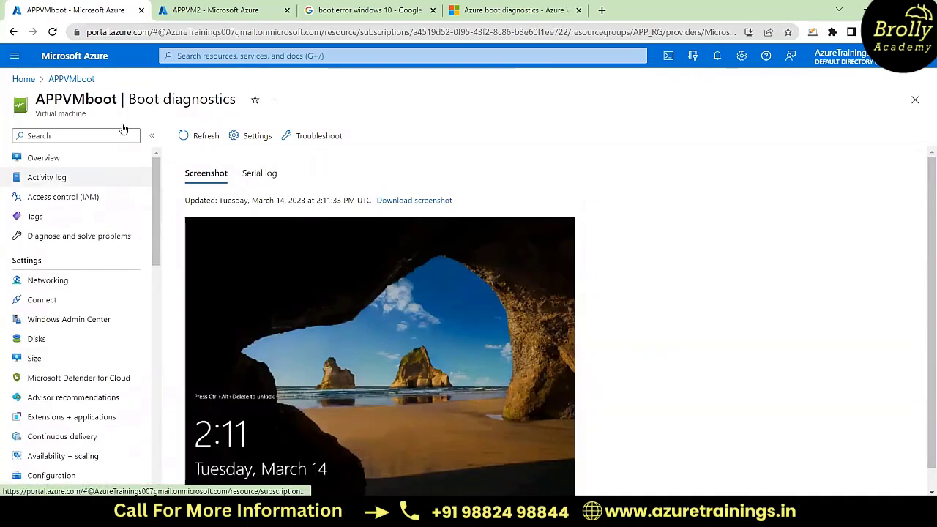
Step: From the portal home page, open the appstorage556677 storage account and view the blobs in APPVMboot's boot diagnostics container
left_click(211, 13)
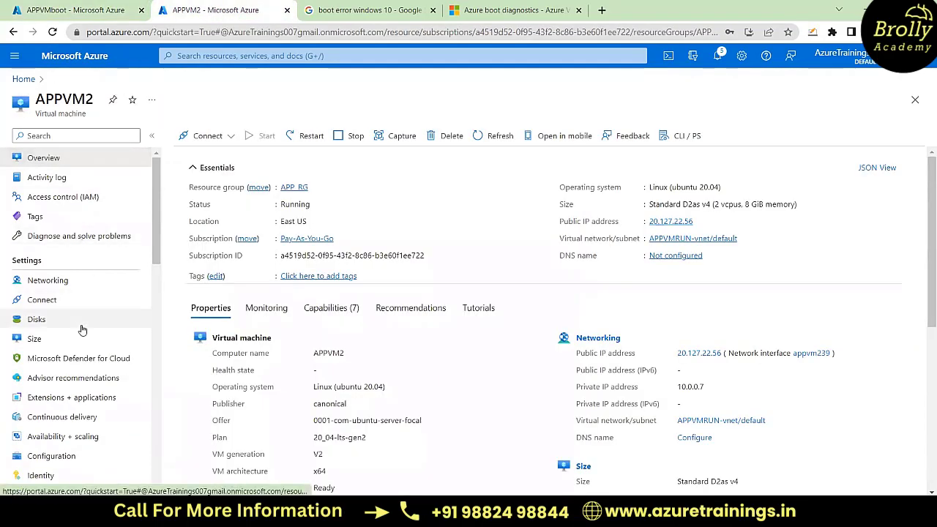
scroll(83, 331, "down", 1)
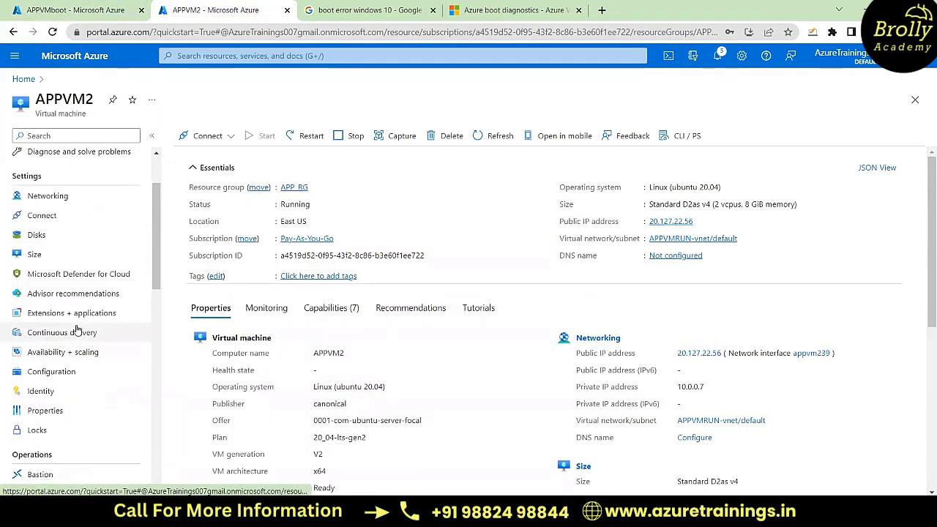
scroll(77, 330, "up", 2)
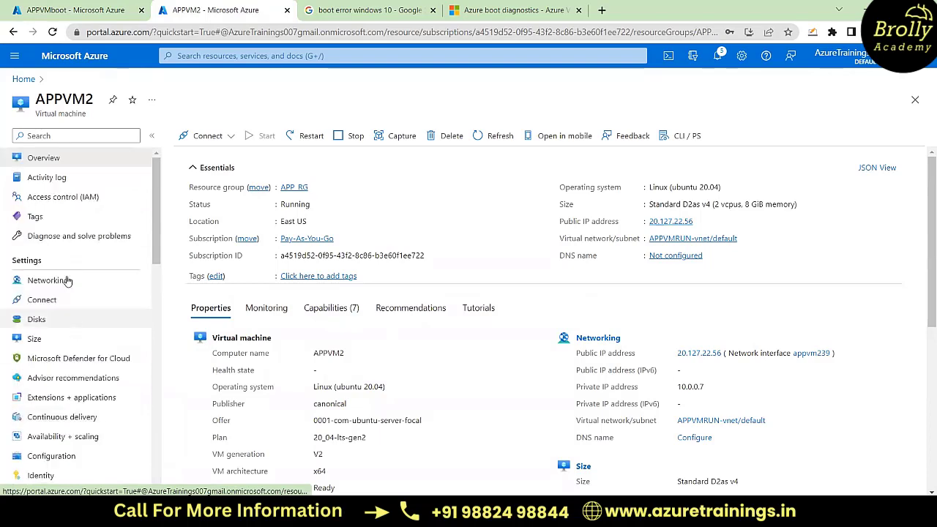
left_click(23, 80)
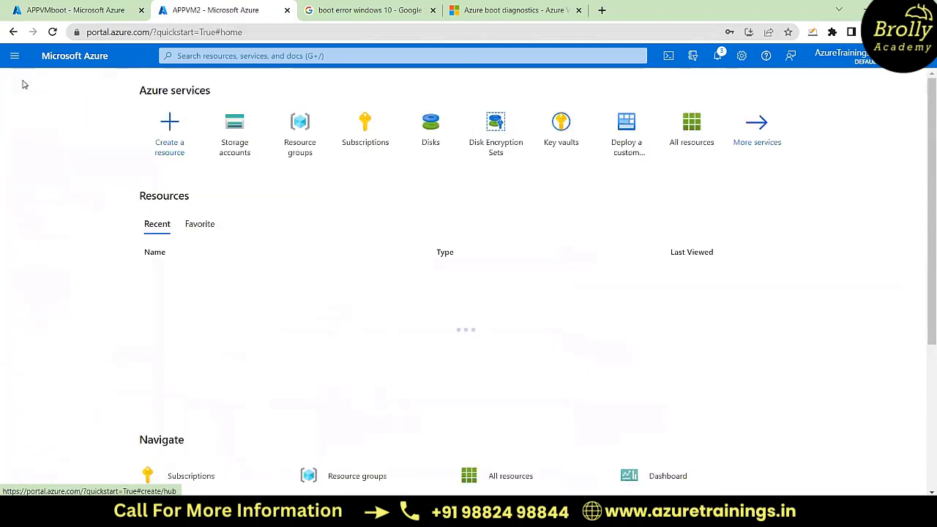
left_click(236, 145)
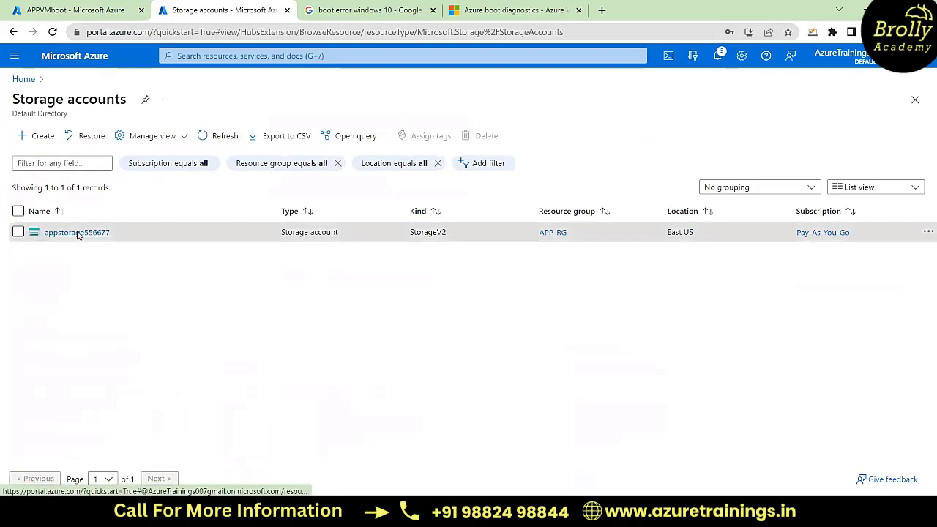
left_click(77, 232)
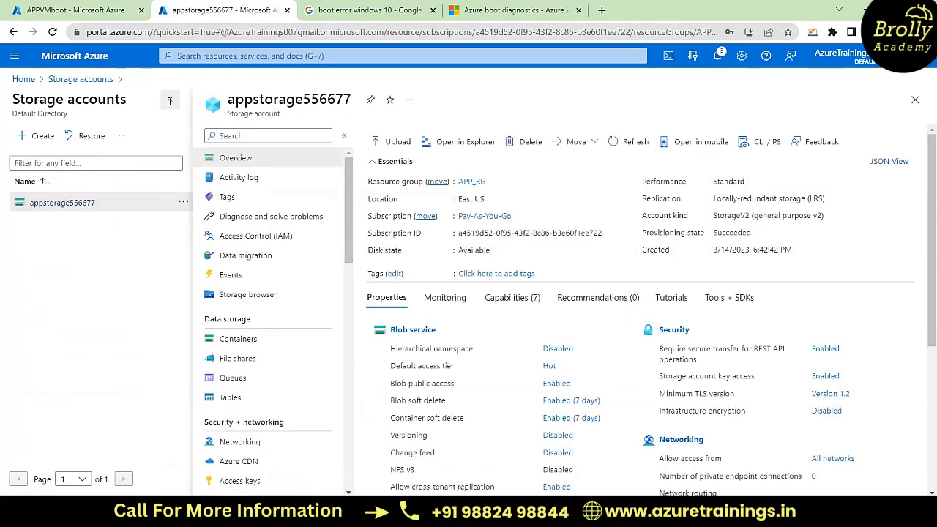
left_click(80, 340)
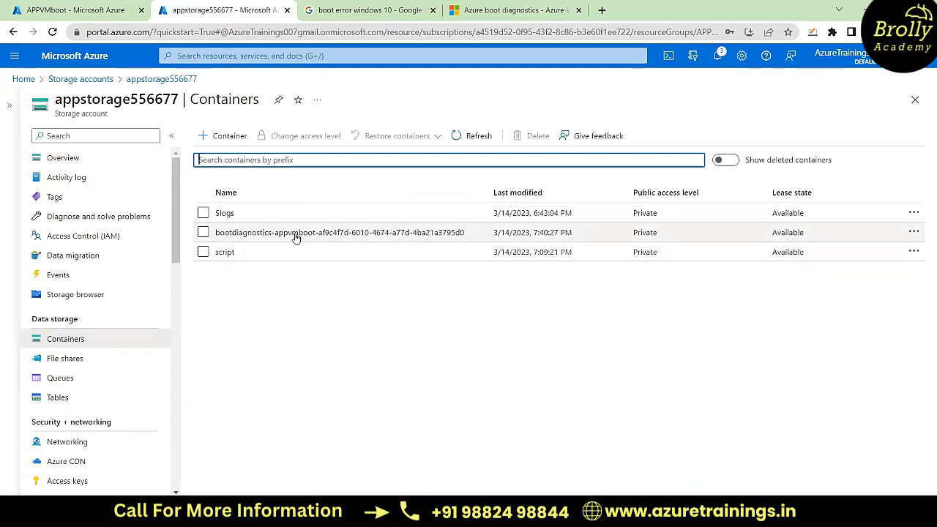
left_click(307, 235)
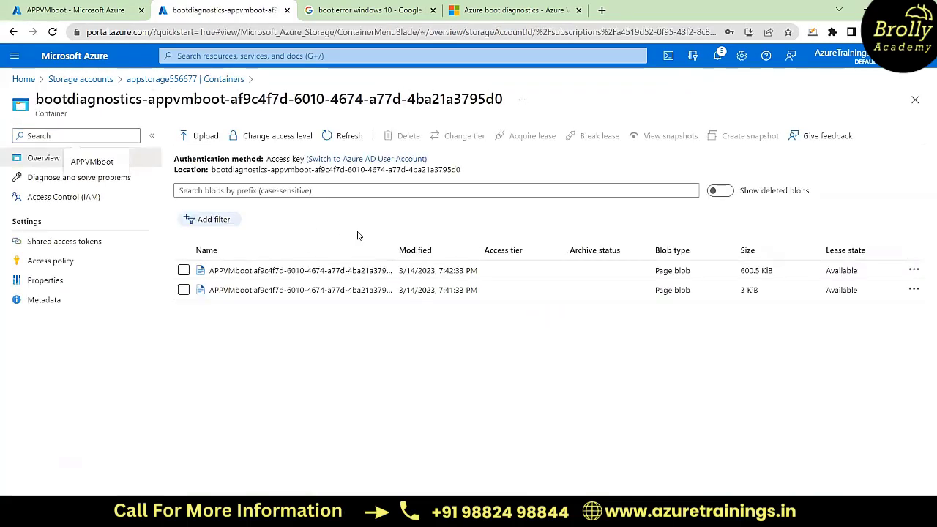
Step: Widen the blob name column, open the screenshot.bmp blob in APPVMboot's diagnostics container, view its image and close the blob
double_click(393, 246)
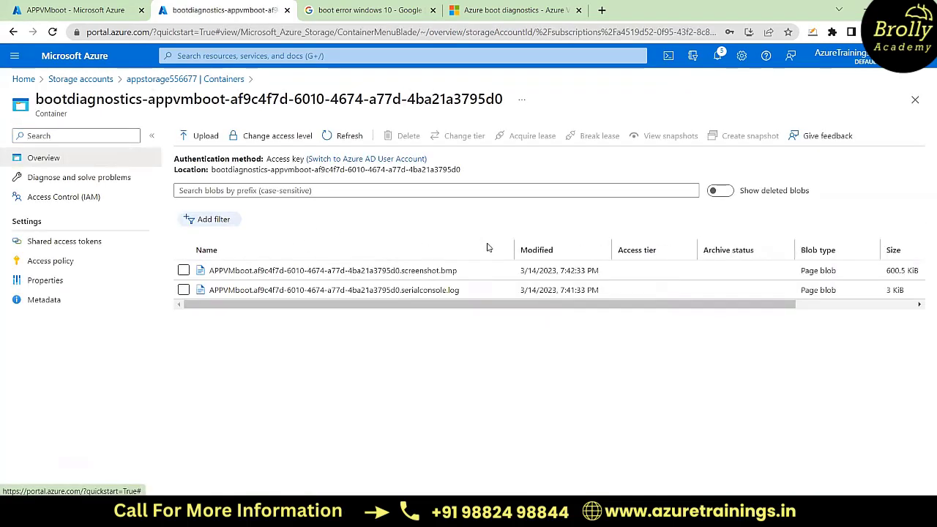
left_click(410, 273)
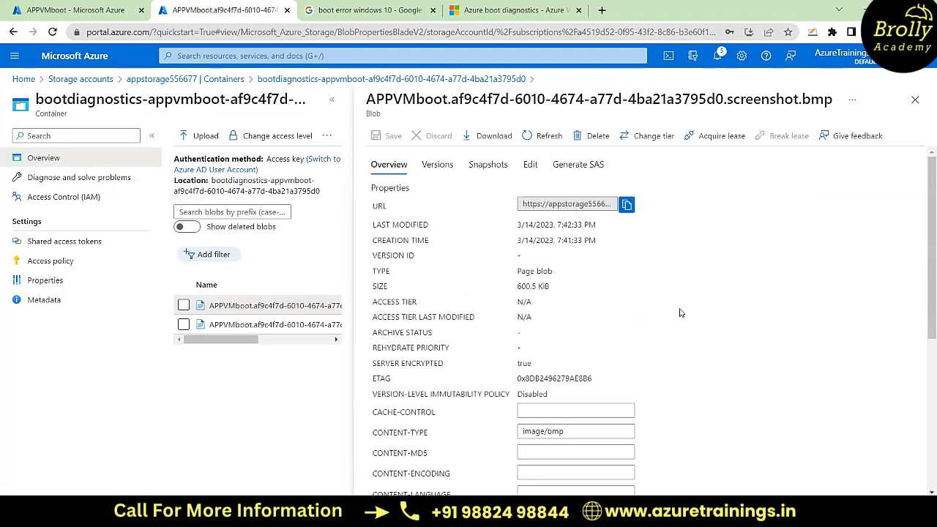
left_click(531, 165)
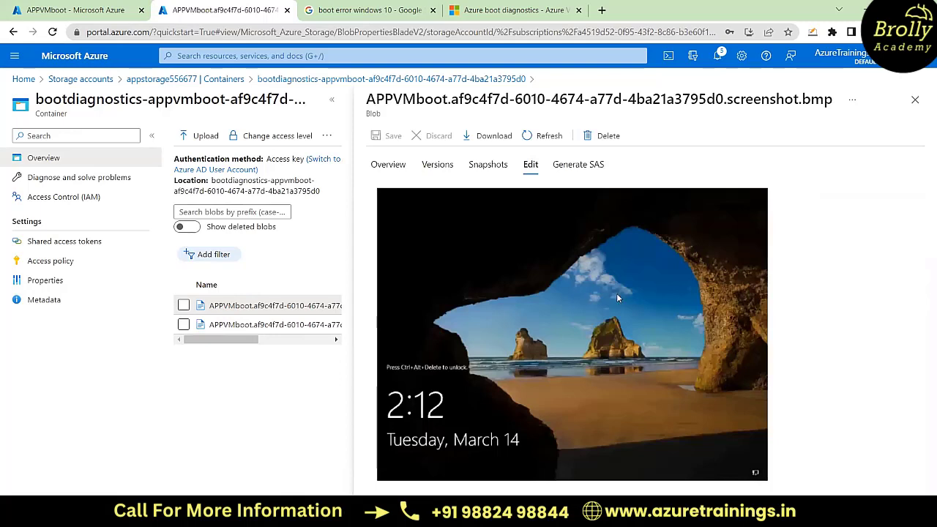
left_click(915, 100)
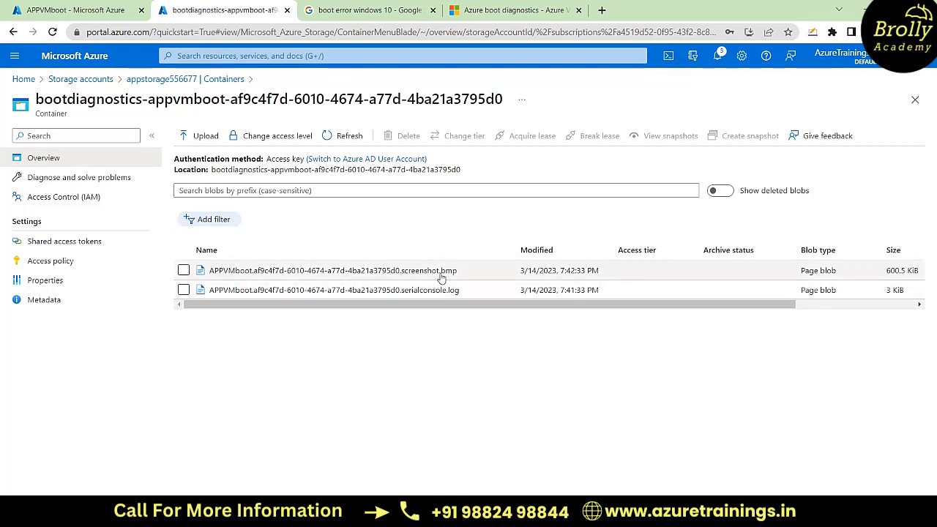
Step: Reopen the bootdiagnostics-appvmboot container in appstorage556677 and compare its blobs with the screenshot on APPVMboot's boot diagnostics page
left_click(81, 9)
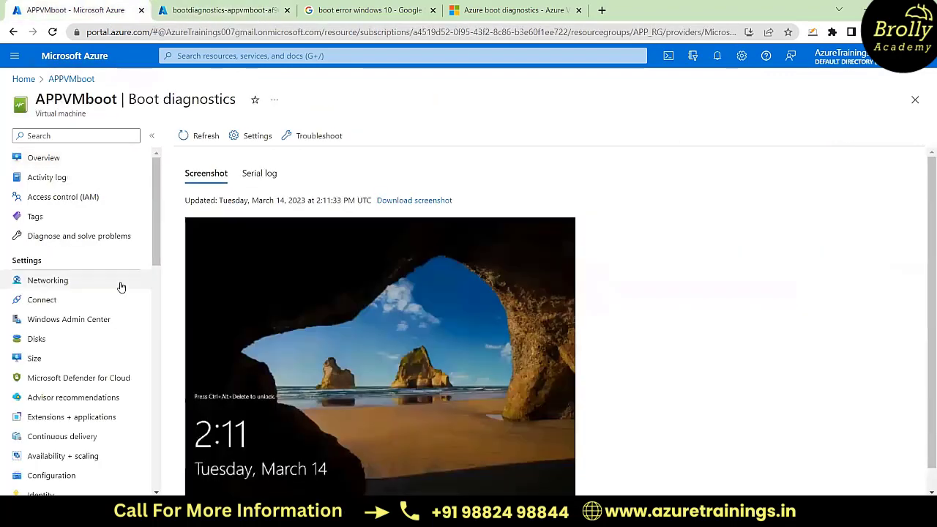
left_click(239, 9)
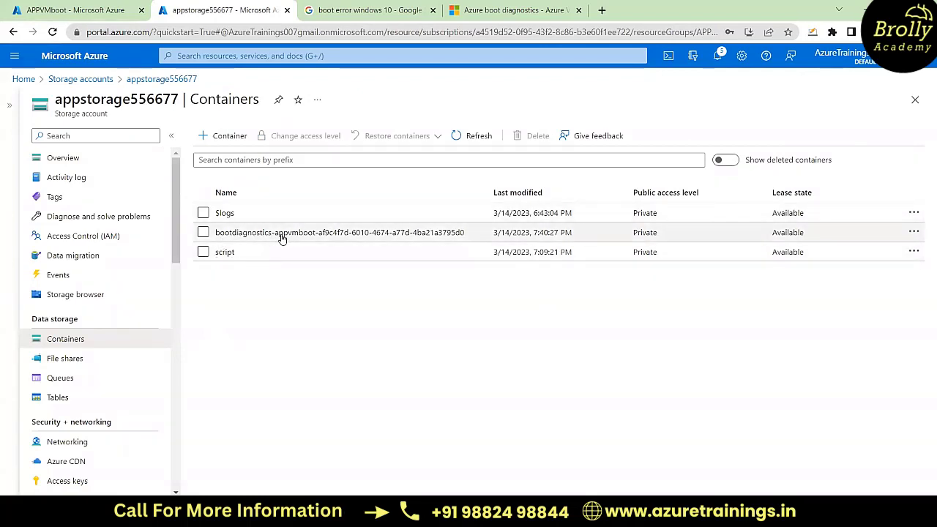
left_click(267, 234)
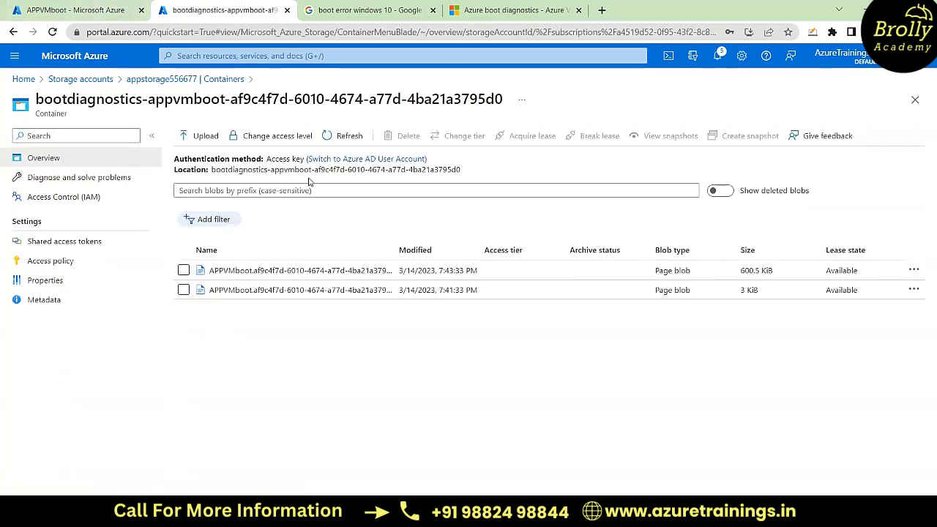
left_click(100, 5)
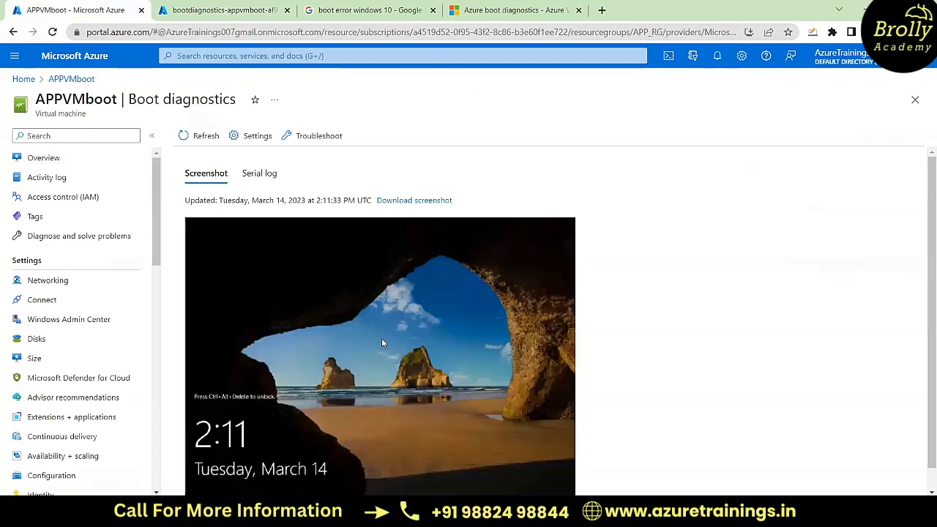
scroll(382, 338, "down", 1)
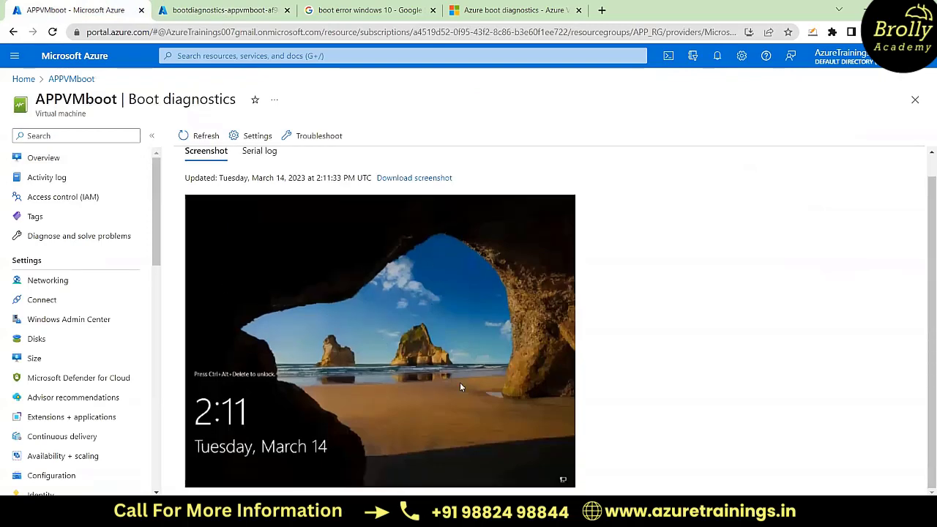
Step: Compare the Windows 10 boot error example in the Google image results with APPVMboot's boot diagnostics screenshot
left_click(369, 5)
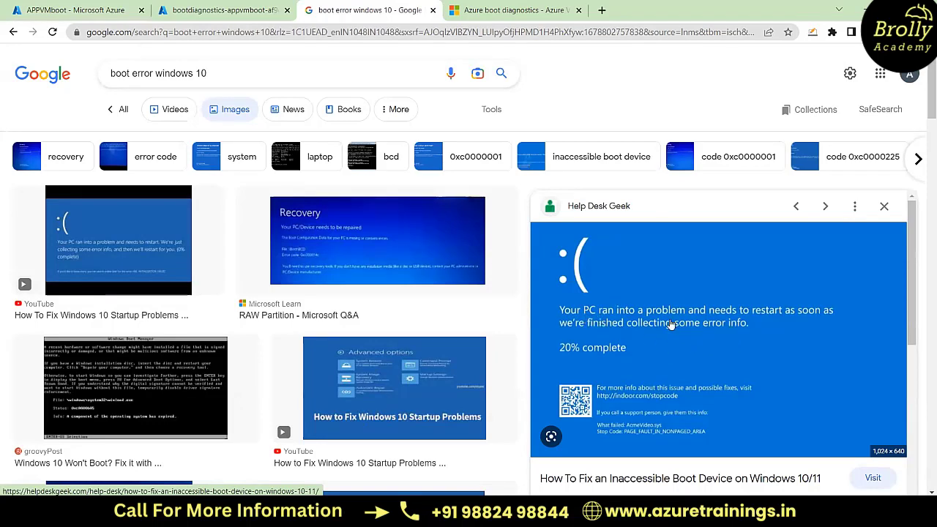
left_click(200, 8)
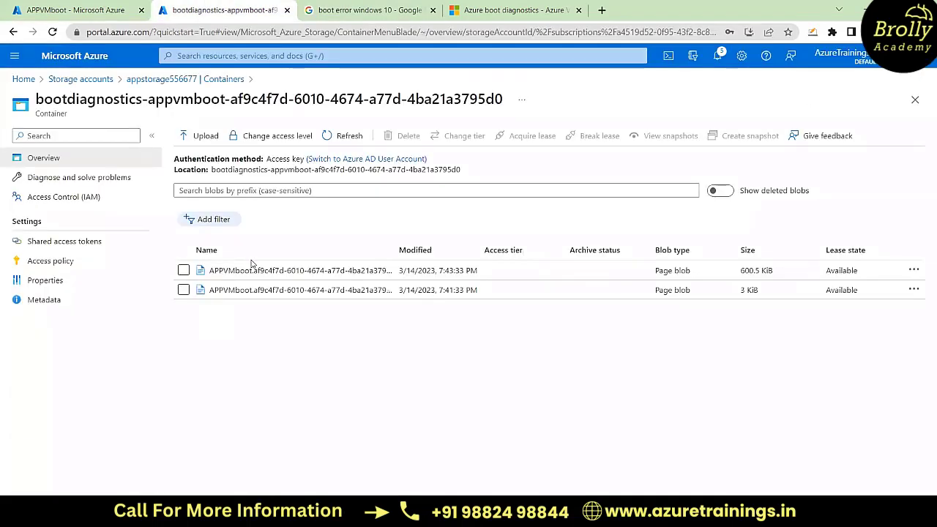
left_click(89, 8)
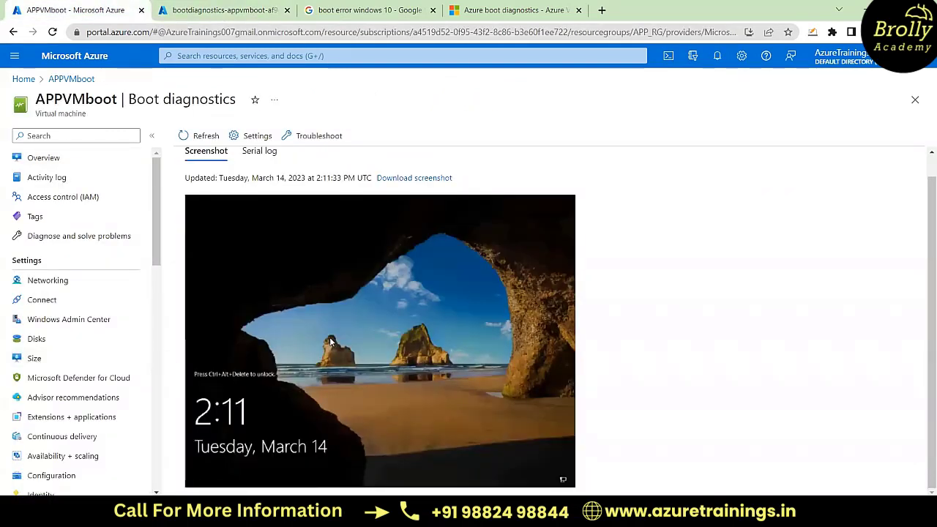
Step: Examine the serial log in APPVMboot's boot diagnostics, including the boot messages and SAC channel events
scroll(331, 341, "up", 1)
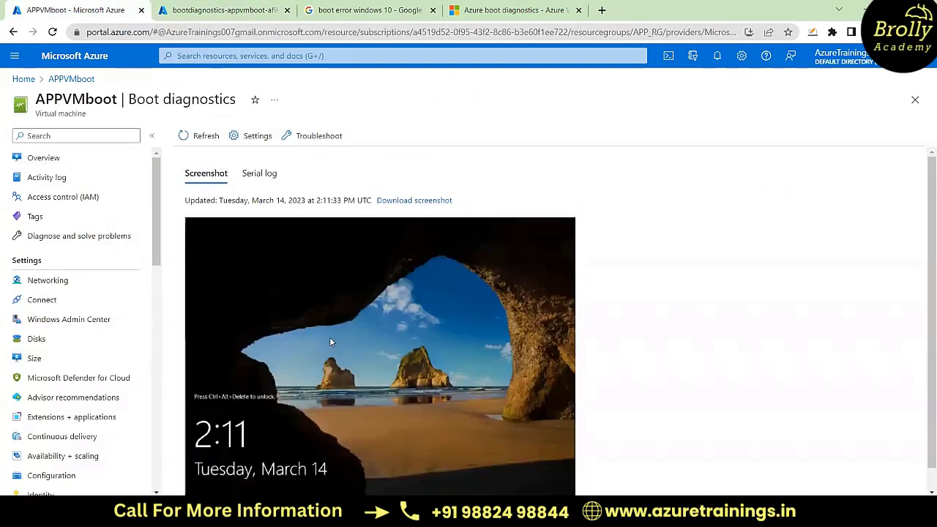
left_click(260, 176)
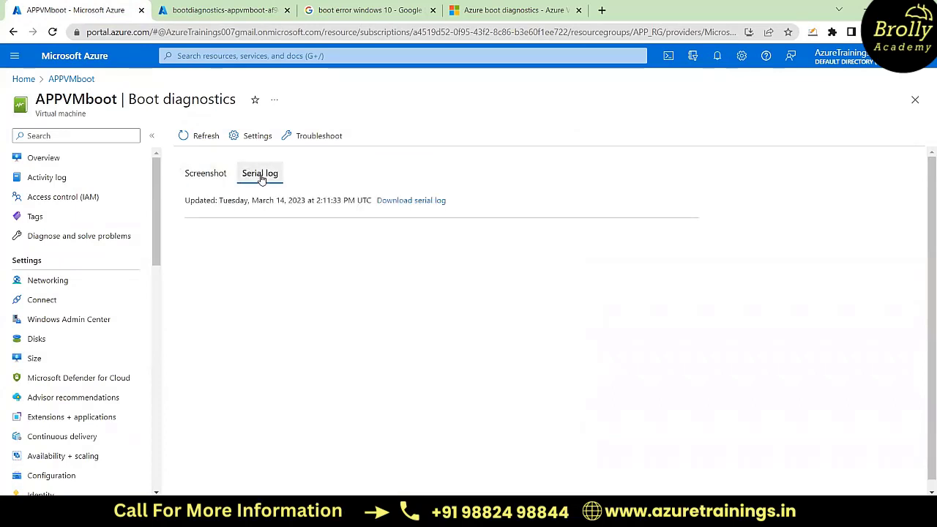
scroll(366, 353, "down", 2)
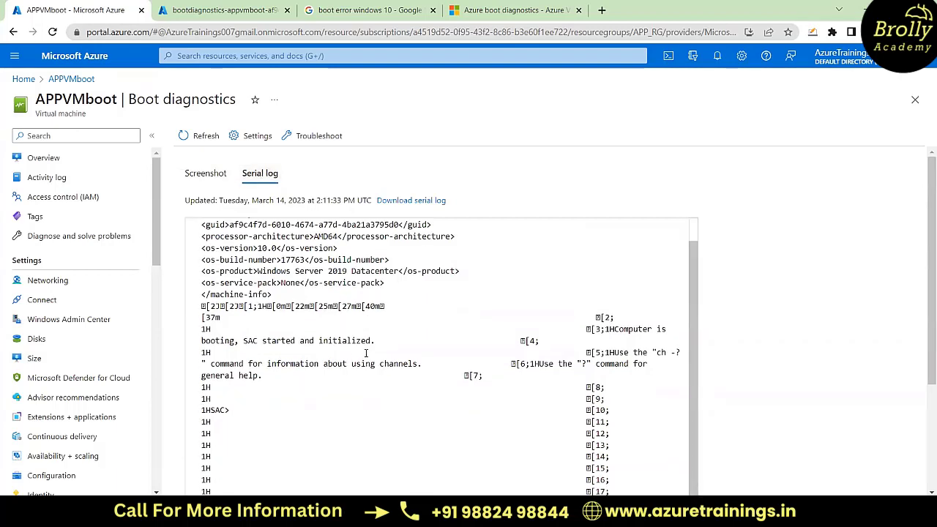
scroll(439, 352, "down", 1)
scroll(815, 342, "down", 1)
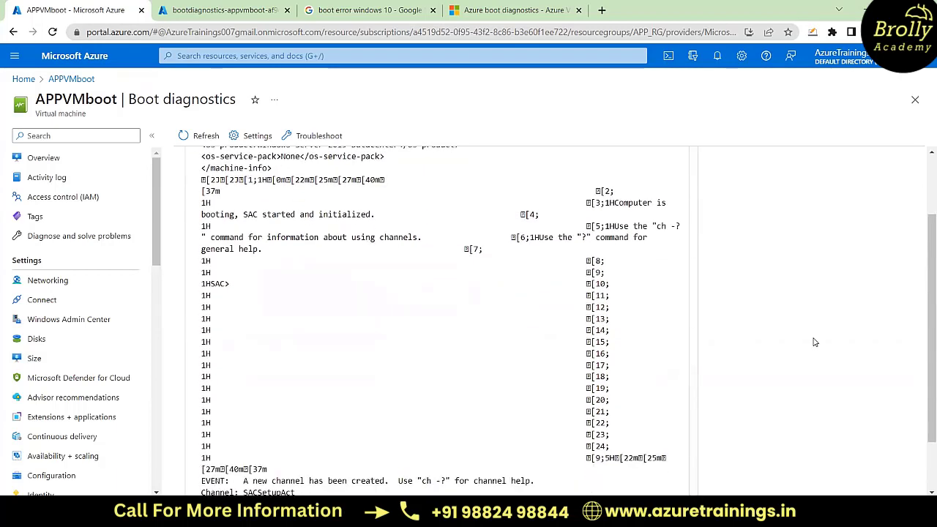
scroll(815, 342, "down", 2)
scroll(559, 356, "down", 3)
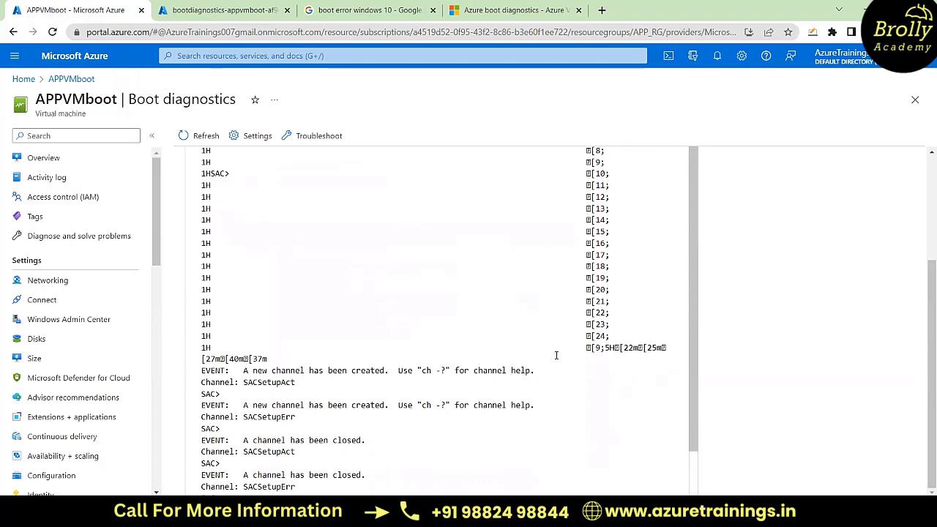
scroll(556, 355, "down", 1)
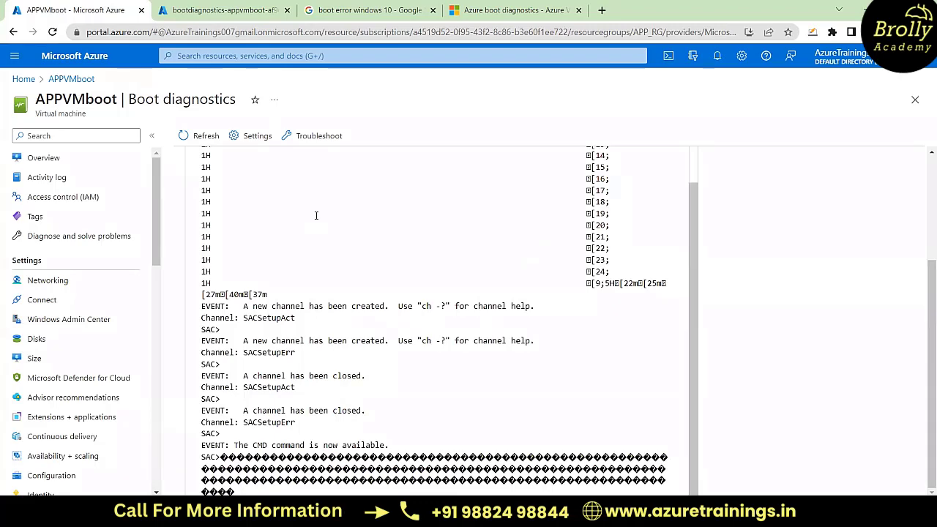
scroll(852, 301, "up", 3)
scroll(851, 301, "down", 2)
scroll(851, 301, "up", 3)
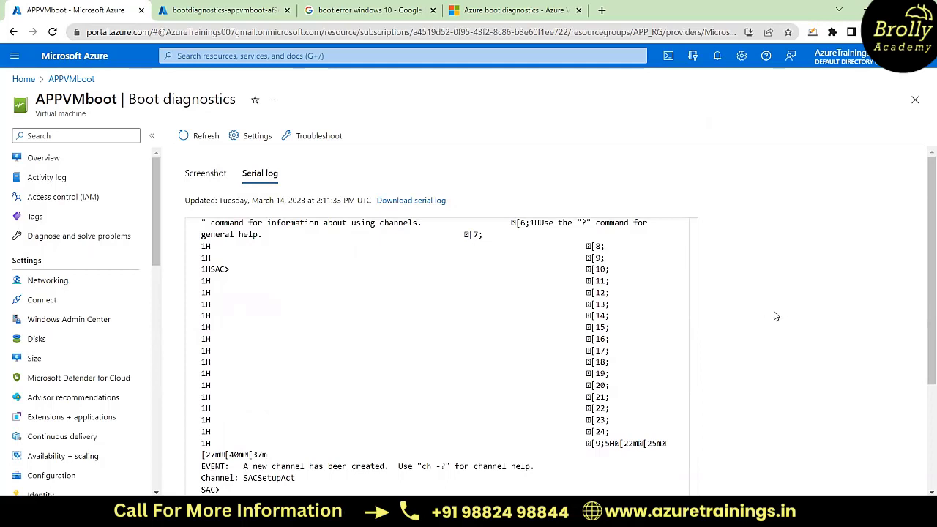
scroll(776, 316, "down", 2)
scroll(776, 316, "down", 3)
scroll(777, 316, "up", 3)
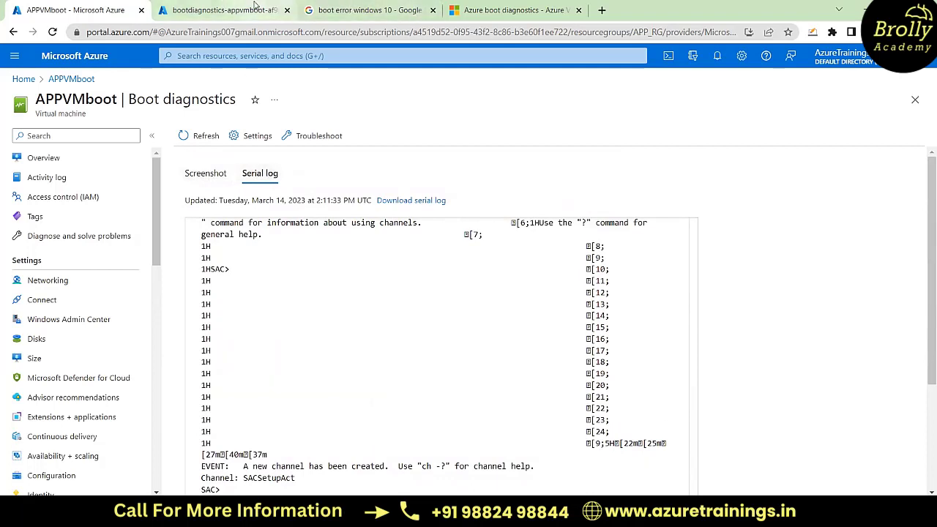
Step: Widen the blob name column in the diagnostics container and match the serialconsole.log blob to APPVMboot's serial log
left_click(227, 10)
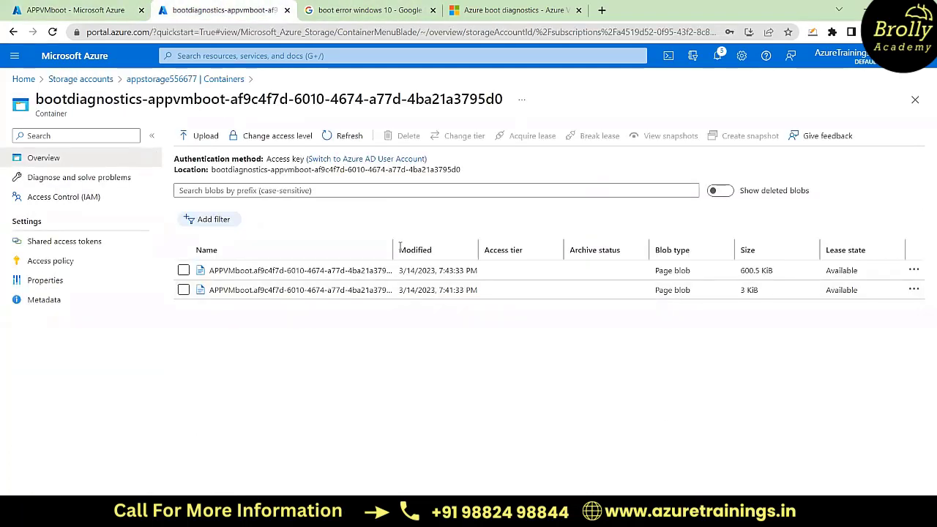
left_click_drag(393, 246, 503, 250)
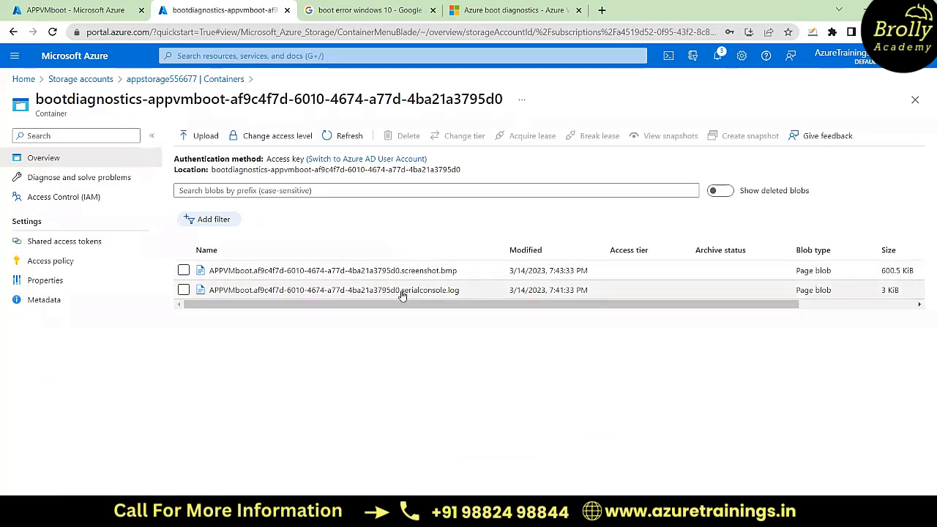
left_click(73, 10)
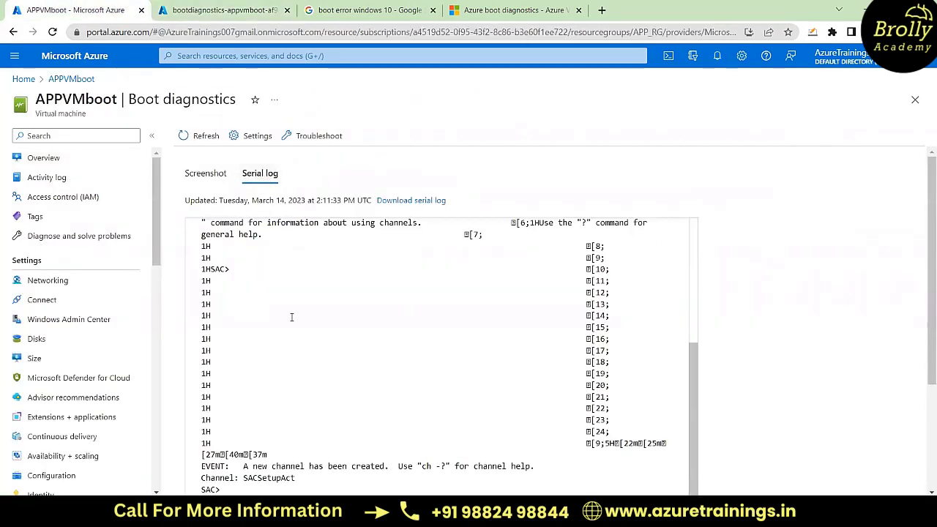
left_click(248, 8)
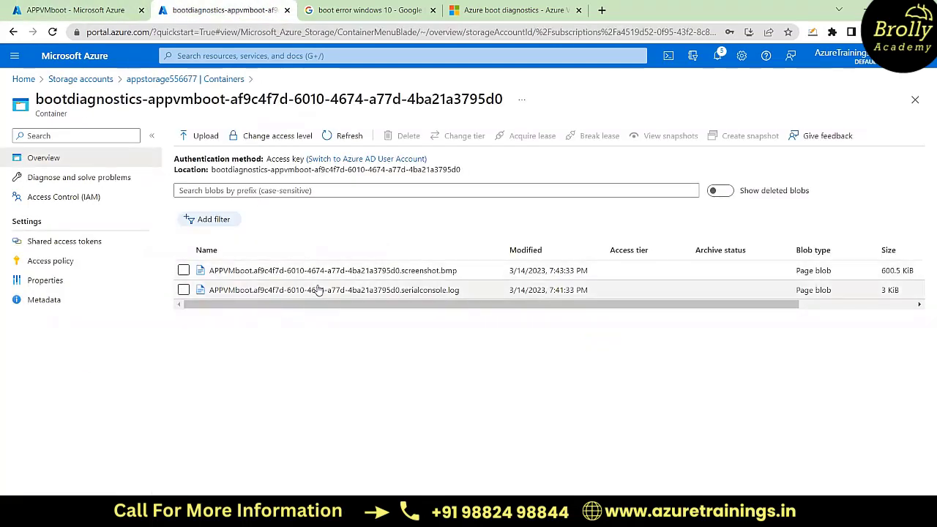
left_click(91, 9)
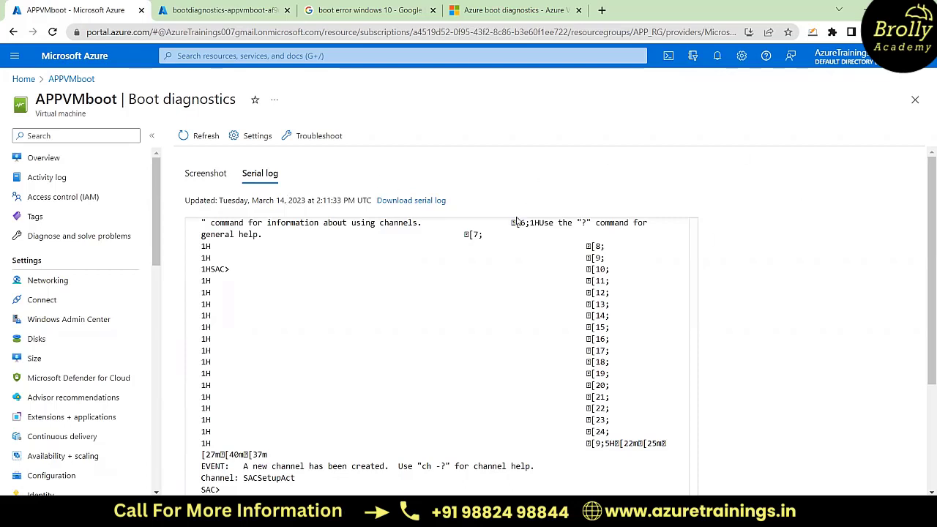
Step: Review the screenshot in APPVMboot's boot diagnostics again
left_click(205, 174)
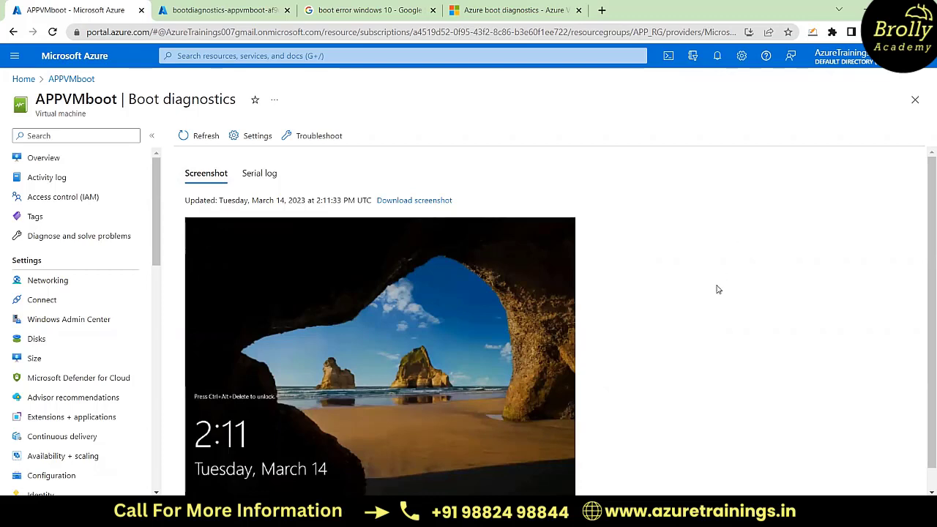
scroll(775, 292, "down", 1)
scroll(775, 292, "up", 1)
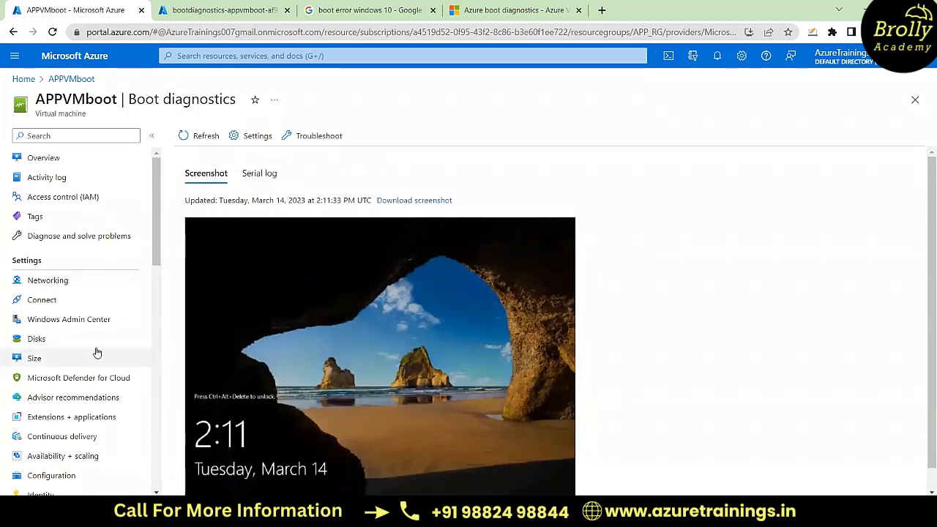
Step: Open APPVMboot's serial console and list the available SAC commands with ?
scroll(95, 367, "down", 1)
scroll(94, 367, "down", 15)
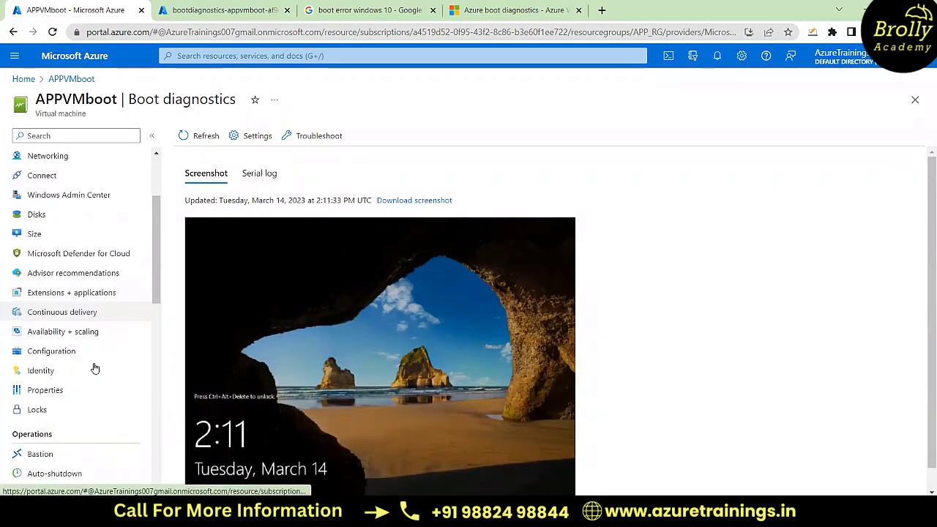
scroll(95, 368, "down", 5)
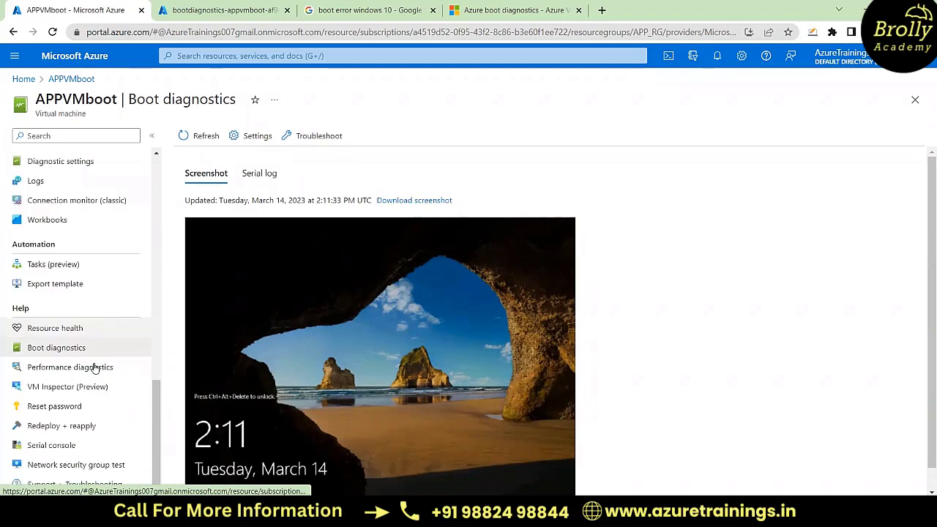
left_click(48, 450)
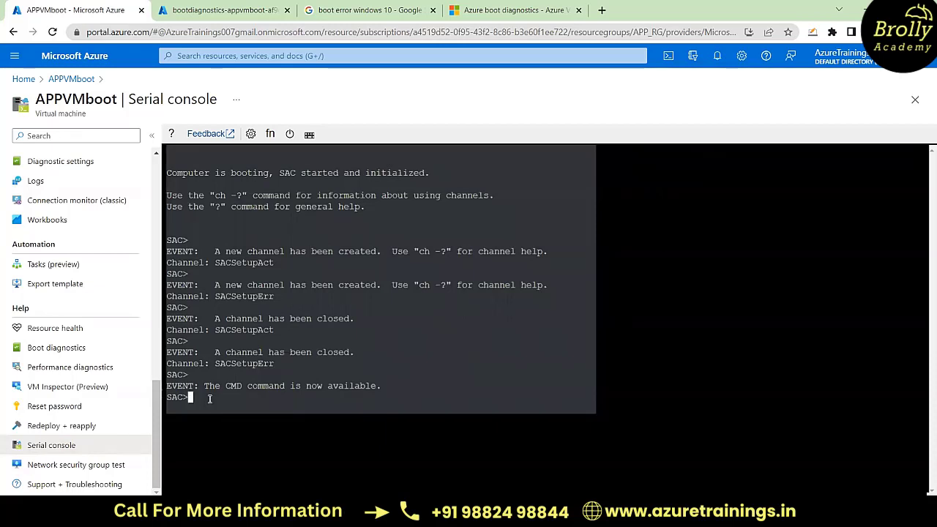
type("?")
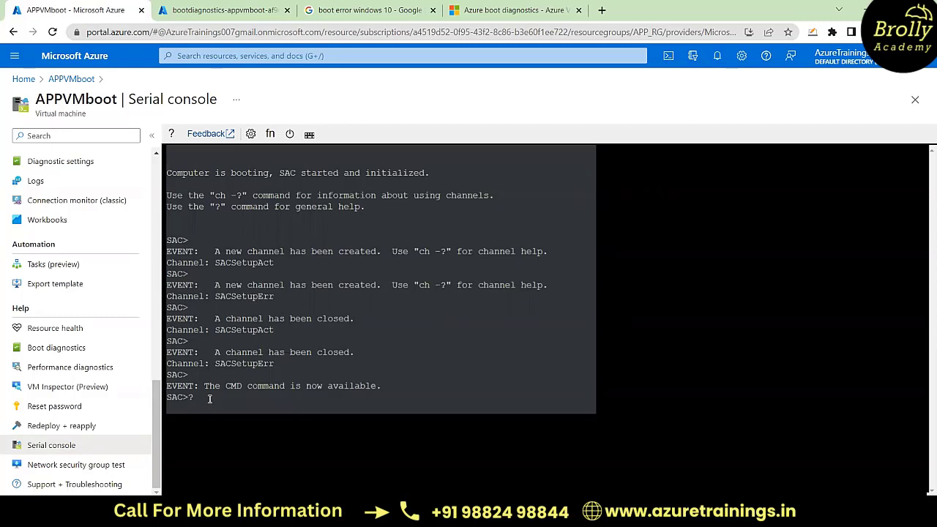
key("Return")
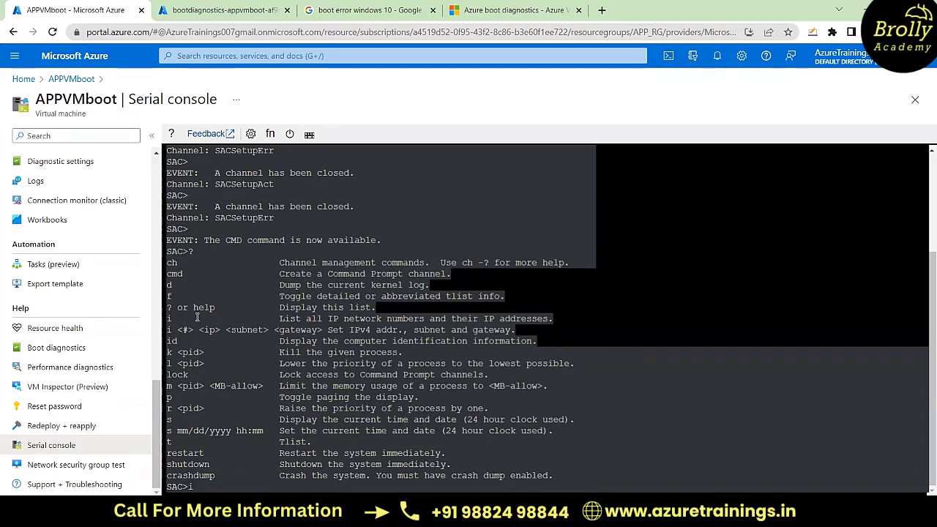
Step: In the SAC console, list the machine's IP addresses with i and create a Command Prompt channel with cmd
type("i")
key("Return")
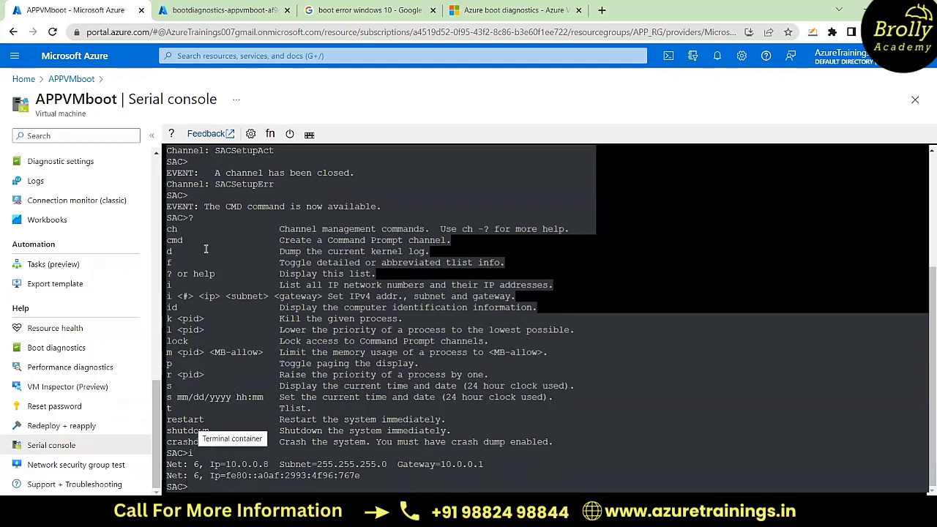
type("cmd")
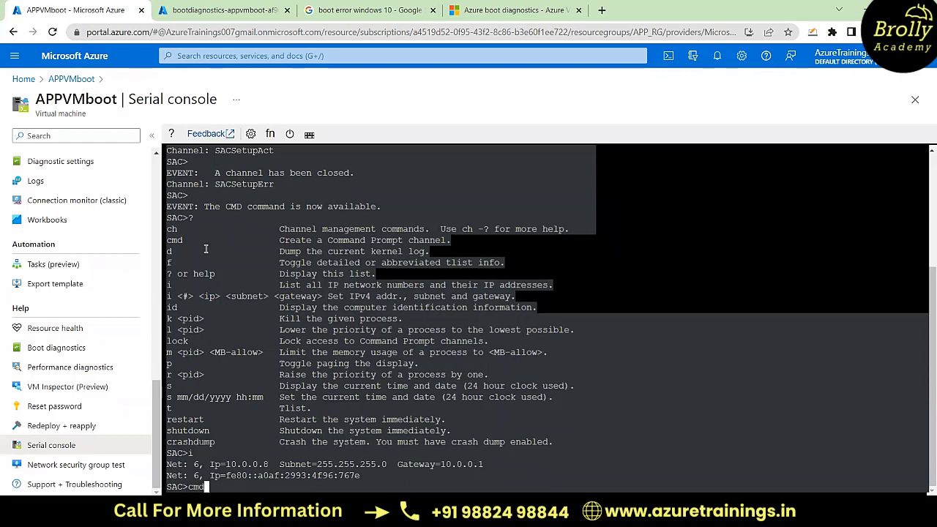
key("Return")
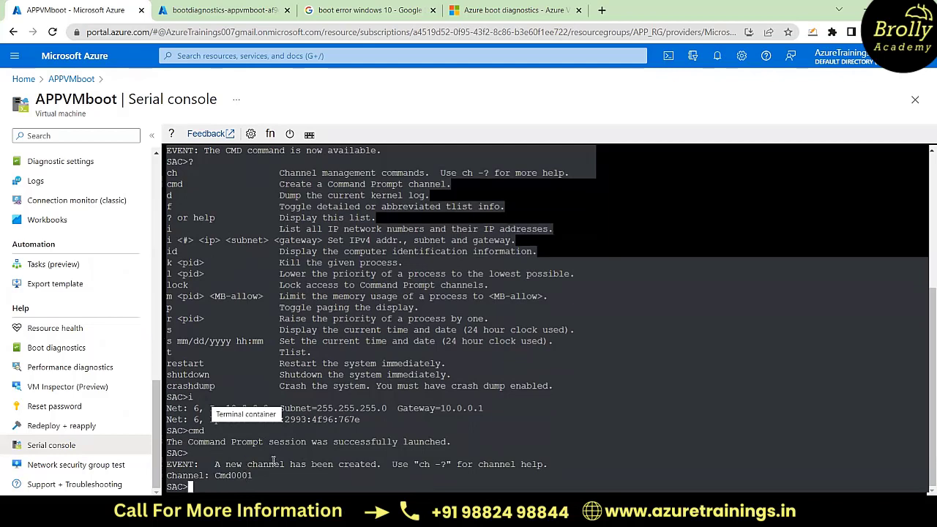
Step: Display the SAC channel management help with ch -?
type("ch")
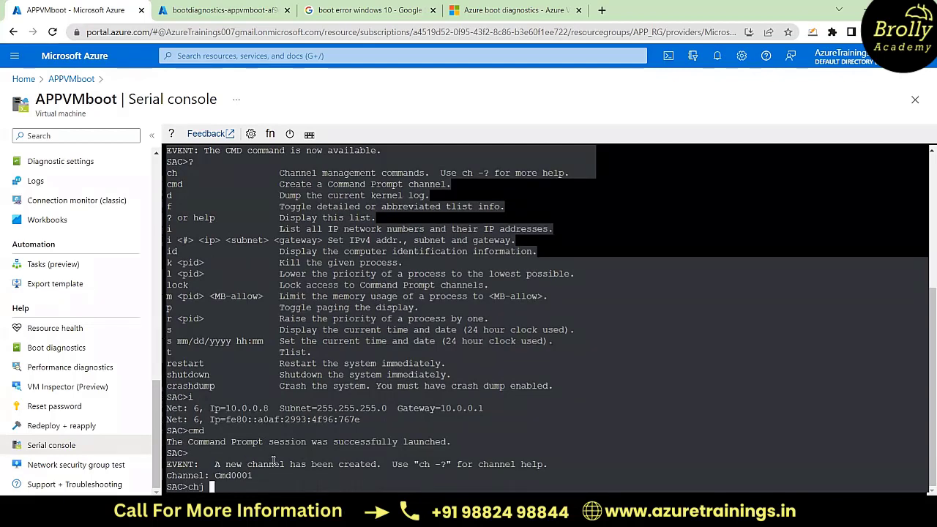
type(" -?")
key("Return")
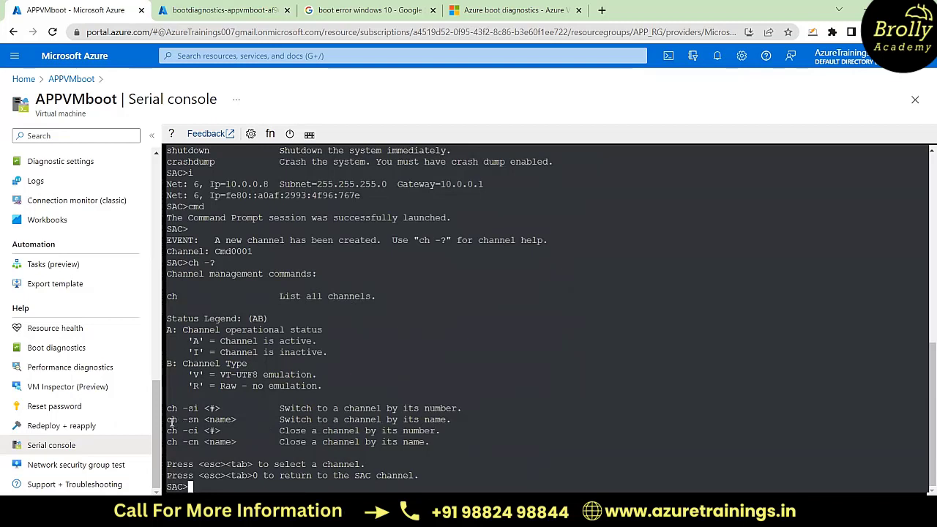
Step: Try to switch to the Command Prompt channel by name with ch -sn cmd001
type("ch -sn cm")
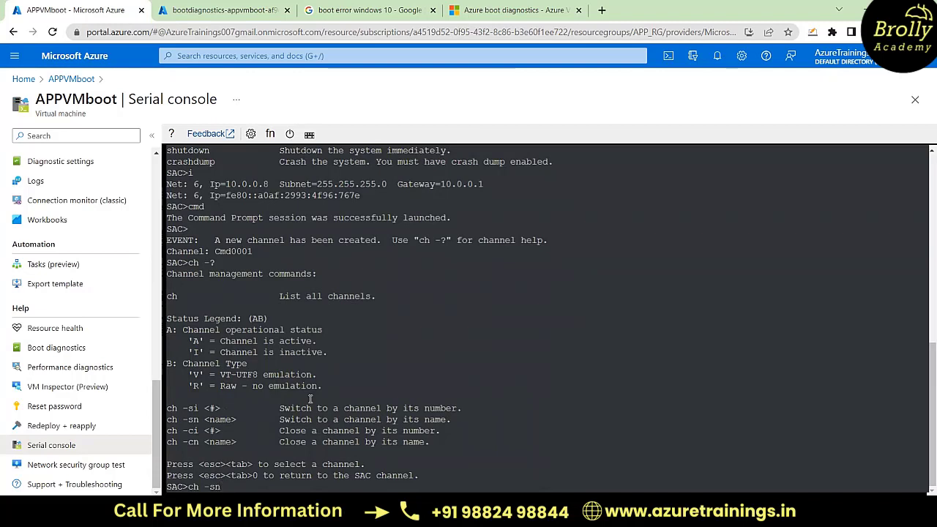
type("d0001")
key("Return")
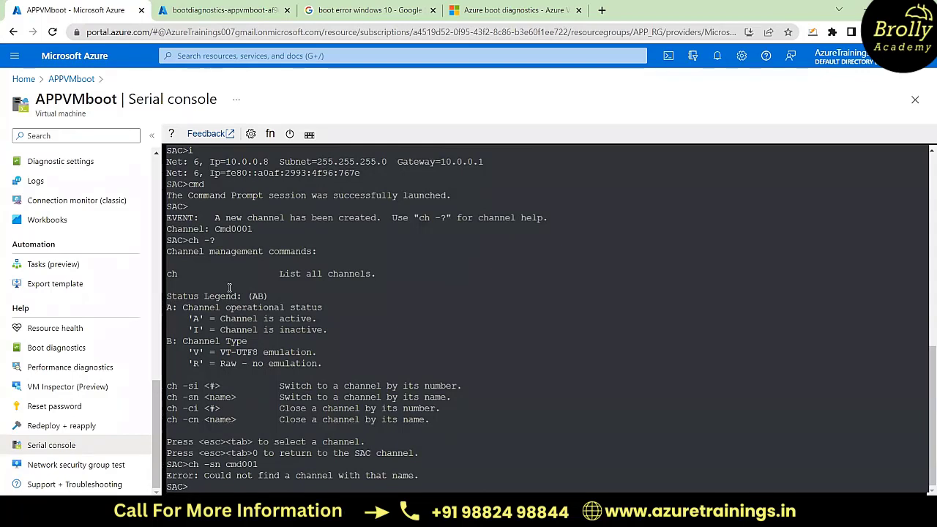
Step: Switch to the Command Prompt channel with ch -sn Cmd0001 and proceed to its login
key("Up")
key("BackSpace")
key("BackSpace")
type("ch -sn")
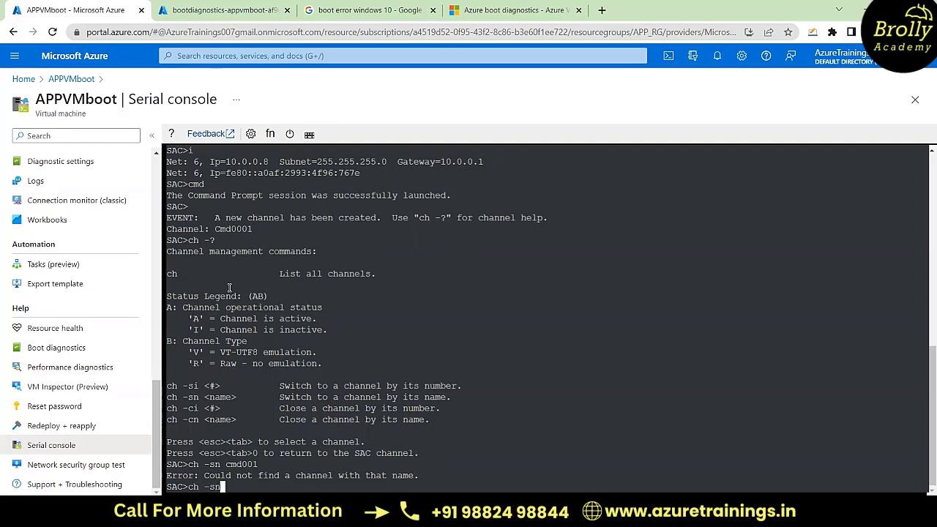
type(" Cmd0001")
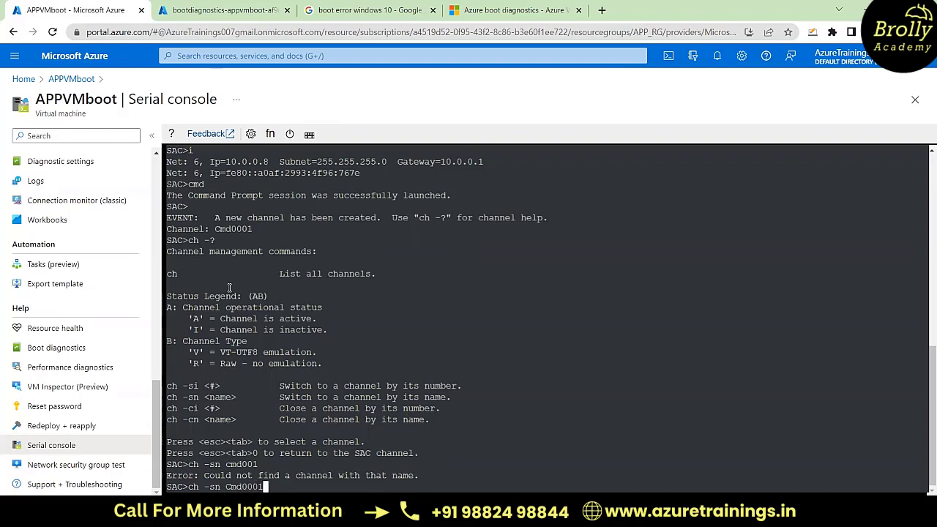
key("Return")
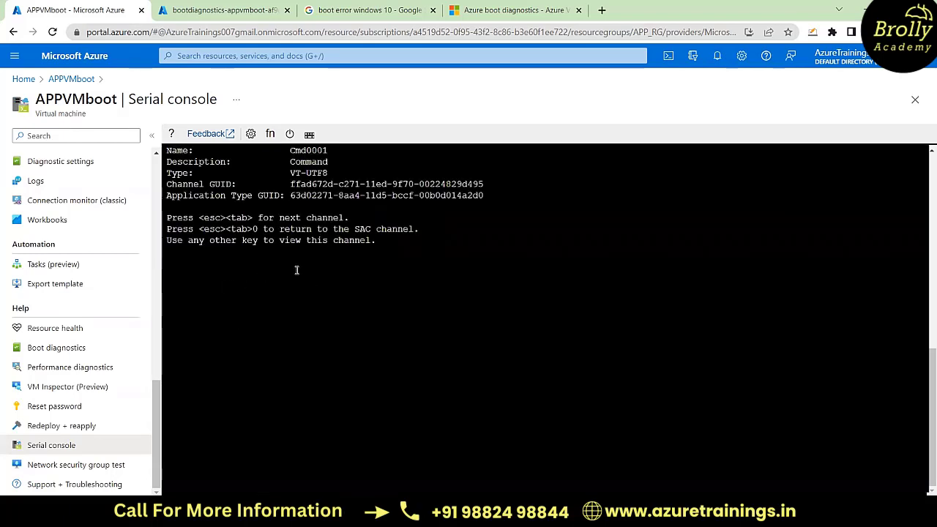
key("Return")
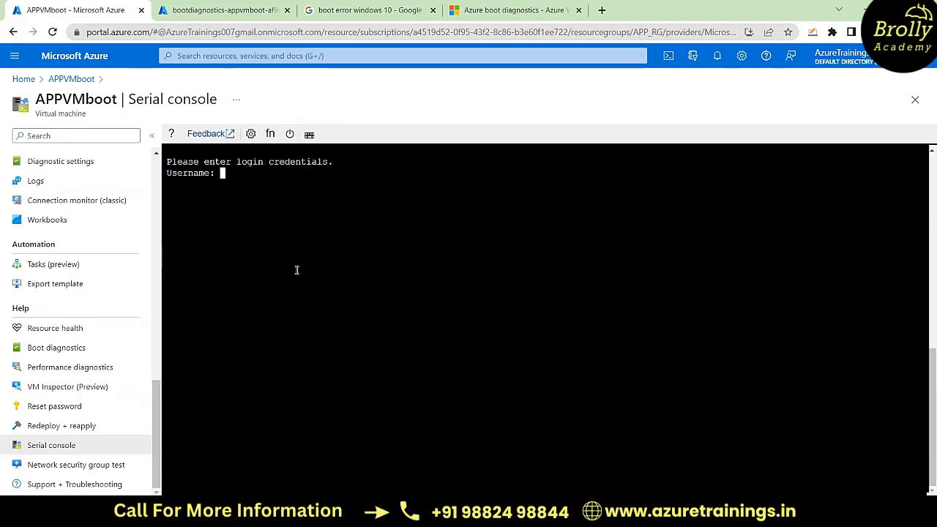
Step: Log in to the Command Prompt channel with username Azureuser, domain APPVMboot and the account password
type("Azureuser")
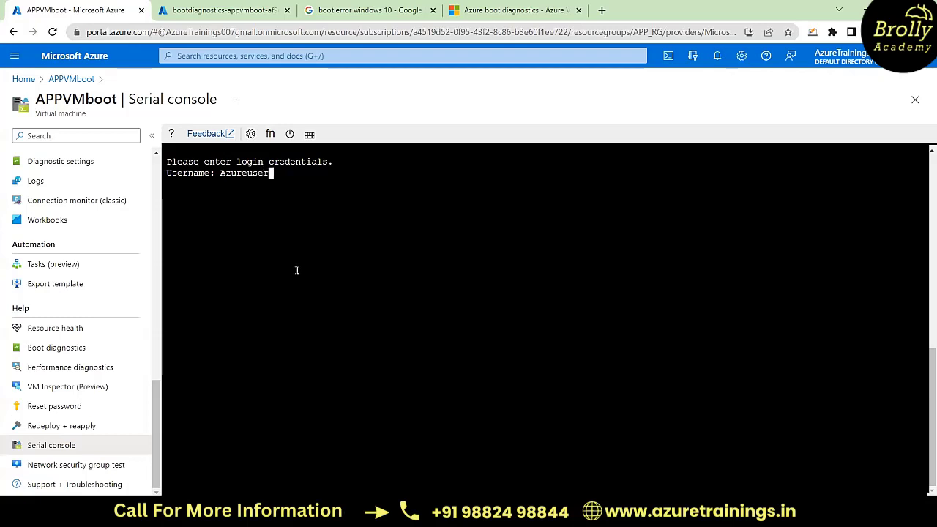
key("Return")
type("APPVMboot")
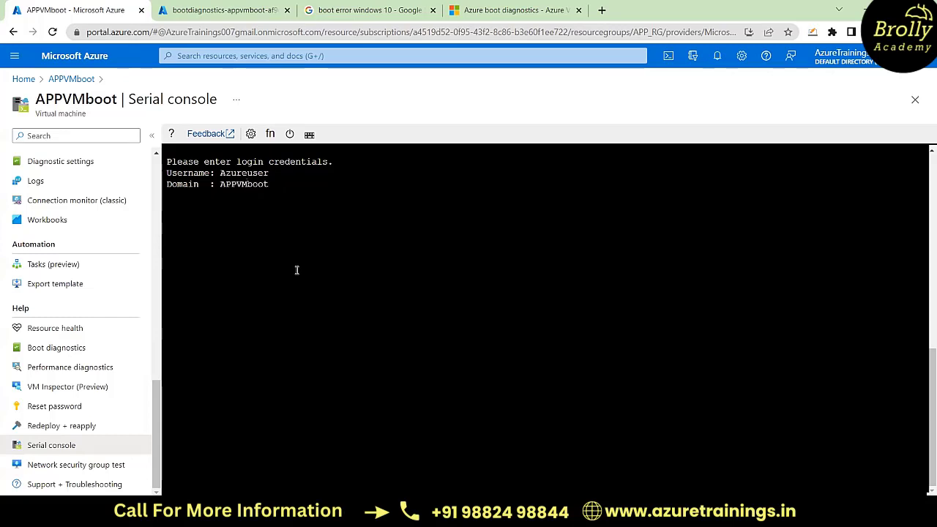
key("Return")
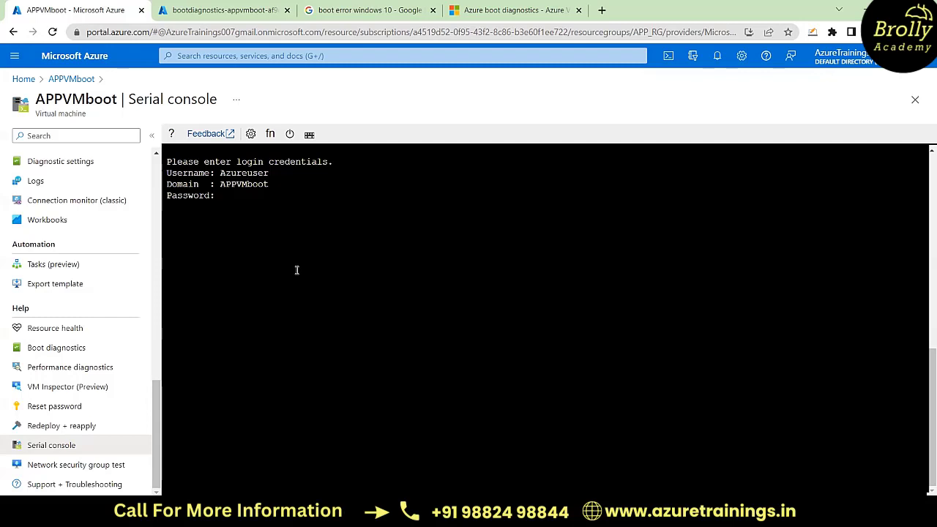
type("*************")
key("Return")
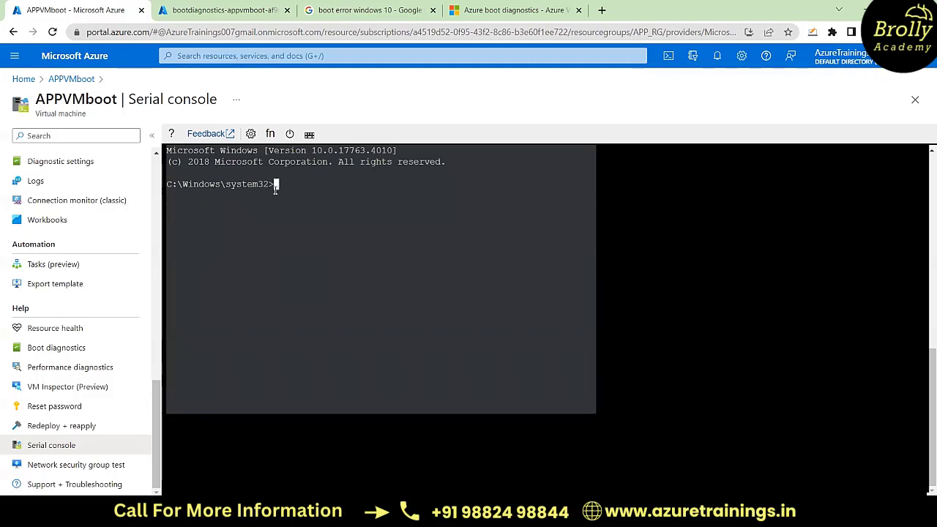
Step: Start PowerShell from the serial console's command prompt
type("powershell")
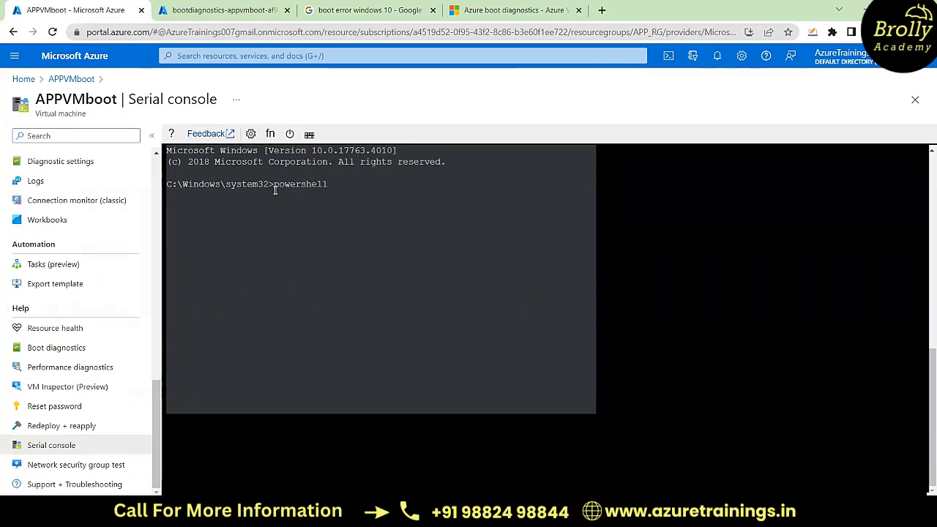
key("Return")
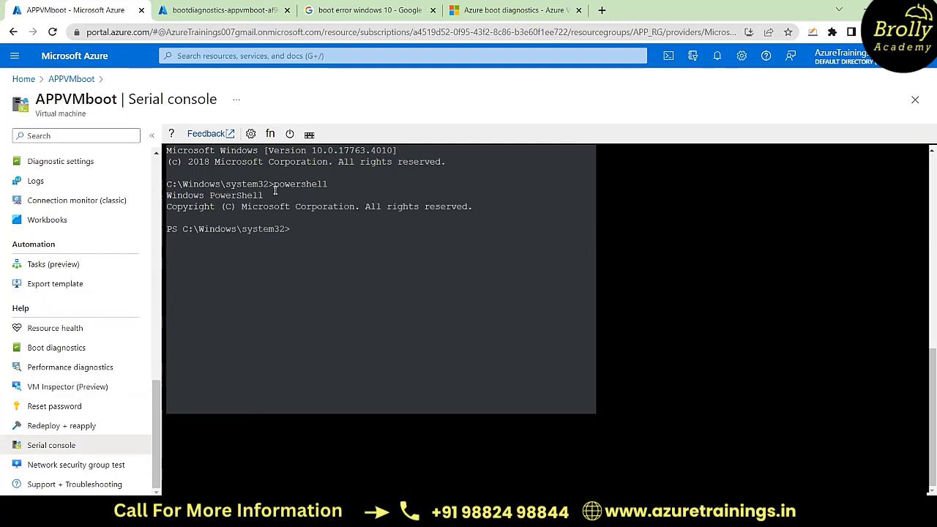
Step: List the machine's Windows services with get-service and review their status in the console output
type("get-service")
key("Return")
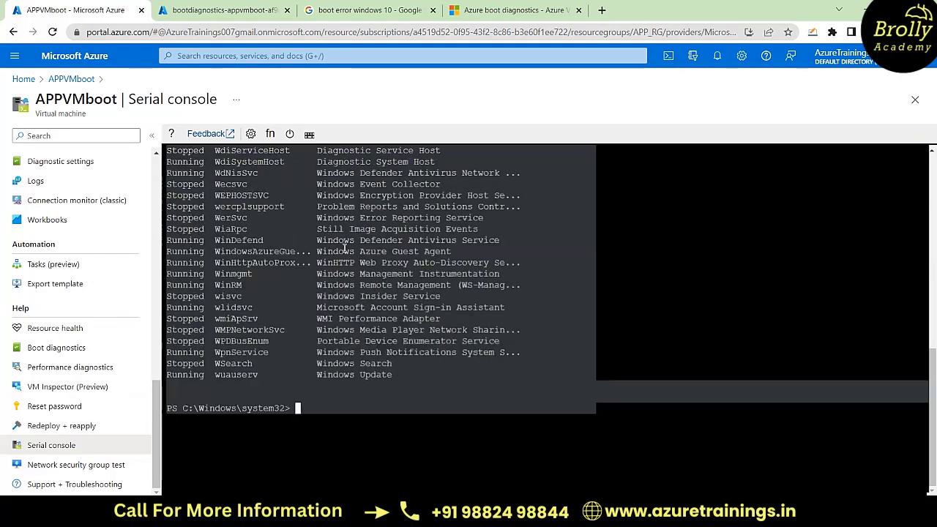
scroll(344, 249, "up", 4)
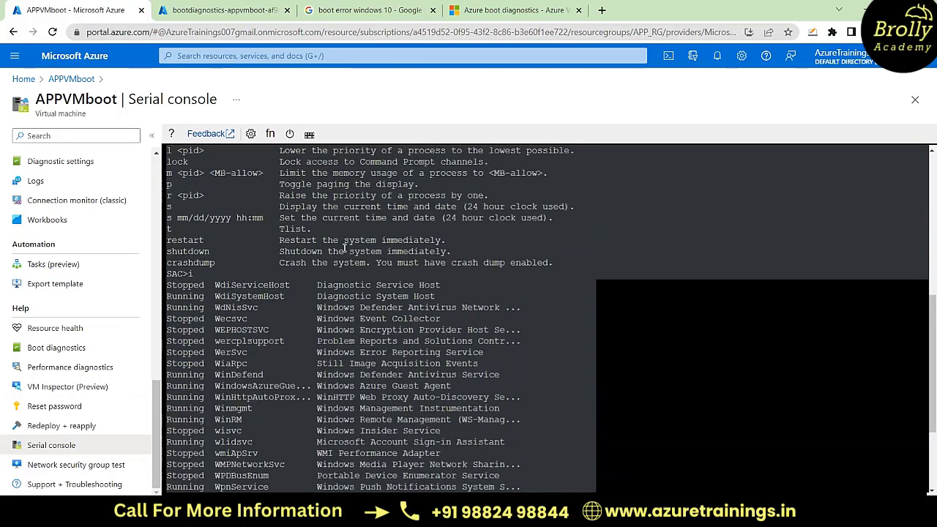
scroll(344, 249, "down", 4)
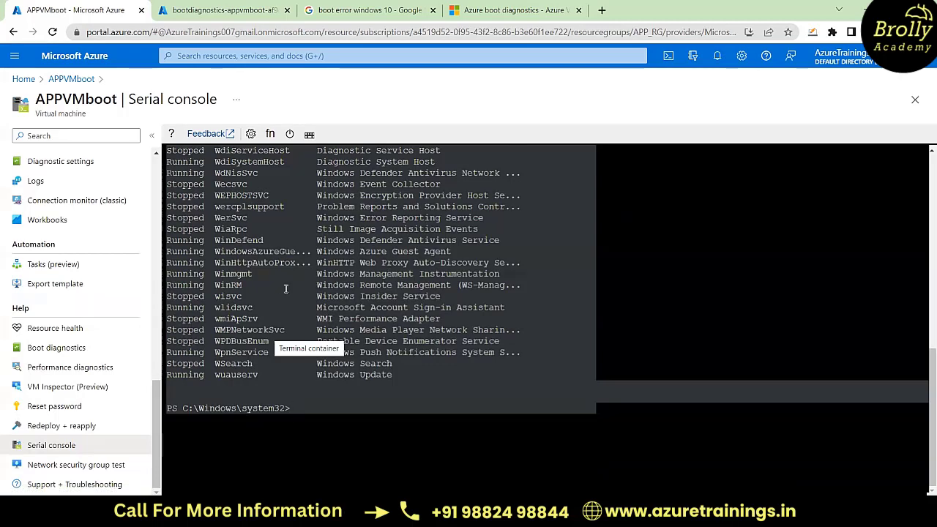
scroll(438, 276, "up", 7)
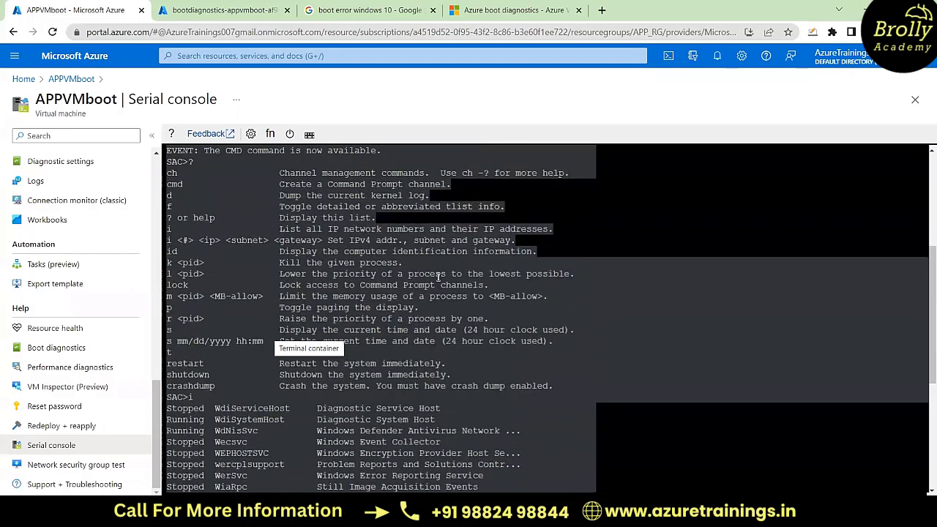
scroll(437, 277, "down", 7)
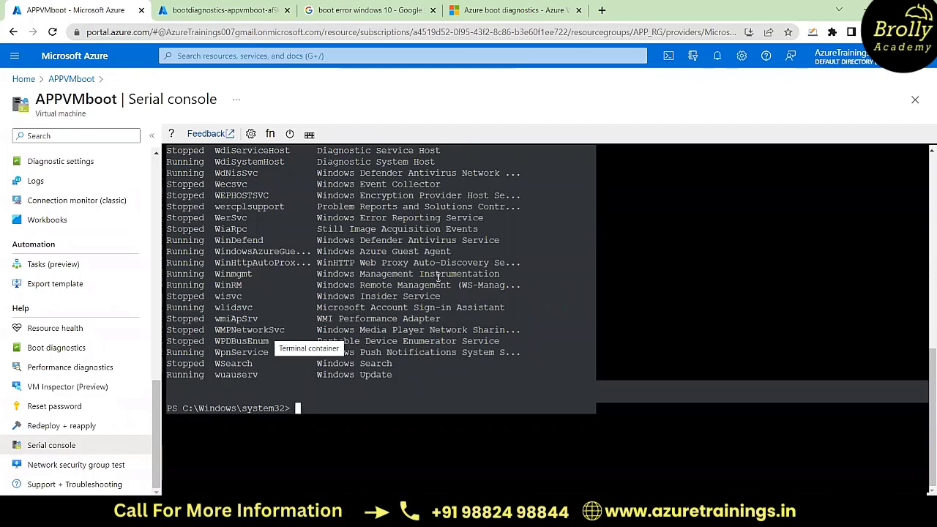
Step: In the browser tab showing the diagnostics container, return to the portal home and open APPVM1's activity log
left_click(190, 10)
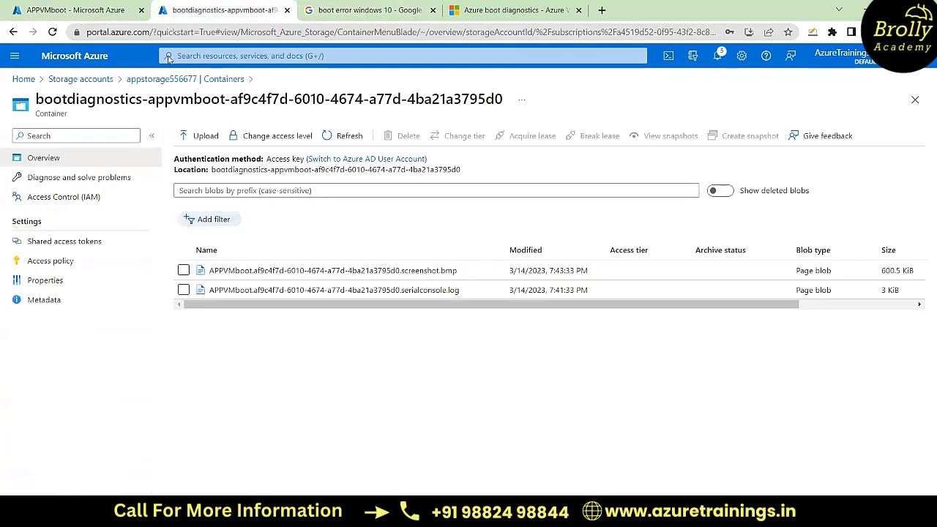
left_click(24, 79)
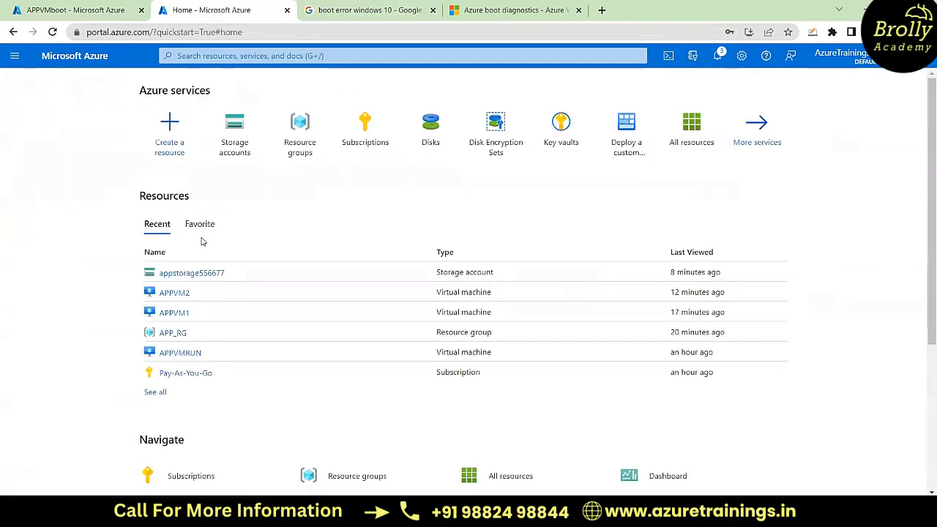
left_click(167, 313)
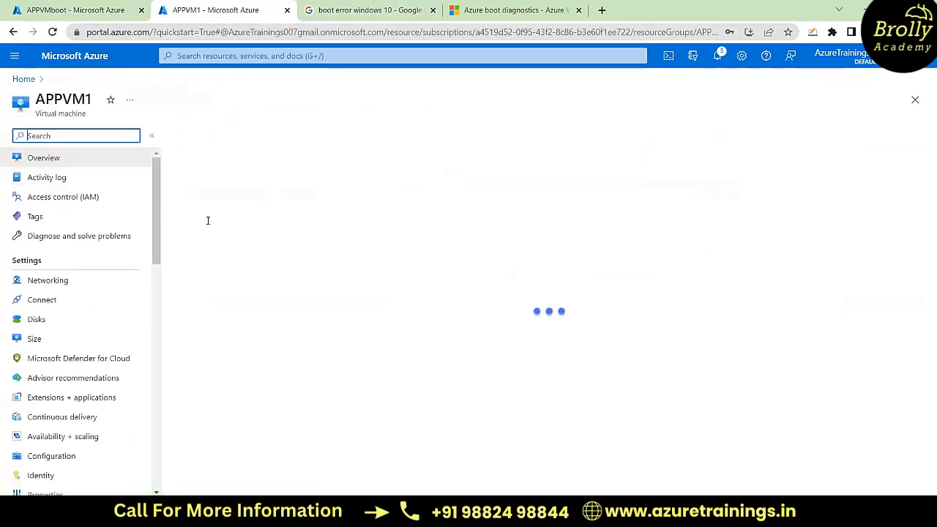
left_click(54, 183)
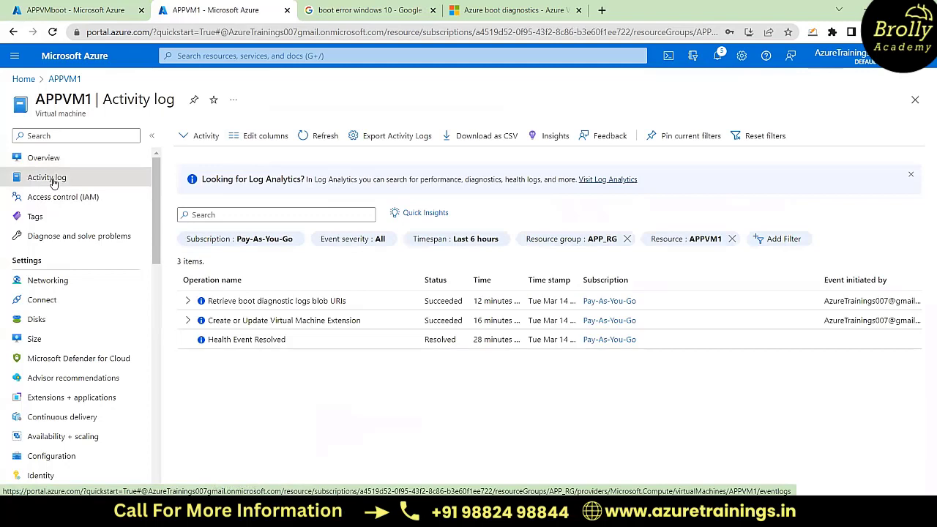
Step: Examine the sub-events of the extension update and boot diagnostic log retrieval operations, and collapse both entries
left_click(186, 321)
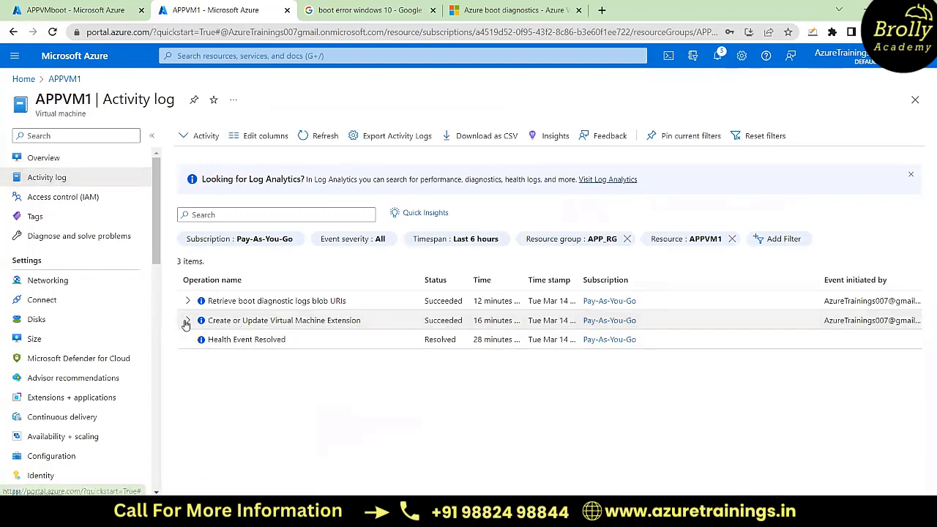
scroll(347, 411, "down", 1)
scroll(347, 412, "down", 3)
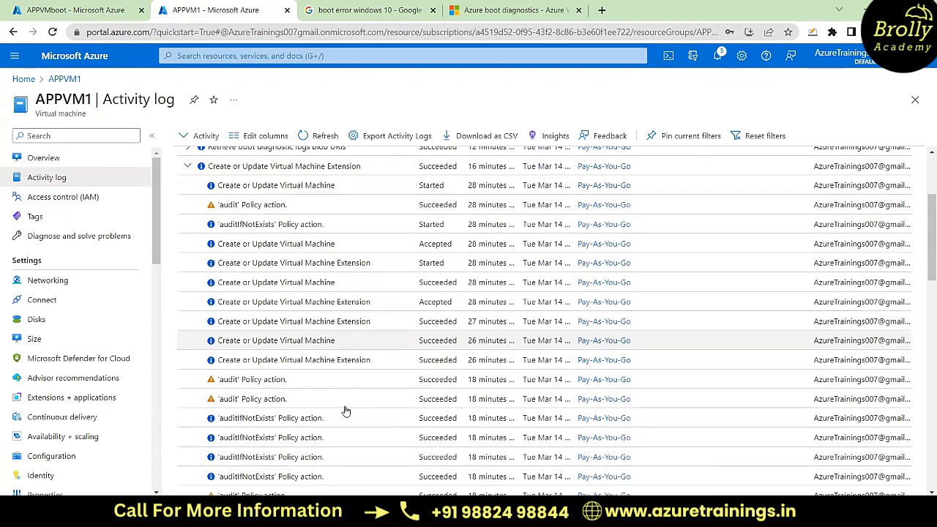
scroll(347, 411, "up", 5)
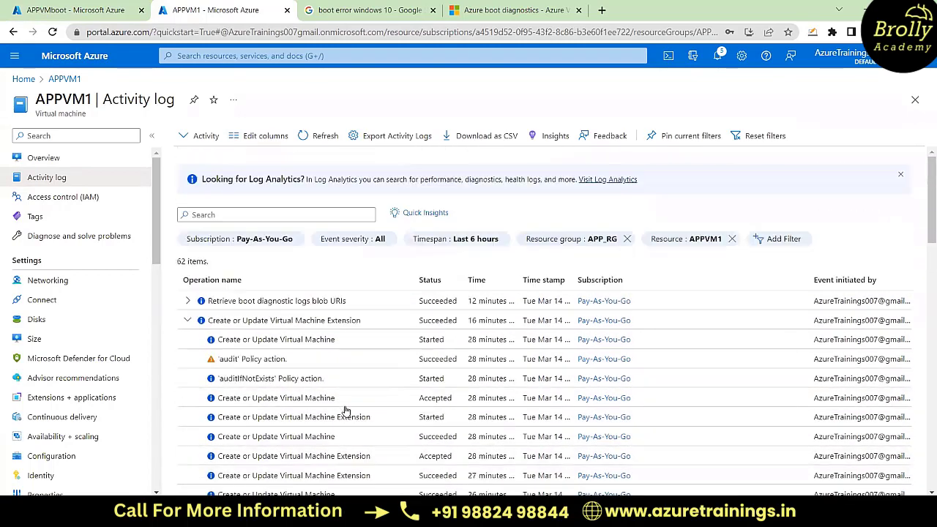
left_click(188, 301)
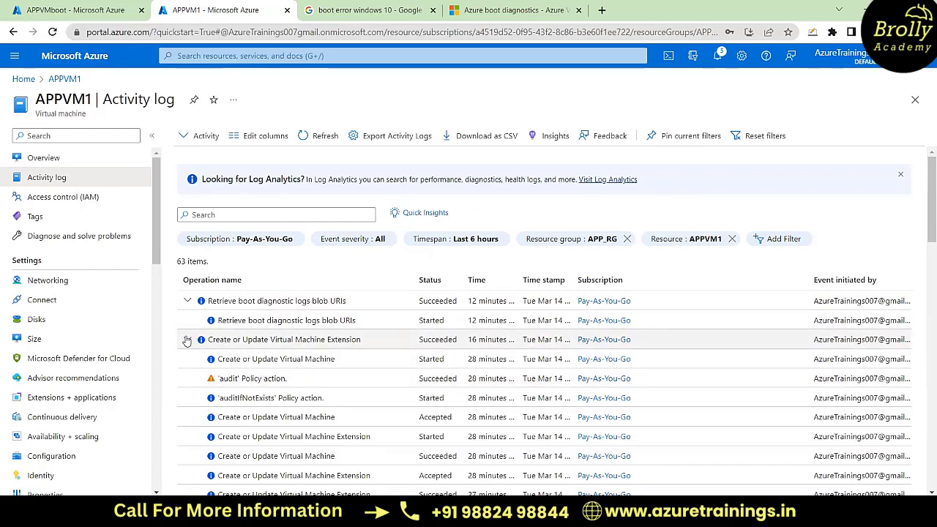
left_click(187, 339)
left_click(187, 301)
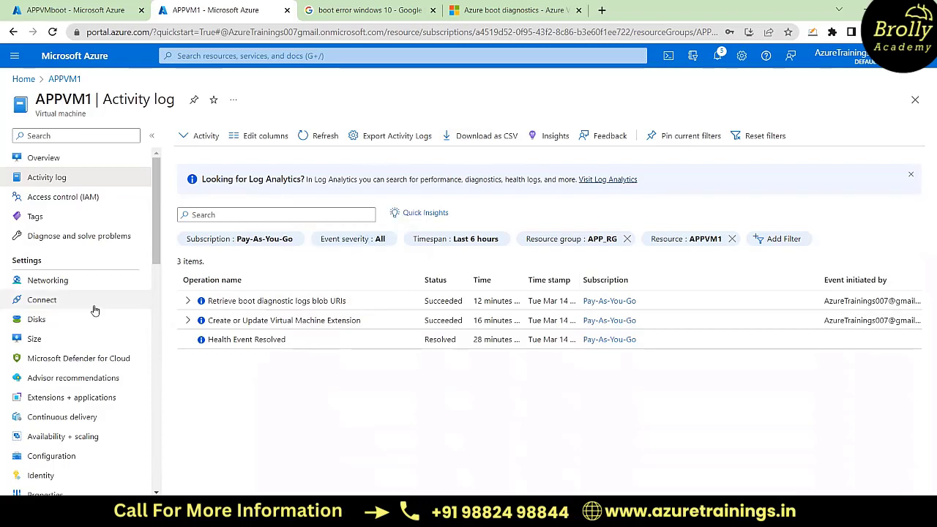
Step: Restart the APPVM1 virtual machine from its overview and confirm the restart
left_click(63, 159)
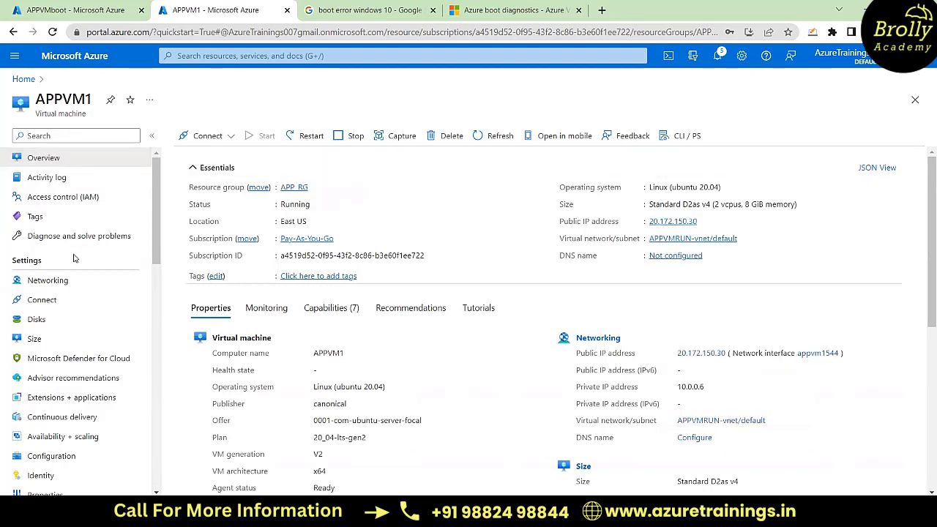
scroll(69, 317, "down", 2)
scroll(69, 319, "up", 2)
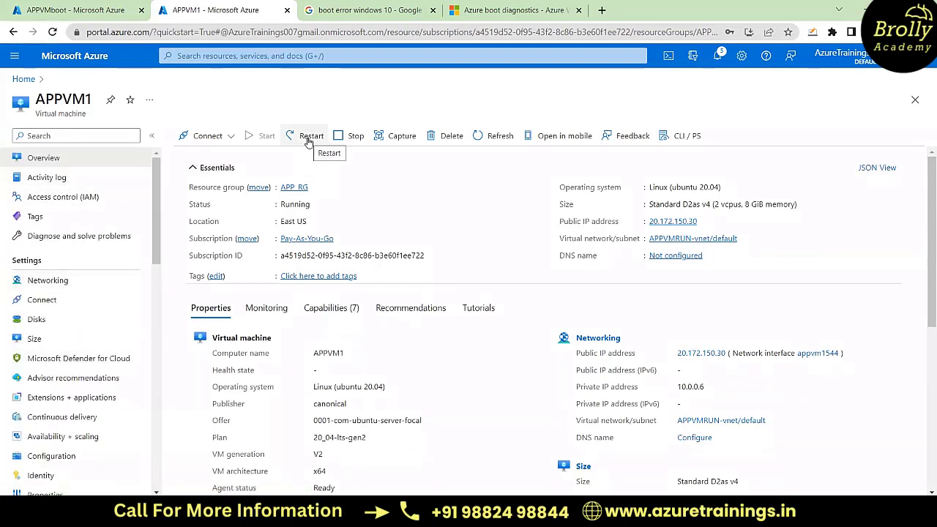
scroll(94, 308, "down", 2)
scroll(94, 308, "up", 2)
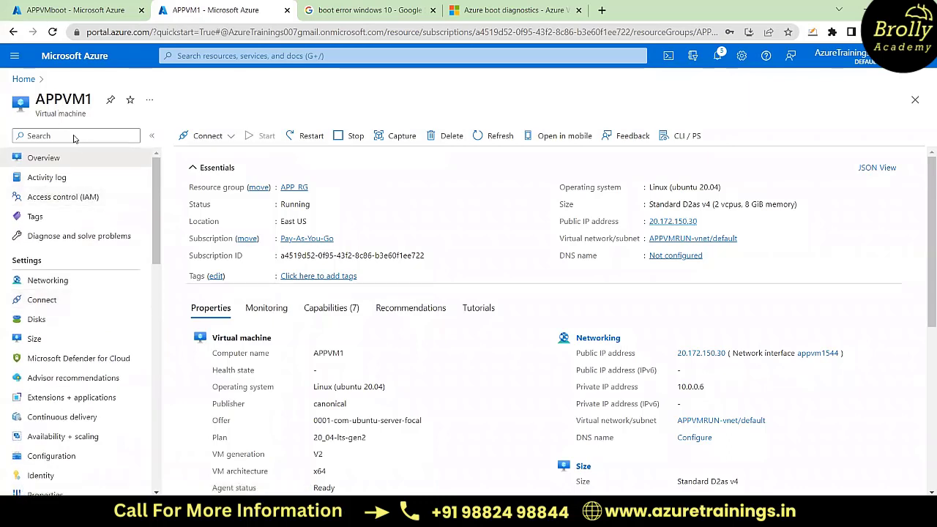
scroll(82, 322, "down", 2)
scroll(82, 322, "up", 2)
left_click(51, 180)
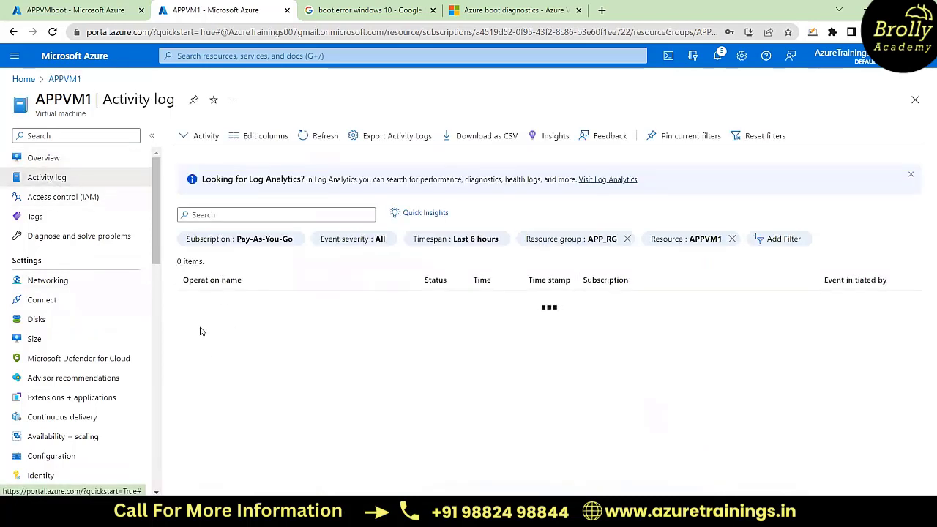
left_click(49, 157)
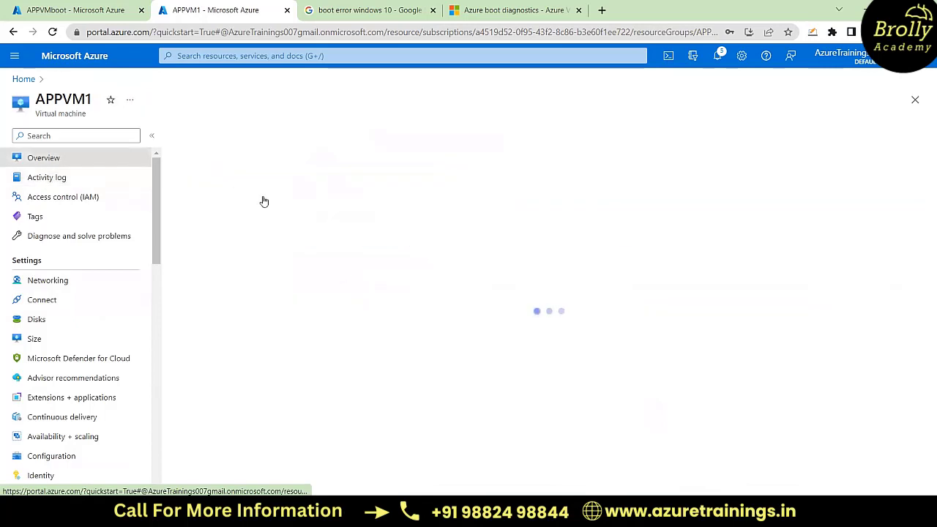
left_click(308, 136)
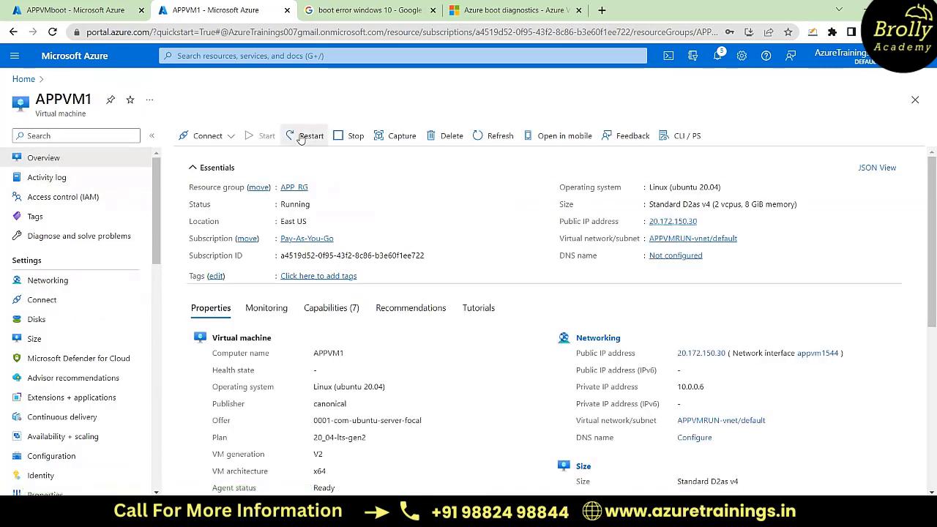
left_click(207, 202)
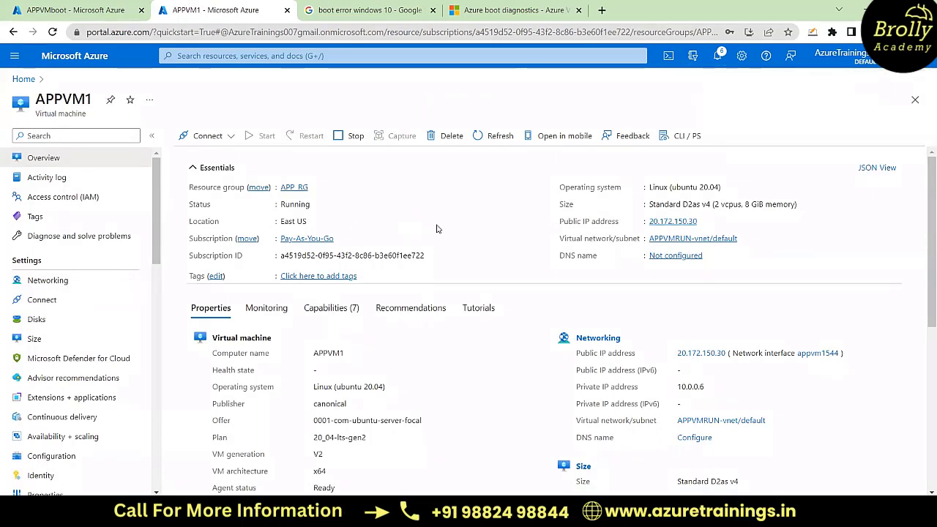
Step: Return to APPVMboot's serial console and exit both the PowerShell session and its command prompt channel with the exit command
left_click(73, 10)
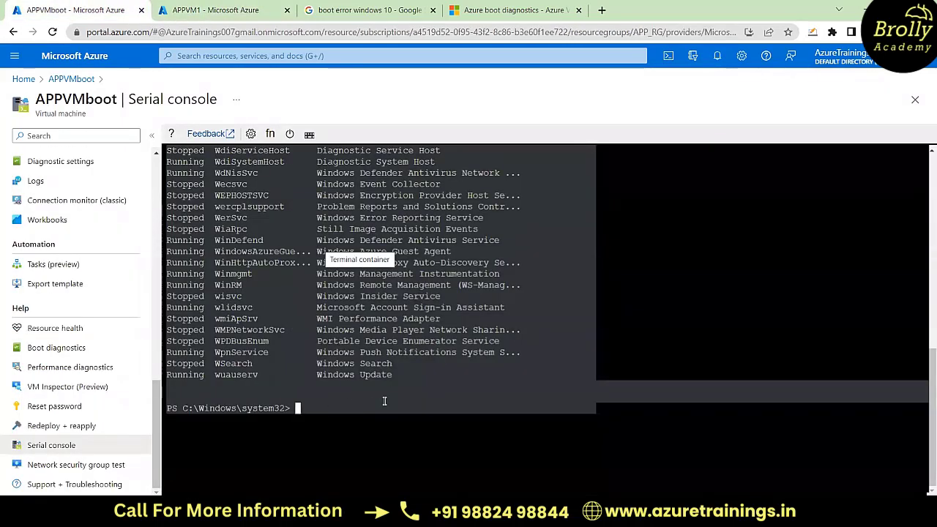
type("exit")
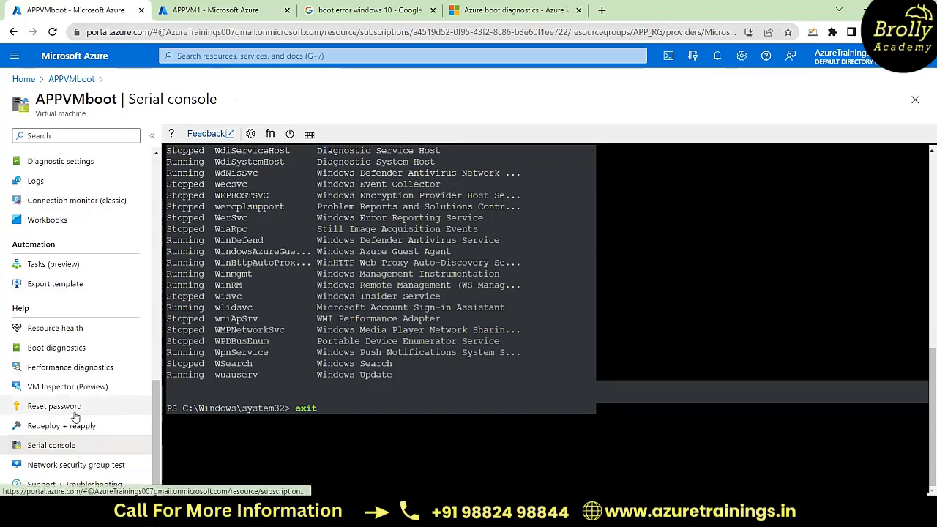
scroll(386, 320, "up", 2)
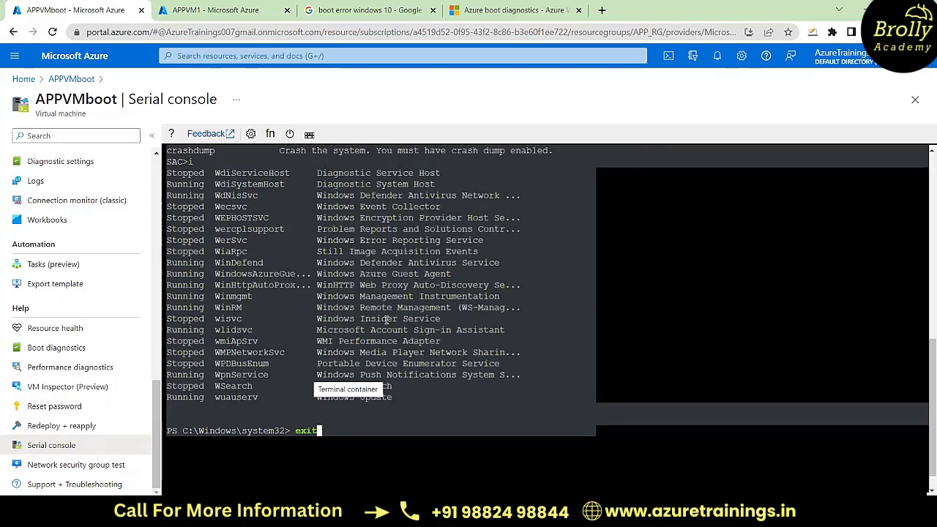
scroll(387, 320, "up", 8)
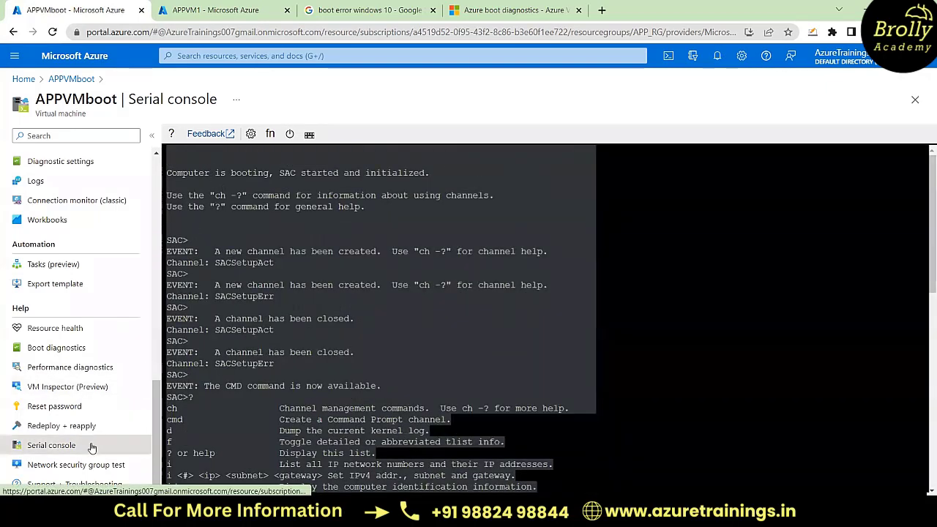
scroll(253, 389, "down", 10)
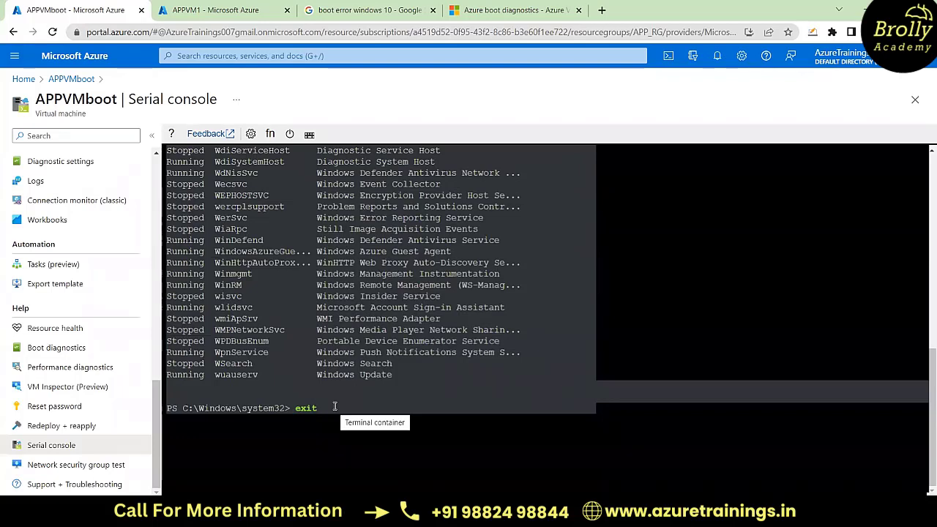
key("Return")
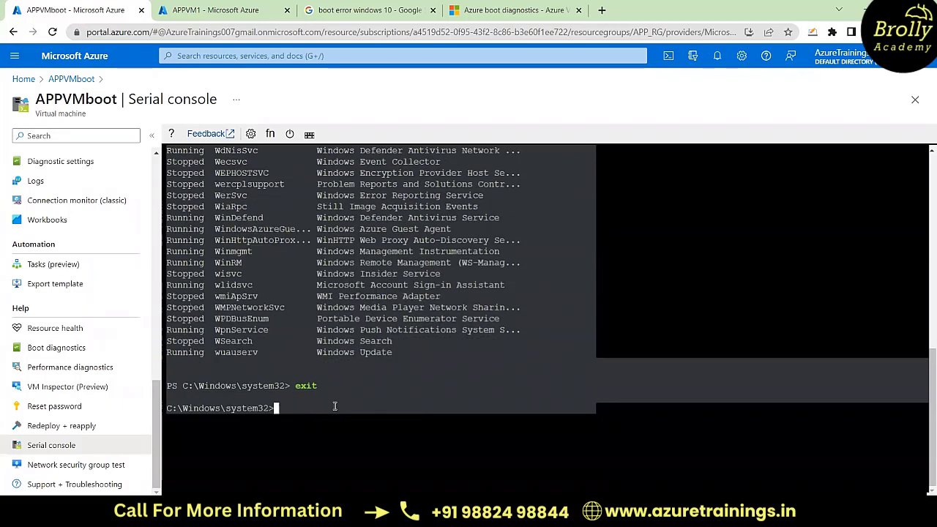
type("exit")
key("Return")
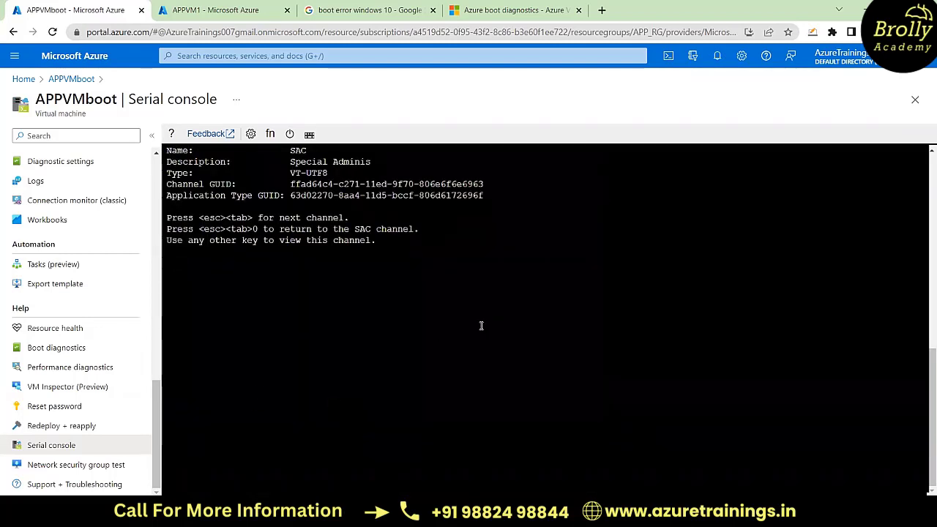
Step: View APPVMboot's boot diagnostics screenshot, and reconnect to its serial console
left_click(69, 353)
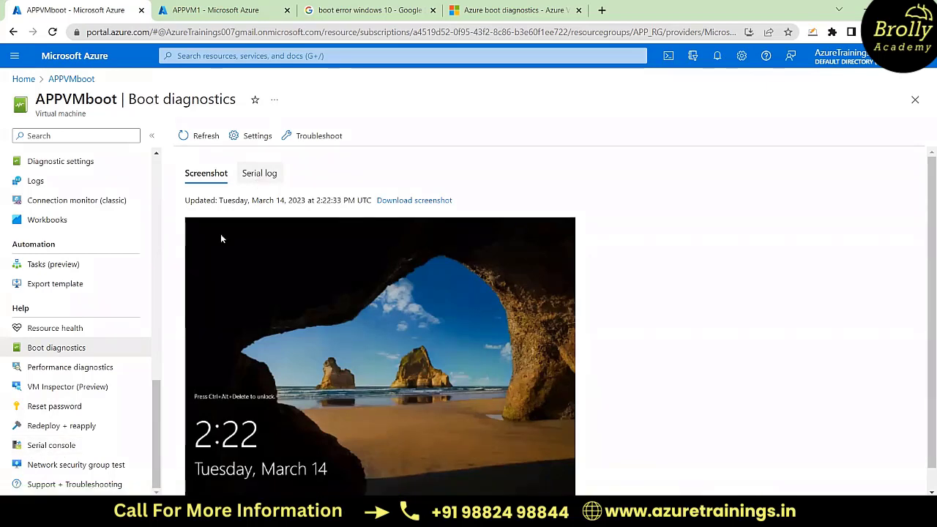
left_click(85, 446)
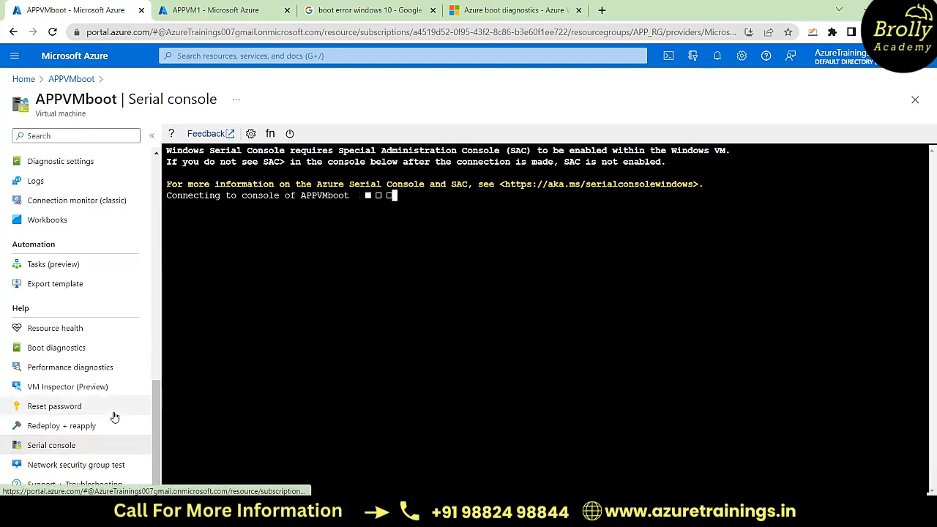
Step: Open the password reset options for APPVMboot and choose the Reset configuration only mode
left_click(82, 408)
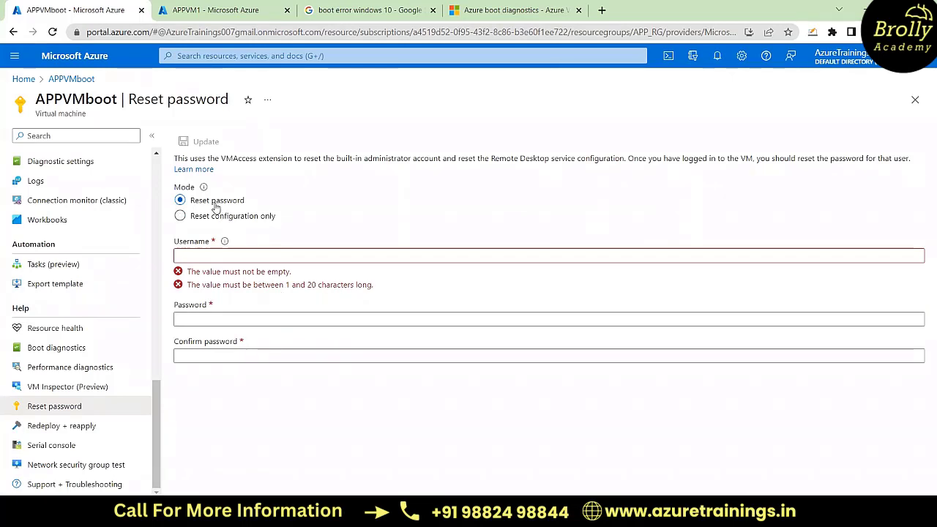
left_click(204, 258)
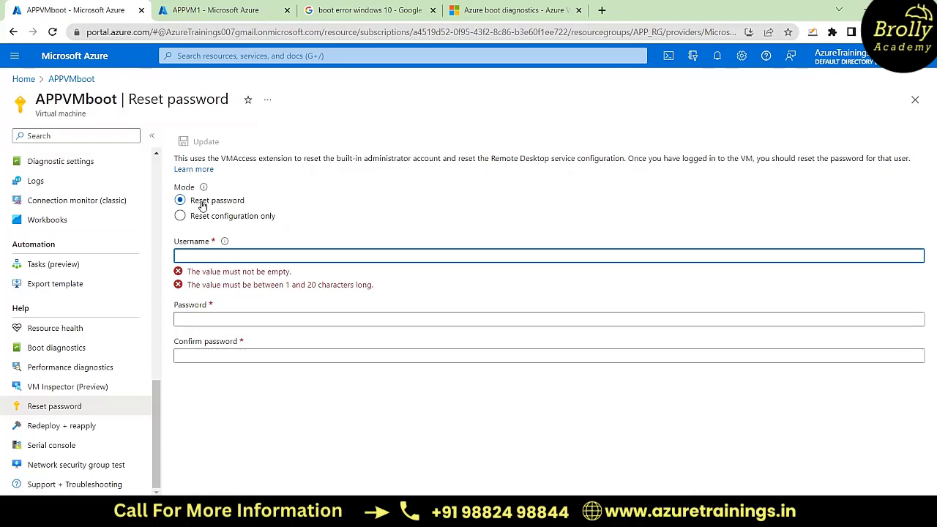
left_click(183, 219)
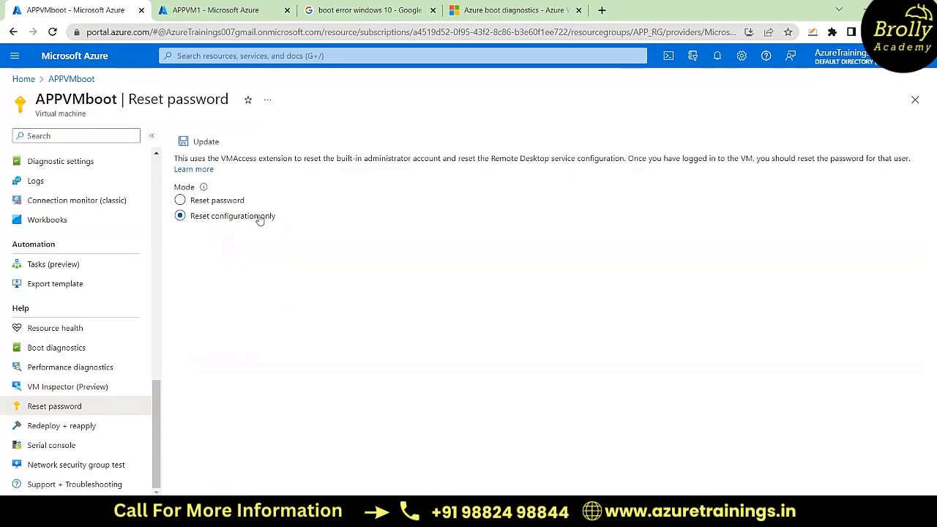
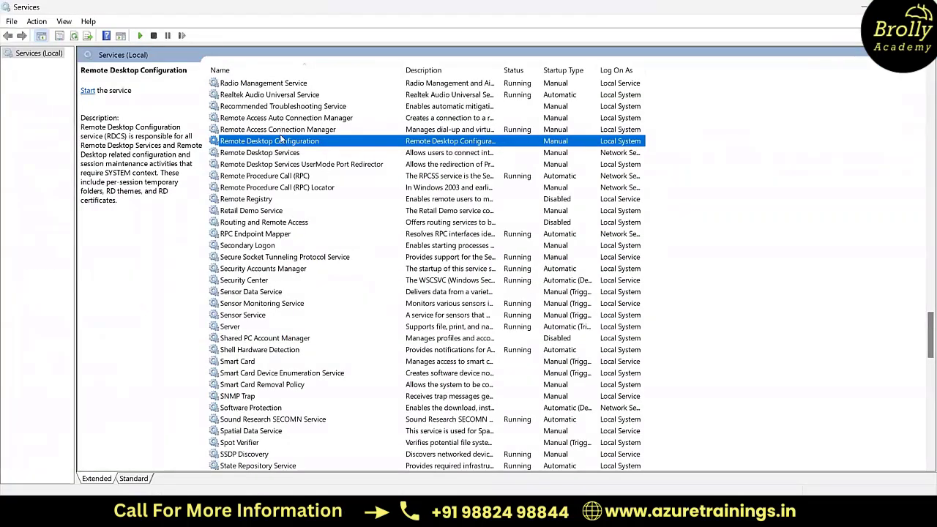
Step: Examine the Remote Desktop Configuration and Remote Desktop Services entries in the local Windows services list
left_click(278, 153)
left_click(267, 143)
left_click(272, 155)
Step: Switch back to the Azure portal and open APPVMboot's Redeploy + reapply page, discarding the unsaved reset edits
key("alt+Tab")
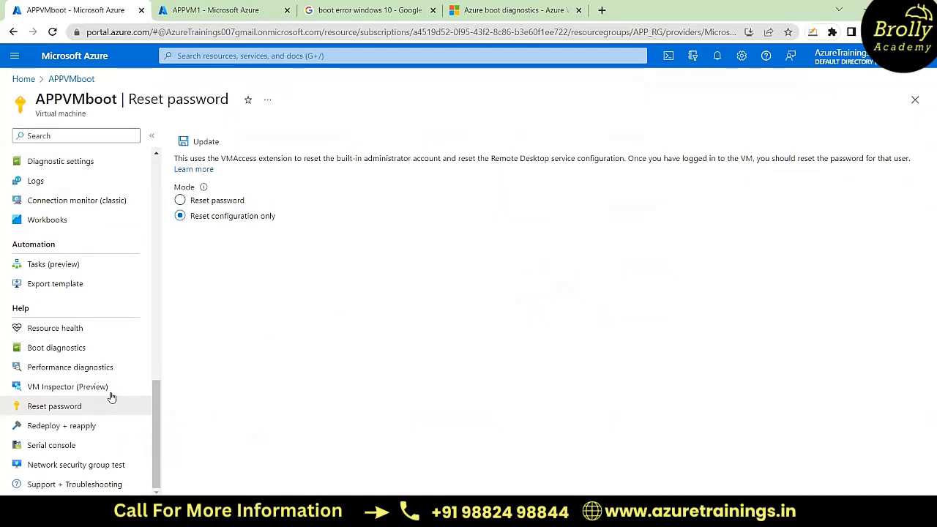
left_click(55, 431)
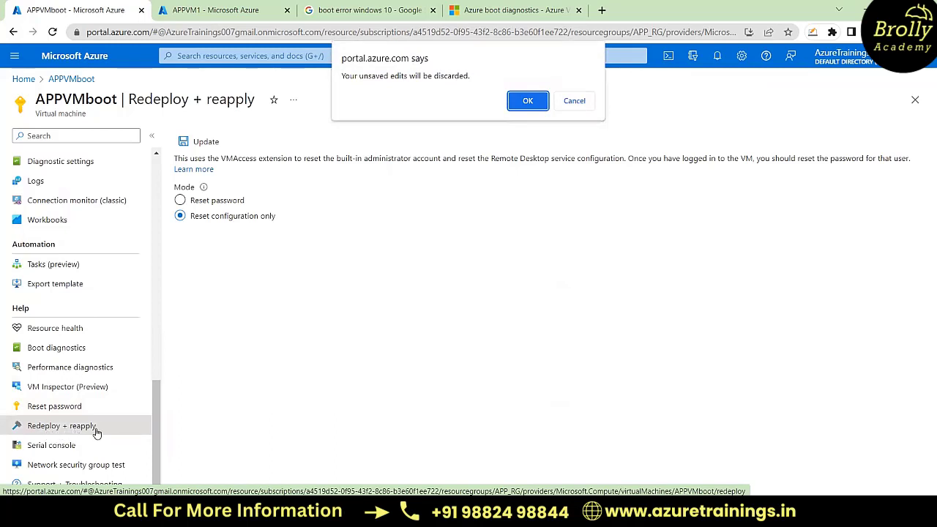
left_click(531, 102)
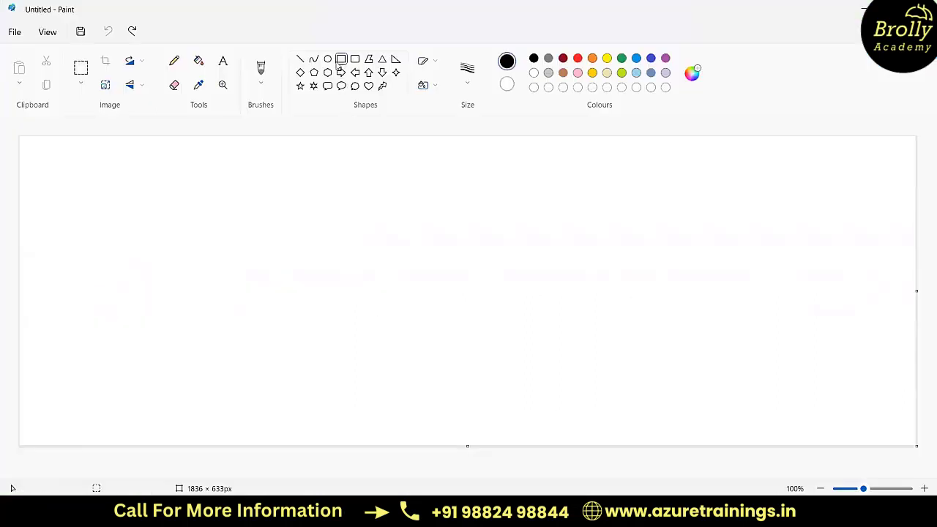
Step: Switch to Paint and draw a rectangle about 472 × 141 px with a smaller one about 132 × 87 px above its left end
left_click_drag(136, 254, 368, 321)
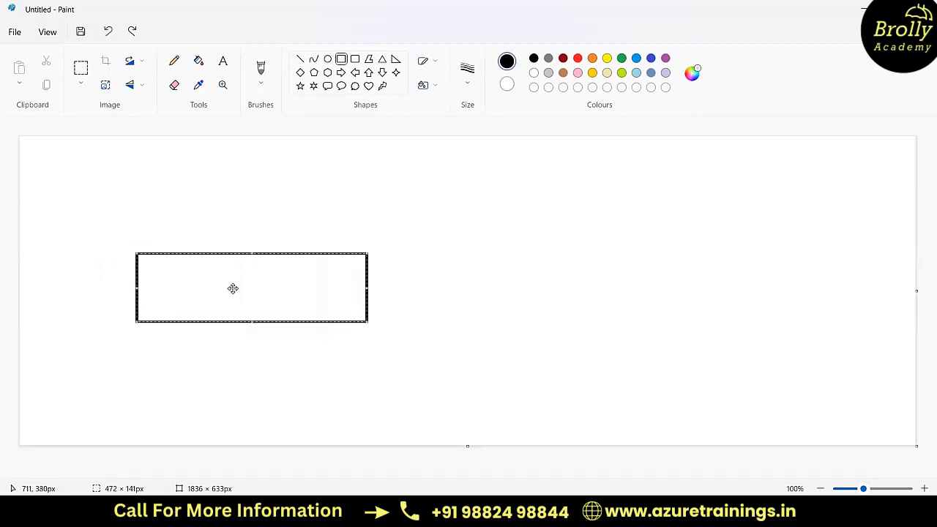
left_click(341, 62)
left_click_drag(140, 203, 205, 248)
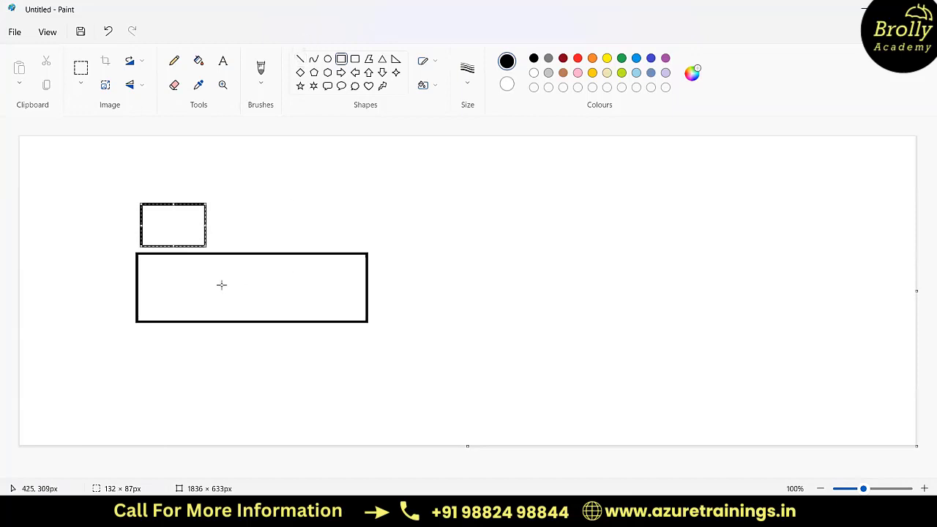
Step: Cross out both the large and the small rectangle with two diagonal lines each
left_click(300, 60)
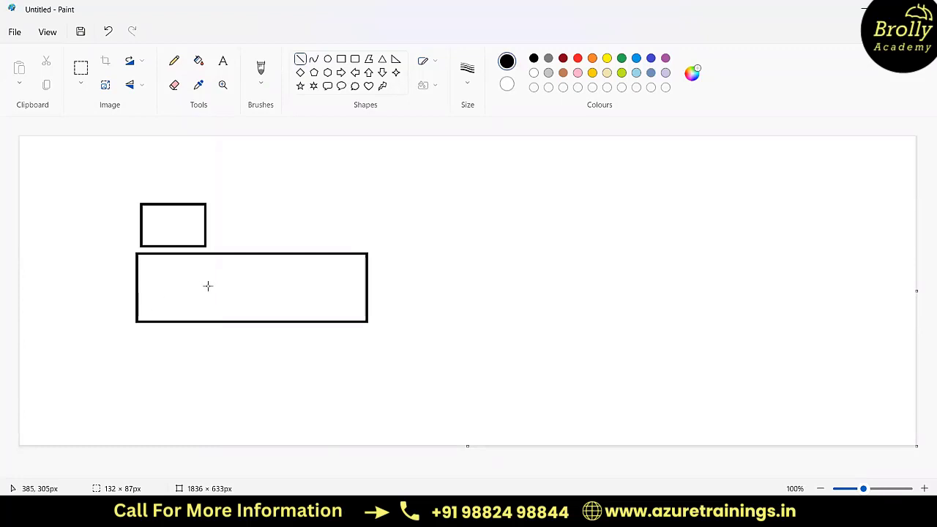
left_click_drag(164, 253, 283, 314)
mouse_move(271, 255)
left_mouse_down()
mouse_move(207, 286)
mouse_move(166, 322)
left_mouse_up()
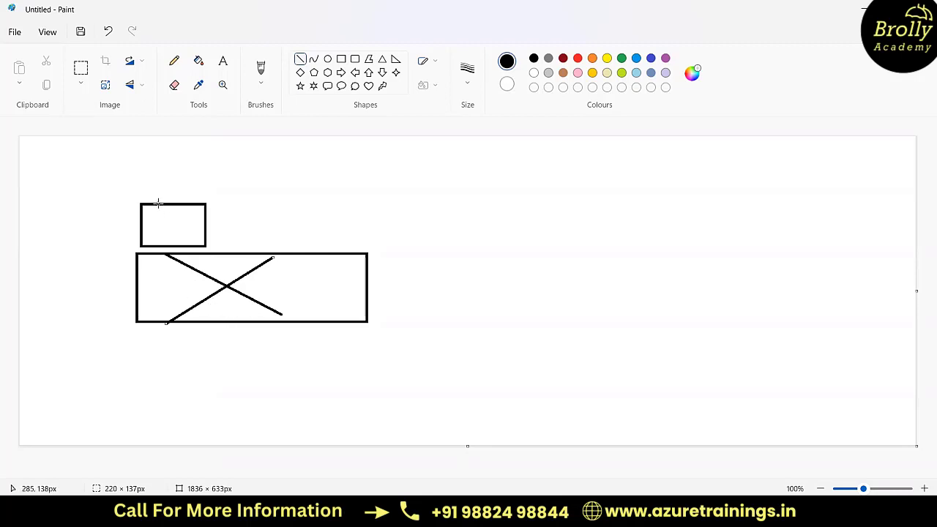
left_click_drag(158, 203, 200, 242)
left_click_drag(194, 205, 152, 242)
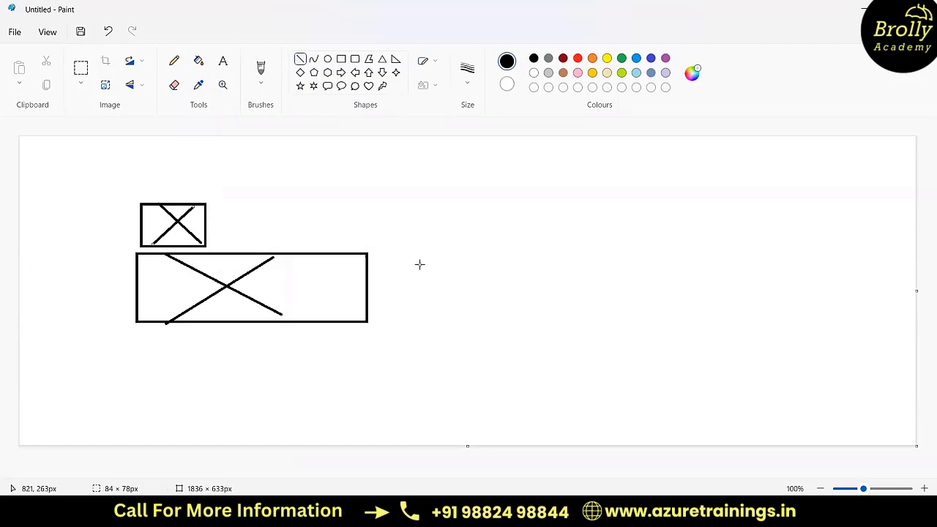
key("alt+Tab")
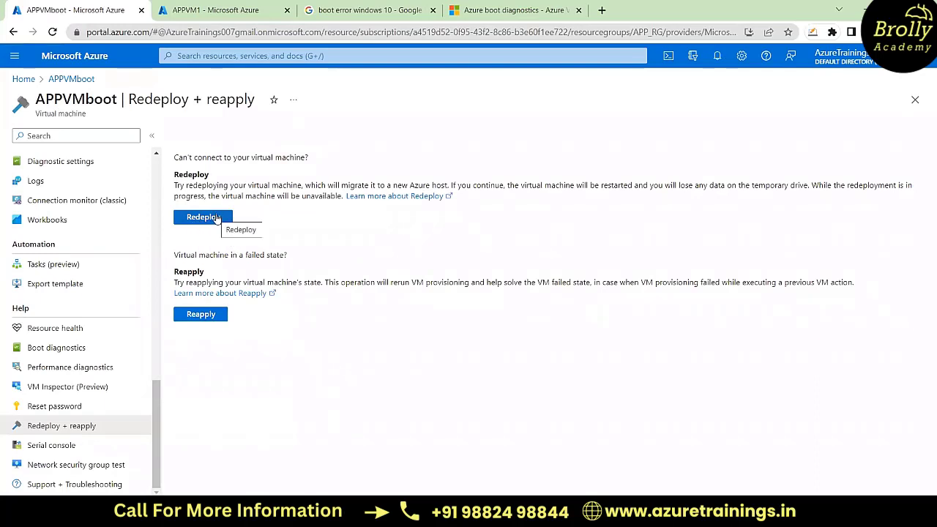
key("alt+Tab")
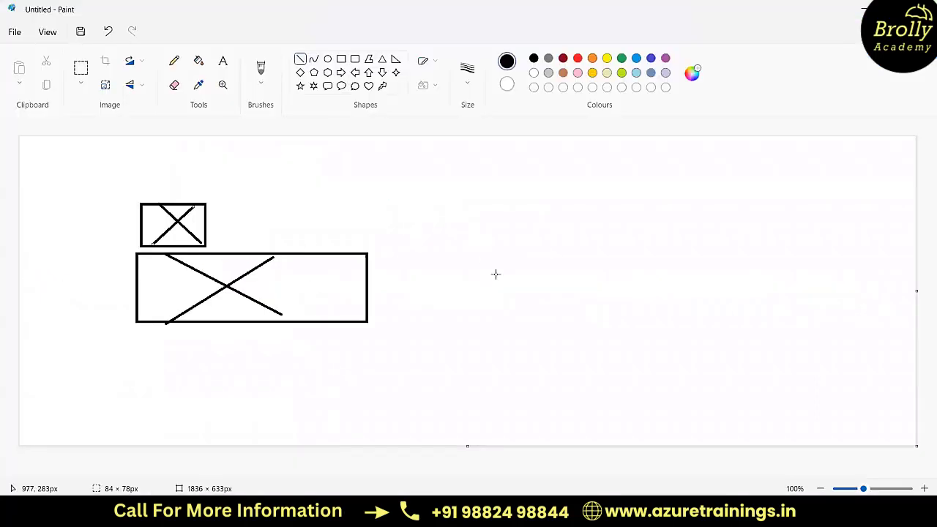
Step: Draw a second rectangle about 497 × 138 px in the canvas's right half, with one about 138 × 86 px above its left end
left_click_drag(523, 239, 657, 301)
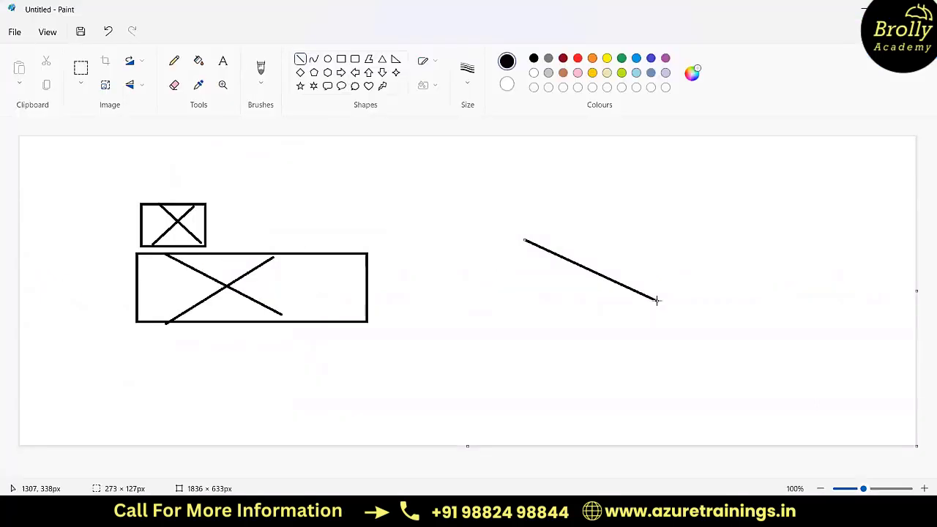
key("ctrl+z")
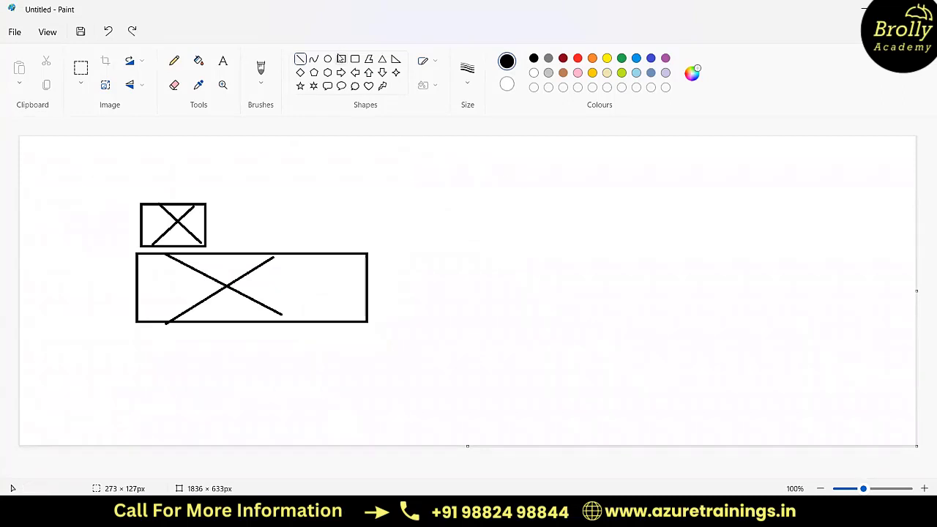
left_click(341, 59)
left_click_drag(551, 234, 815, 325)
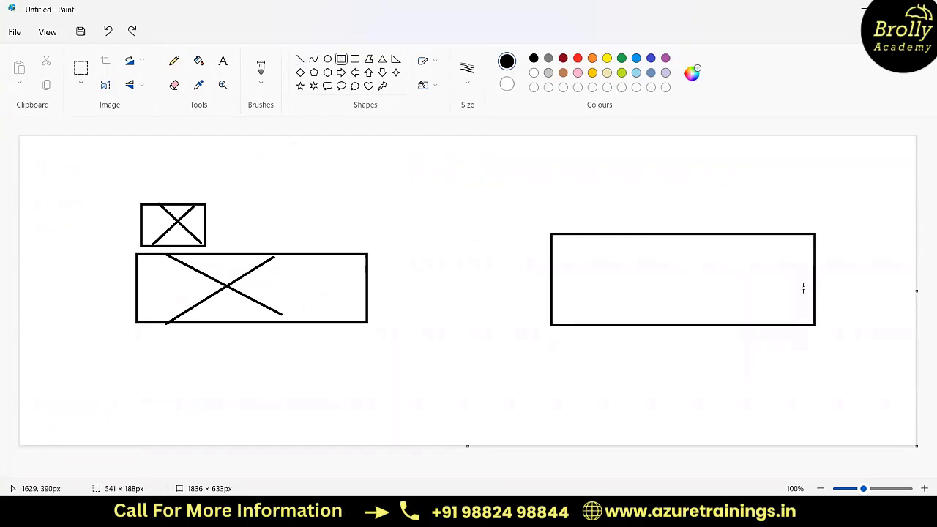
left_click_drag(804, 287, 793, 300)
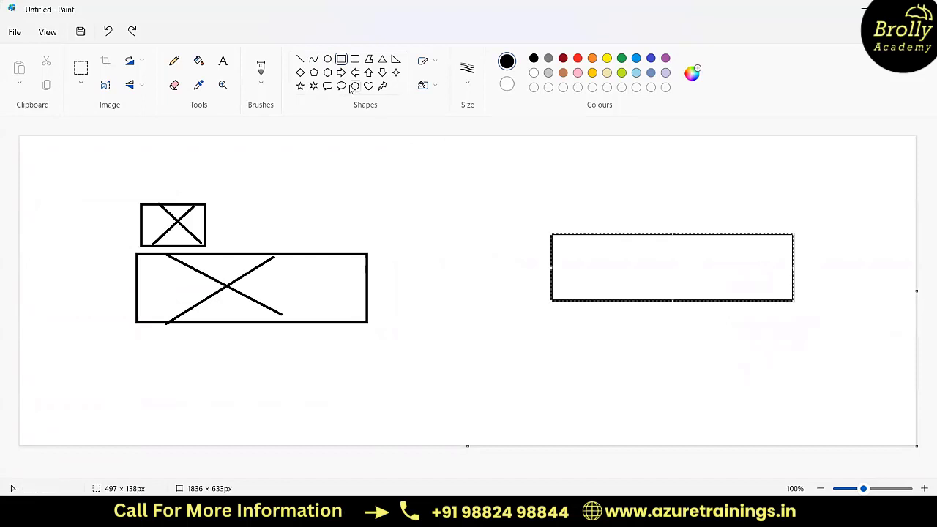
left_click(343, 62)
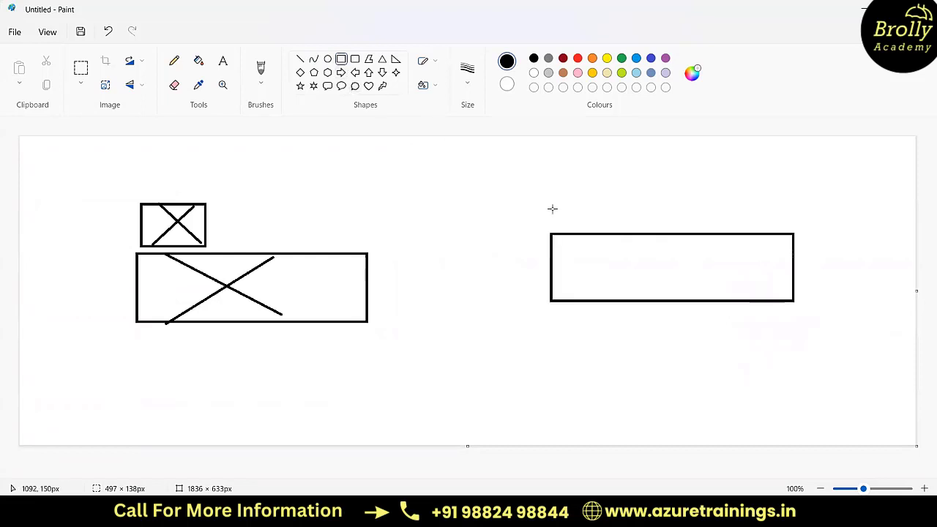
left_click_drag(548, 184, 616, 227)
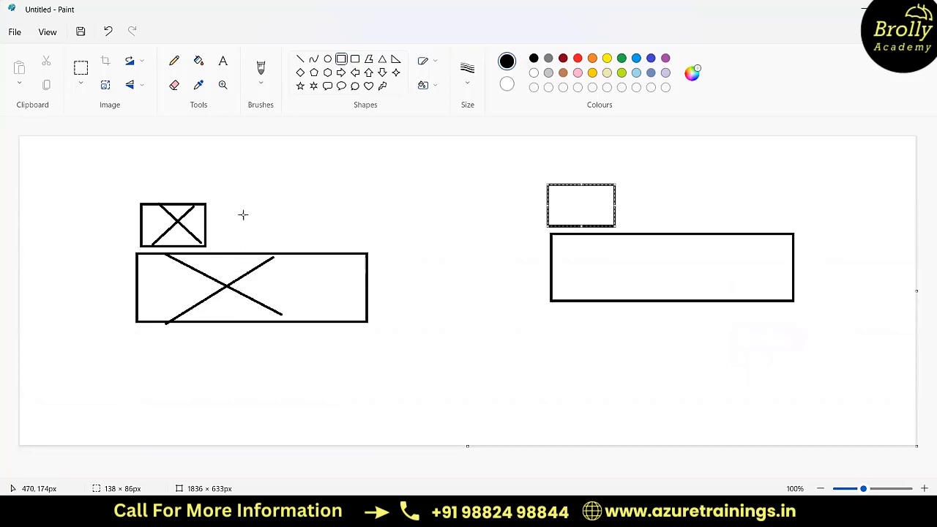
Step: Draw a small empty rectangle beside the crossed-out small one, and undo the stray rectangle drawn at the large one's lower edge
left_click_drag(236, 205, 293, 241)
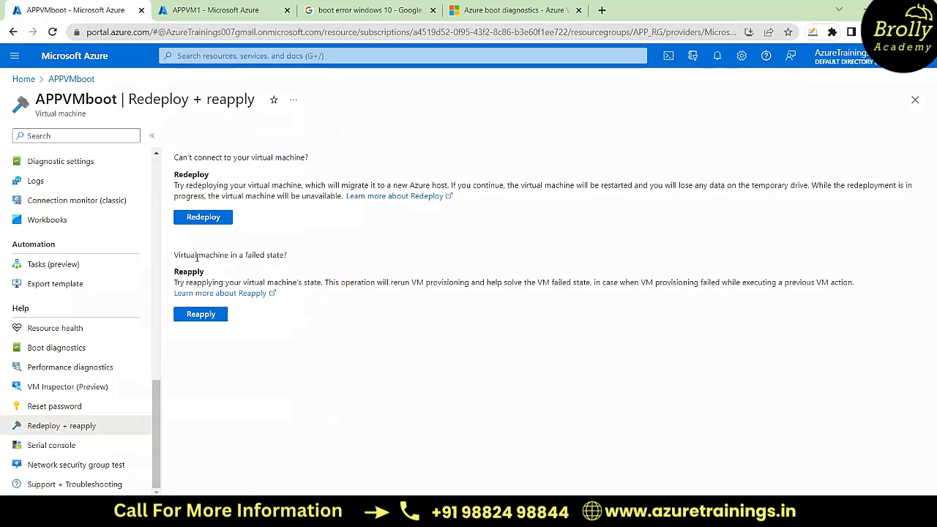
key("alt+Tab")
left_click_drag(324, 325, 348, 332)
key("ctrl+z")
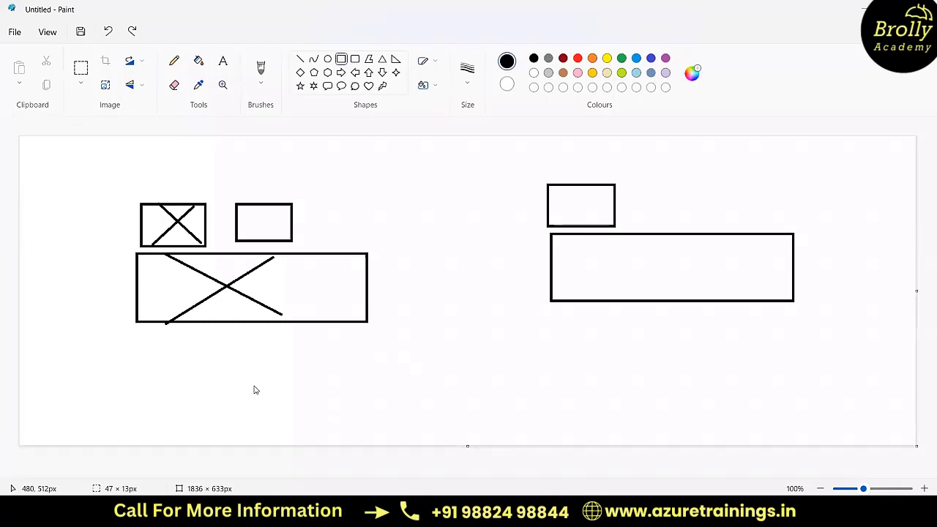
Step: Return to the Azure portal and examine the Reapply description for a virtual machine in a failed state
key("alt+Tab")
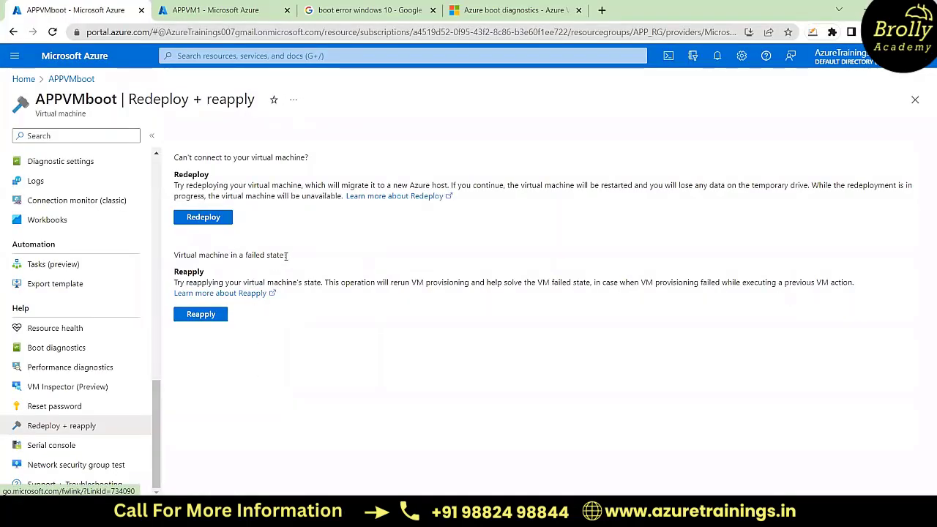
left_click_drag(287, 255, 174, 256)
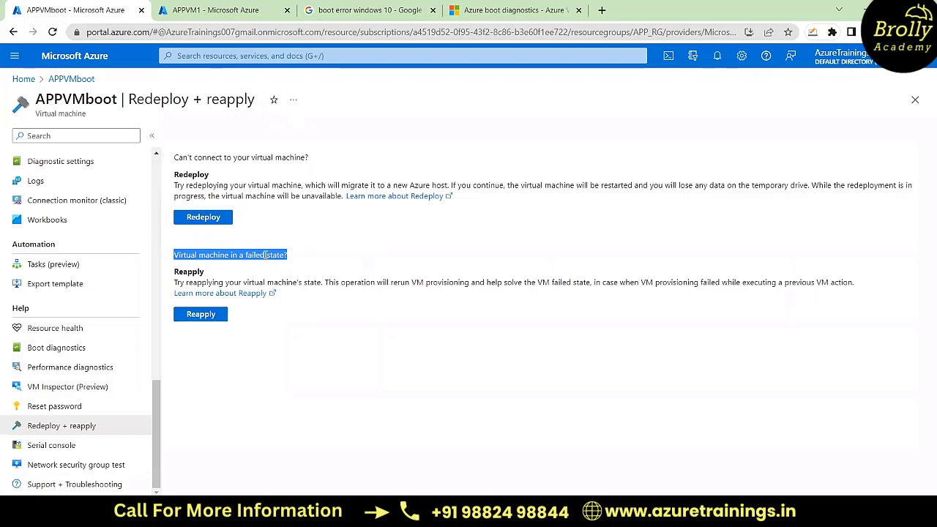
left_click_drag(265, 255, 245, 256)
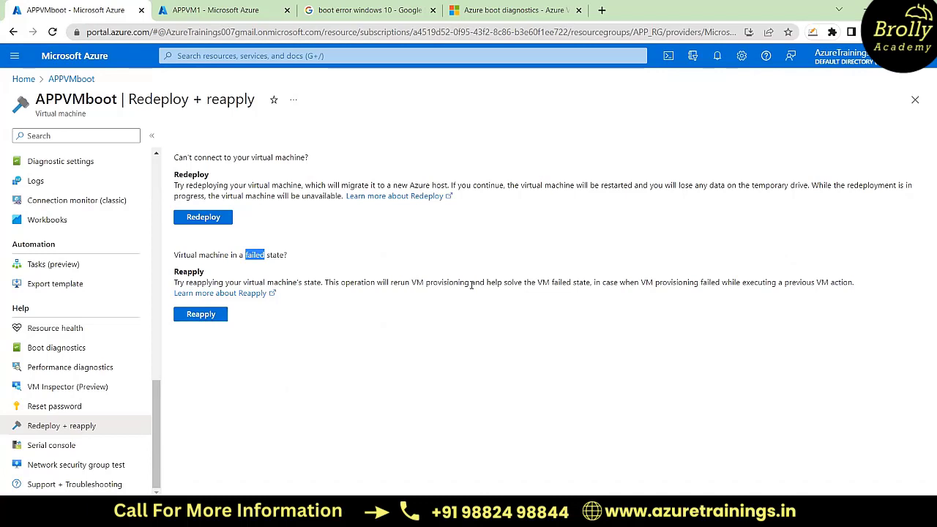
key("alt+Tab")
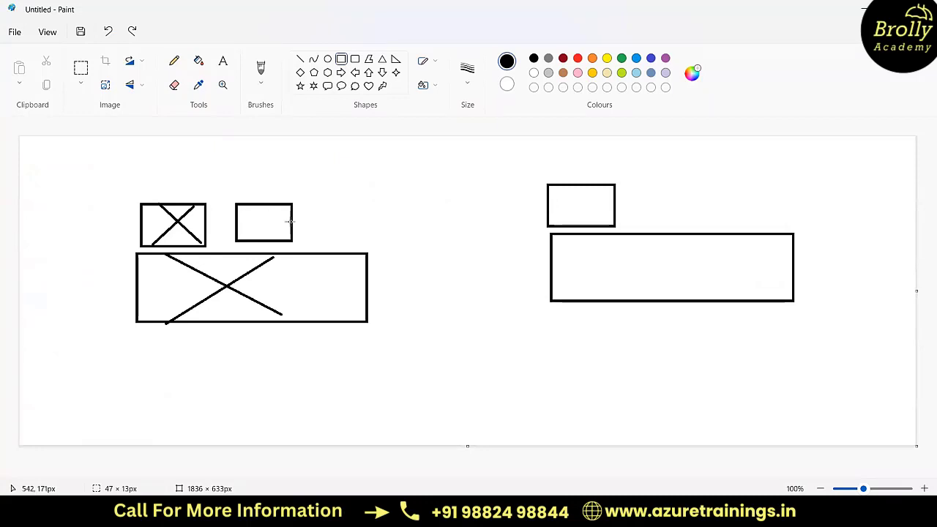
key("alt+Tab")
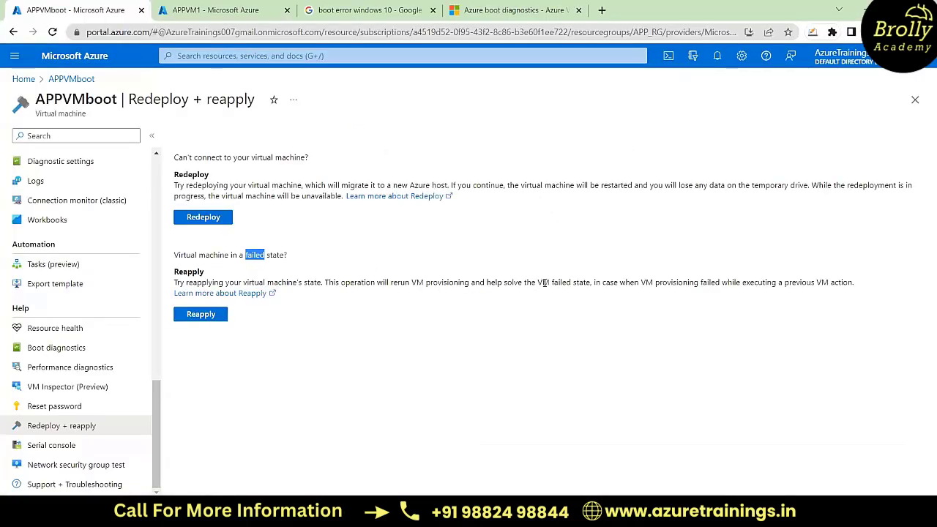
left_click_drag(538, 283, 591, 281)
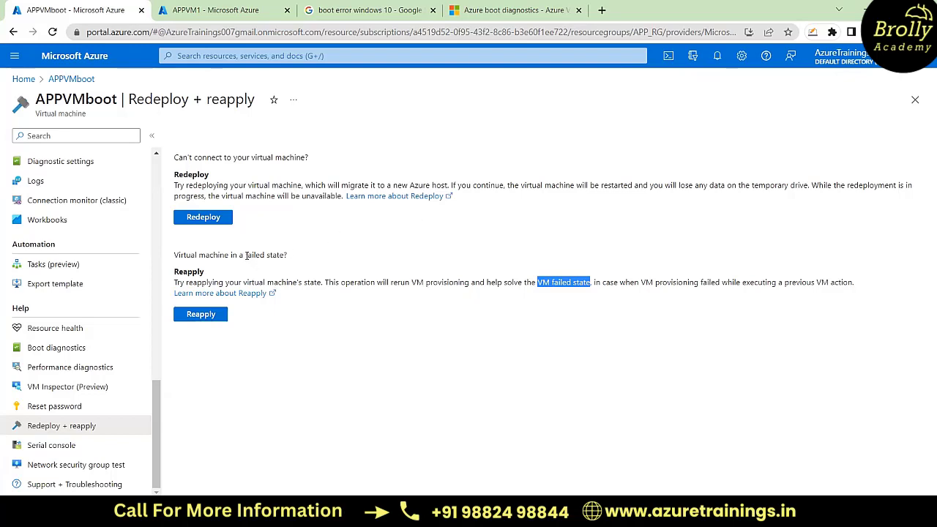
Step: Check APPVMboot's status on its overview page and return to its Redeploy + reapply page
scroll(59, 216, "up", 10)
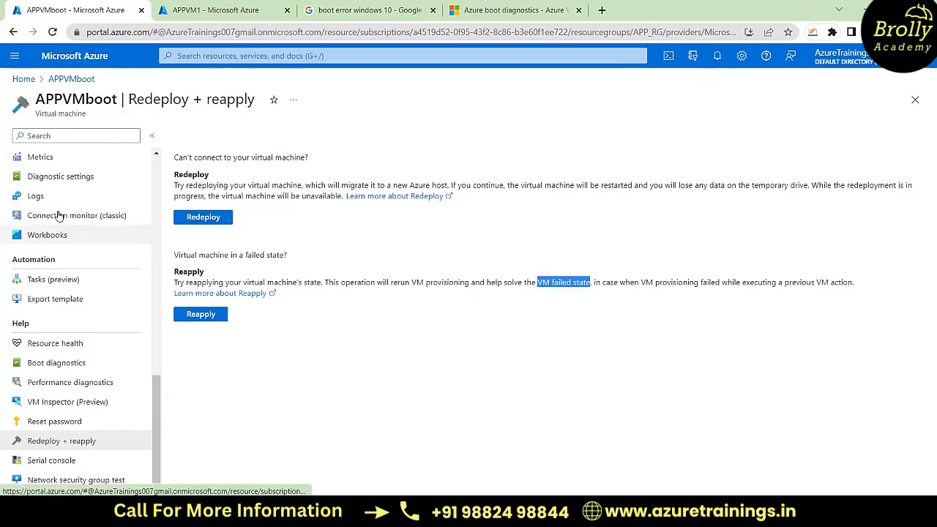
left_click(44, 158)
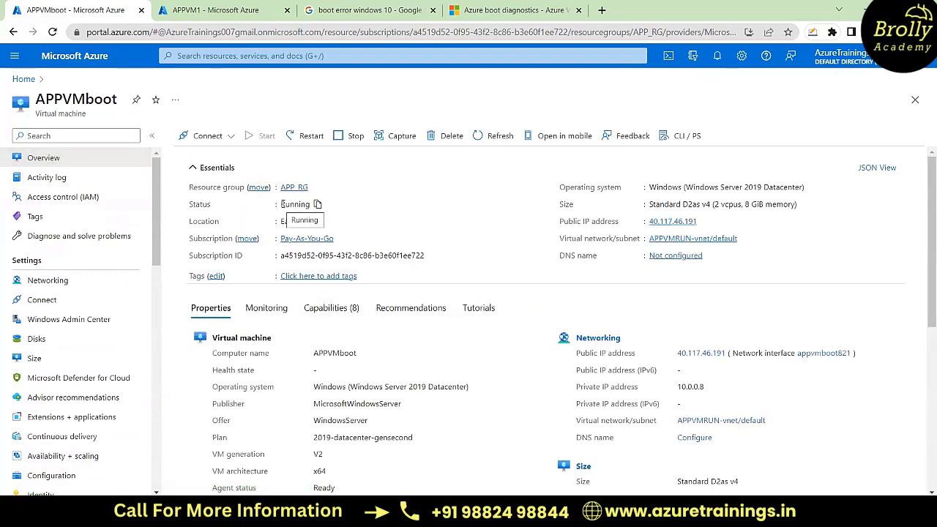
left_click_drag(281, 205, 316, 206)
scroll(86, 375, "down", 5)
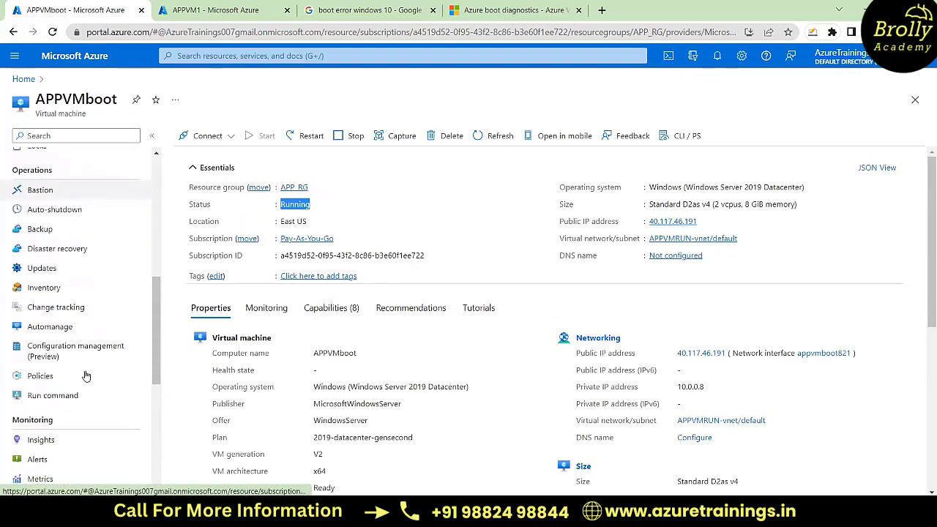
scroll(85, 375, "down", 5)
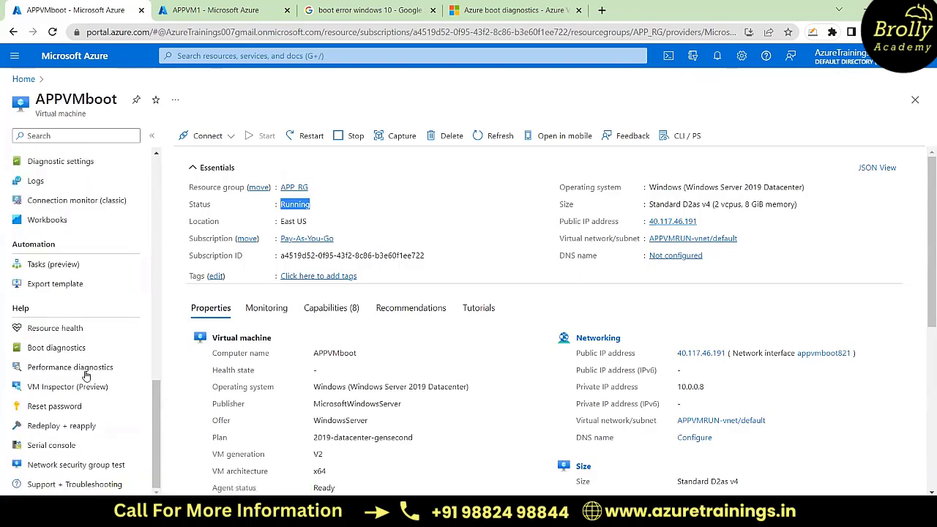
left_click(74, 425)
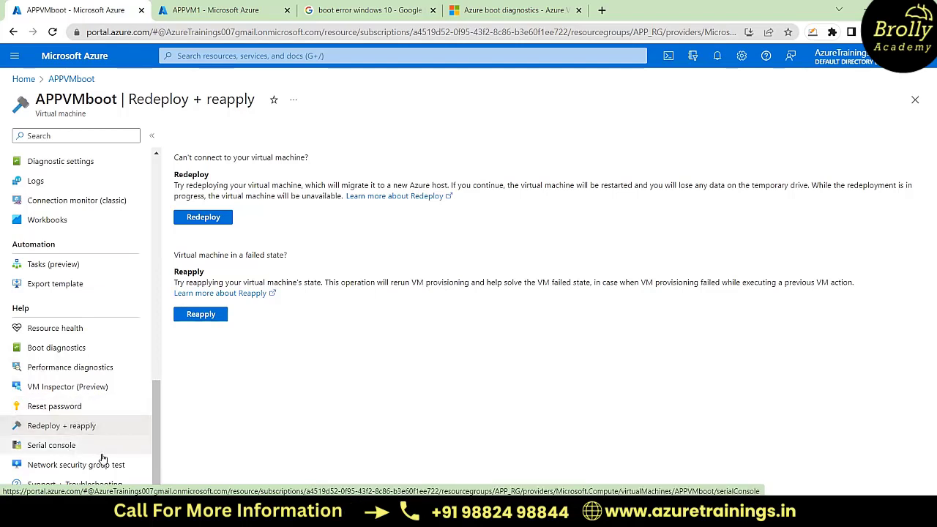
Step: View APPVMboot's Performance diagnostics page and look over the APPVM1 virtual machine's overview in its own browser tab
left_click(65, 374)
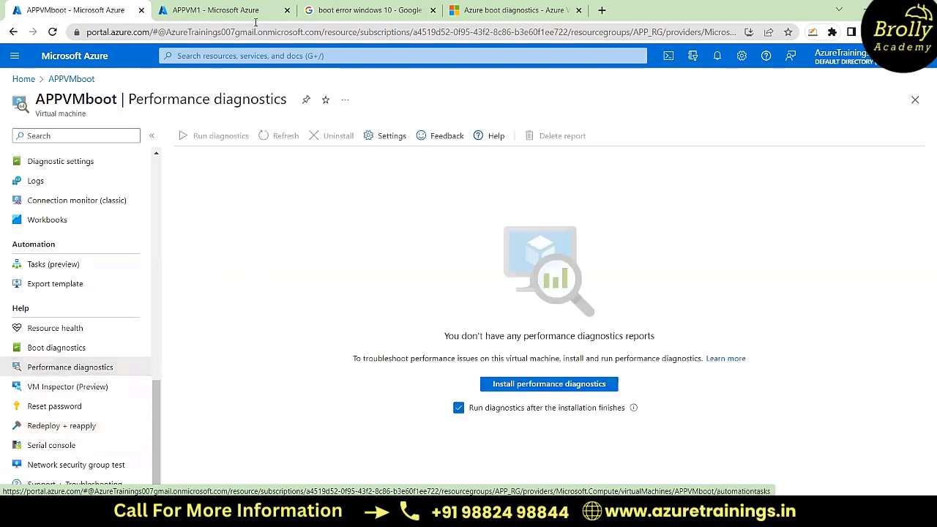
left_click(231, 8)
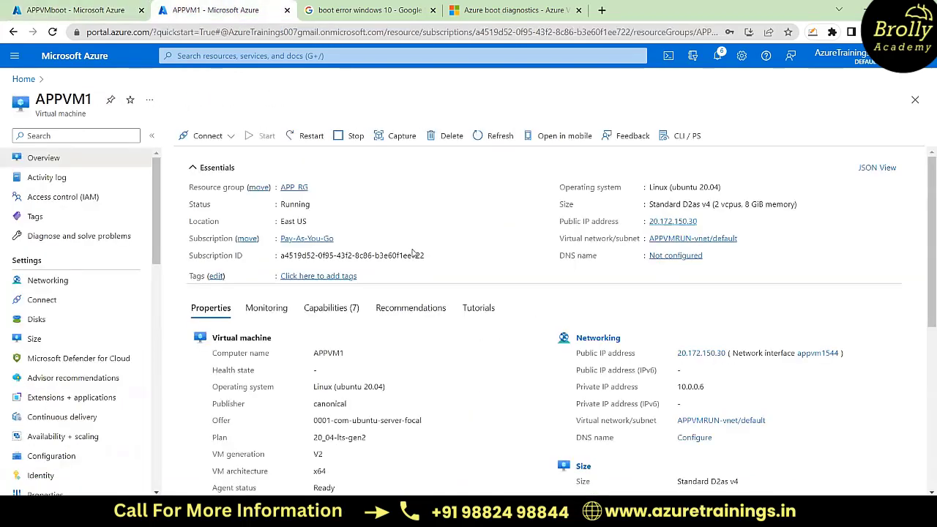
scroll(412, 253, "down", 4)
scroll(412, 252, "up", 4)
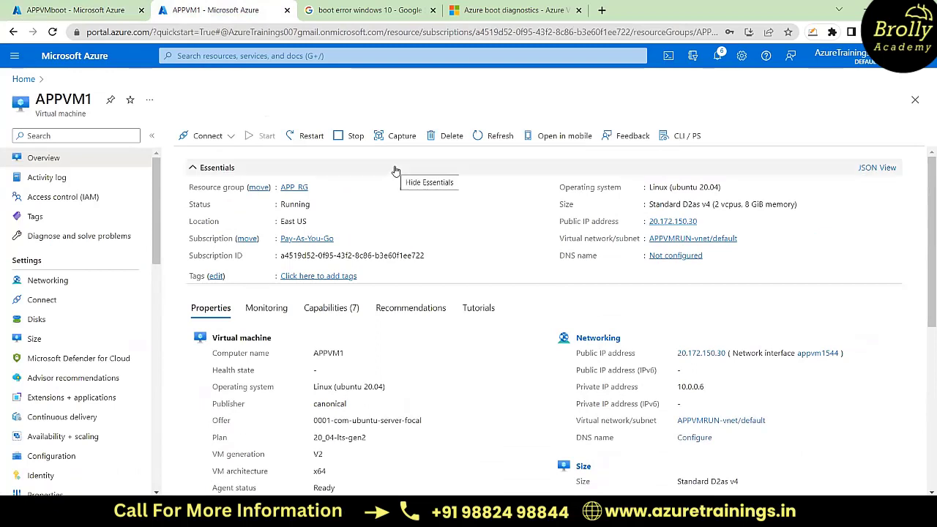
Step: Go back to APPVMboot and open its Reset password page
left_click(99, 9)
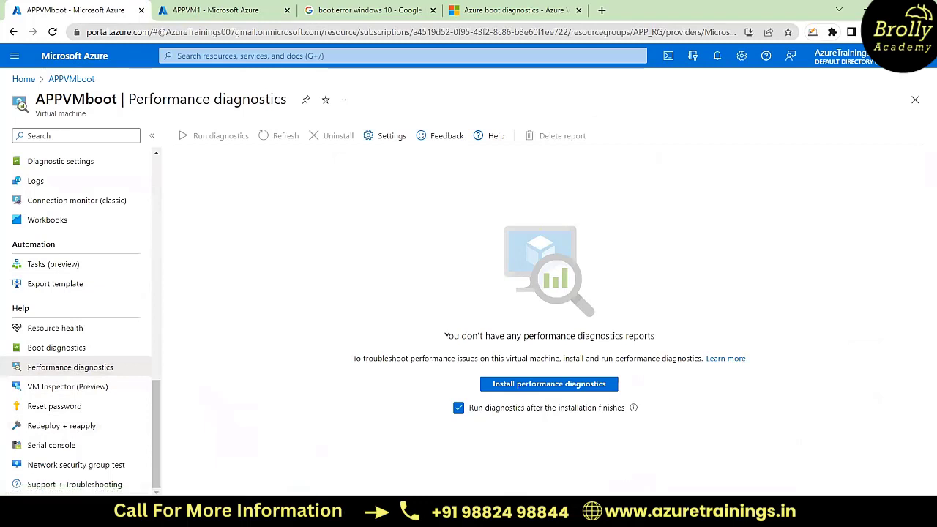
mouse_move(674, 516)
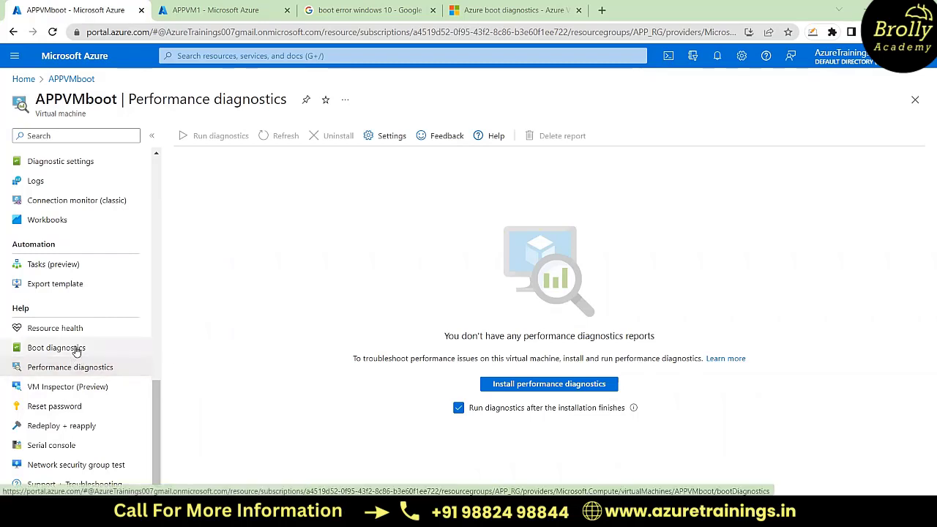
left_click(65, 410)
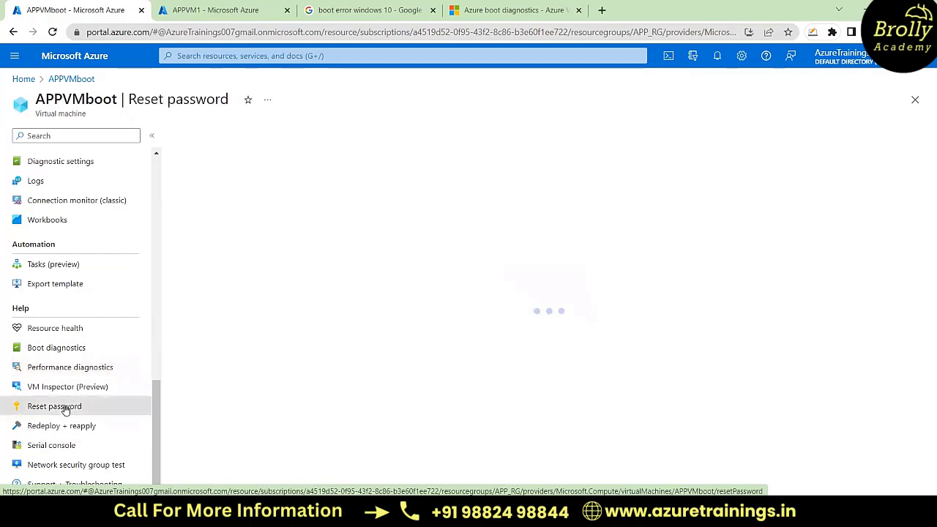
Step: View APPVMboot's Redeploy + reapply page and return to its Performance diagnostics page
left_click(91, 430)
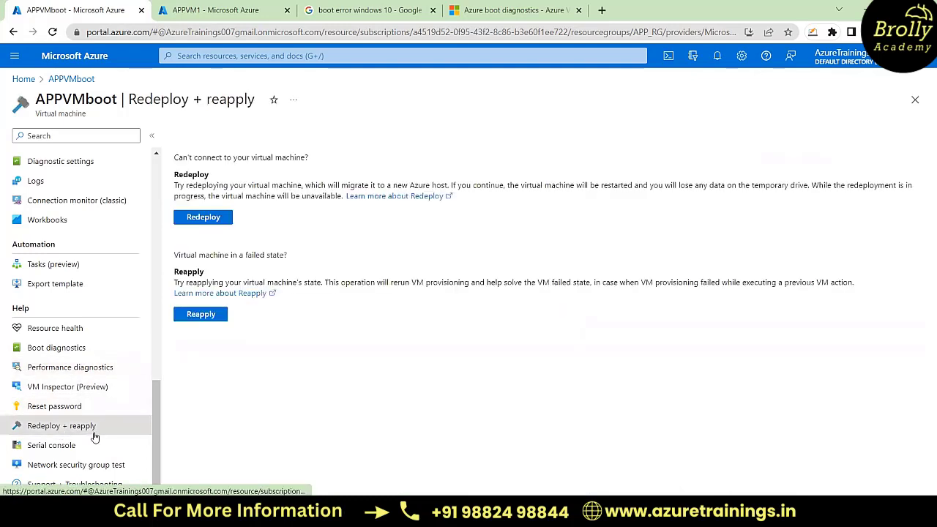
left_click(74, 373)
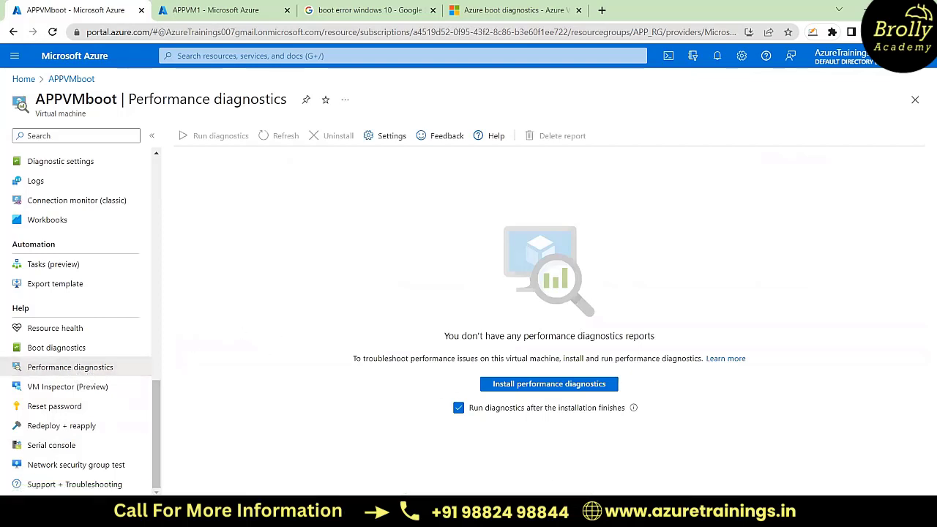
Step: Switch to the Paint drawing and undo all of its rectangles and crossing lines to get a blank canvas
left_click(622, 466)
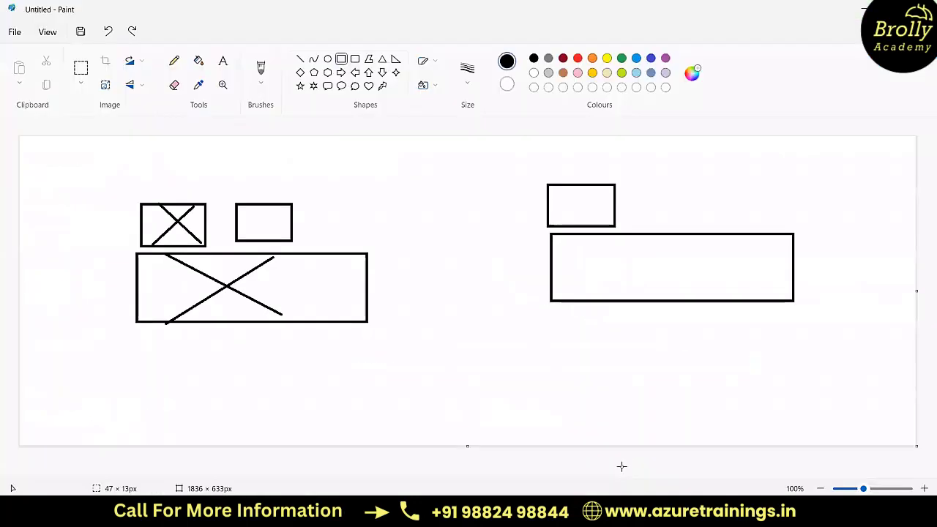
key("ctrl+z")
key("ctrl+z")
key("ctrl+z")
key("ctrl+z")
key("ctrl+z")
key("ctrl+z")
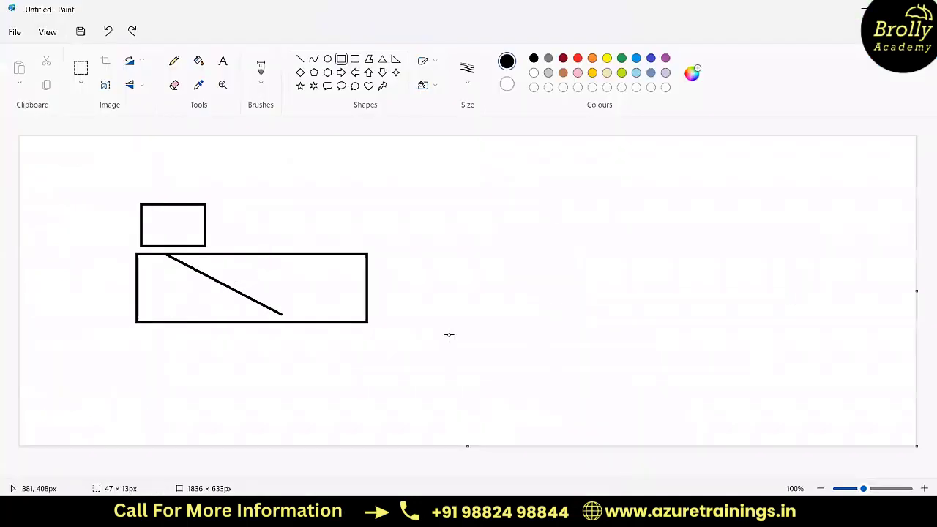
key("ctrl+z")
key("ctrl+z")
key("ctrl+z")
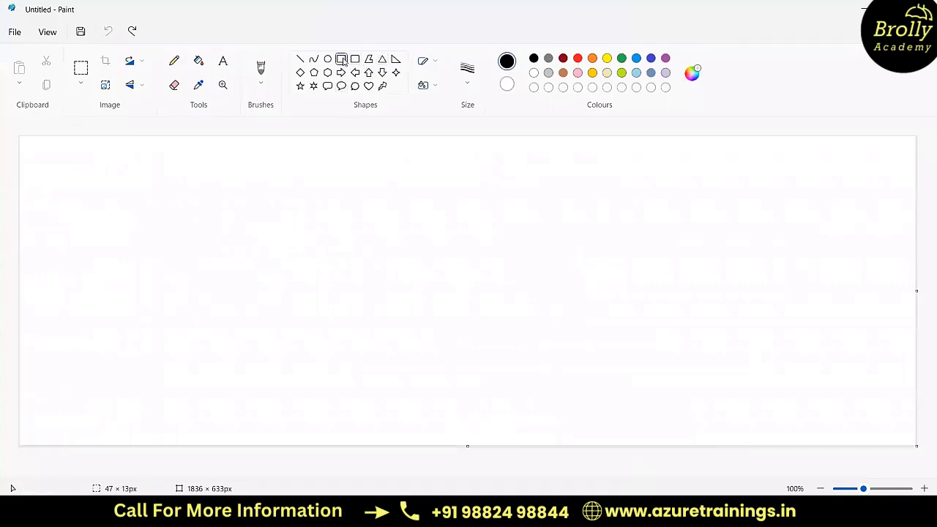
Step: Draw a row of four separate rectangles across the canvas and one wide rectangle of about 745 × 85 px centred above them
left_click_drag(192, 243, 317, 291)
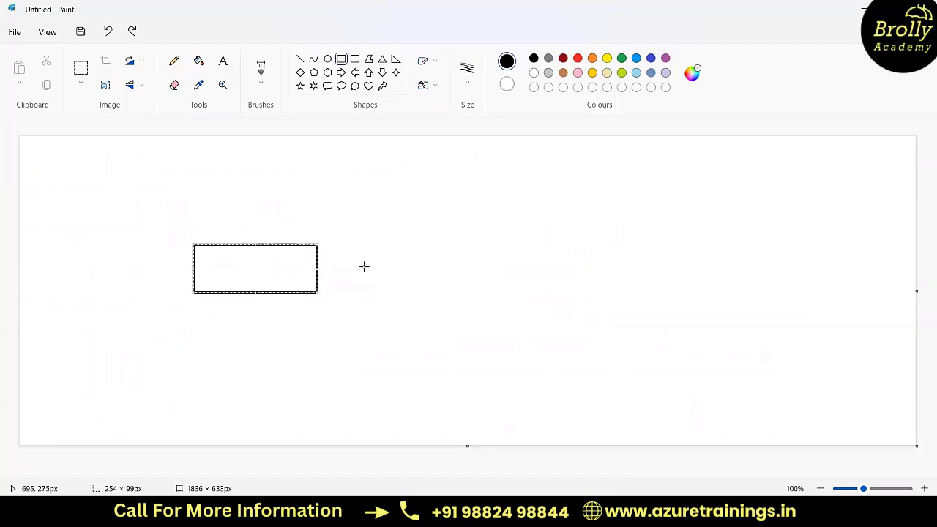
left_click_drag(360, 239, 511, 290)
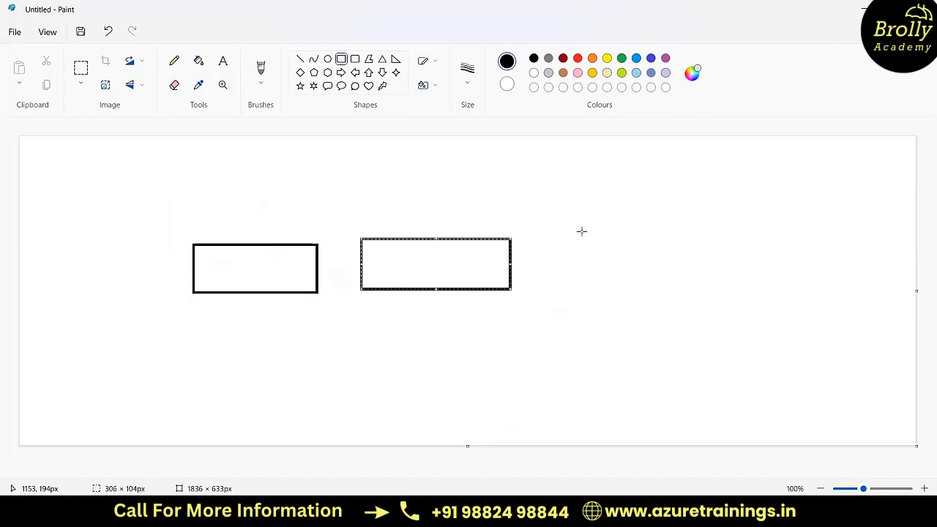
left_click_drag(584, 231, 738, 290)
left_click_drag(786, 226, 900, 280)
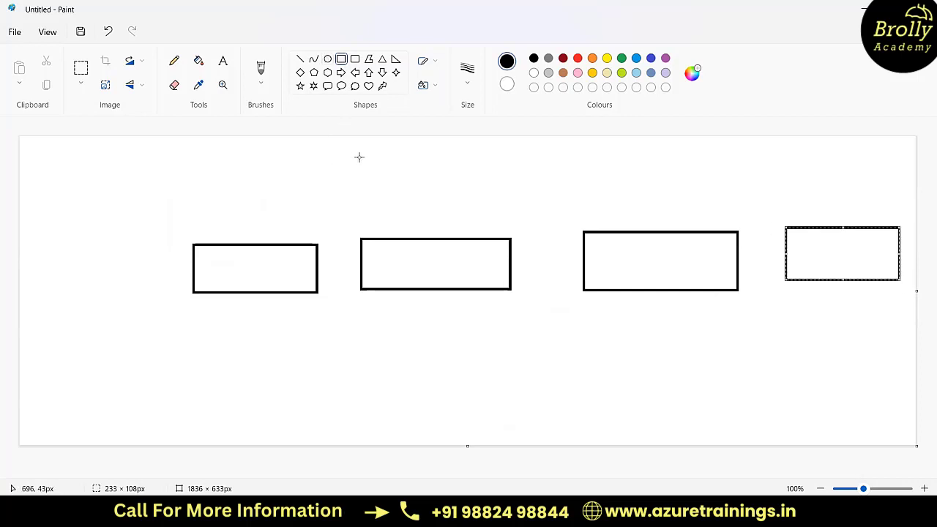
left_click_drag(359, 157, 724, 198)
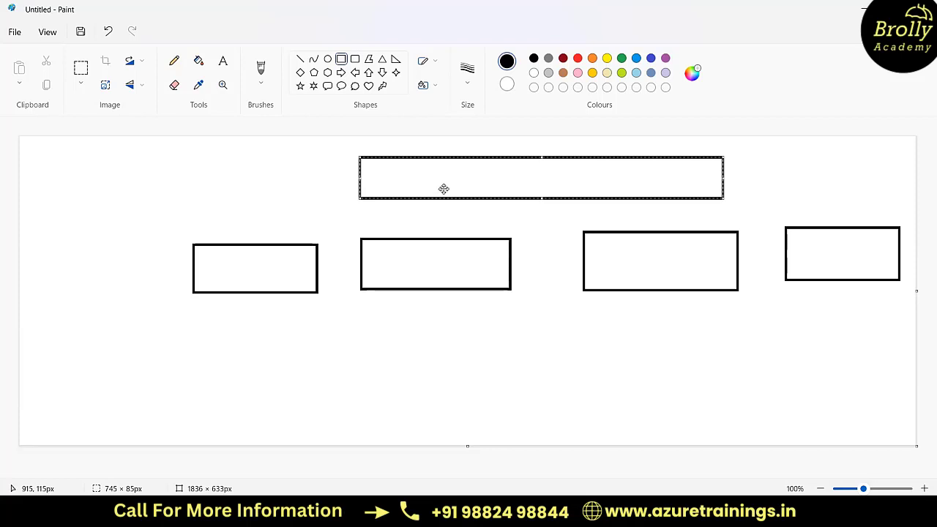
Step: Connect the wide upper rectangle to each of the four lower rectangles with a straight line
left_click(300, 59)
left_click_drag(371, 198, 277, 244)
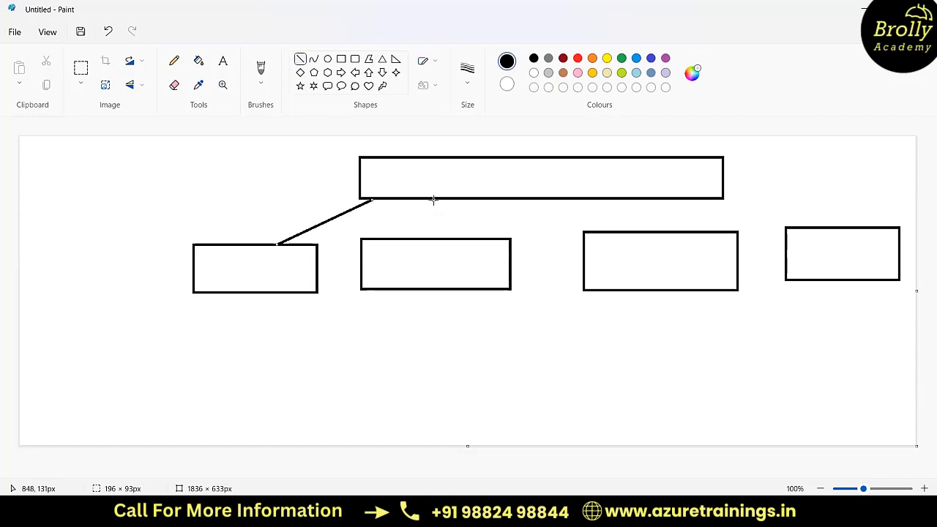
left_click_drag(434, 199, 434, 240)
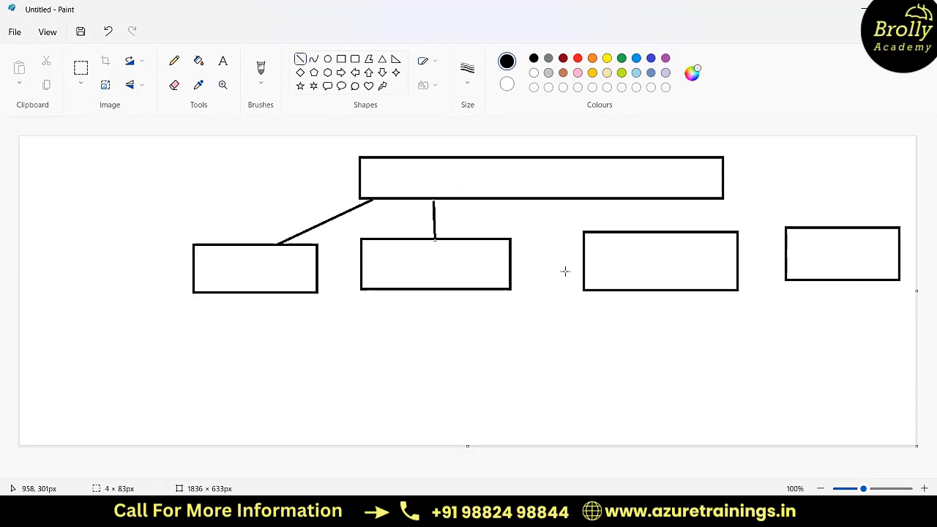
left_click_drag(631, 199, 661, 232)
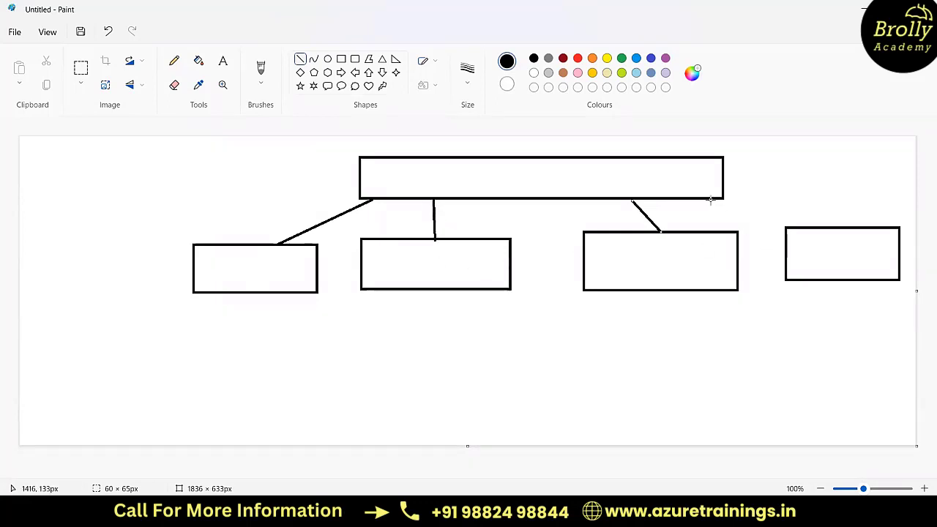
left_click_drag(710, 199, 820, 226)
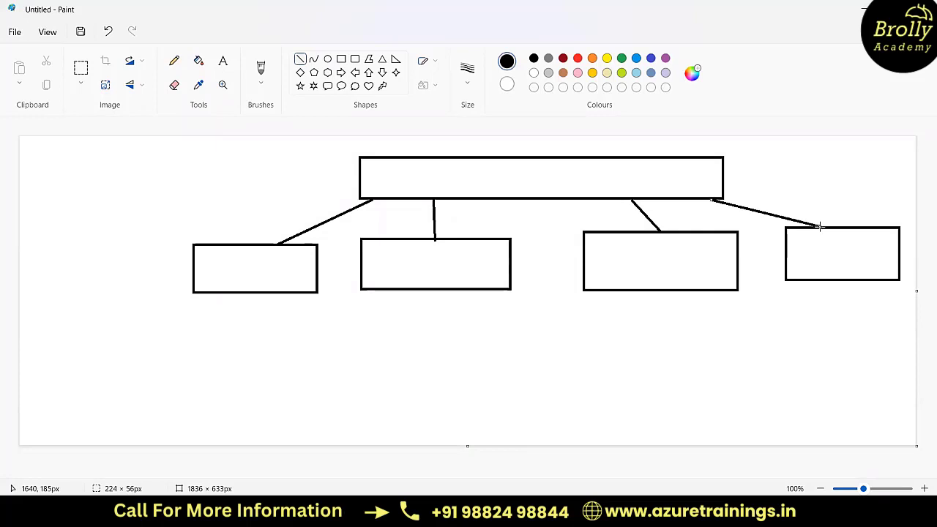
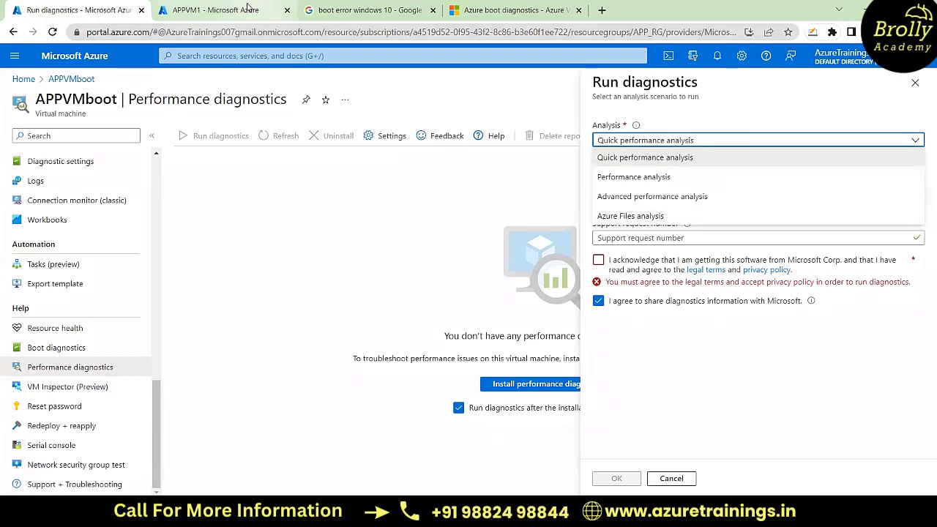
Step: Search the web for "performance diagnostics azure" in a new tab and open Microsoft's "Performance diagnostics for Azure virtual machines" article
left_click(241, 7)
left_click(81, 10)
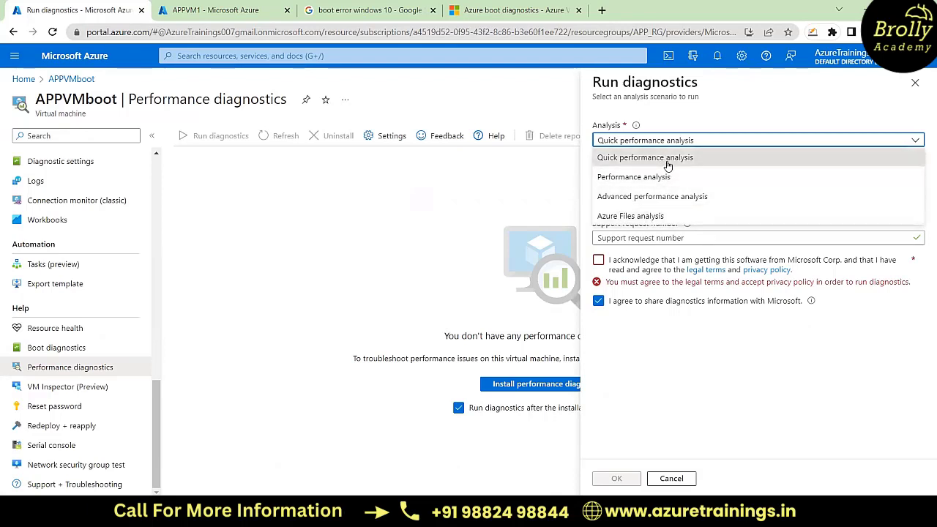
left_click(602, 10)
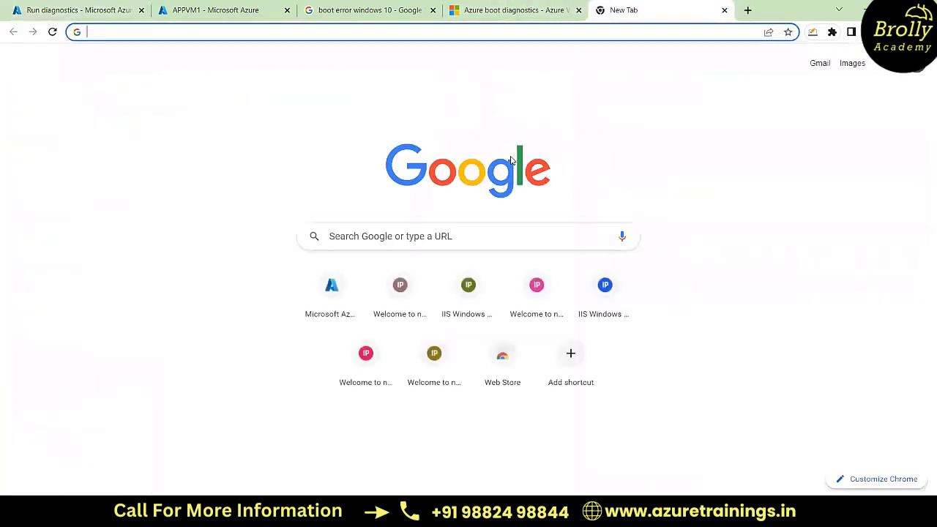
type("performance diagnostics")
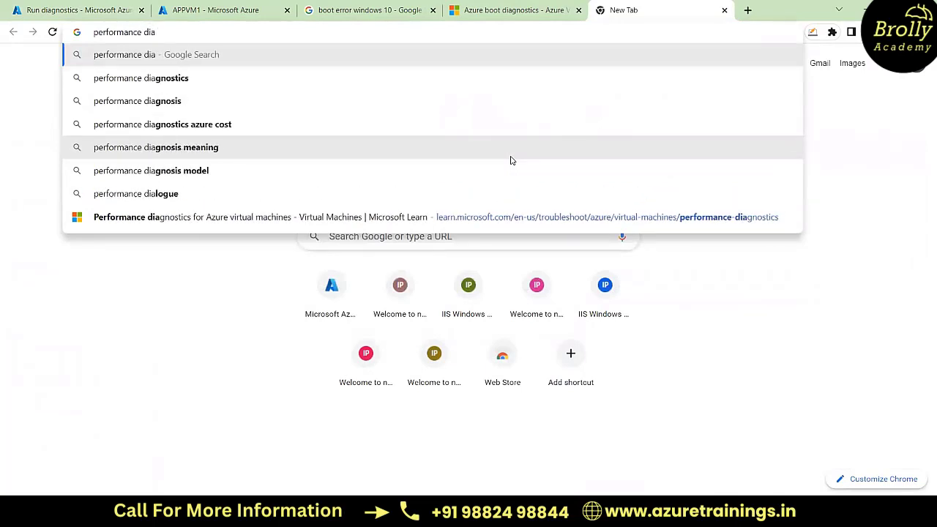
key("Down")
type("azure")
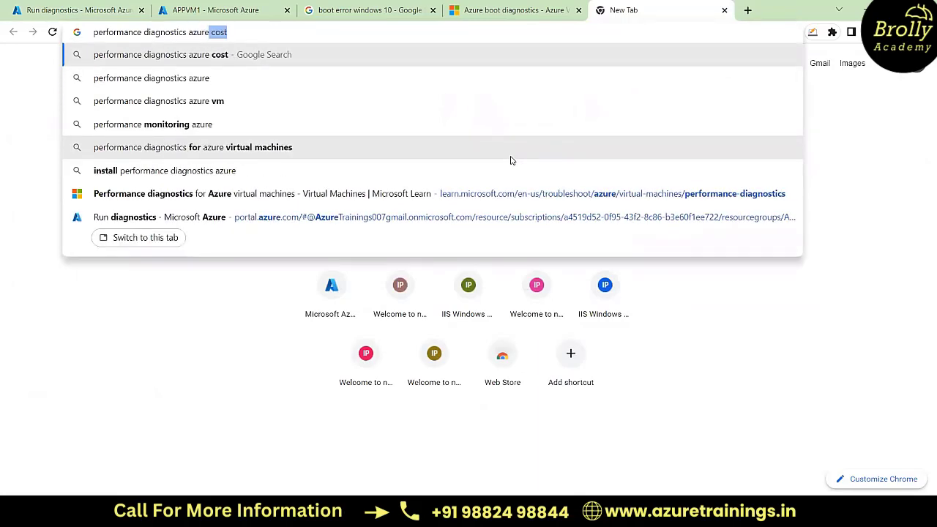
key("BackSpace")
key("Return")
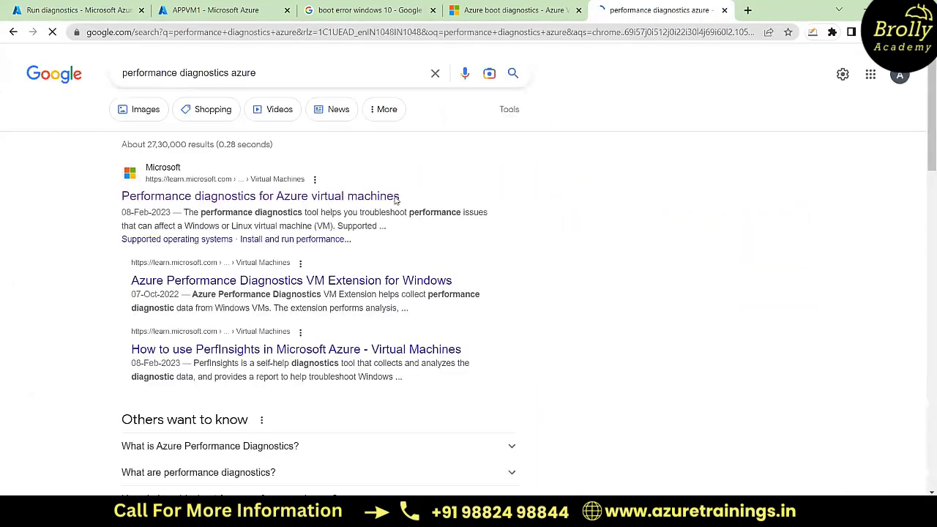
left_click(373, 196)
Step: Read the article's analysis scenarios, highlighting the best-practice and data collection text and the high CPU, memory and disk usage text
scroll(483, 301, "down", 4)
scroll(484, 300, "down", 17)
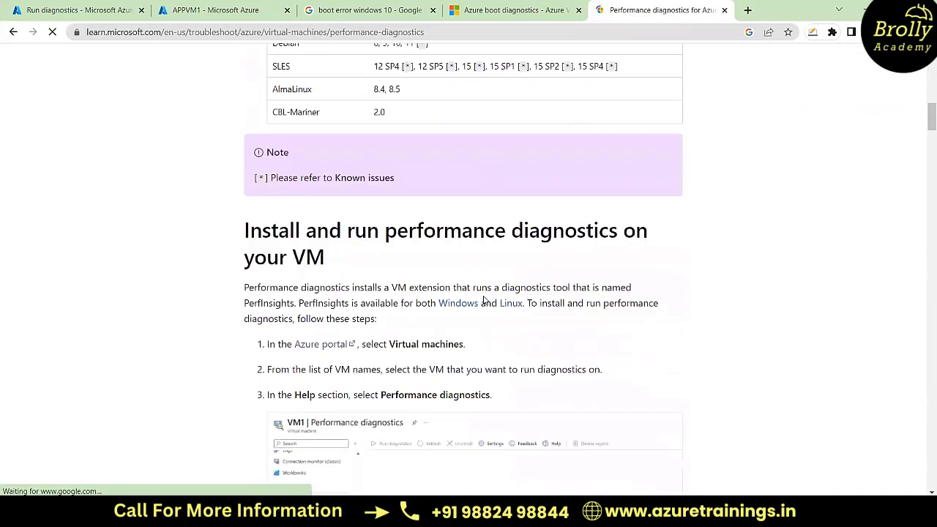
scroll(484, 297, "down", 6)
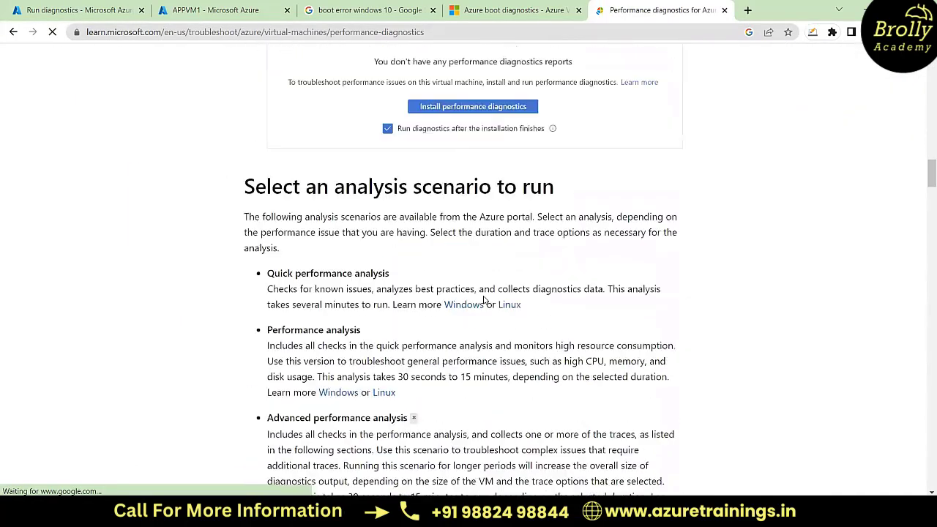
scroll(299, 126, "down", 2)
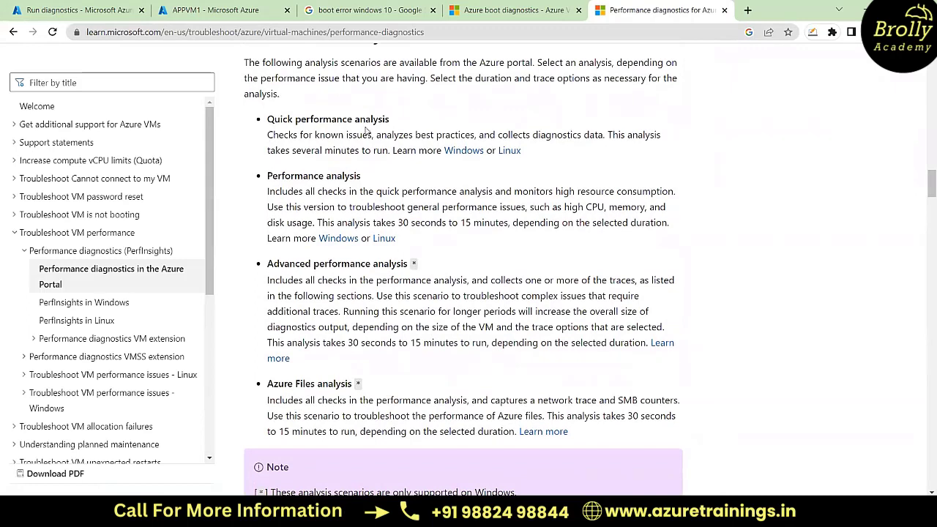
left_click_drag(401, 134, 606, 135)
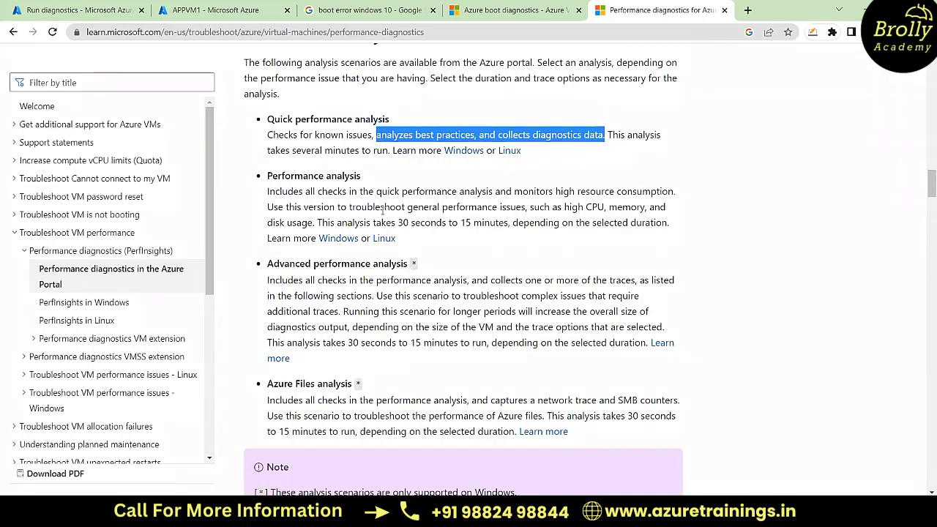
left_click_drag(563, 209, 314, 221)
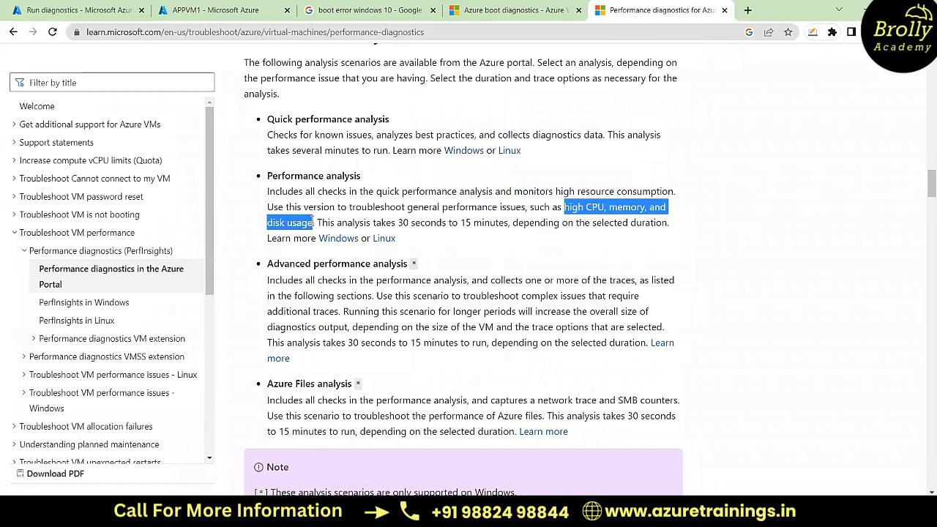
scroll(337, 251, "down", 1)
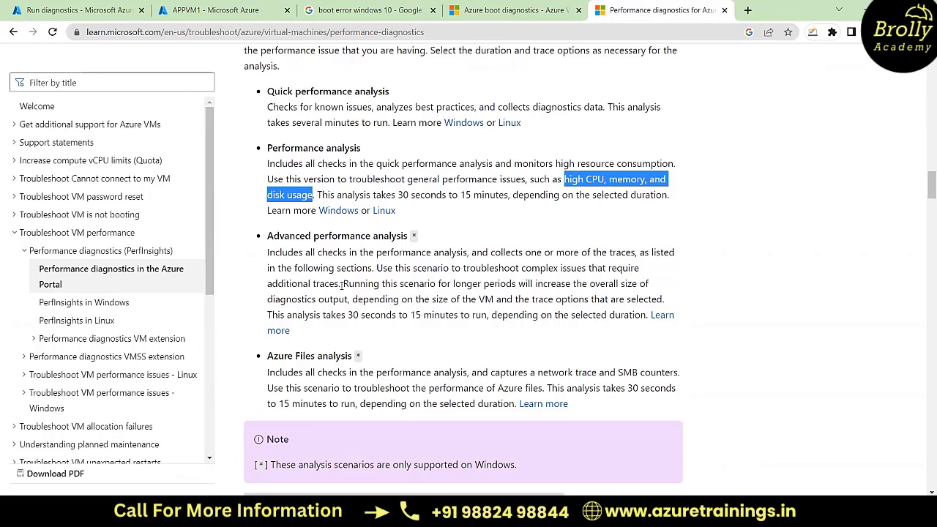
scroll(341, 285, "up", 1)
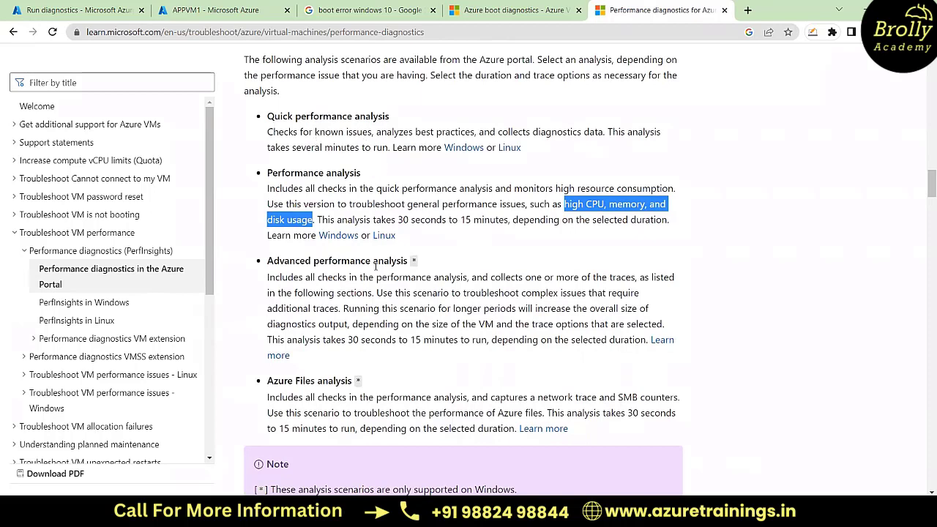
scroll(420, 311, "up", 1)
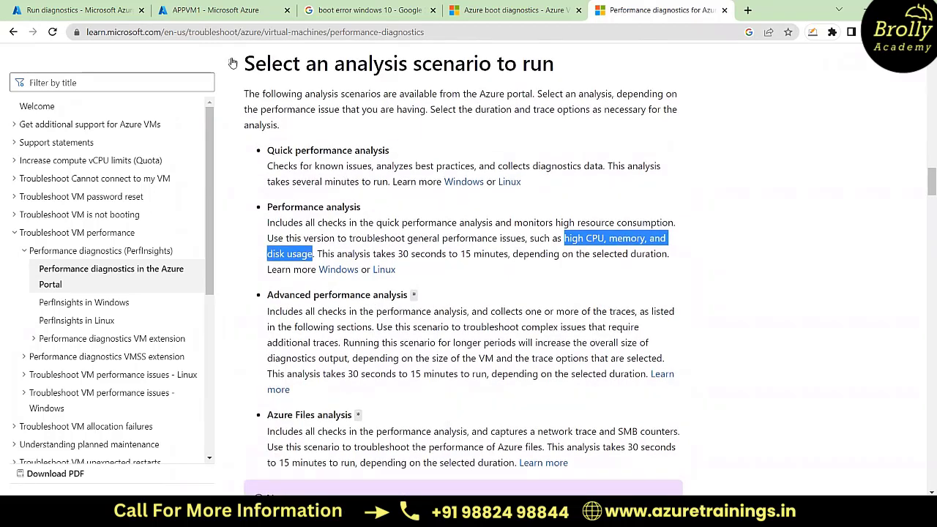
Step: Return to APPVMboot's Run diagnostics pane, show the Paint diagram and switch back to the Azure portal
left_click(86, 7)
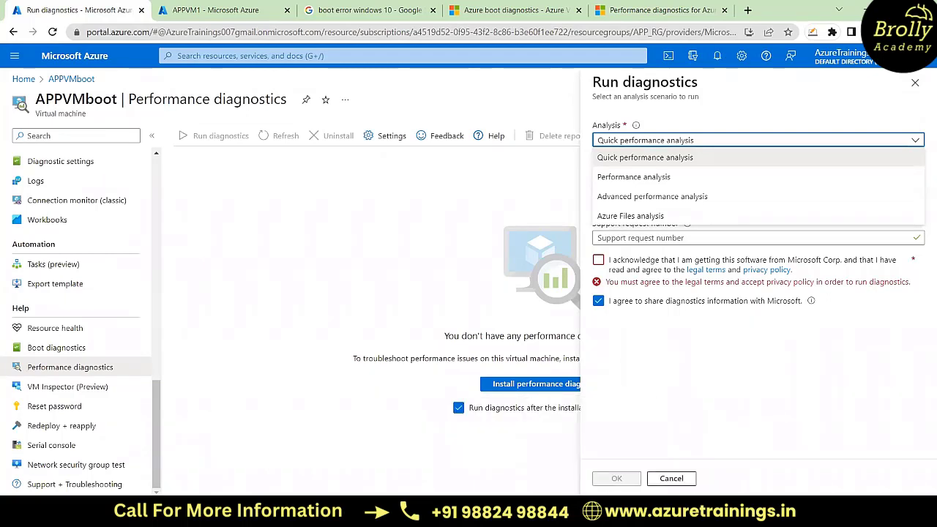
mouse_move(353, 511)
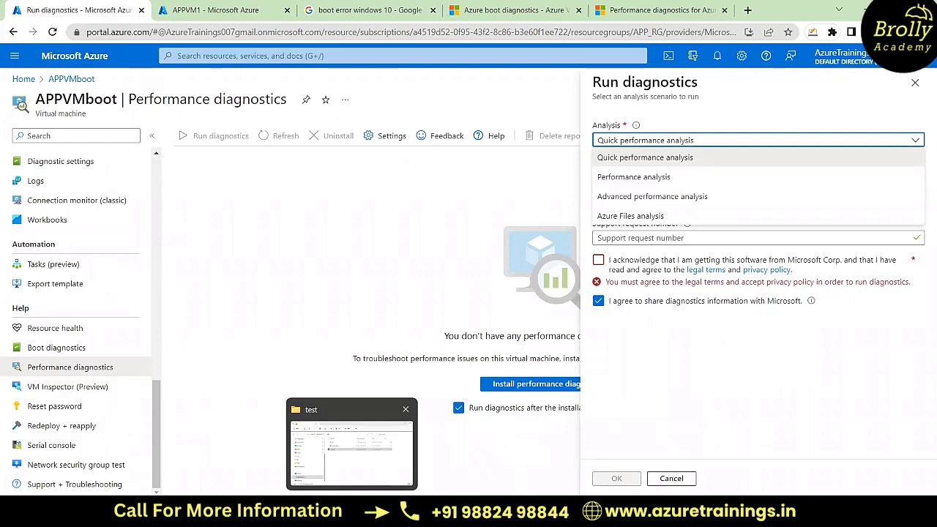
mouse_move(647, 512)
left_click(661, 475)
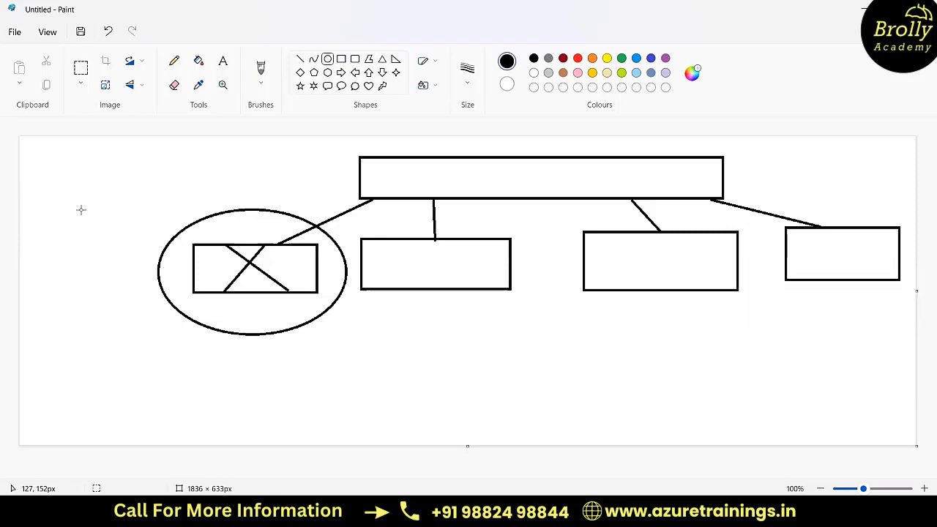
key("alt+Tab")
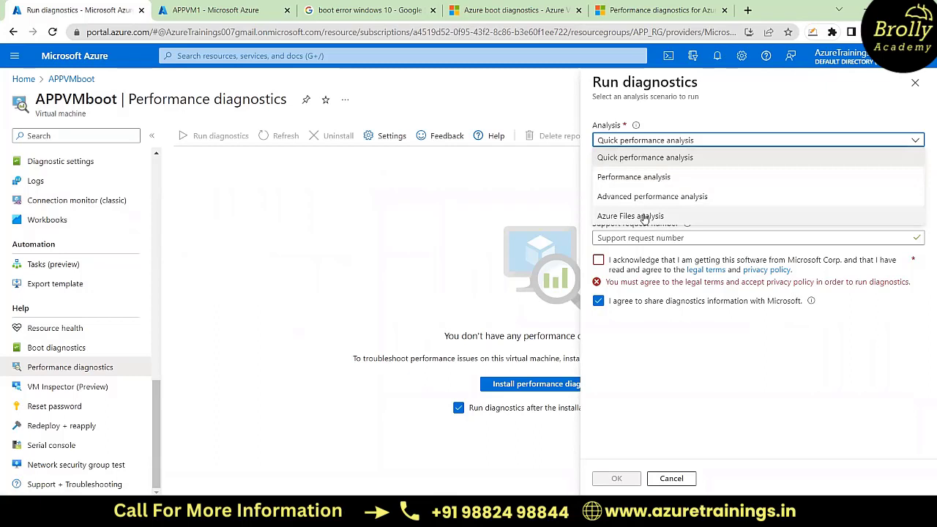
Step: Choose Quick performance analysis for APPVMboot, accept the legal terms and privacy policy, and start the performance diagnostics run
left_click(642, 157)
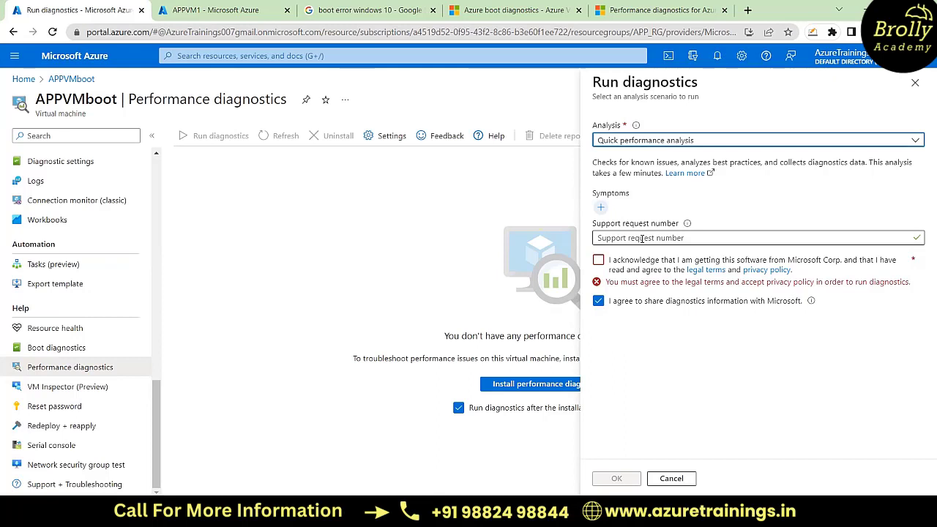
left_click(599, 261)
left_click(598, 261)
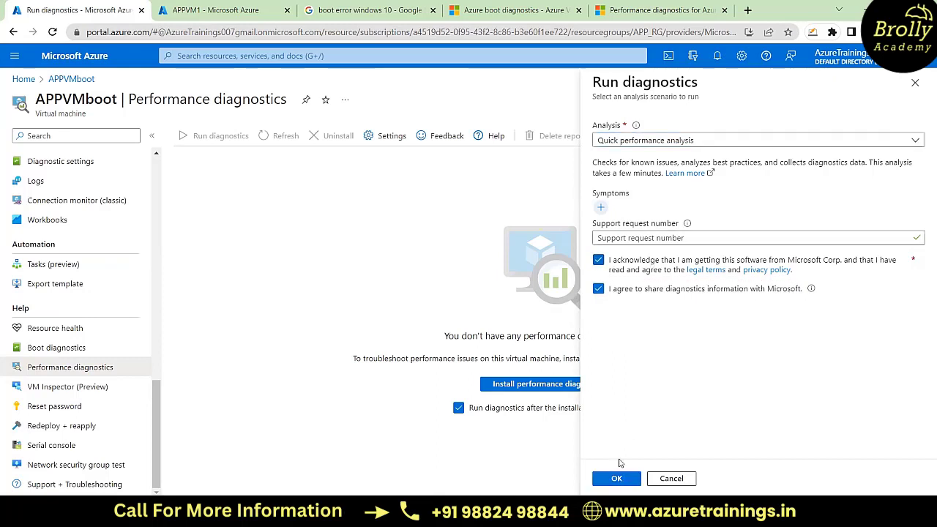
left_click(618, 478)
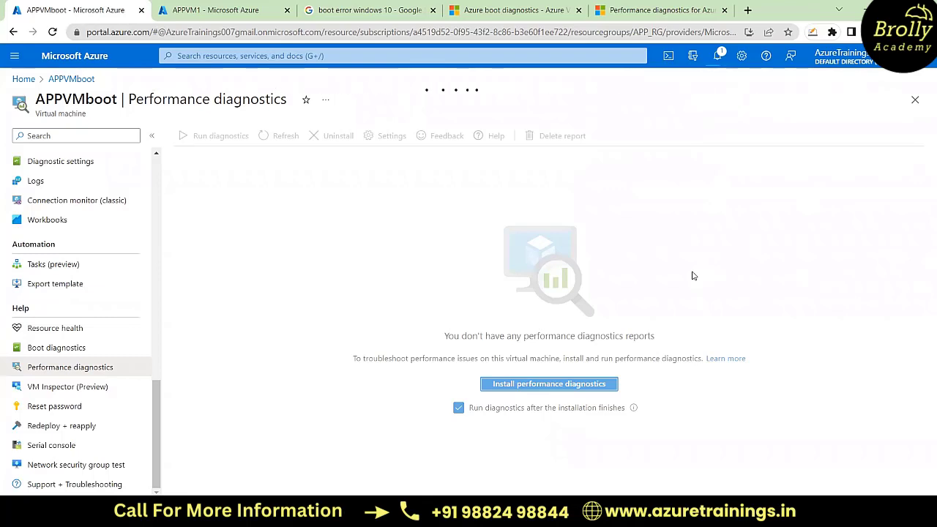
Step: Switch to the Paint diagram and open Task Manager over it
mouse_move(647, 510)
left_click(647, 448)
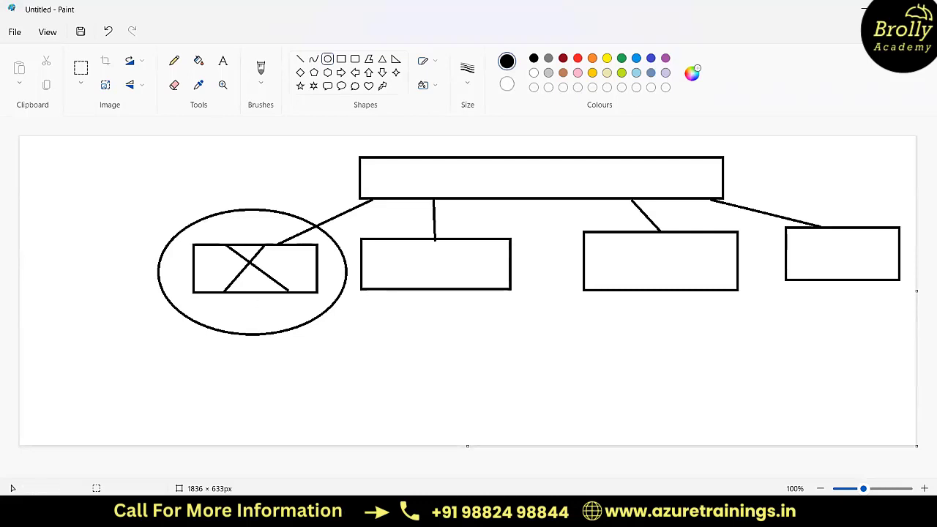
right_click(729, 513)
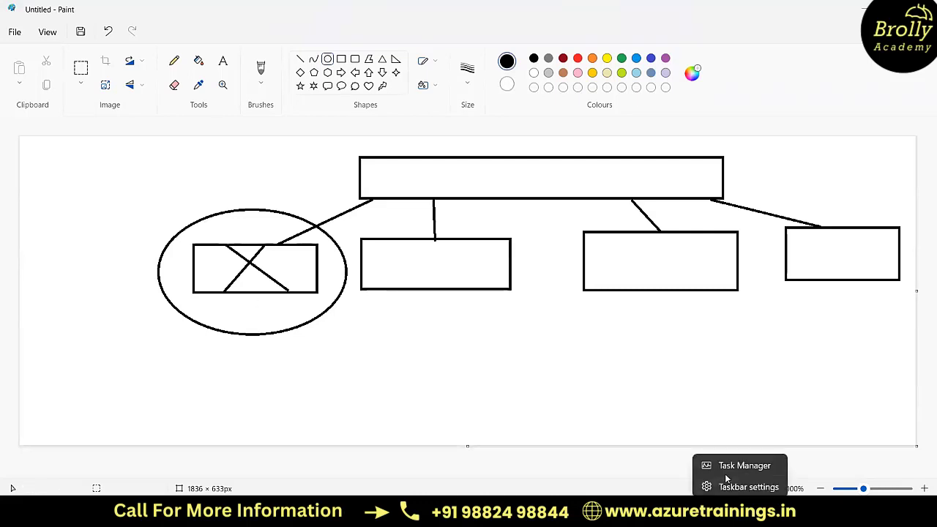
left_click(737, 469)
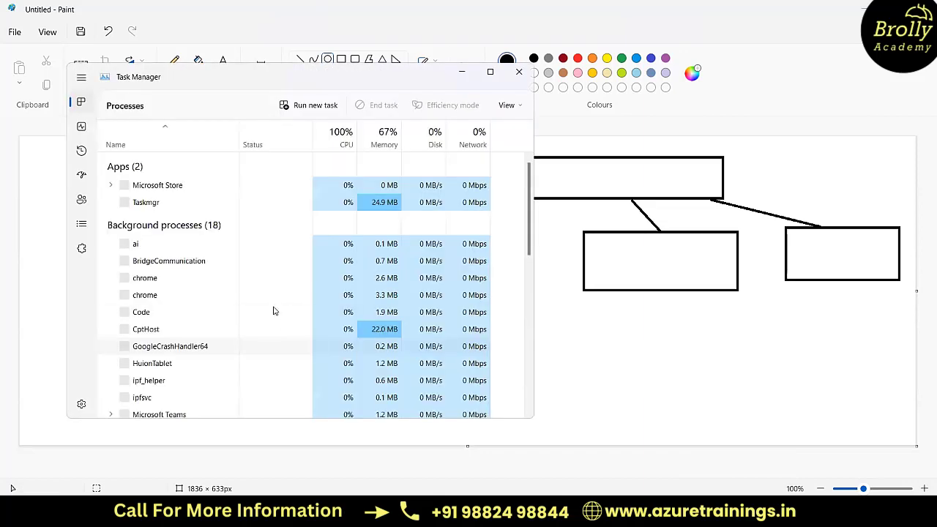
Step: Examine the running apps and background processes with their CPU, memory, disk and network usage, and minimise both windows to return to the portal
scroll(188, 309, "down", 3)
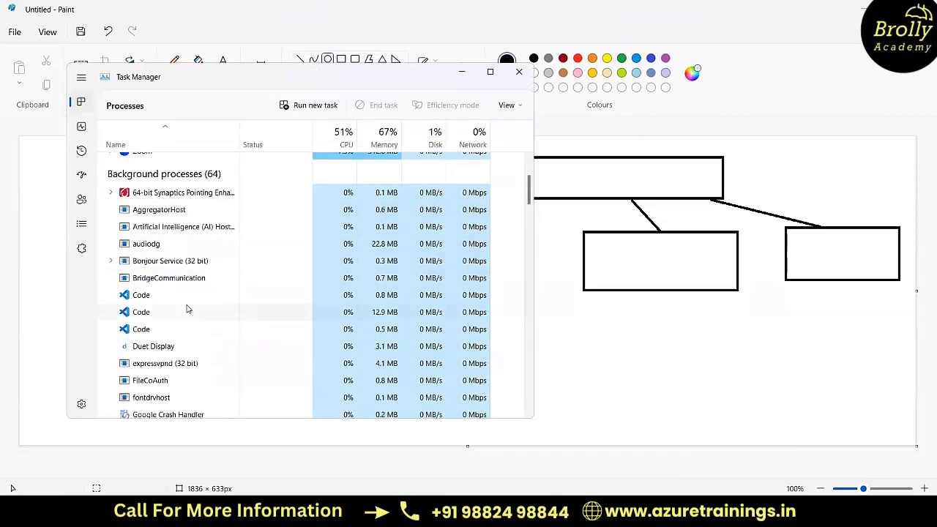
scroll(188, 309, "up", 3)
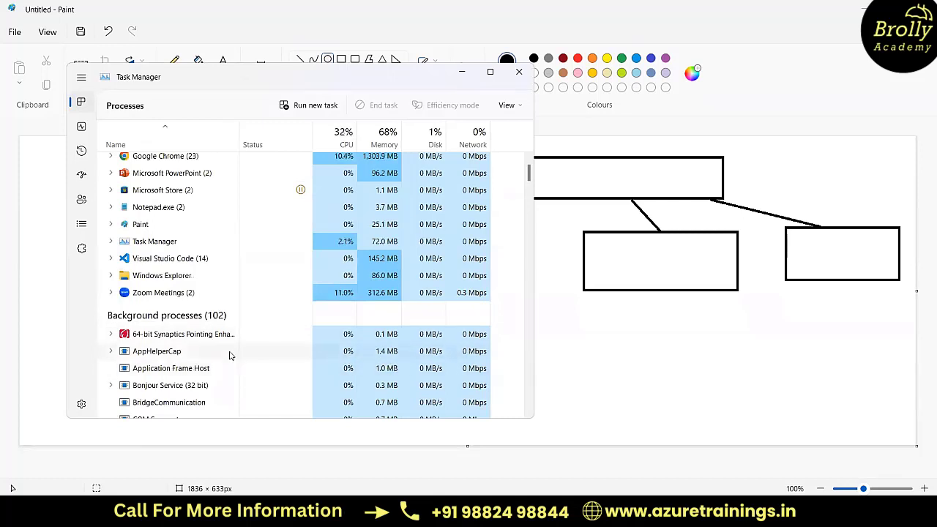
scroll(183, 377, "up", 1)
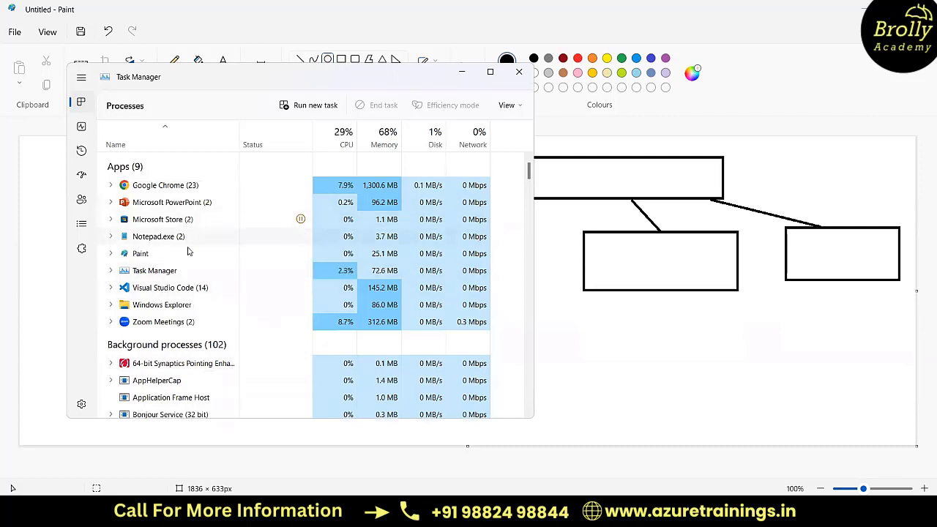
scroll(168, 347, "down", 1)
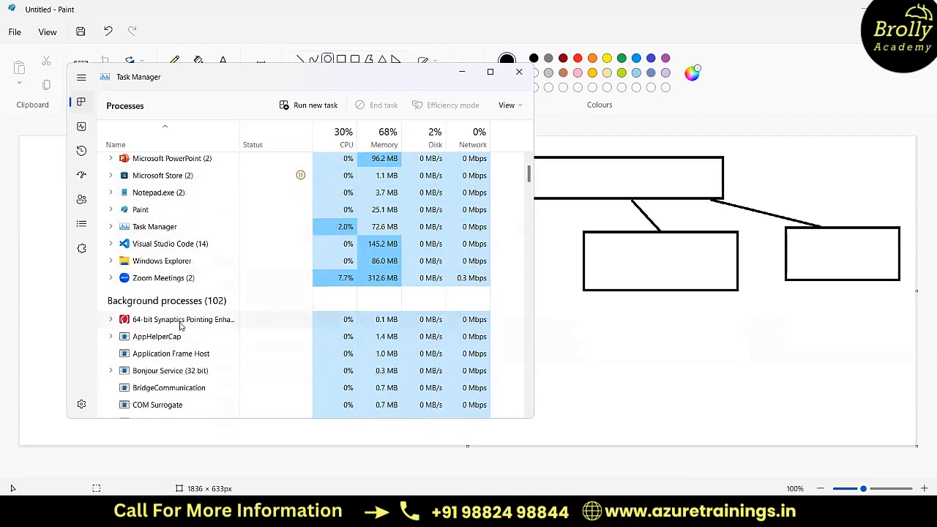
scroll(179, 322, "up", 1)
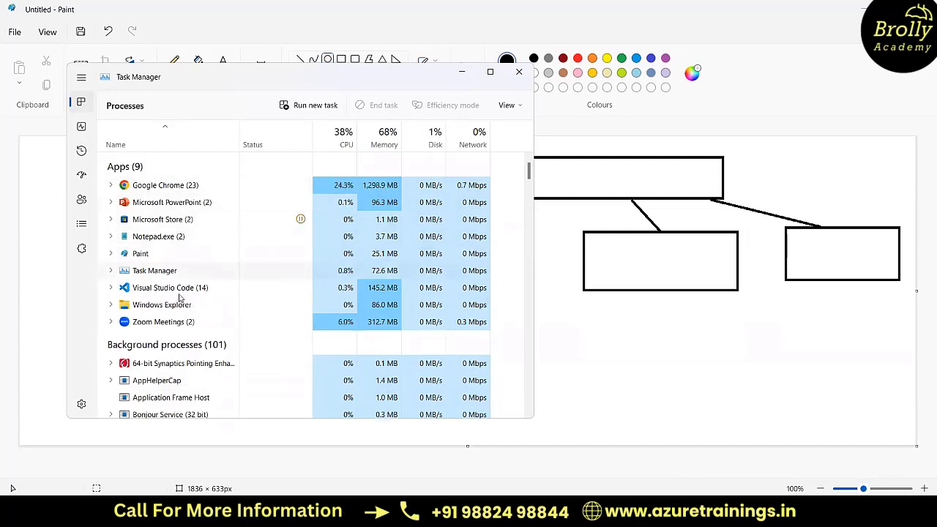
scroll(180, 311, "down", 4)
scroll(176, 311, "up", 4)
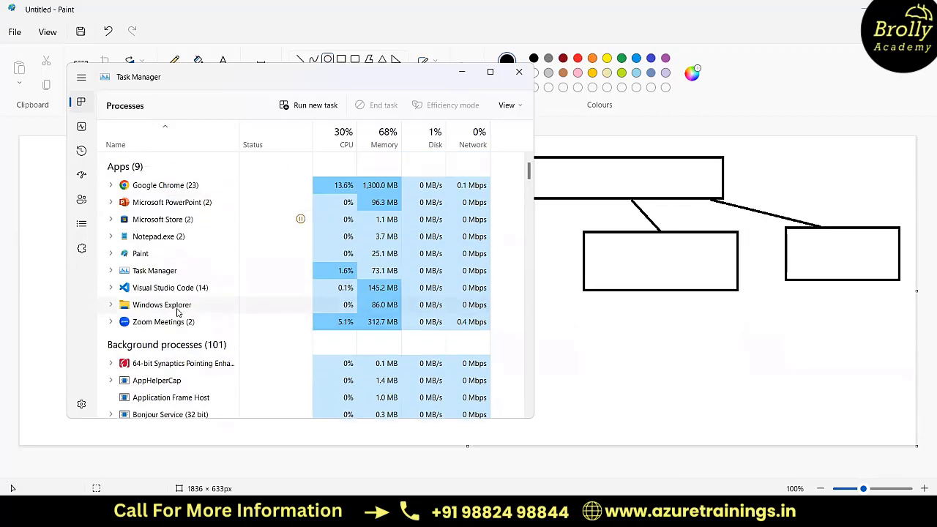
left_click(464, 73)
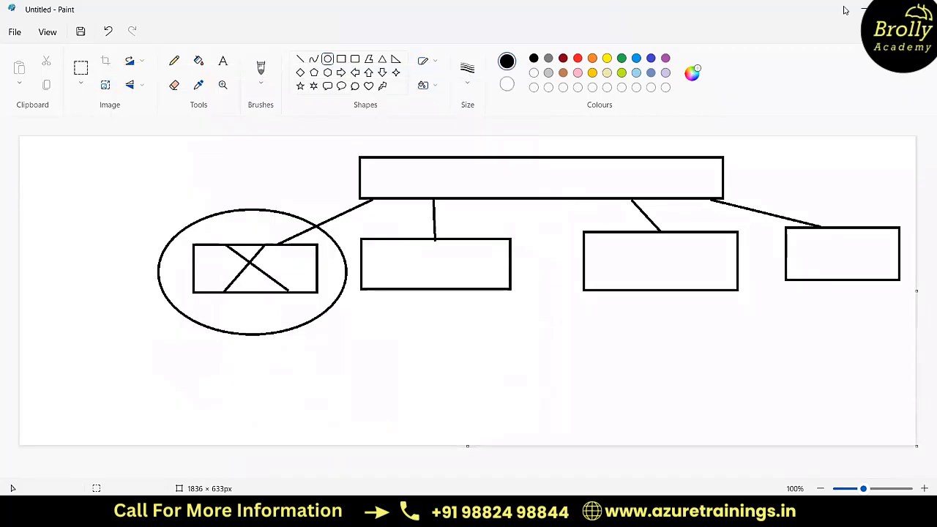
left_click(861, 9)
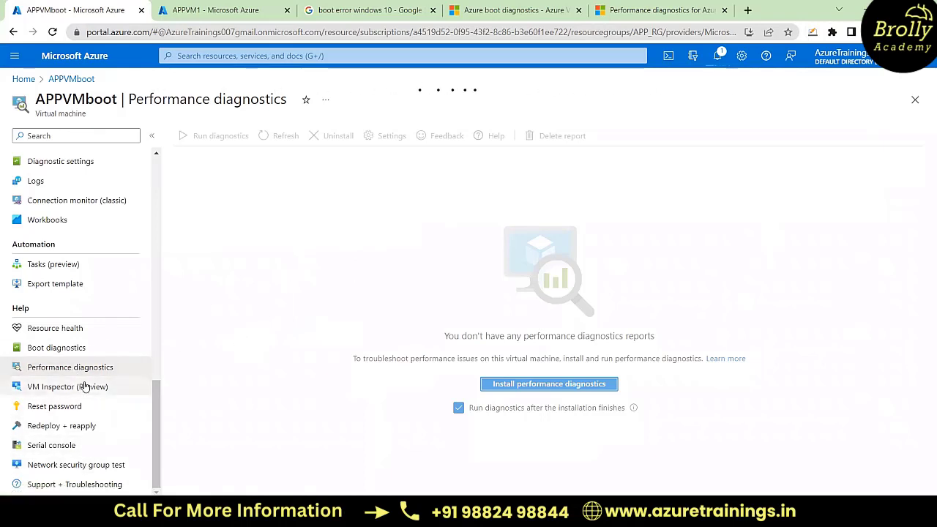
Step: In the APPVM1 browser tab, go to the portal home, open the APP_RG resource group and open its APPVM virtual machine
scroll(85, 387, "up", 5)
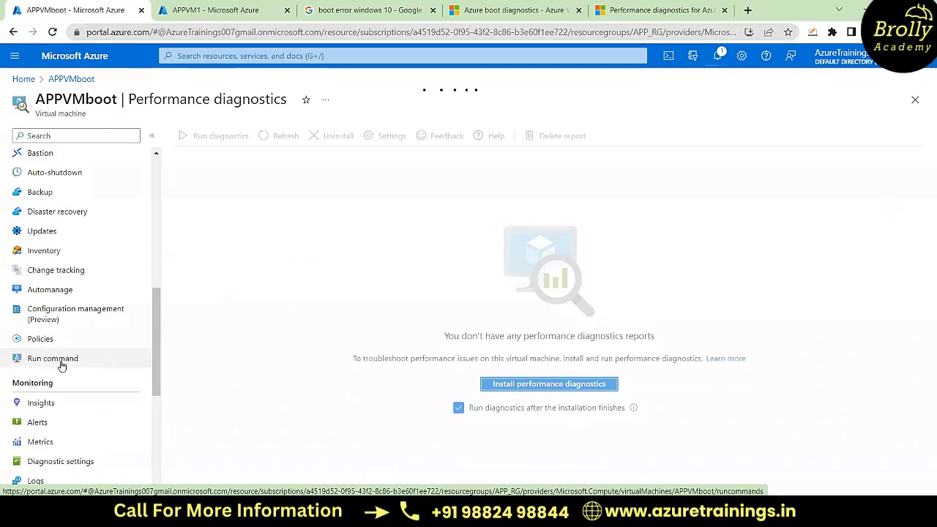
left_click(239, 7)
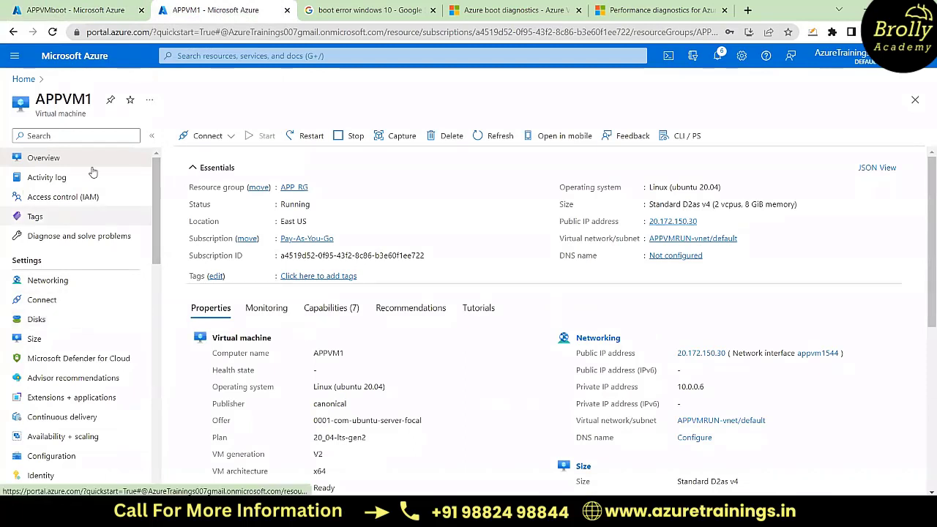
left_click(24, 81)
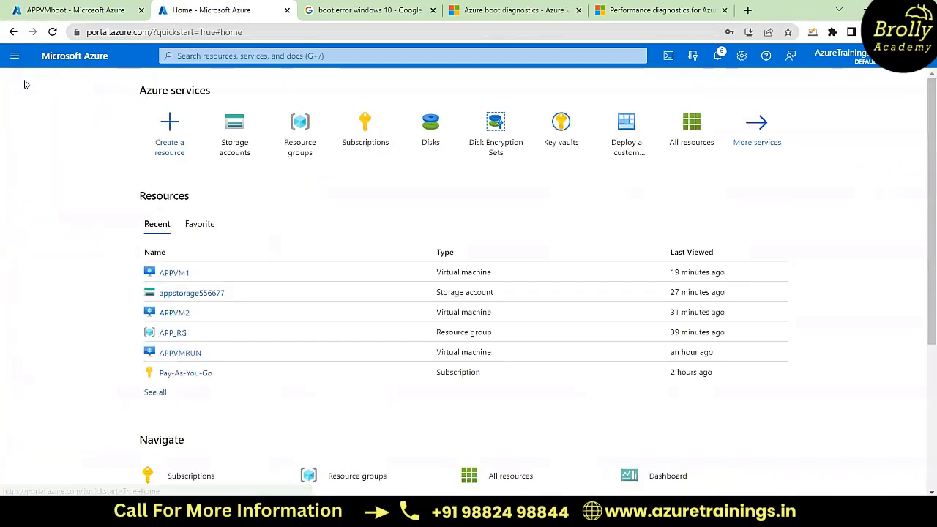
left_click(302, 136)
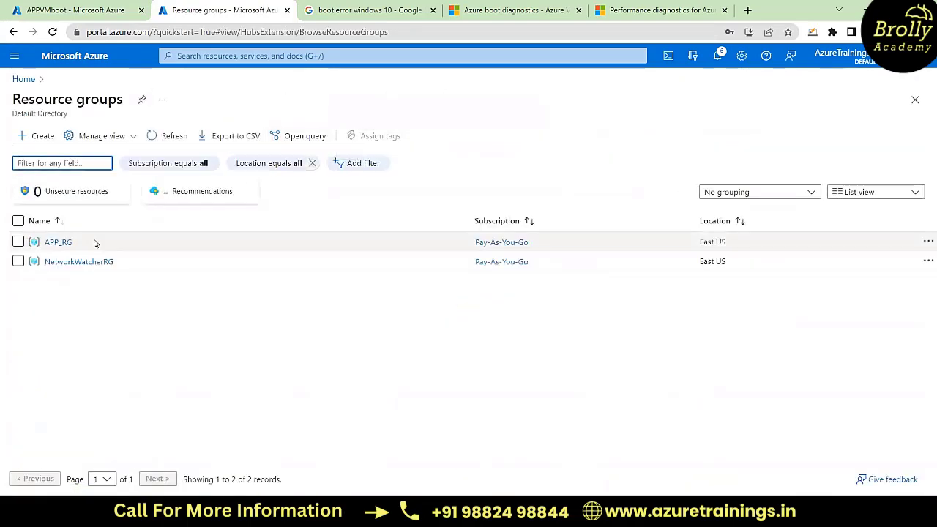
left_click(66, 242)
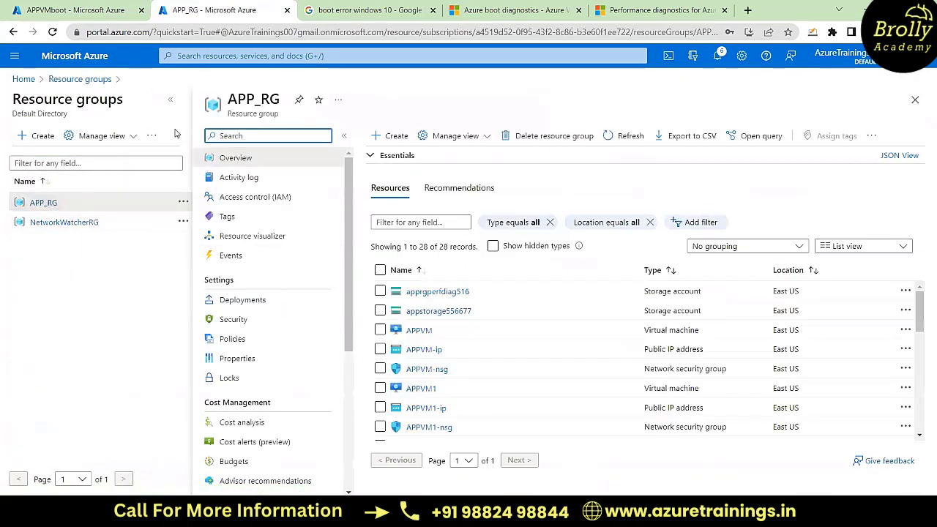
left_click(171, 103)
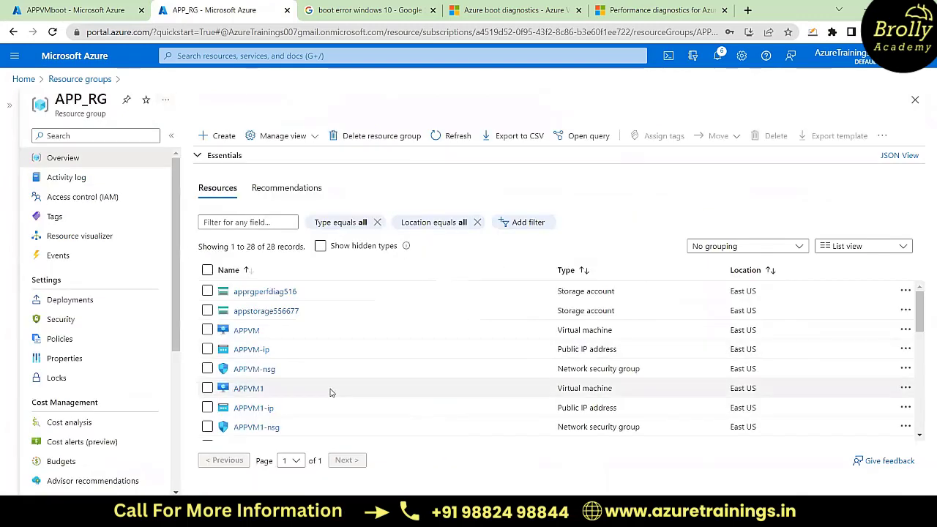
scroll(308, 385, "down", 1)
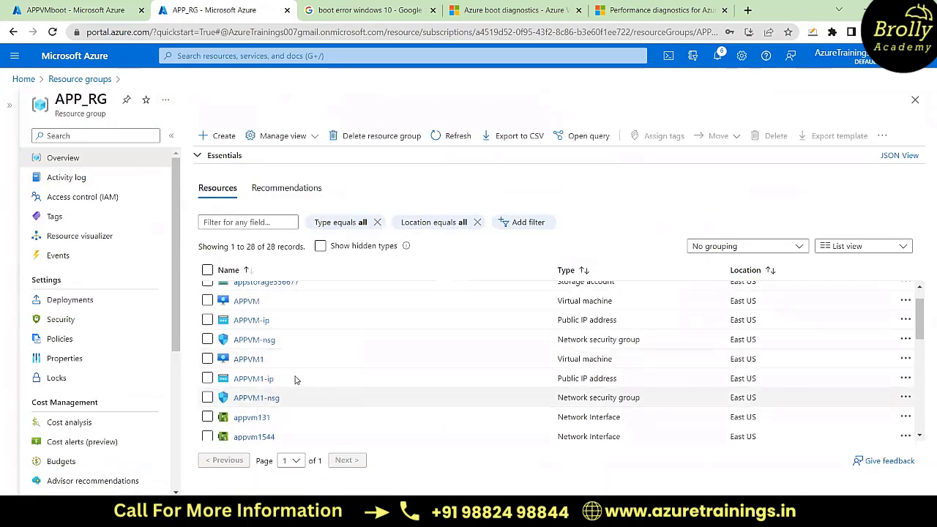
left_click(247, 303)
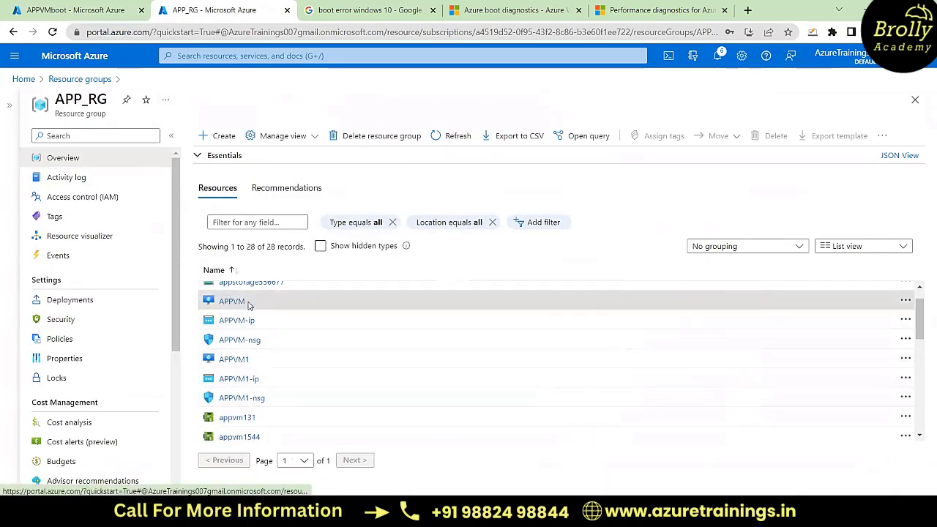
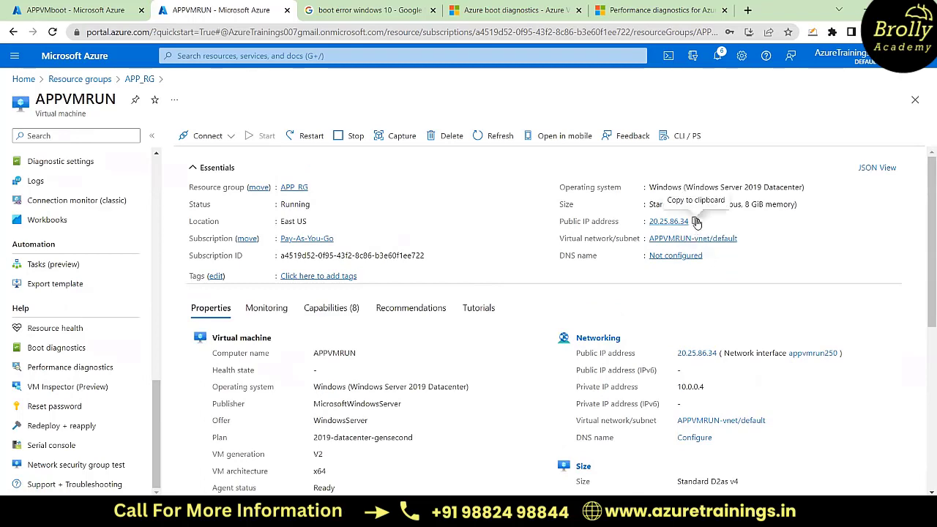
Step: Copy APPVMRUN's public IP address and load 20.25.86.34 in a new browser tab
left_click(696, 222)
scroll(508, 297, "down", 4)
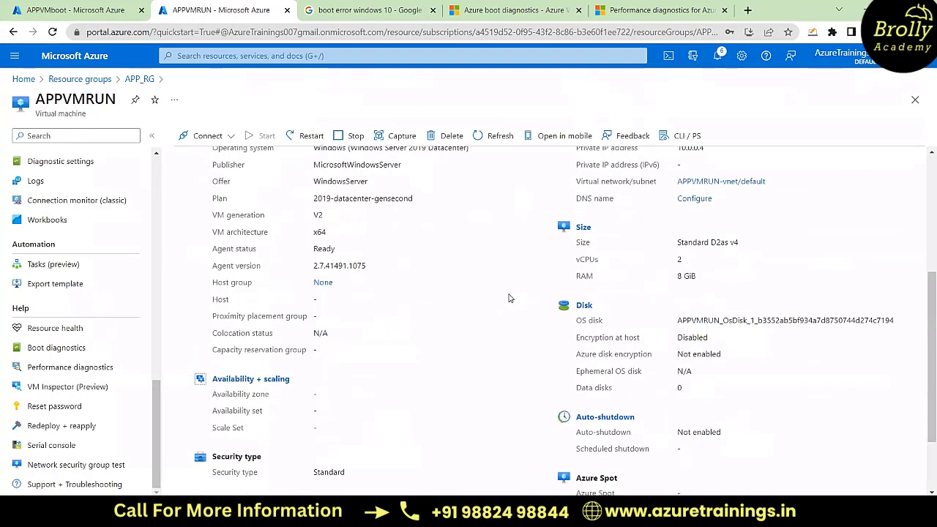
scroll(508, 297, "up", 4)
left_click(748, 11)
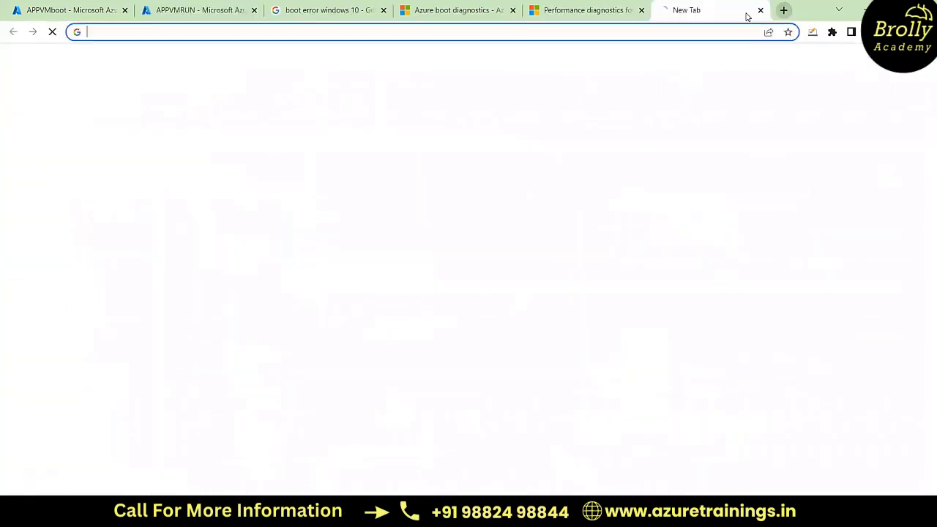
key("ctrl+v")
key("Return")
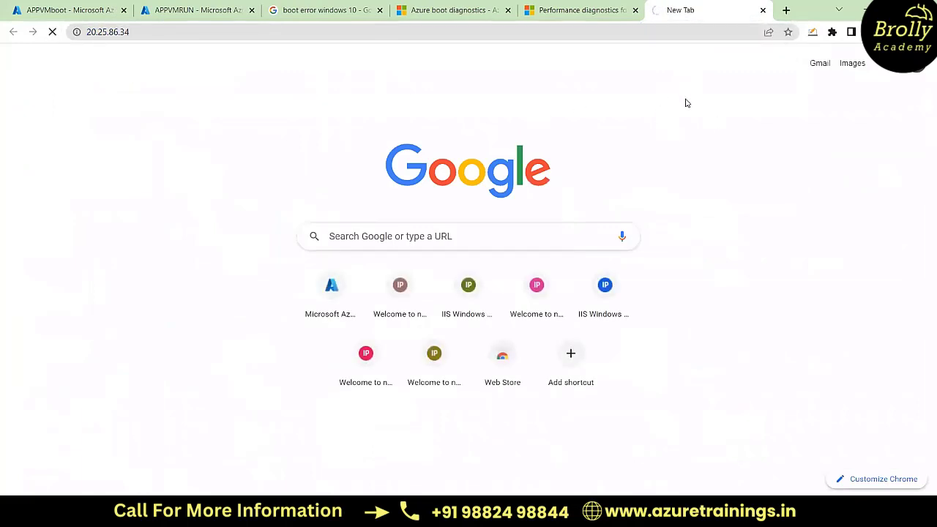
Step: Return to the APPVMRUN virtual machine, go to its Run command options and open RunPowerShellScript
left_click(206, 11)
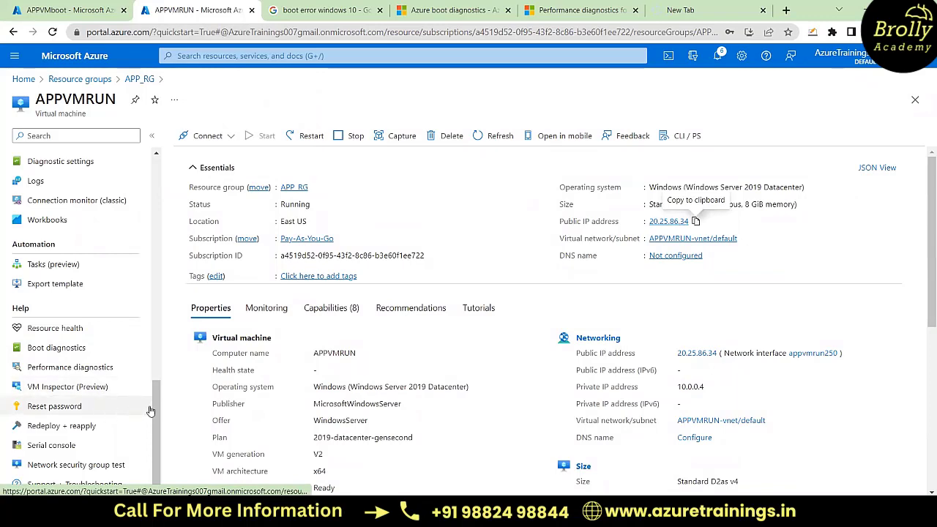
left_click_drag(153, 408, 162, 425)
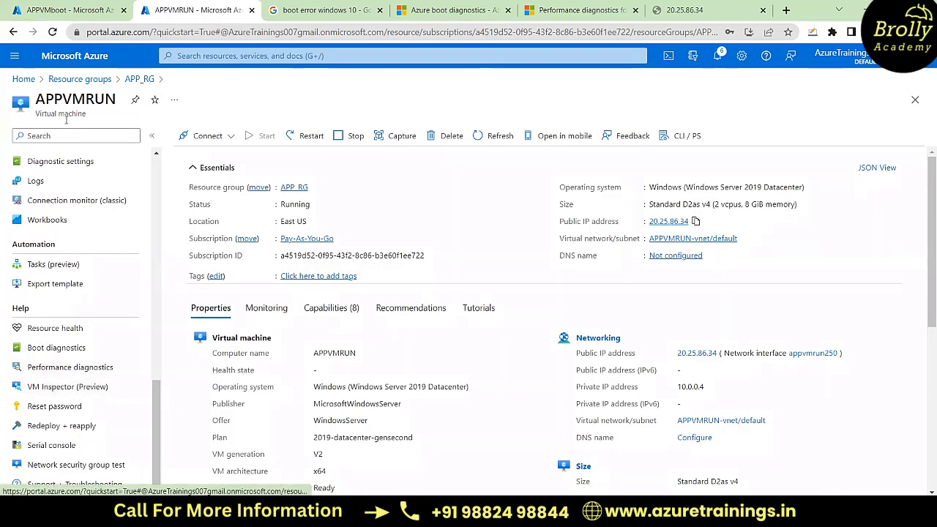
left_click_drag(158, 402, 156, 304)
left_click(53, 377)
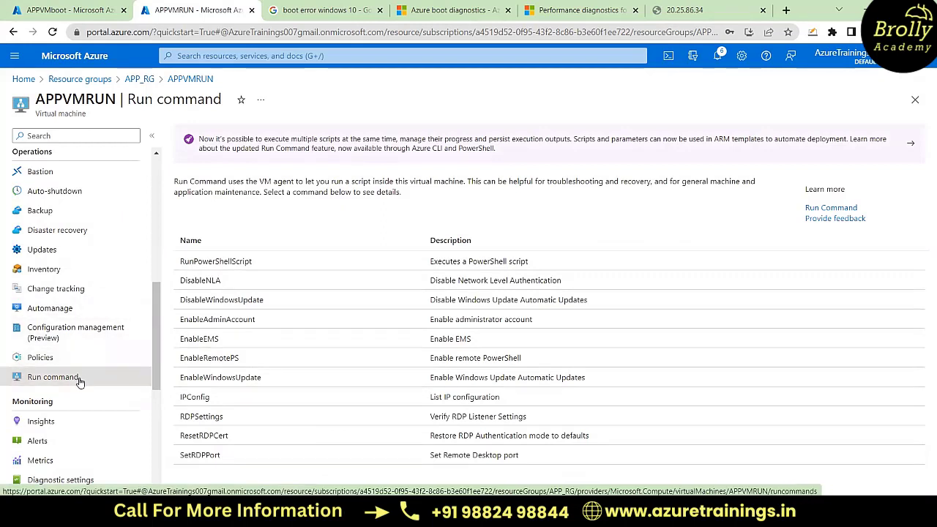
left_click(230, 263)
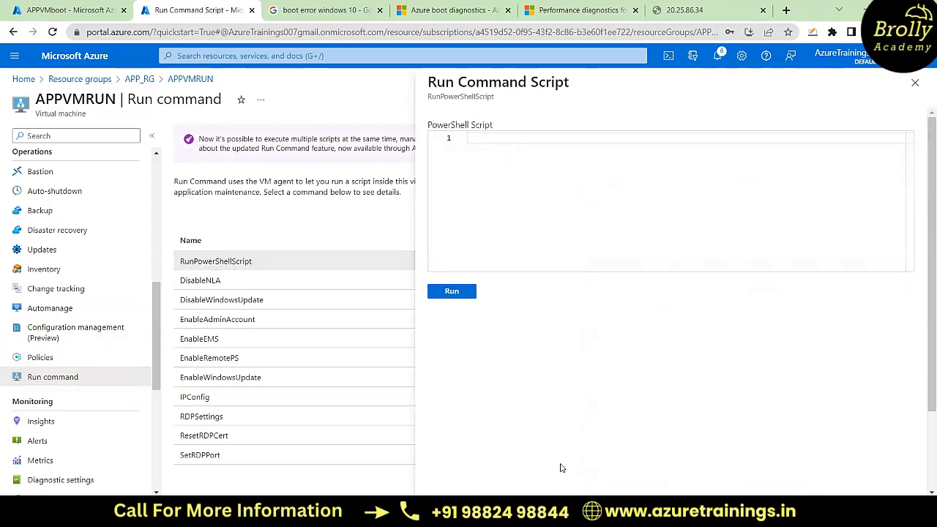
Step: Open the IIS PowerShell script from the C:\test folder, copy both lines and paste them into the PowerShell Script editor for APPVMRUN
mouse_move(326, 511)
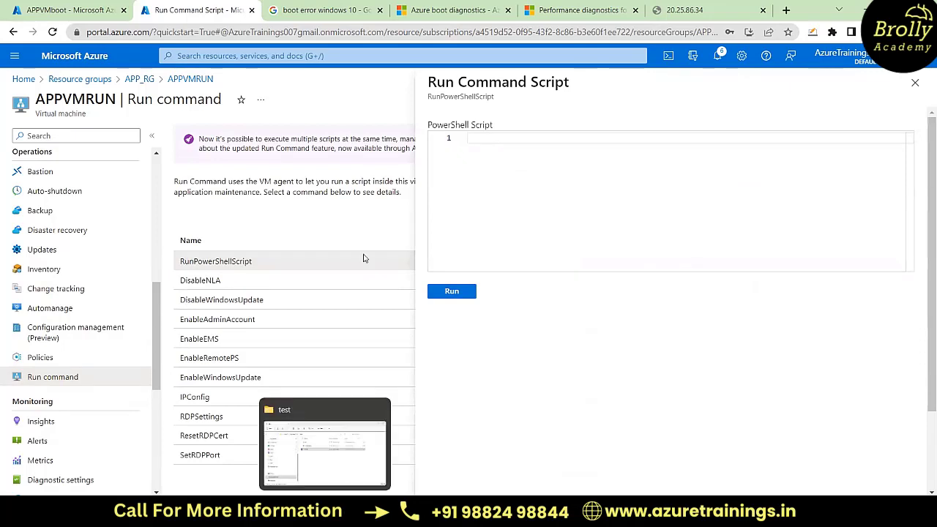
left_click(340, 473)
double_click(307, 181)
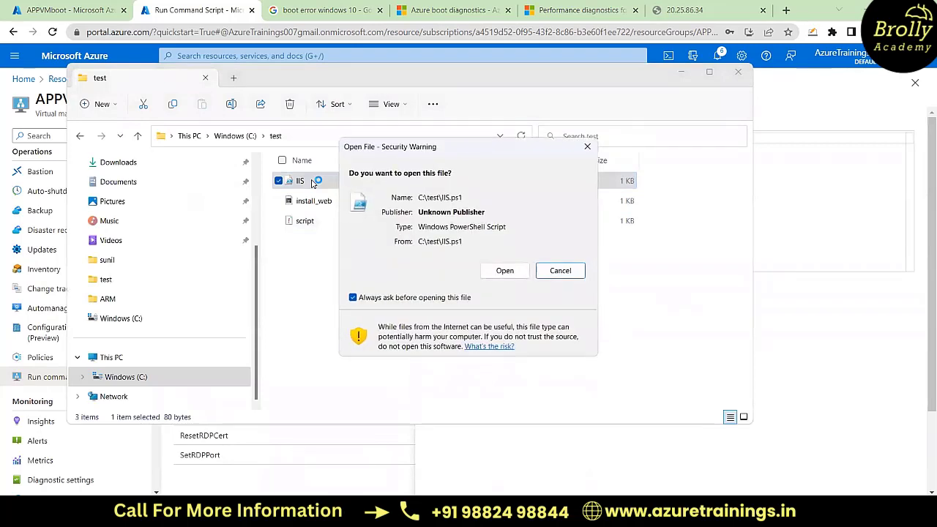
left_click(500, 272)
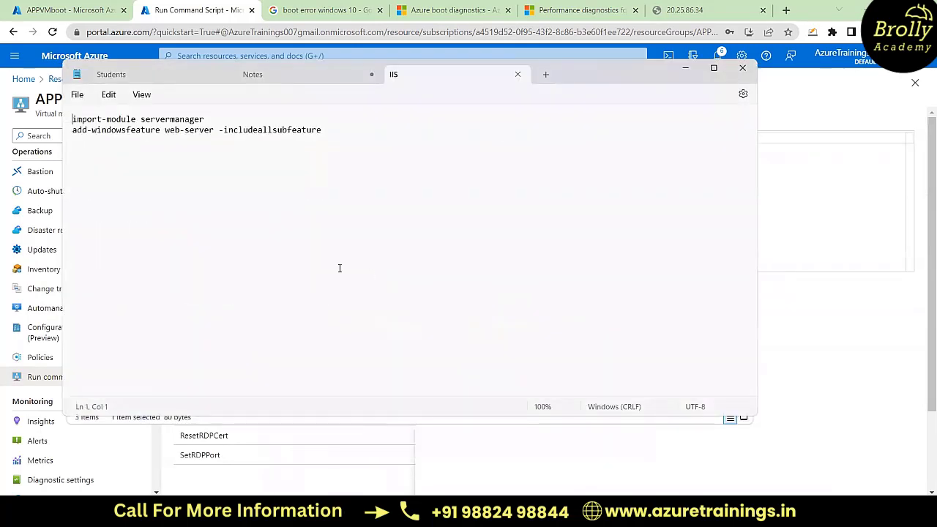
key("ctrl+a")
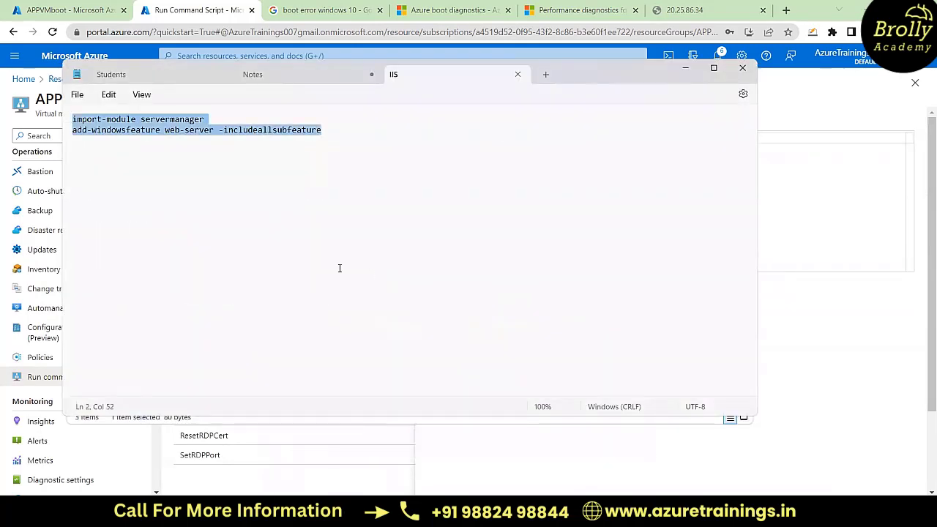
left_click(684, 68)
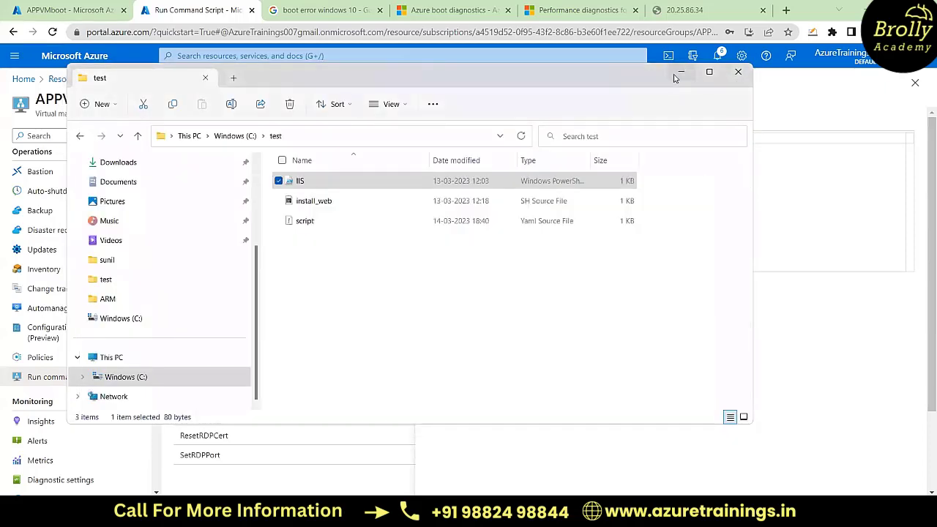
left_click(674, 78)
key("ctrl+v")
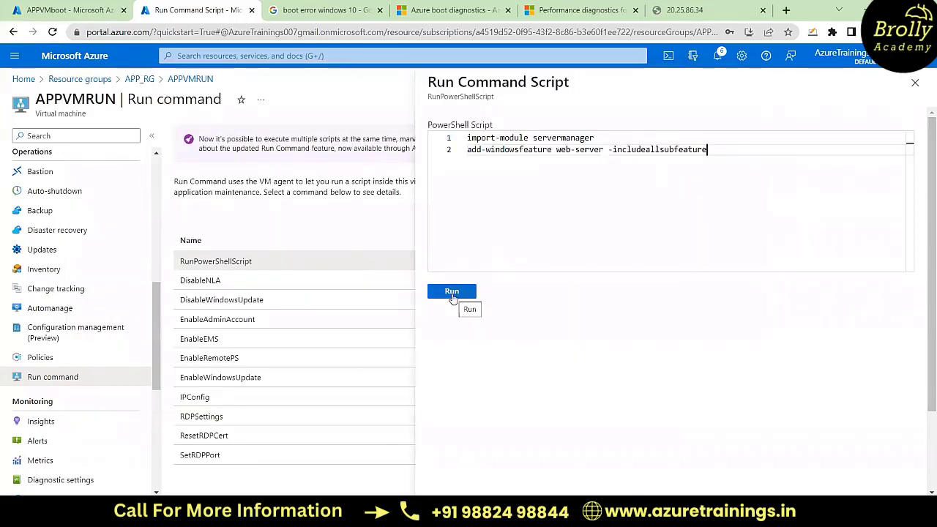
Step: Reload the 20.25.86.34 page before the installation, and run the web-server script on APPVMRUN
left_click(666, 9)
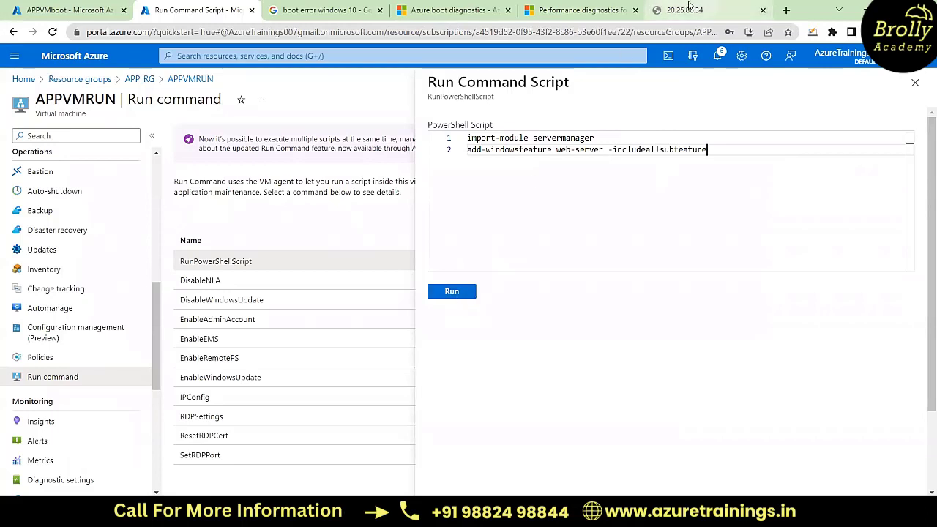
left_click(322, 354)
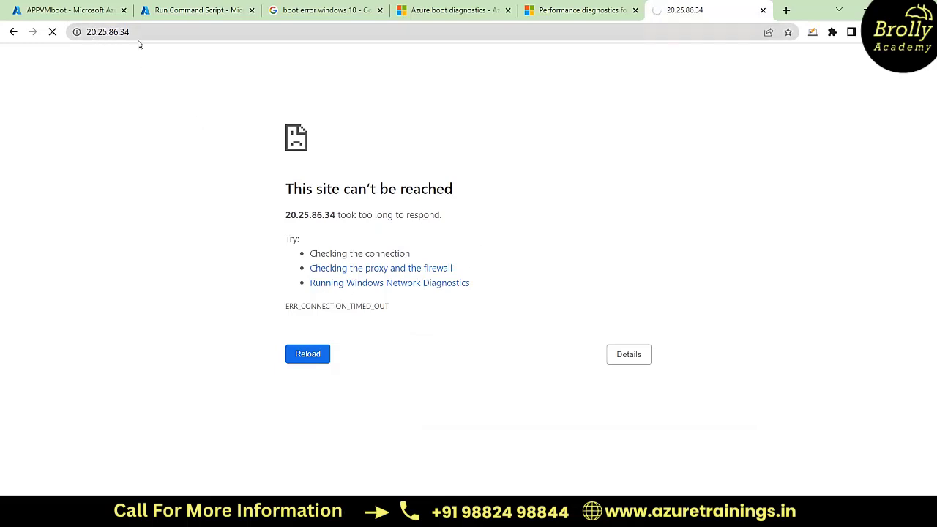
left_click(65, 7)
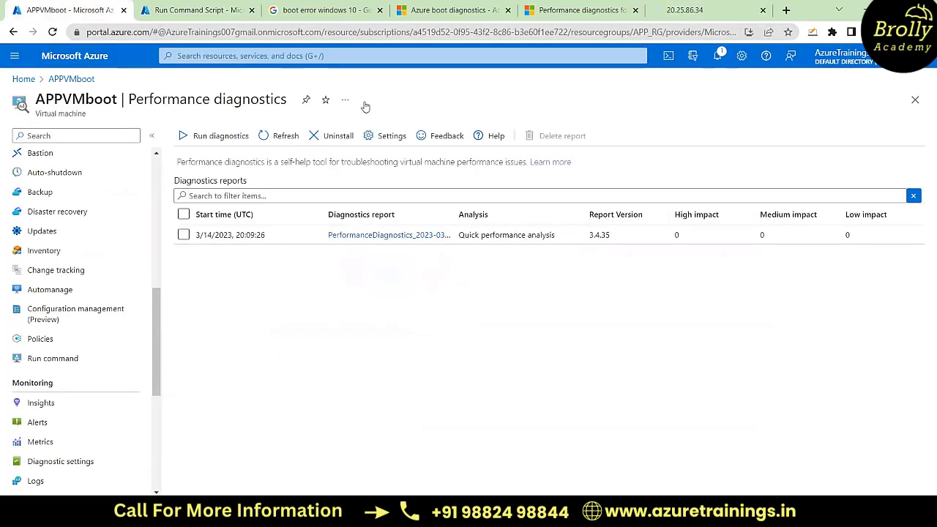
key("ctrl+Tab")
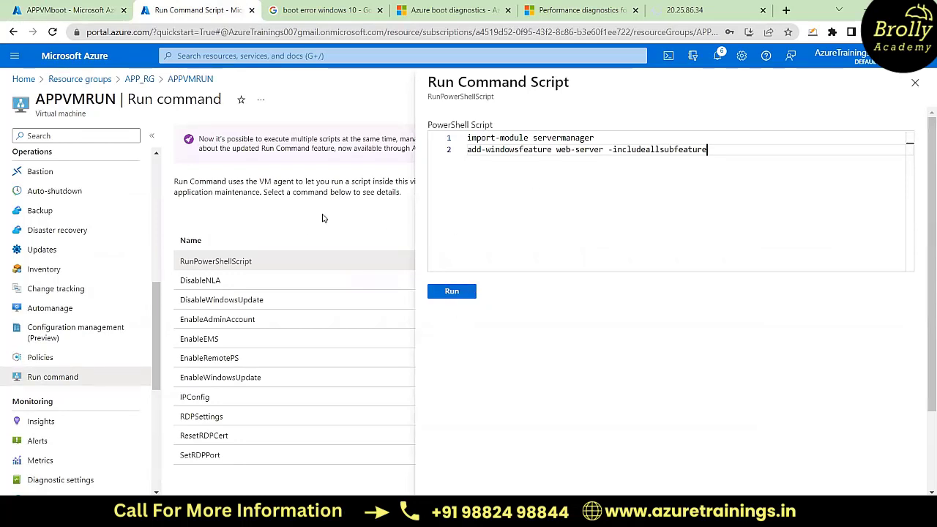
left_click(458, 296)
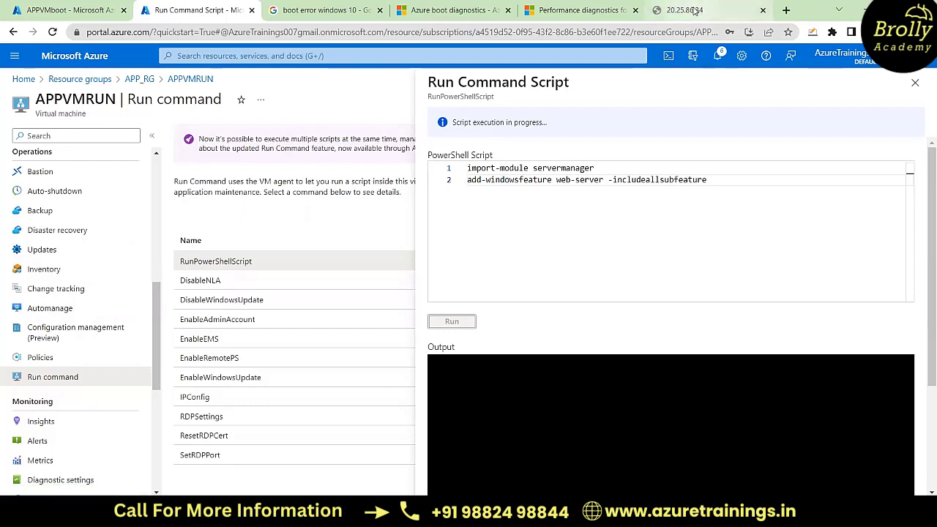
Step: Open APPVMboot's Quick performance analysis report, download it, and go back to the diagnostics reports list
left_click(66, 6)
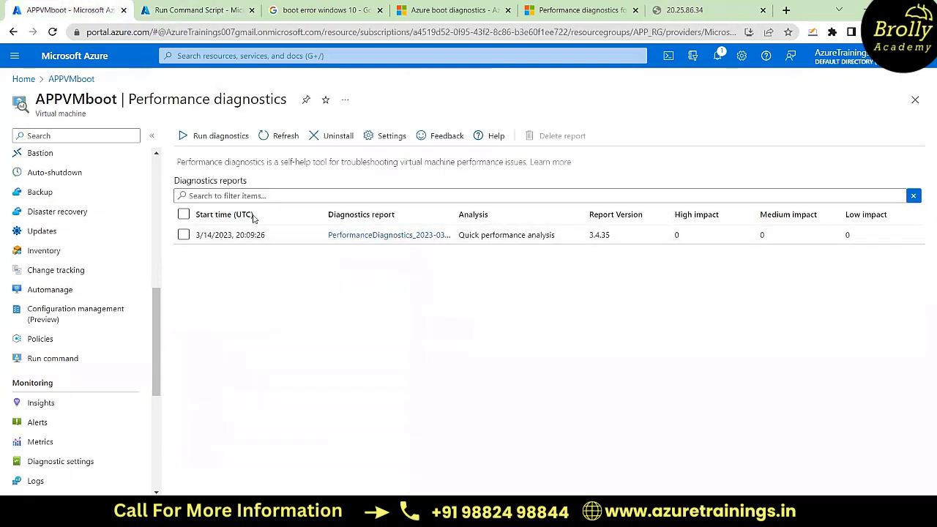
left_click(380, 239)
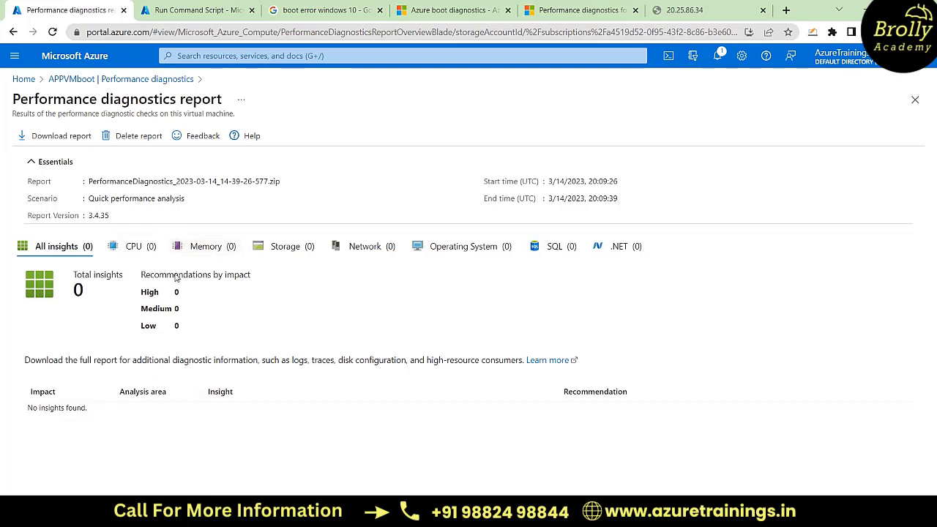
left_click(53, 138)
left_click(108, 79)
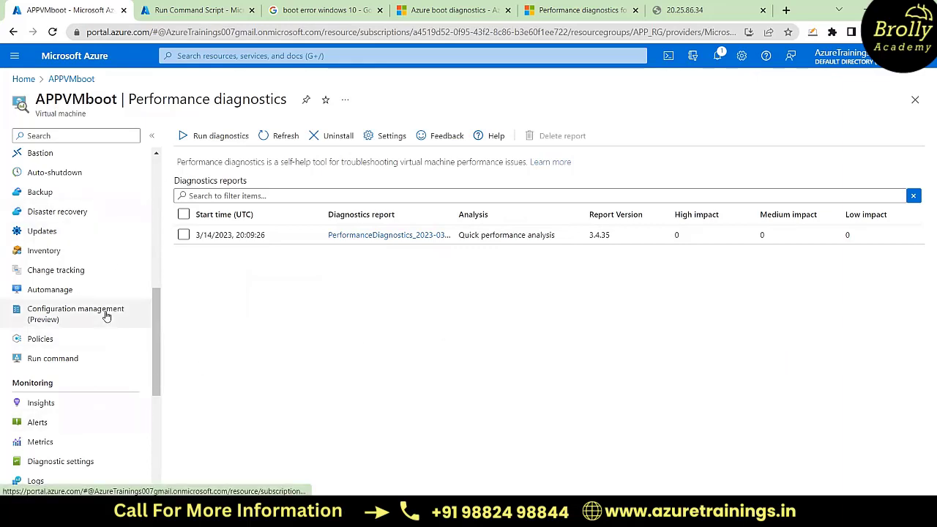
Step: Open APPVMboot's Run command list, and return to APPVMRUN's script to check its execution output
scroll(107, 314, "down", 1)
left_click(73, 284)
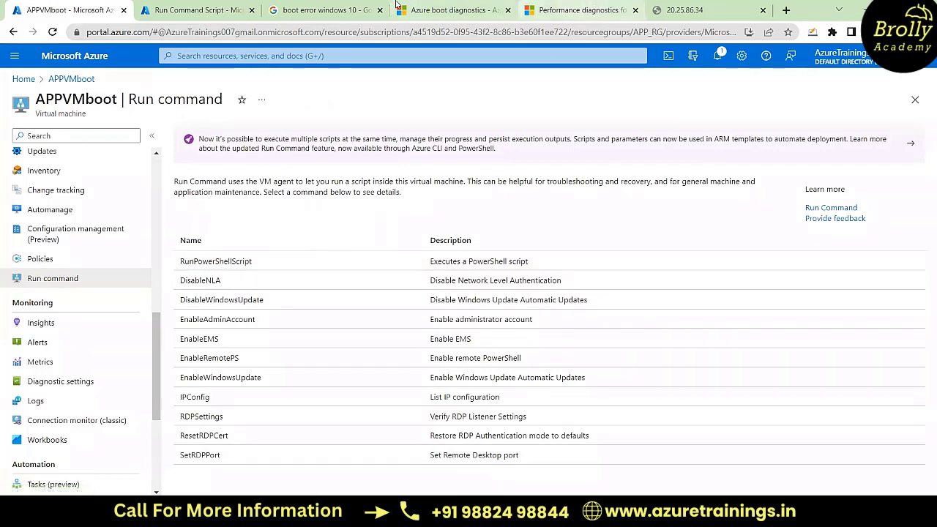
left_click(223, 6)
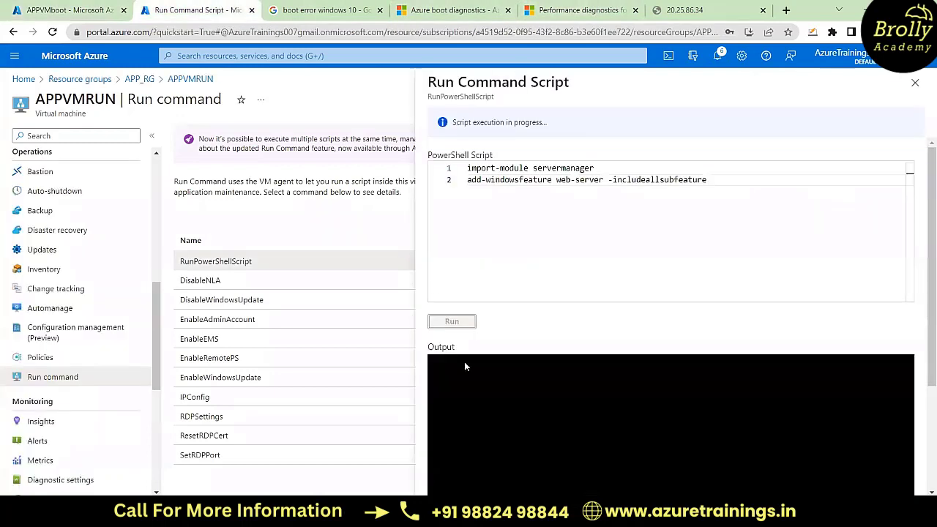
left_click_drag(924, 316, 923, 344)
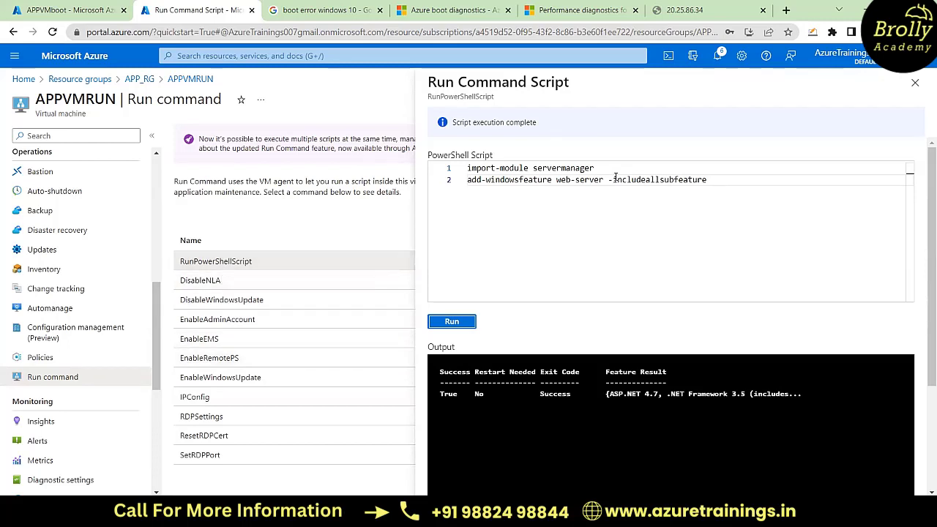
Step: Reload 20.25.86.34 to check whether APPVMRUN serves the IIS page
left_click(659, 10)
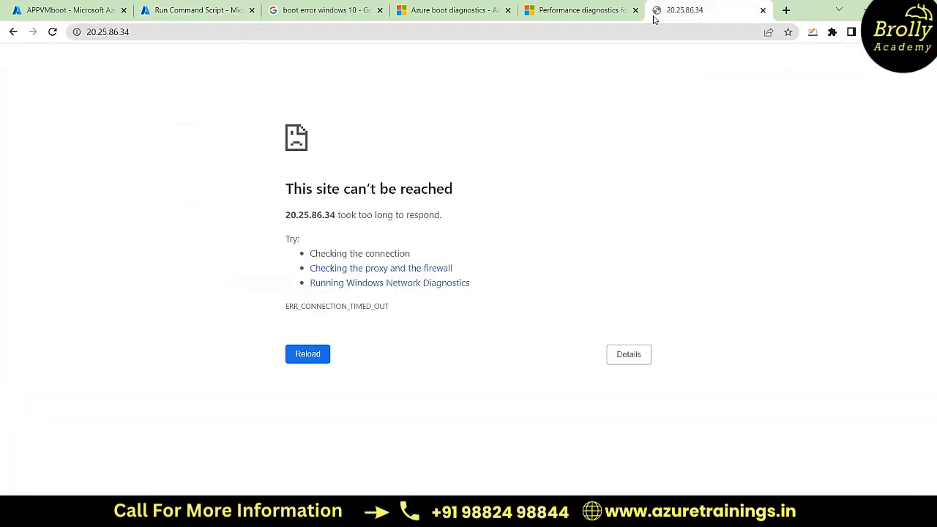
left_click(472, 29)
key("Return")
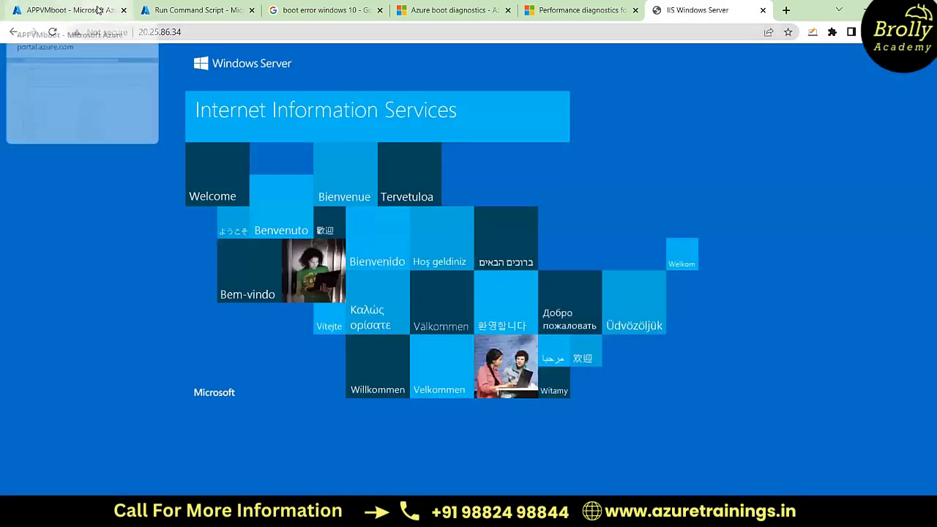
Step: Return the APPVMboot tab to the portal home and view the IIS Windows Server page in its own tab
left_click(97, 10)
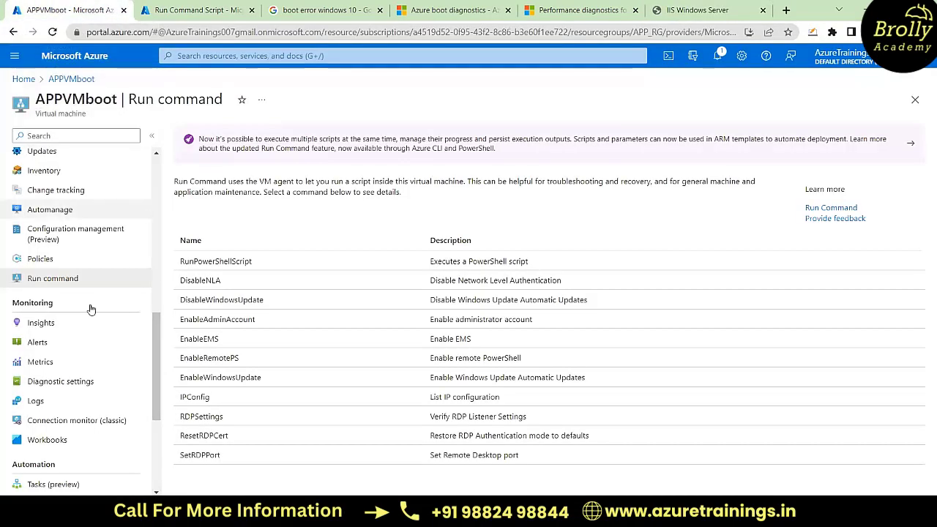
left_click(23, 79)
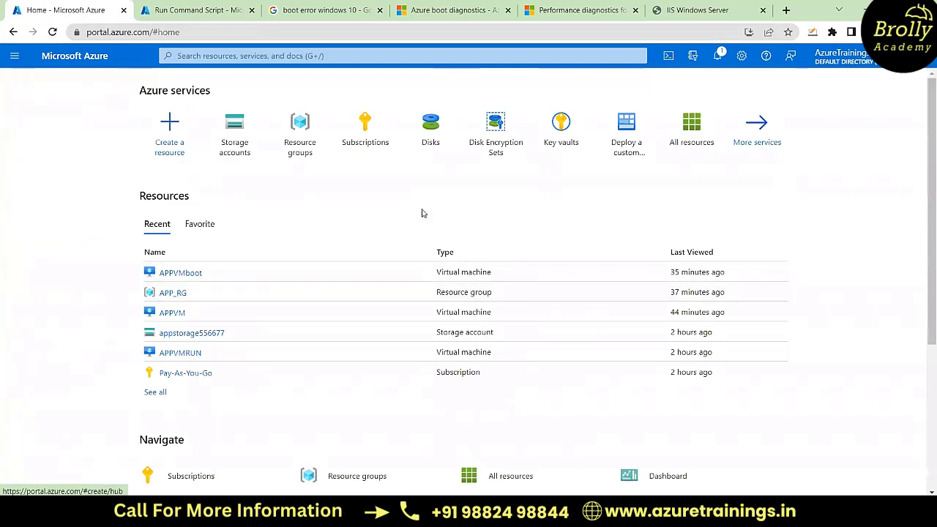
left_click(714, 10)
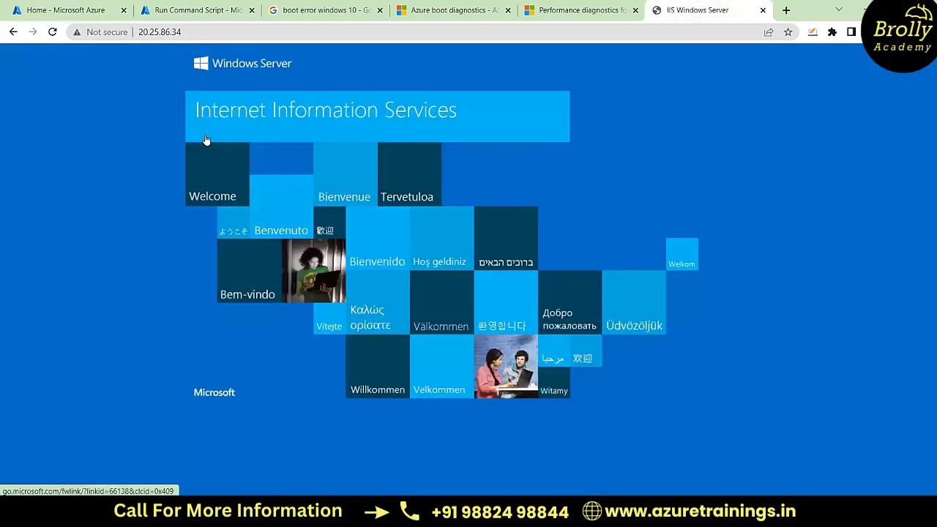